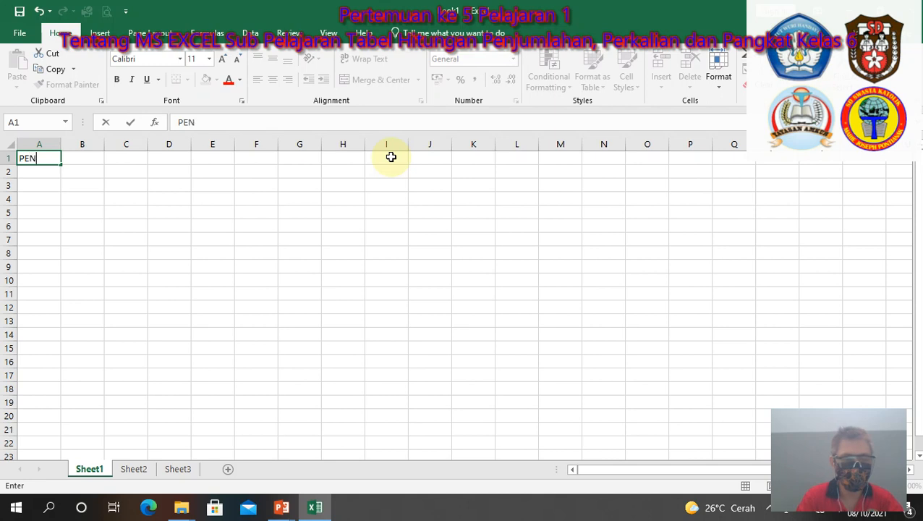
Step: Enter the heading PENJUMLAHAN in cell A1 and widen all columns of the sheet to about the heading's width
type("HAN")
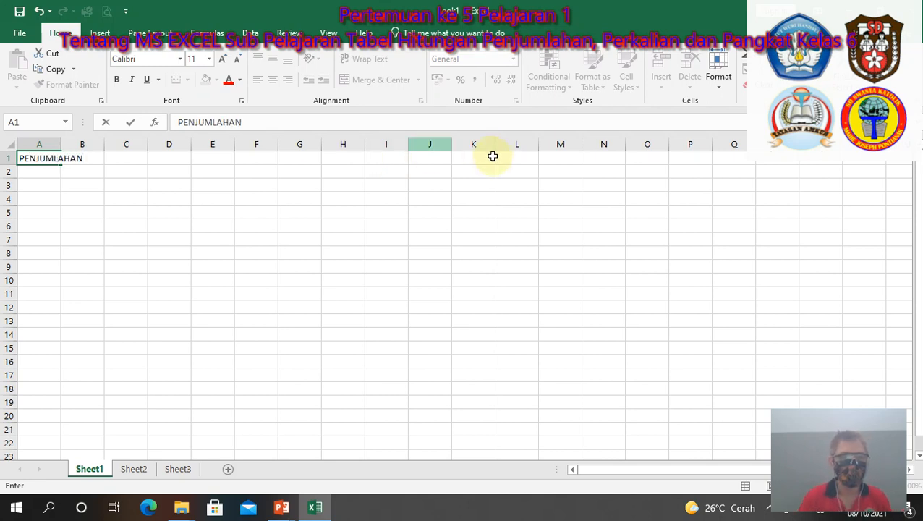
left_click(281, 251)
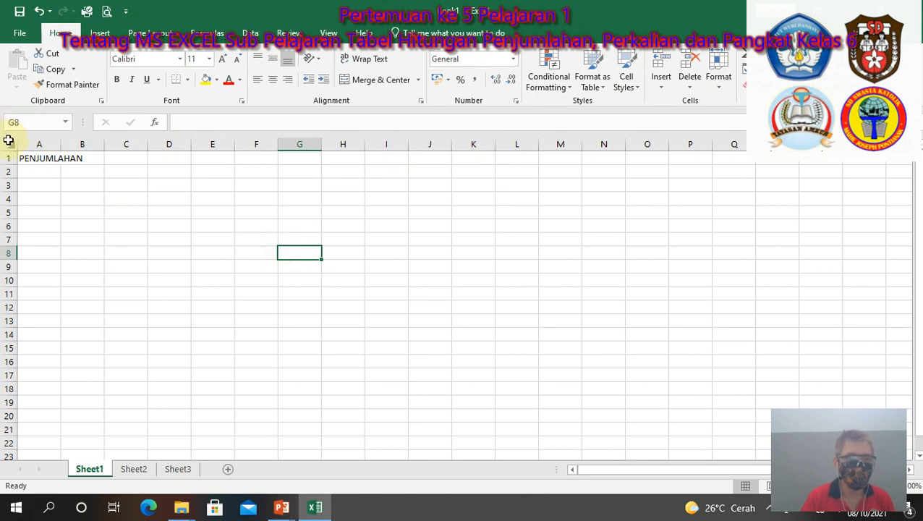
left_click(9, 141)
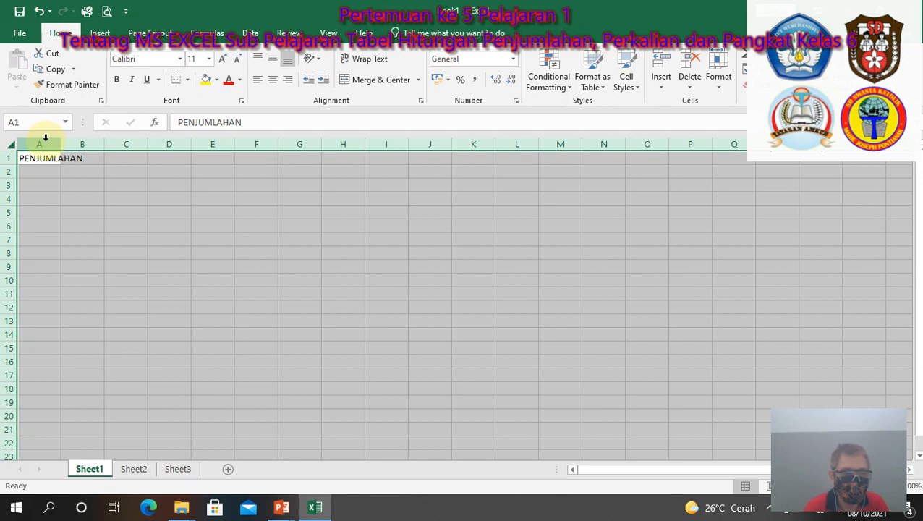
left_click_drag(62, 146, 99, 145)
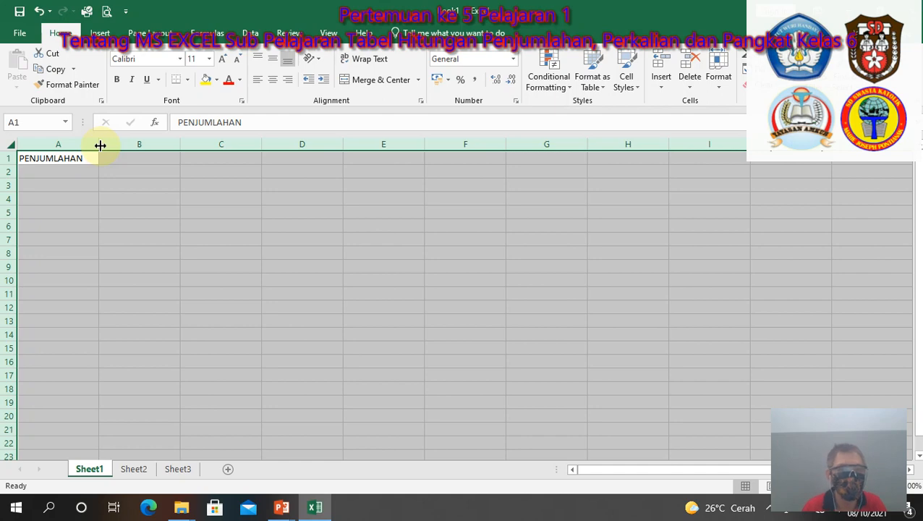
Step: Set the font of the entire sheet to Times New Roman at size 14
left_click(179, 59)
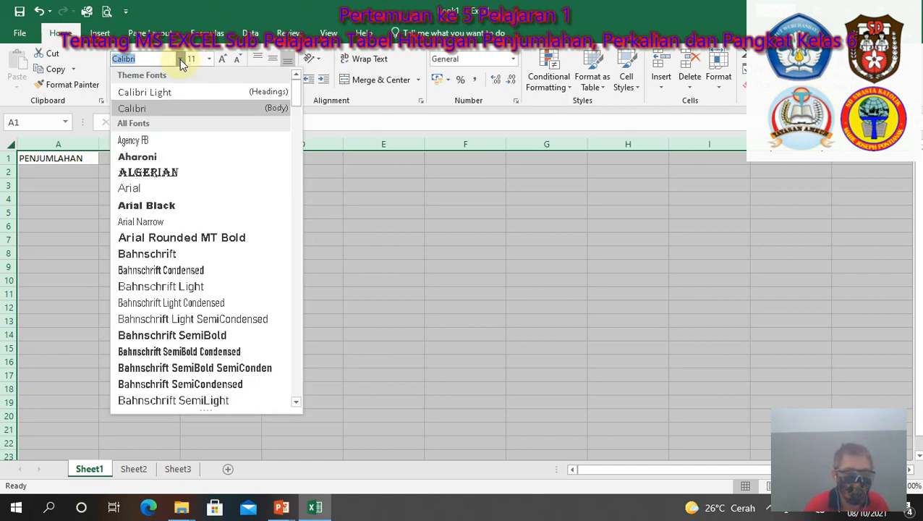
type("Times New Roma")
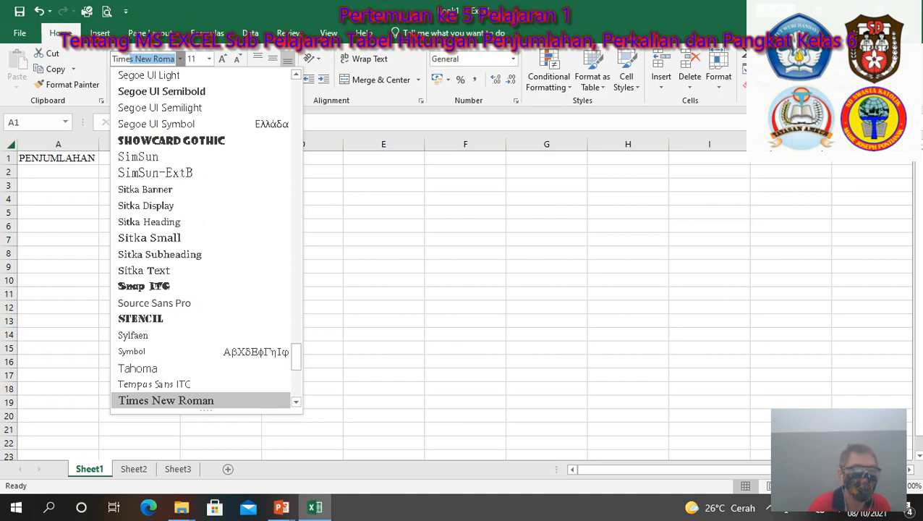
key("Return")
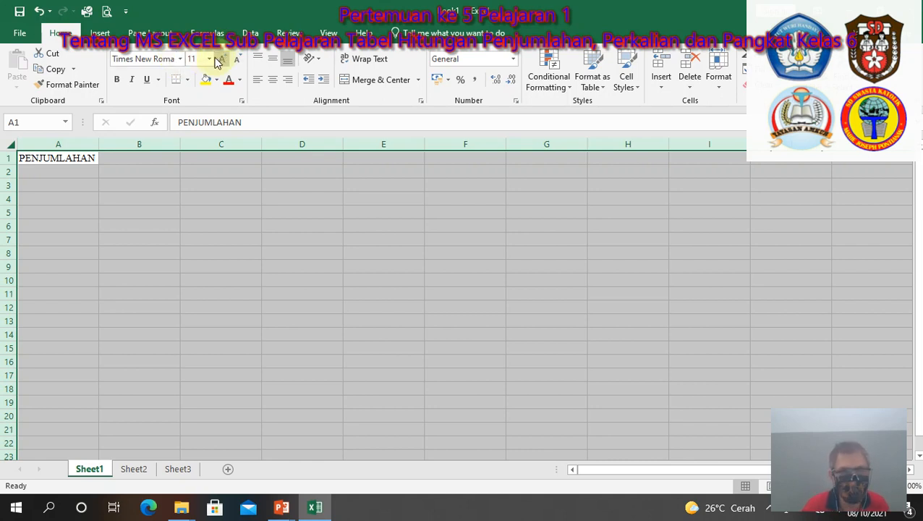
left_click(209, 61)
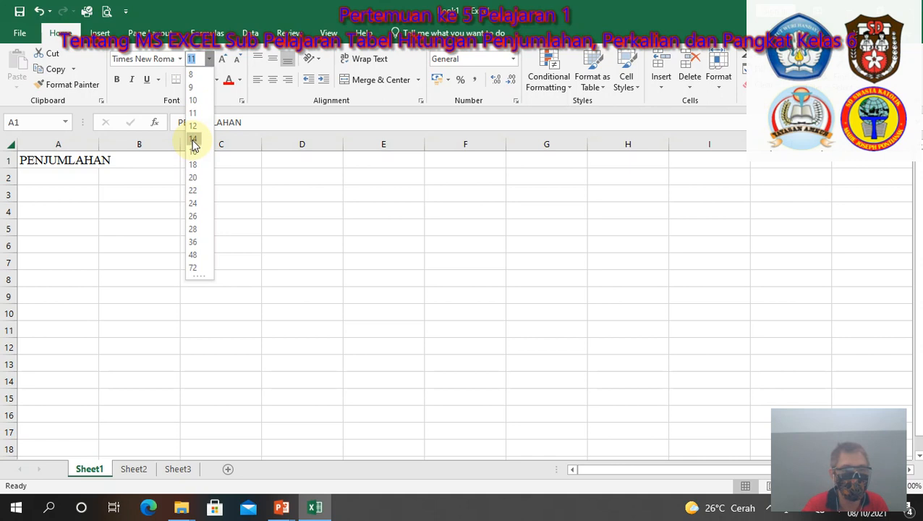
left_click(192, 138)
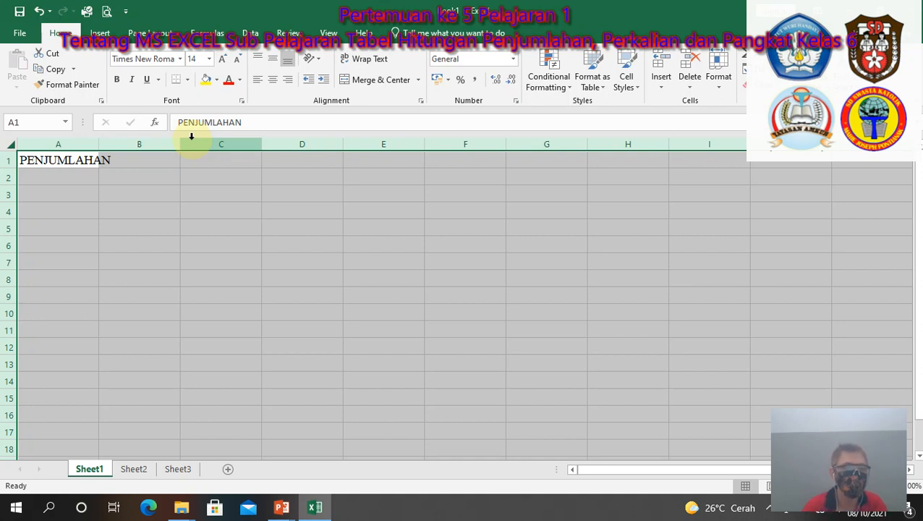
Step: Enter the number 1 in cell B3 and again in cell B4
left_click(109, 191)
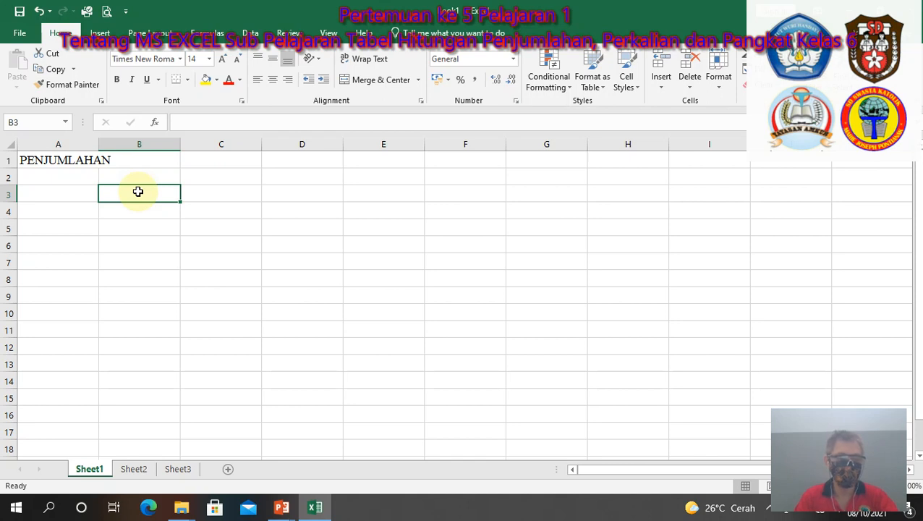
type("1")
key("Return")
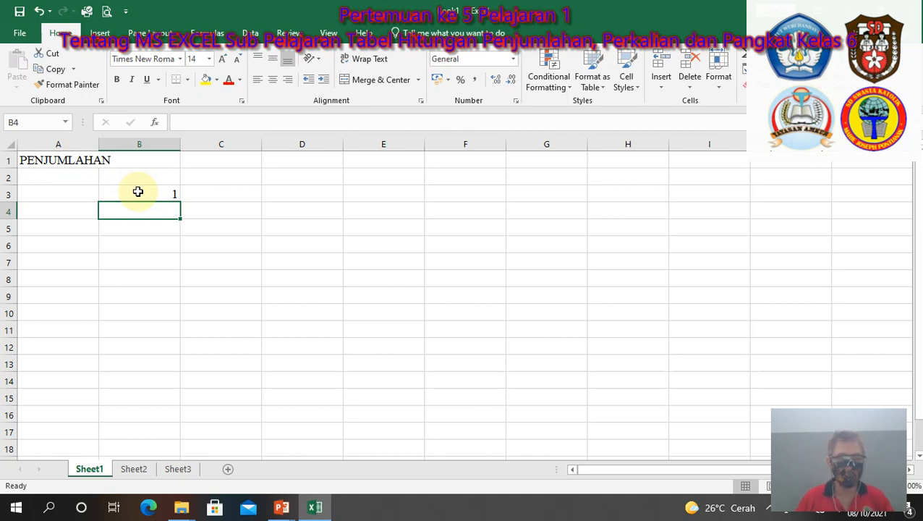
type("1")
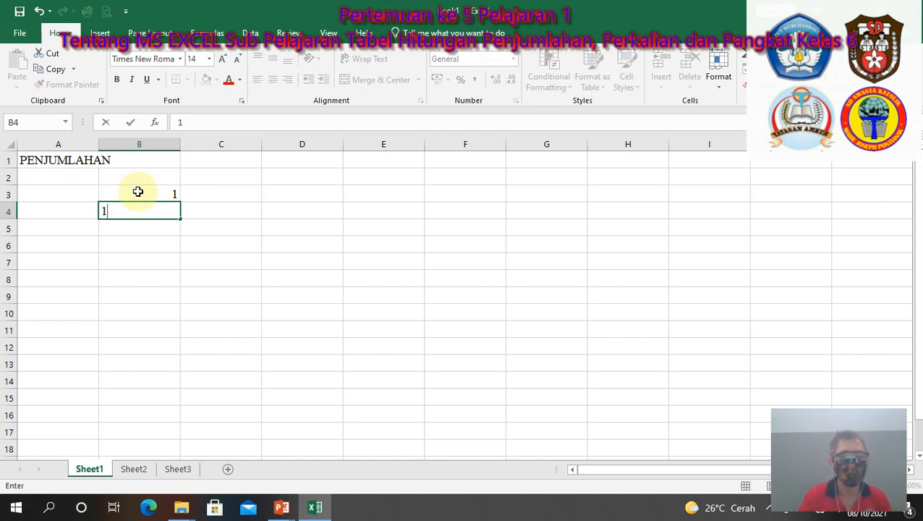
key("Return")
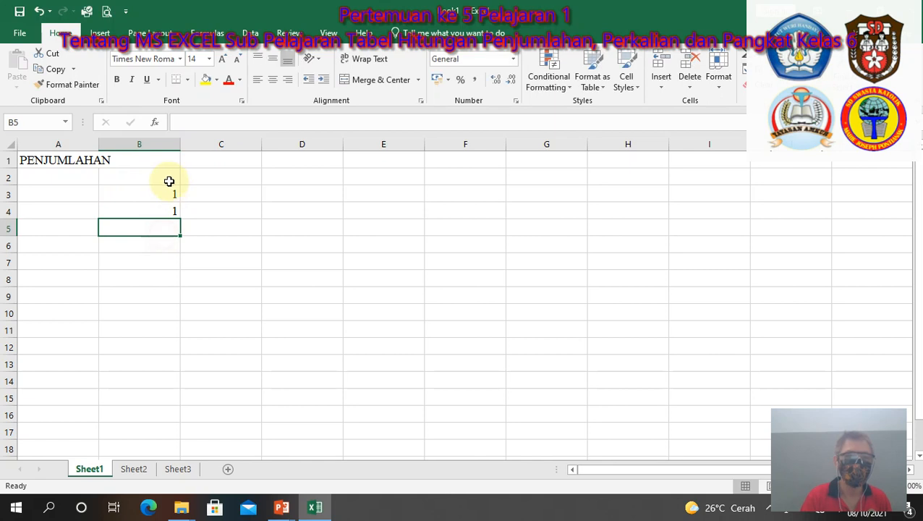
Step: Extend the number in B4 down to B13 as a series counting from 1 to 10
left_click(165, 190)
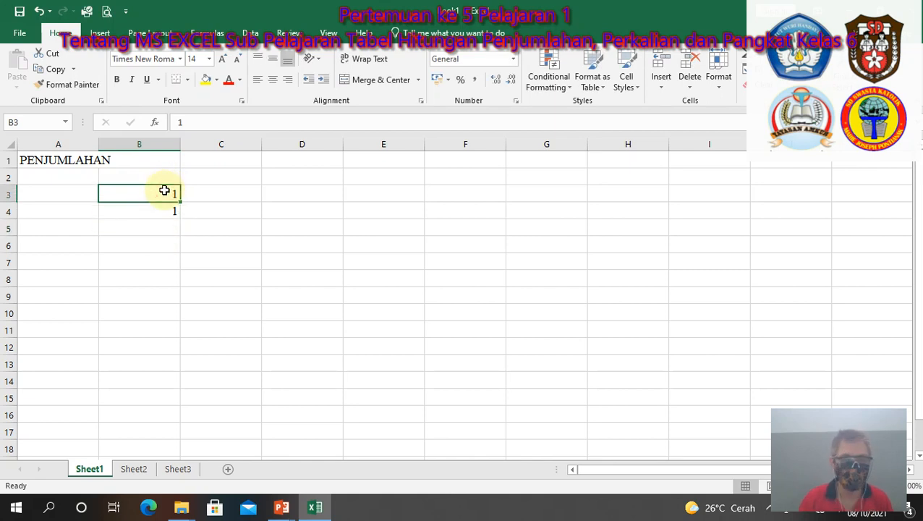
key("Down")
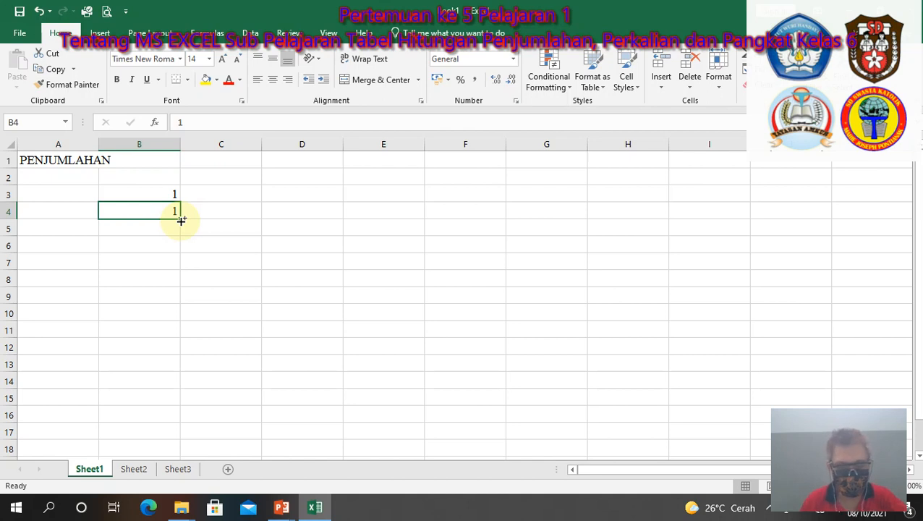
left_click_drag(181, 220, 166, 369)
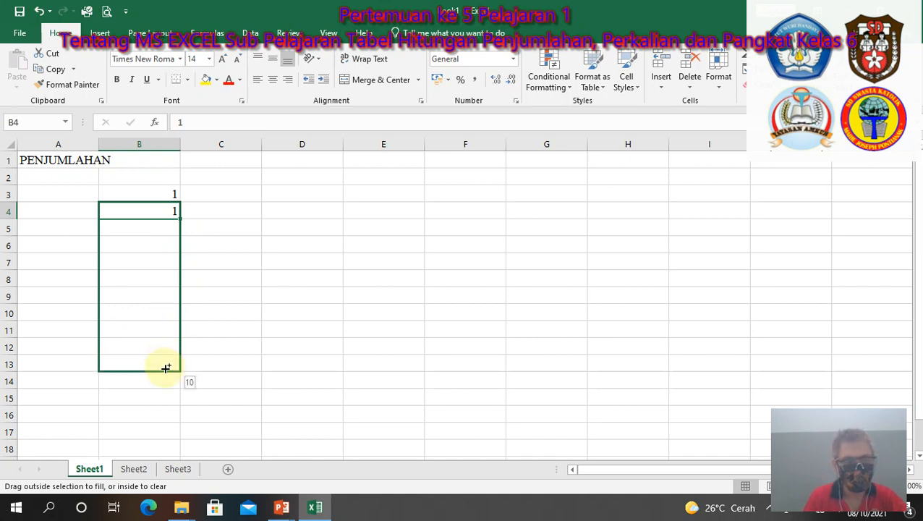
left_click_drag(165, 369, 164, 367)
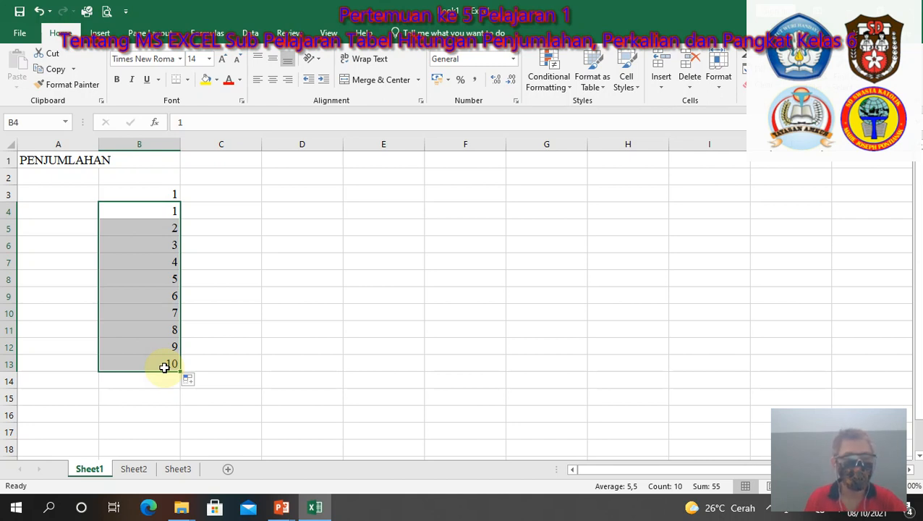
Step: Center the contents of all cells in the sheet both horizontally and vertically
left_click(10, 143)
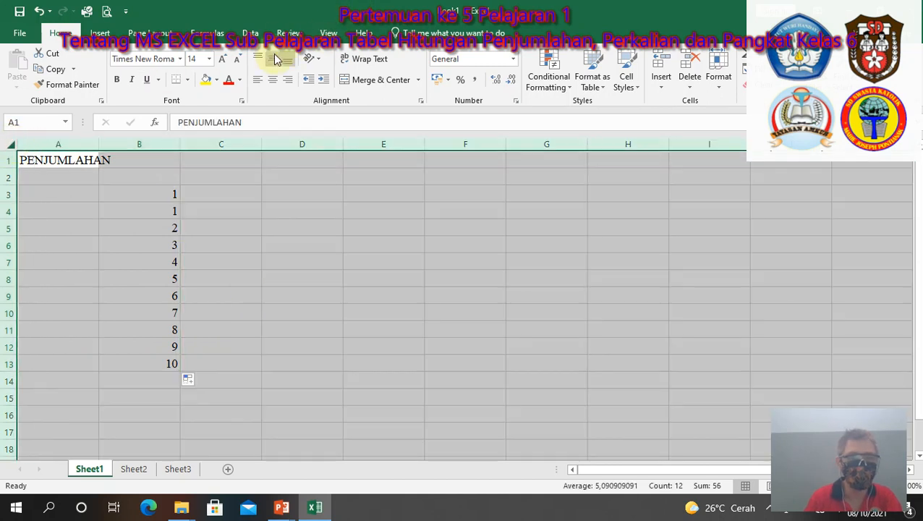
left_click(274, 80)
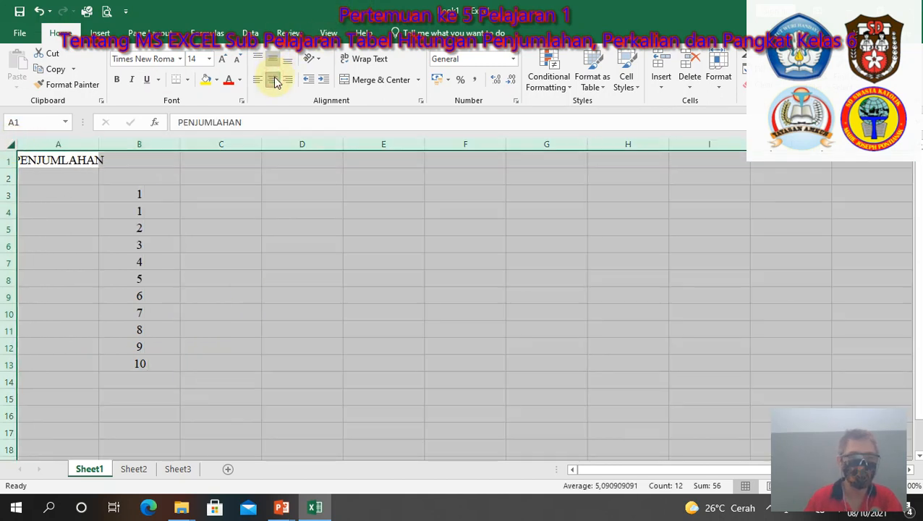
left_click(331, 260)
Step: Enter a plus sign (+) in cell C4, beside the first number of the series
left_click(195, 211)
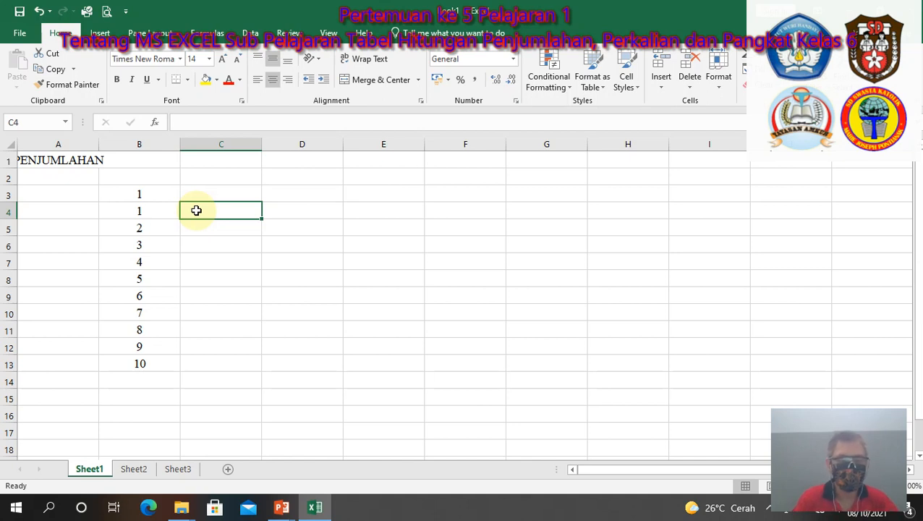
type("+")
key("Return")
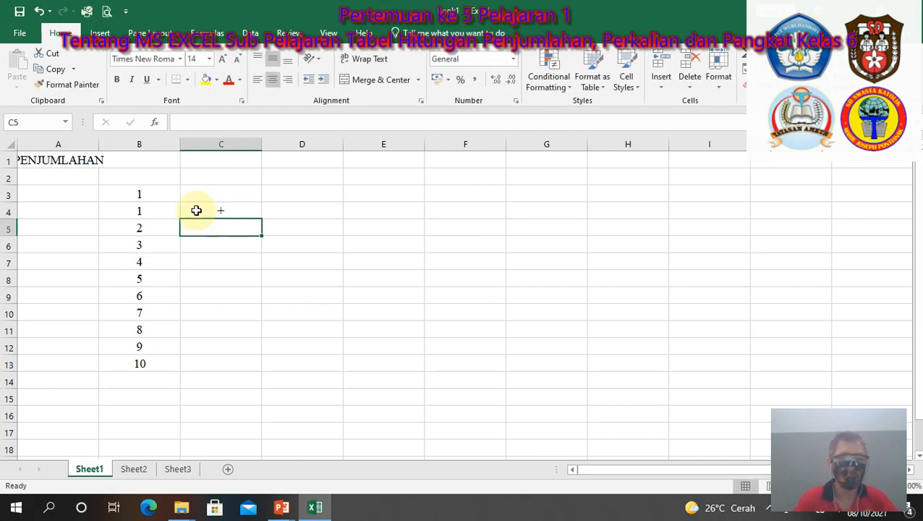
Step: Enter the formula =C4 in cell C5 and fill it down to C13 to repeat the plus sign
left_click(233, 210)
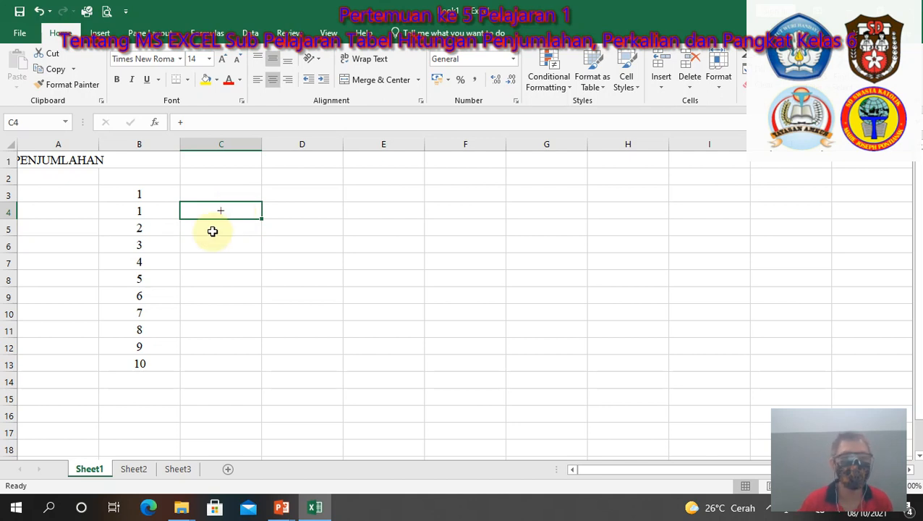
left_click(213, 231)
type("=")
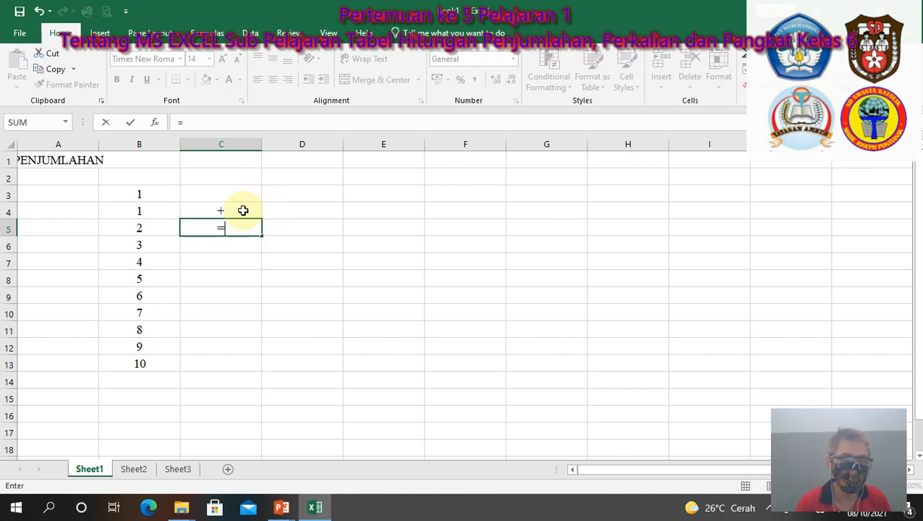
left_click(243, 211)
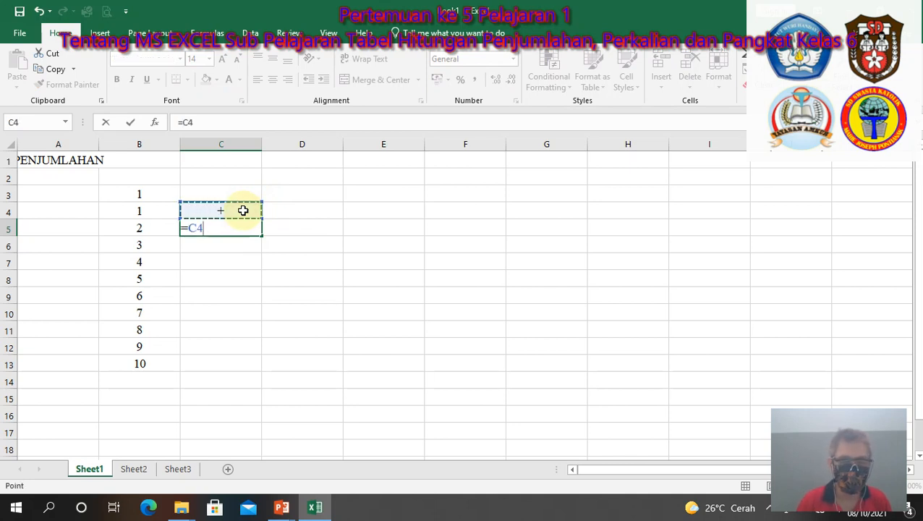
key("Return")
left_click(246, 230)
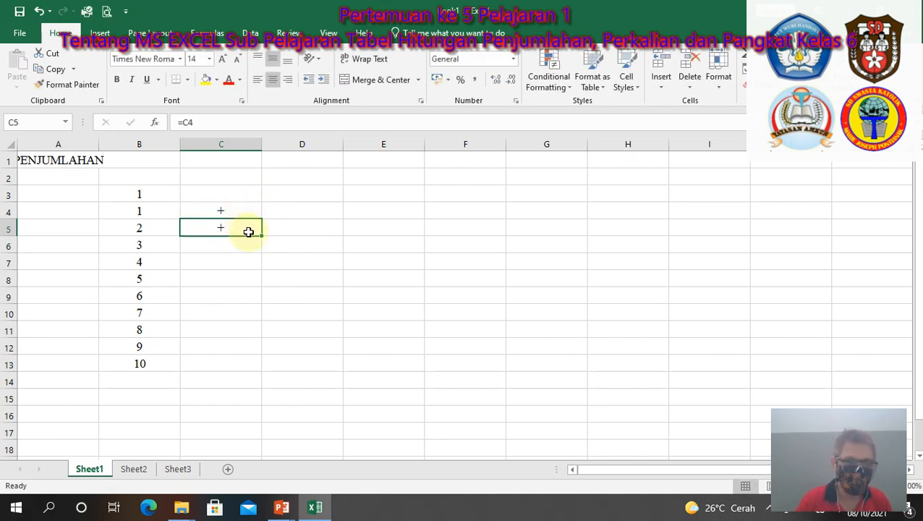
mouse_move(261, 236)
left_mouse_down()
mouse_move(245, 335)
mouse_move(249, 221)
mouse_move(265, 233)
left_mouse_up()
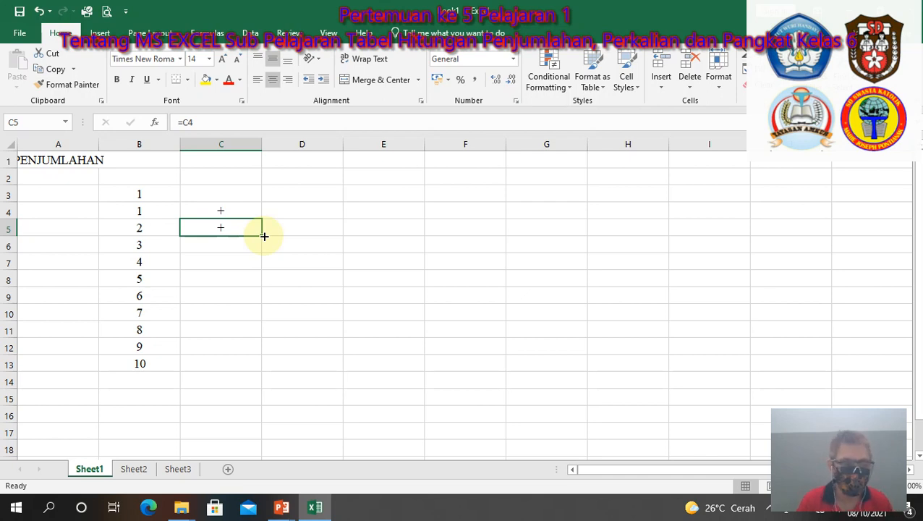
left_click_drag(264, 236, 243, 372)
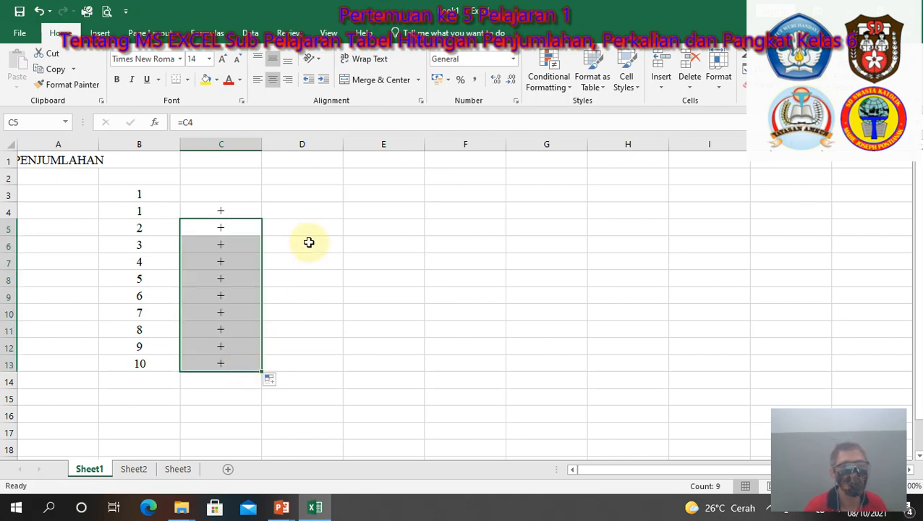
Step: Enter the formula =B3 in cell D4 to reference the number above the series
left_click(300, 211)
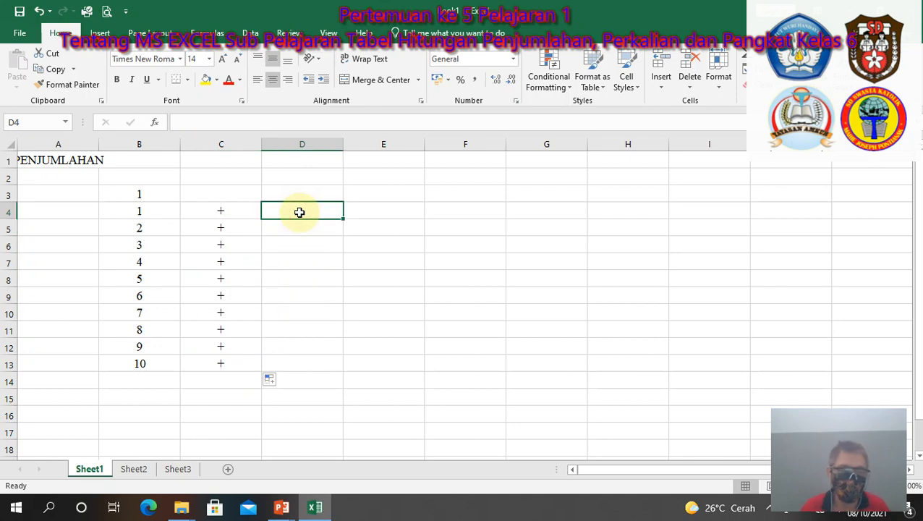
type("=")
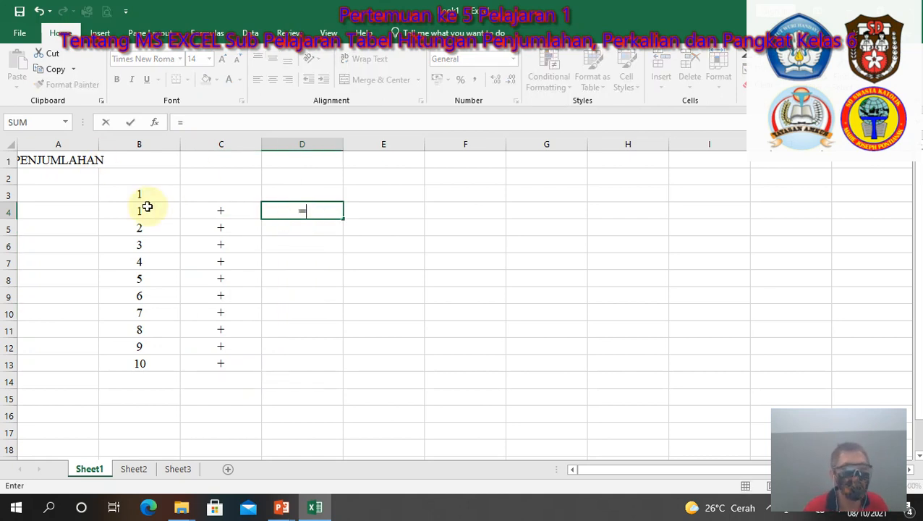
left_click(144, 194)
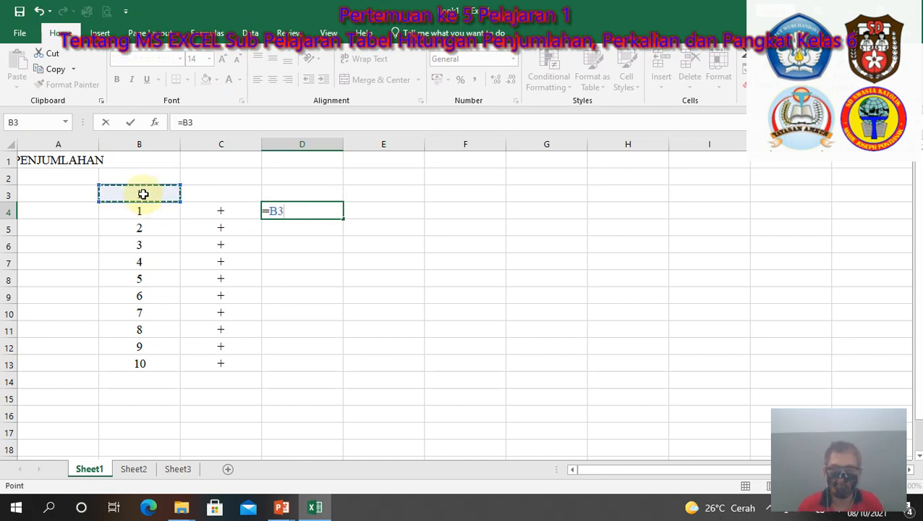
key("Return")
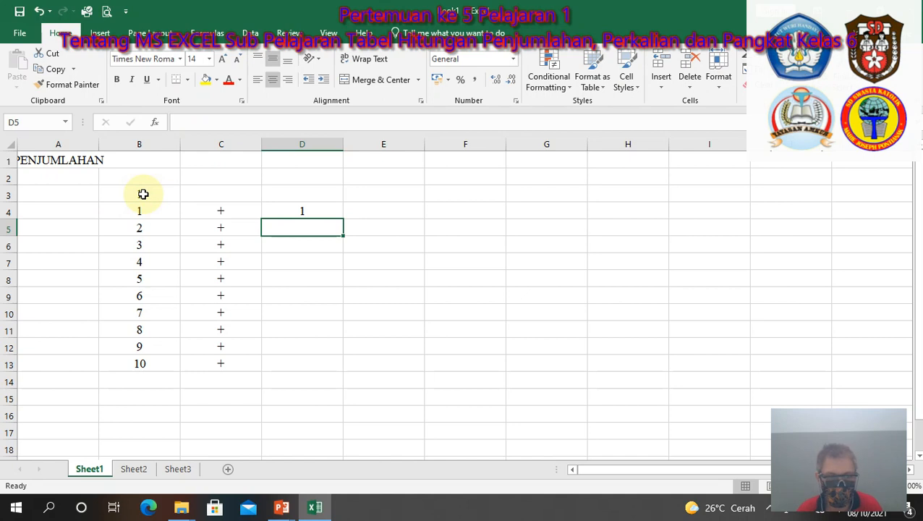
Step: Enter an equals sign (=) in cell E4 and fill it down to E13
left_click(376, 211)
type("=")
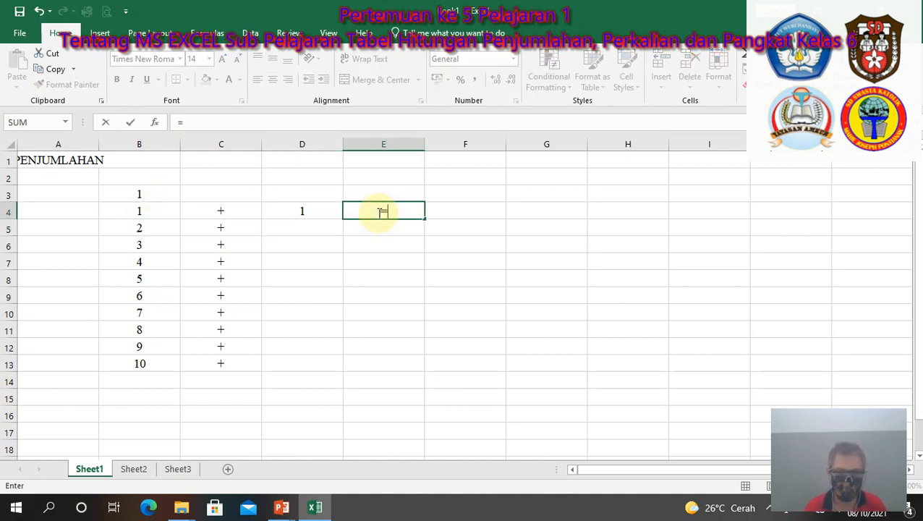
key("Return")
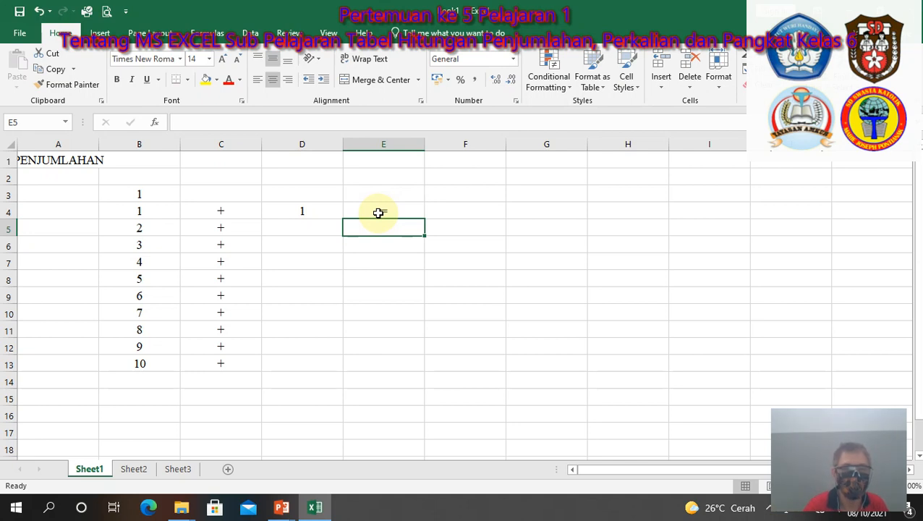
left_click(378, 212)
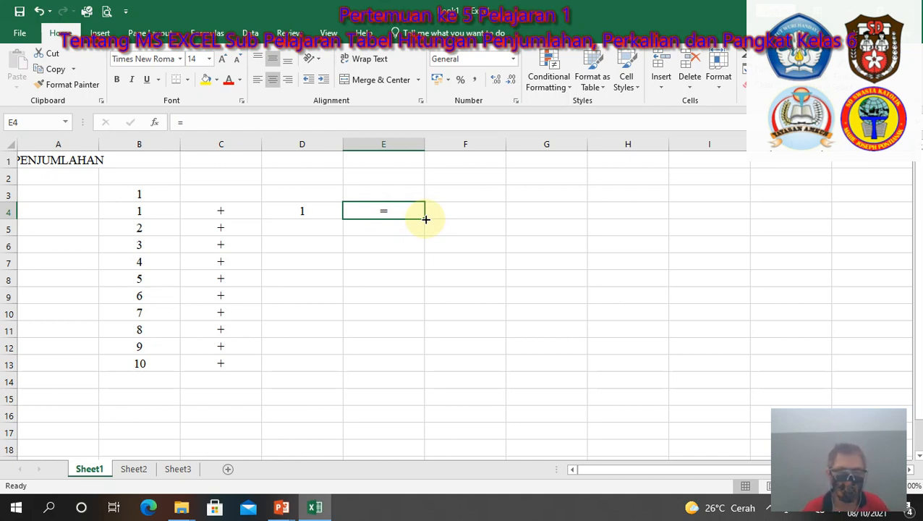
left_click_drag(426, 219, 398, 365)
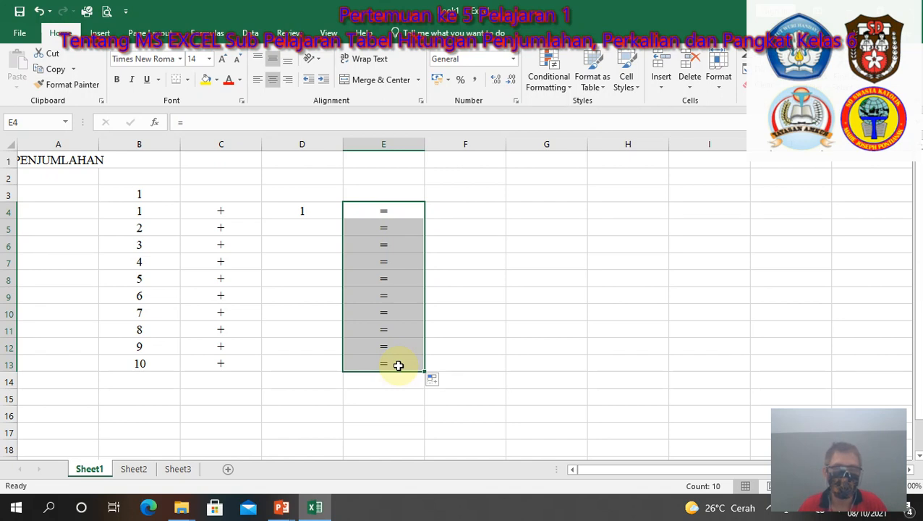
Step: Enter the formula =B4+D4 in cell F4 and fill it down to F13 to calculate the sums
left_click(452, 209)
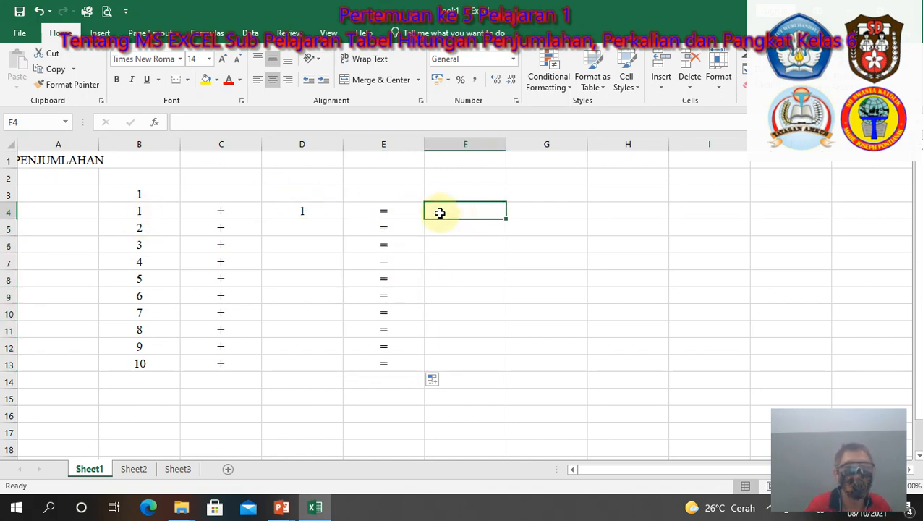
type("=")
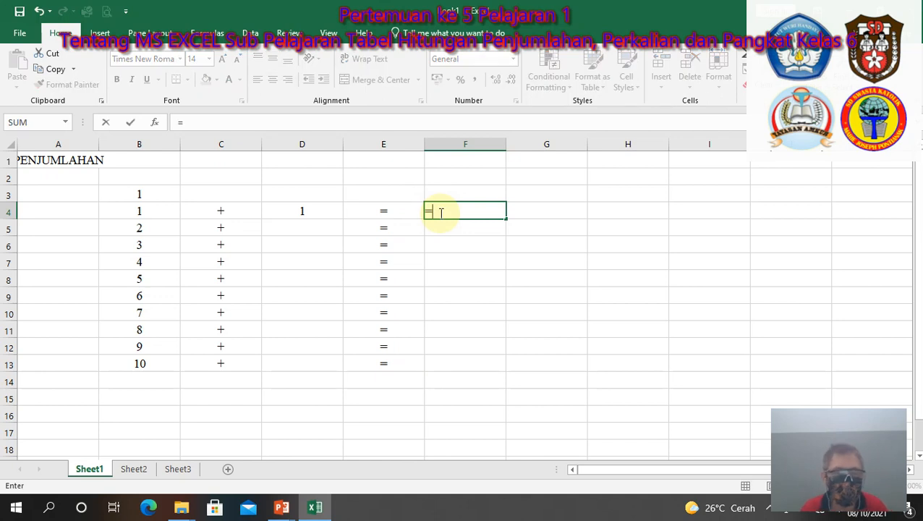
left_click(155, 212)
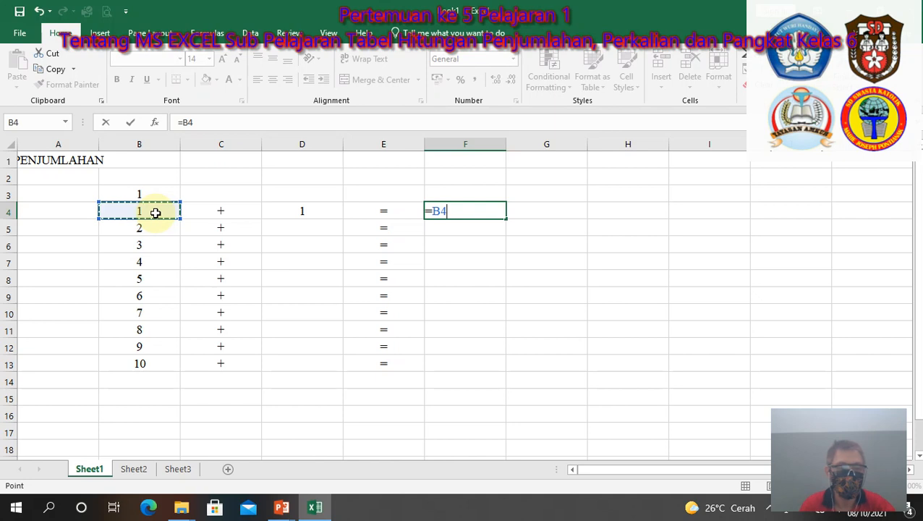
type("+")
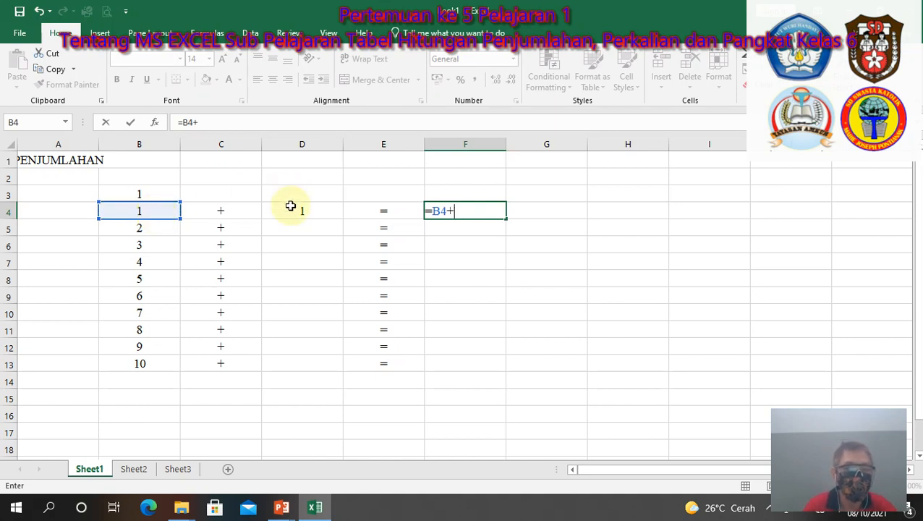
left_click(293, 208)
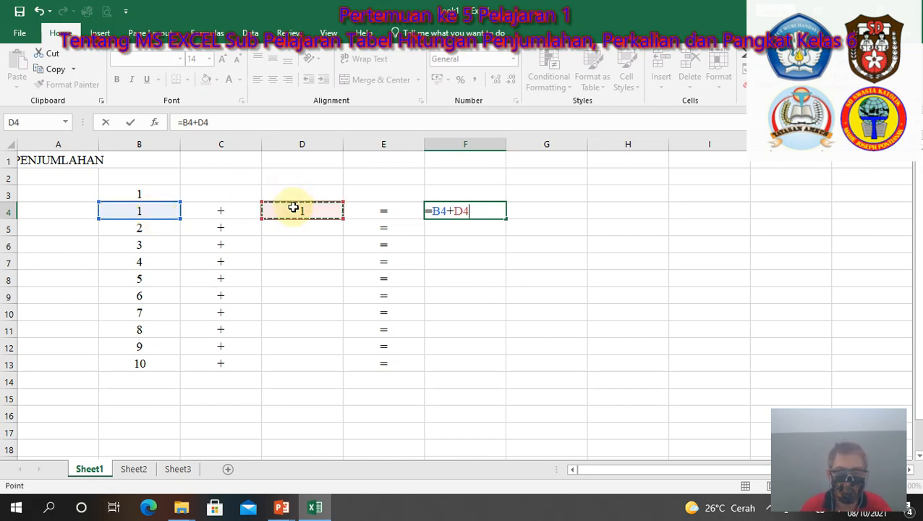
key("Return")
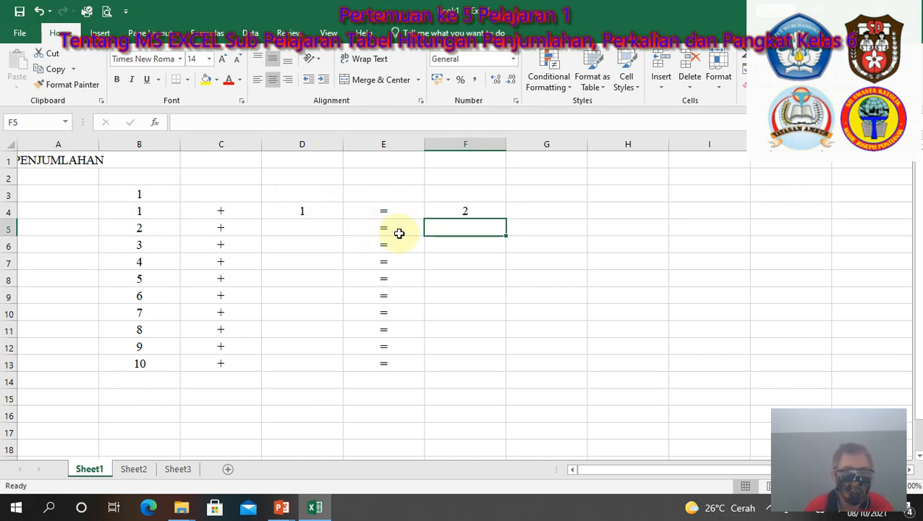
left_click(473, 210)
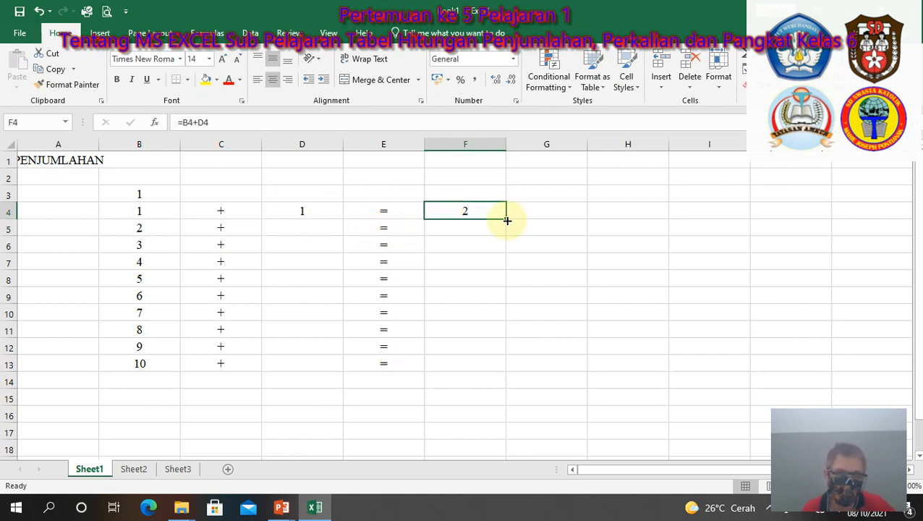
left_click_drag(506, 220, 491, 371)
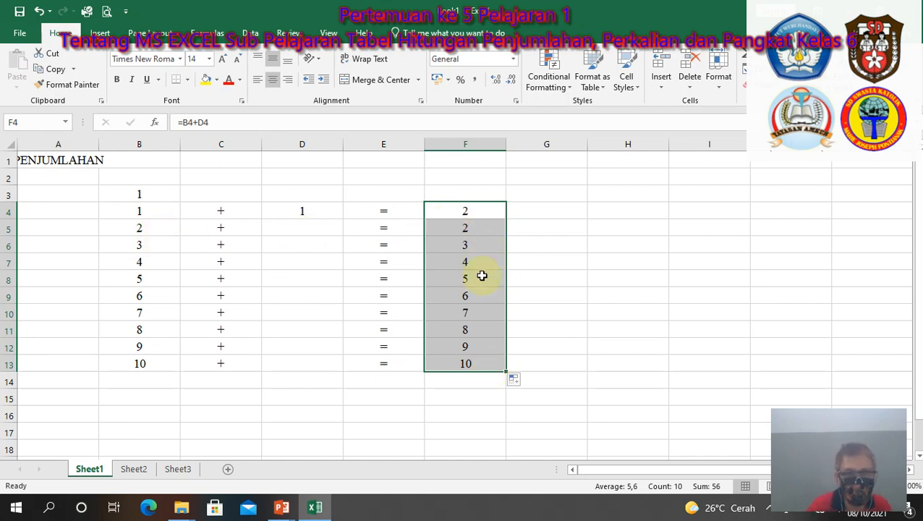
Step: Merge and center cells B3 to F3 above the addition table
left_click(145, 193)
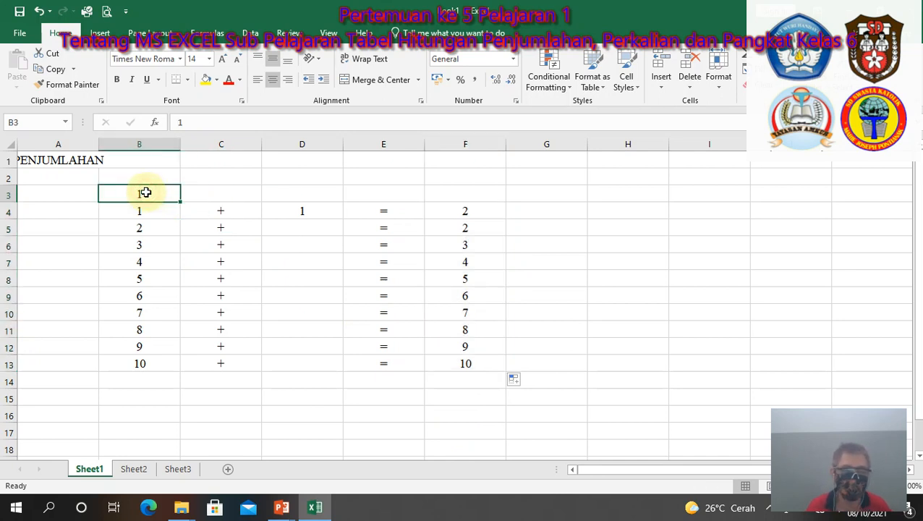
left_click_drag(146, 193, 444, 197)
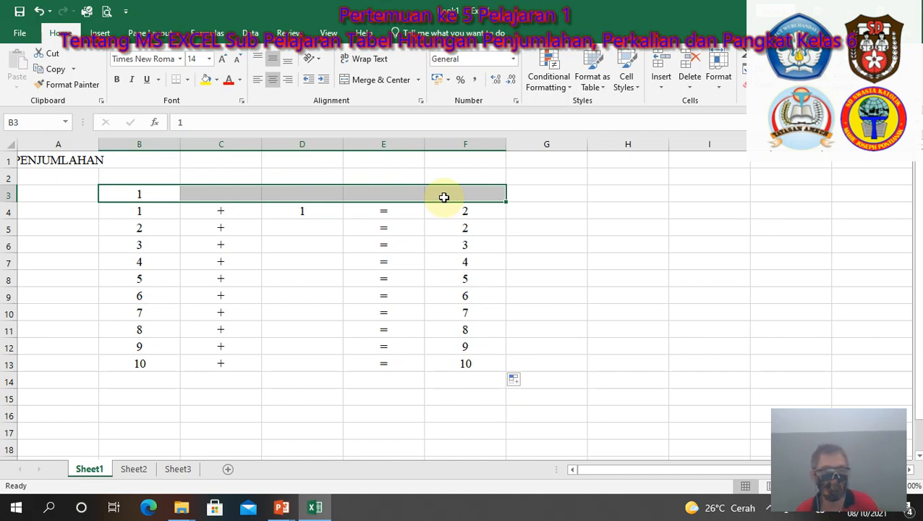
left_click(377, 80)
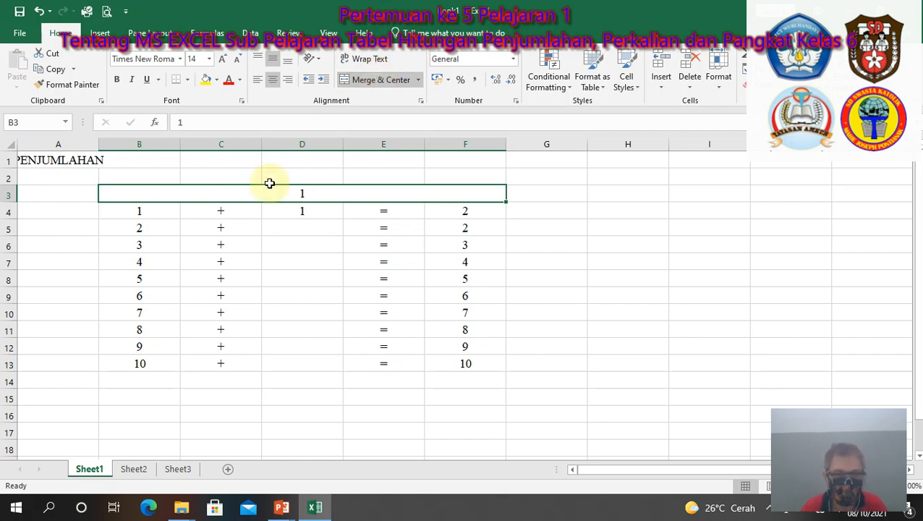
key("ctrl+z")
Step: Try filling the relative addend reference in cell D4 down to D13
left_click(298, 295)
left_click(308, 208)
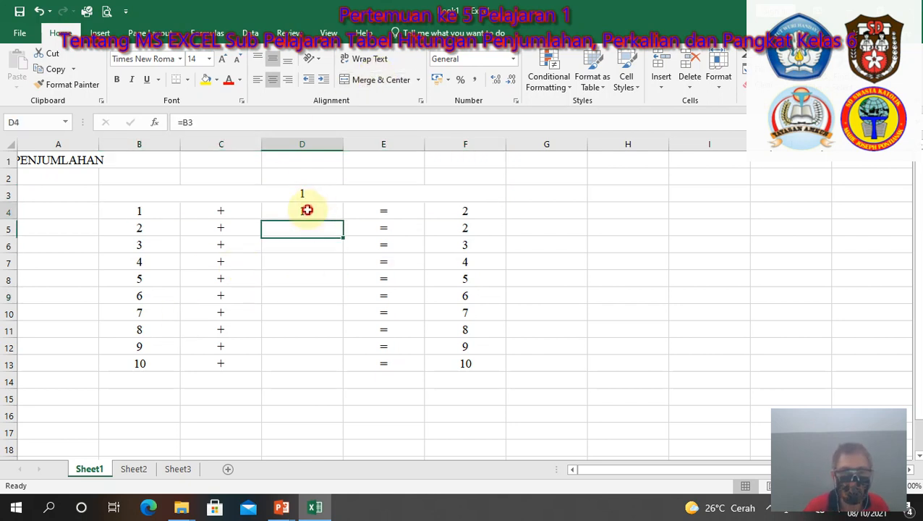
left_click_drag(345, 220, 312, 368)
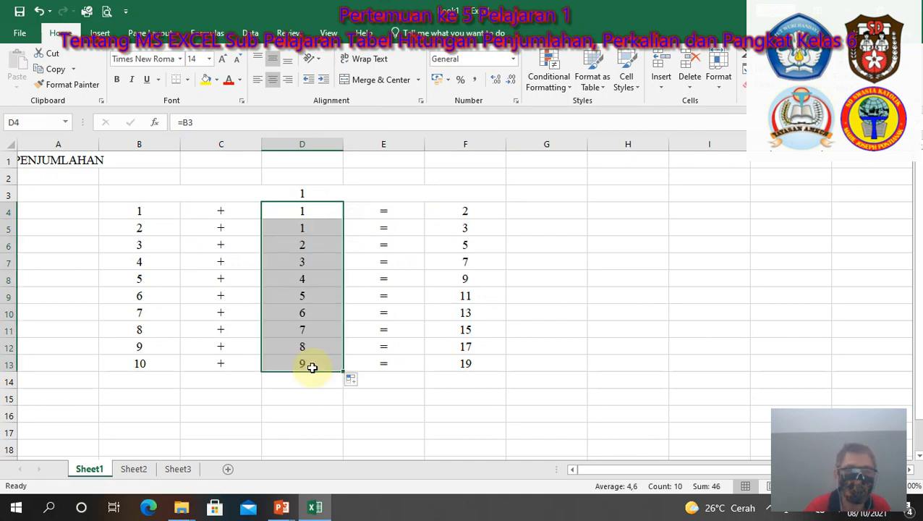
Step: Examine the formulas in cells D4 to D13 to see which cell each copied reference points to
left_click(322, 211)
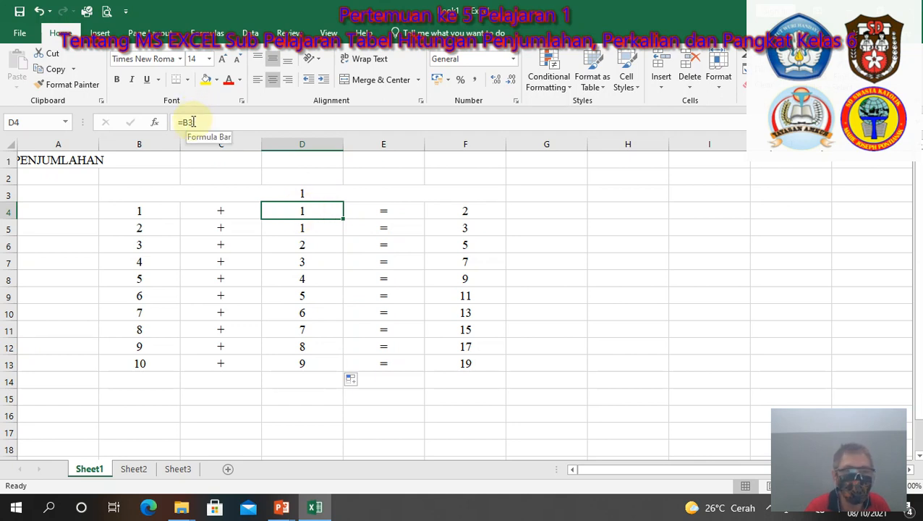
key("Down")
key("Down")
key("Down")
key("Down")
key("Down")
key("Down")
key("Down")
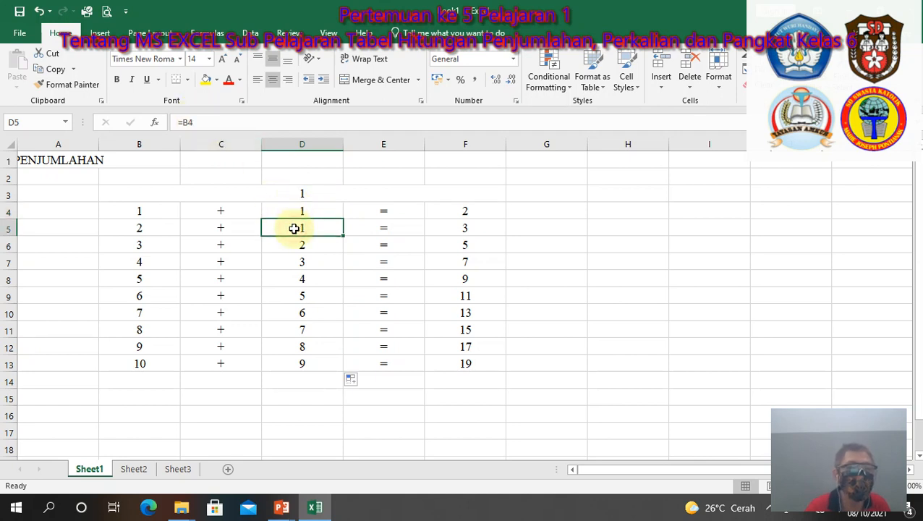
key("Down")
key("Down")
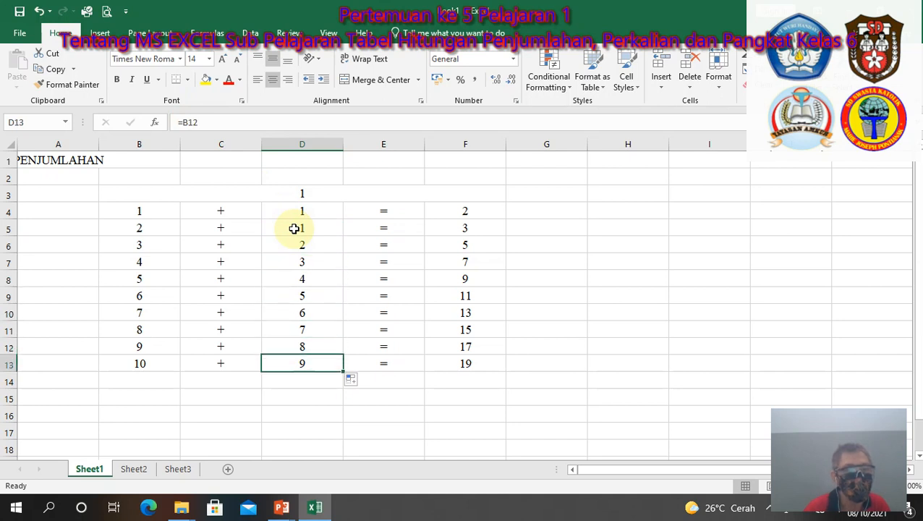
key("Up")
key("Up")
key("Up")
key("Up")
key("Up")
key("Up")
key("Up")
key("Up")
key("Up")
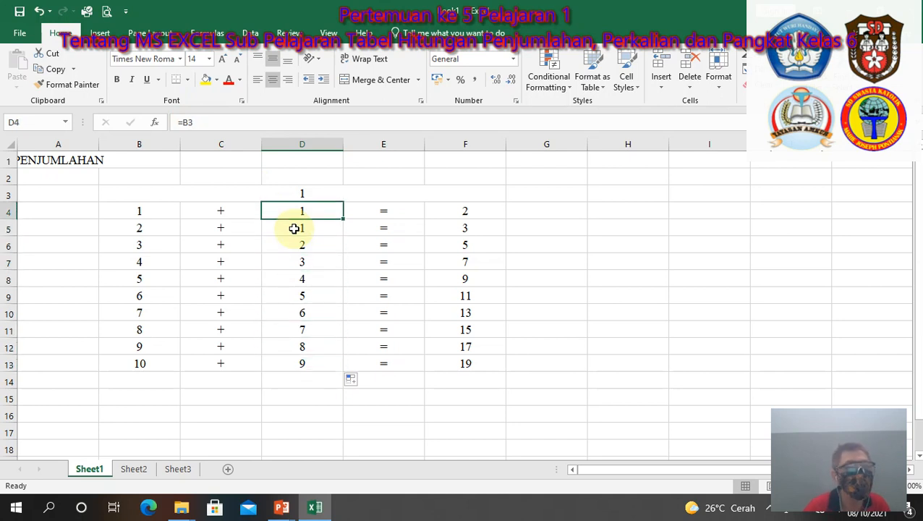
Step: Change the formula in cell D4 to the absolute reference =$B$3 and fill it down to D13
left_click(184, 120)
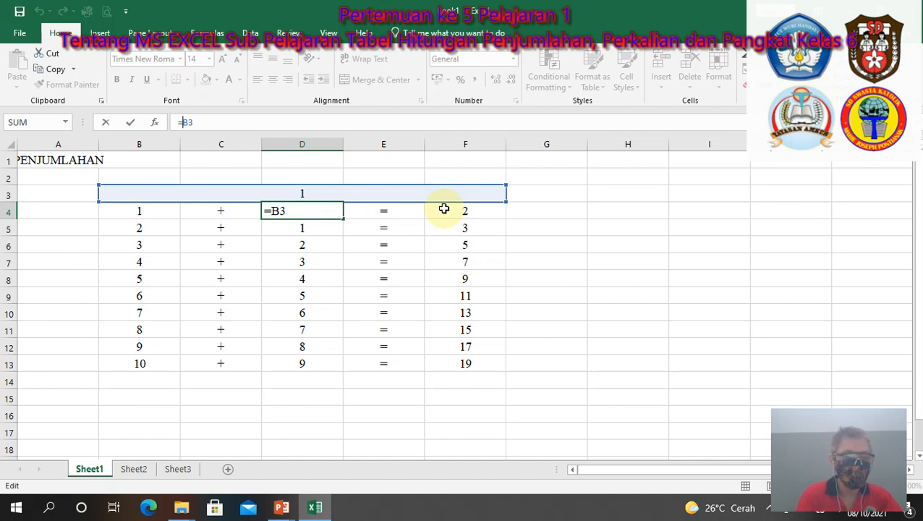
type("$B$")
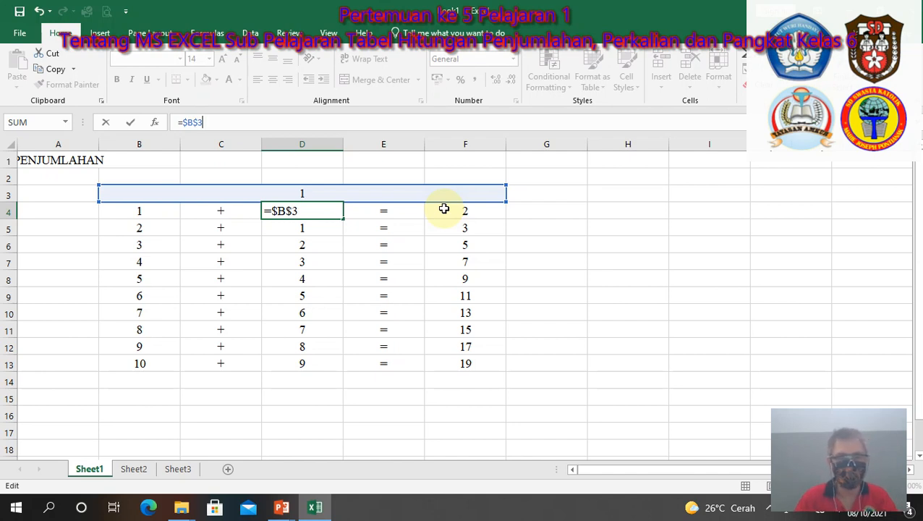
key("Return")
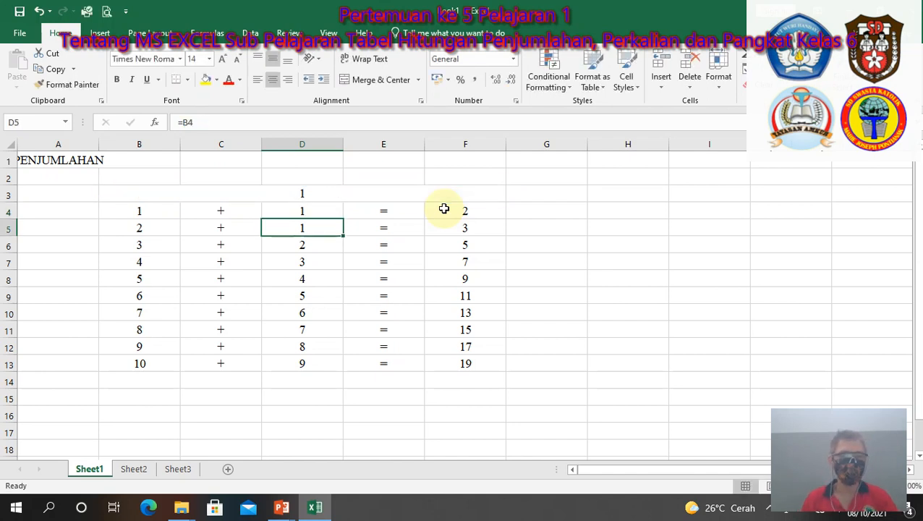
left_click(306, 209)
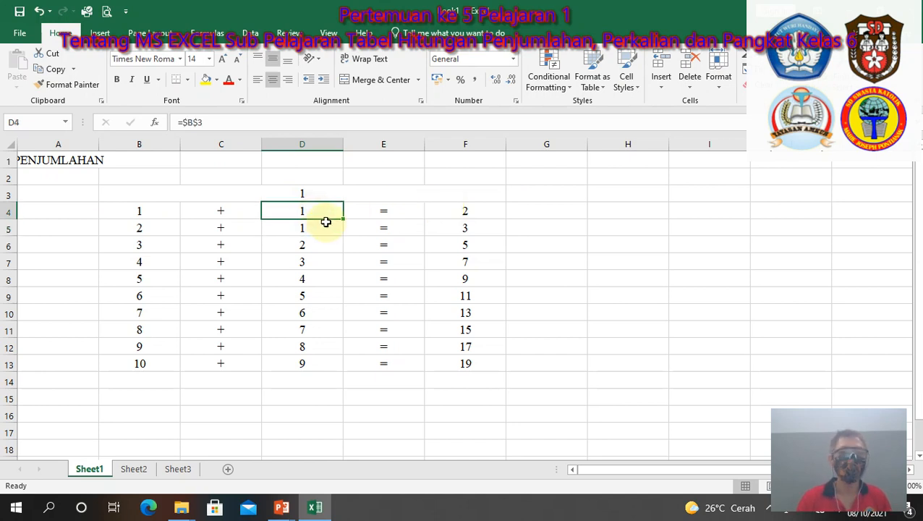
left_click_drag(343, 218, 317, 366)
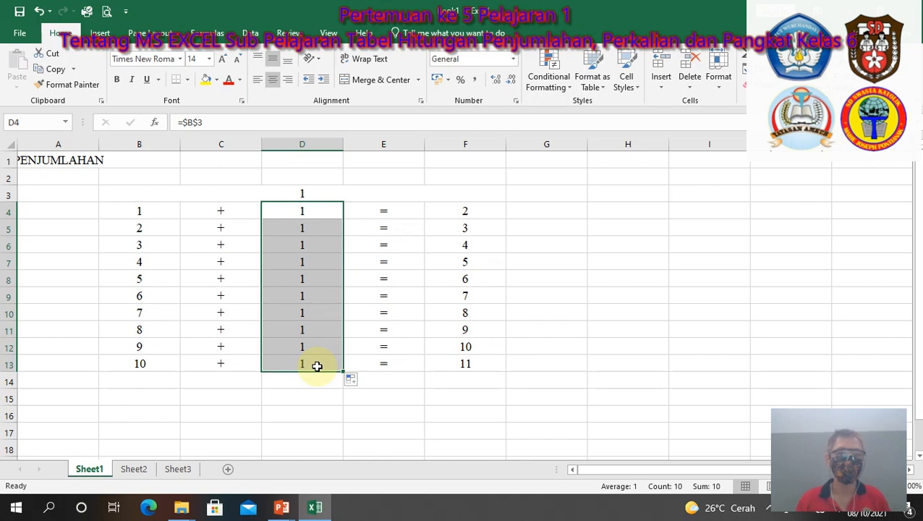
Step: Check that the formulas in column D from D5 downward keep the same absolute reference
left_click(327, 228)
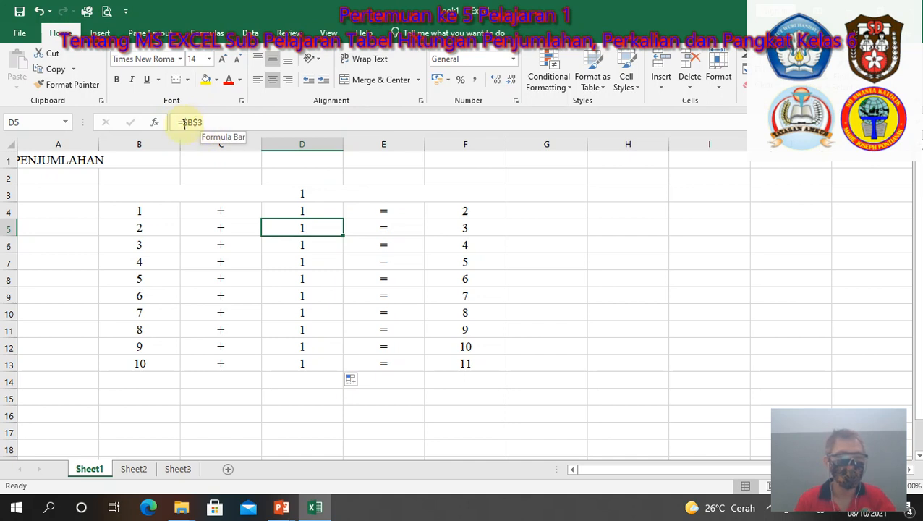
key("Down")
key("Down")
key("Down")
key("Down")
key("Down")
key("Down")
key("Down")
key("Down")
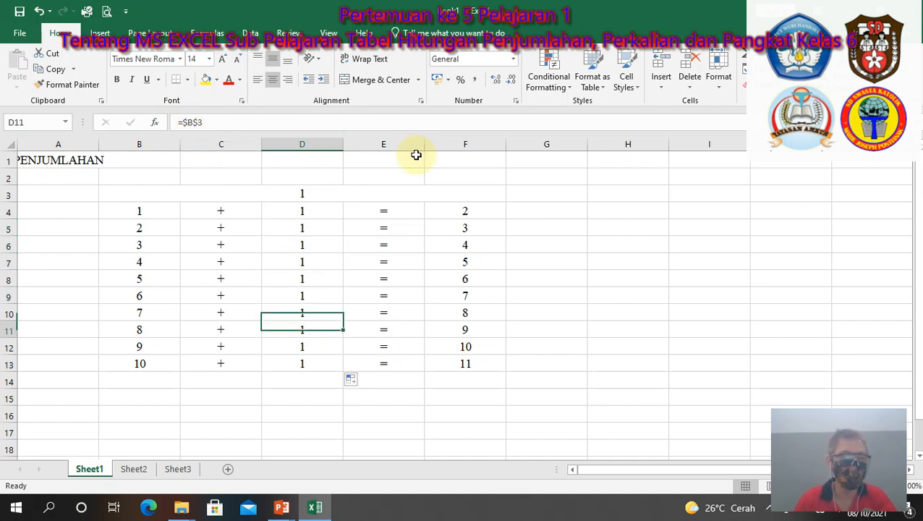
key("Up")
key("Up")
key("Up")
key("Up")
key("Up")
key("Up")
key("Up")
key("Up")
key("Up")
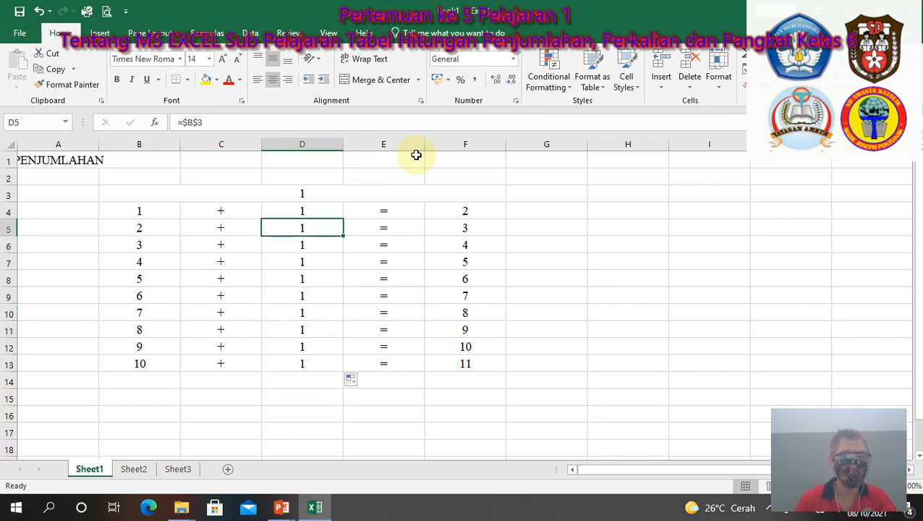
Step: Try auto-fitting the widths of columns F and E to their contents, and undo both changes
left_click_drag(141, 187, 343, 367)
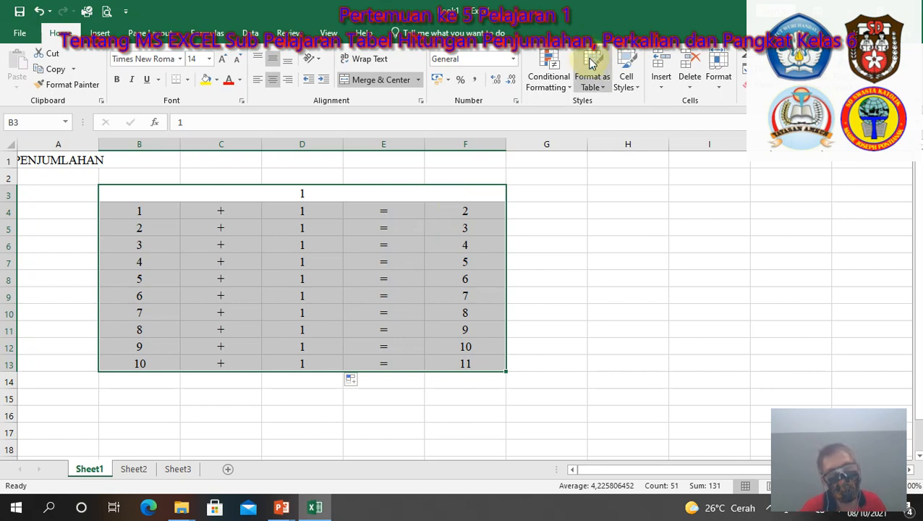
double_click(505, 144)
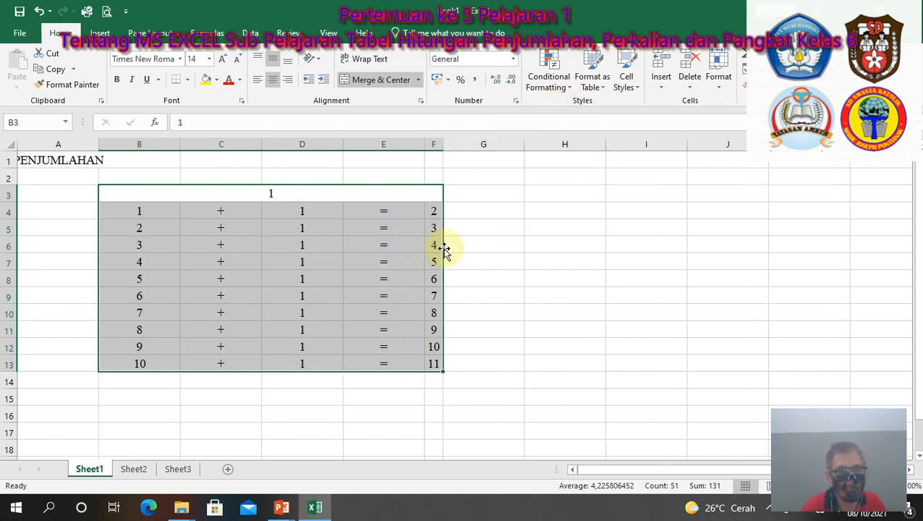
left_click_drag(421, 144, 423, 144)
double_click(422, 144)
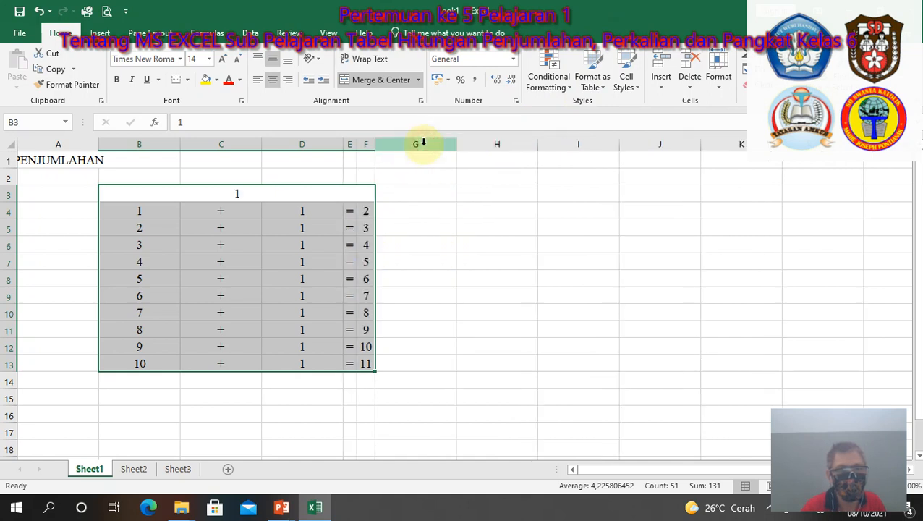
left_click(37, 11)
left_click(38, 10)
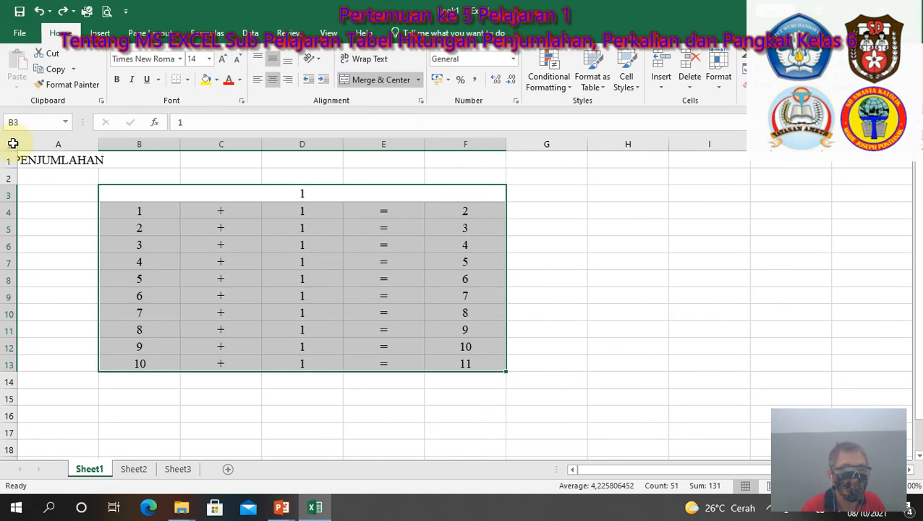
Step: Try auto-fitting all columns of the whole sheet at once, and undo the width change
left_click(13, 145)
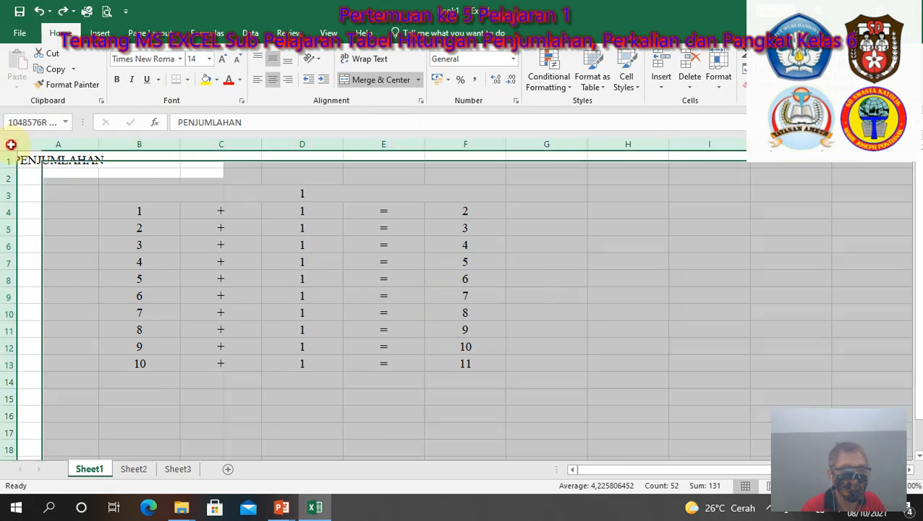
double_click(99, 145)
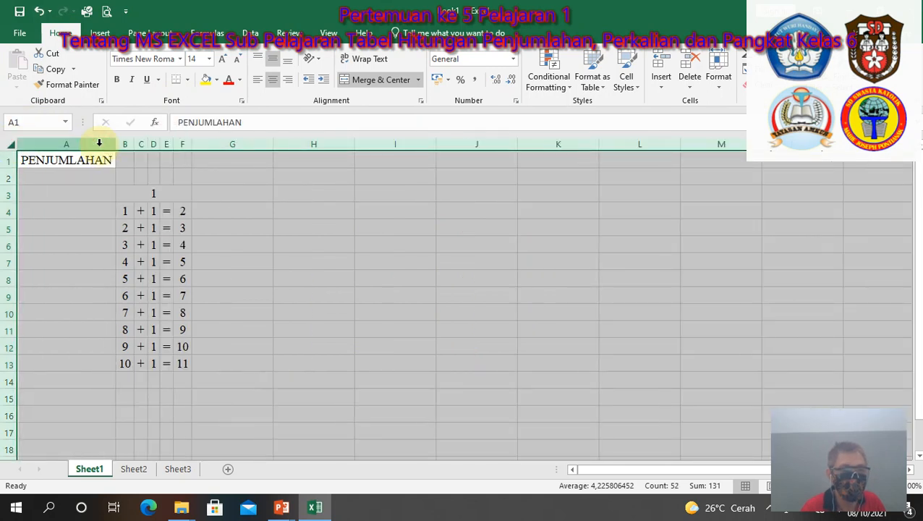
left_click(39, 13)
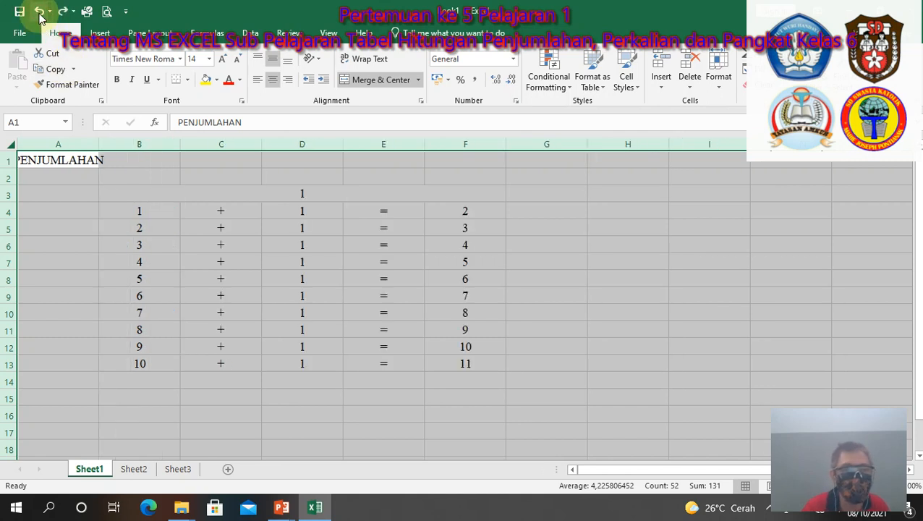
left_click(643, 231)
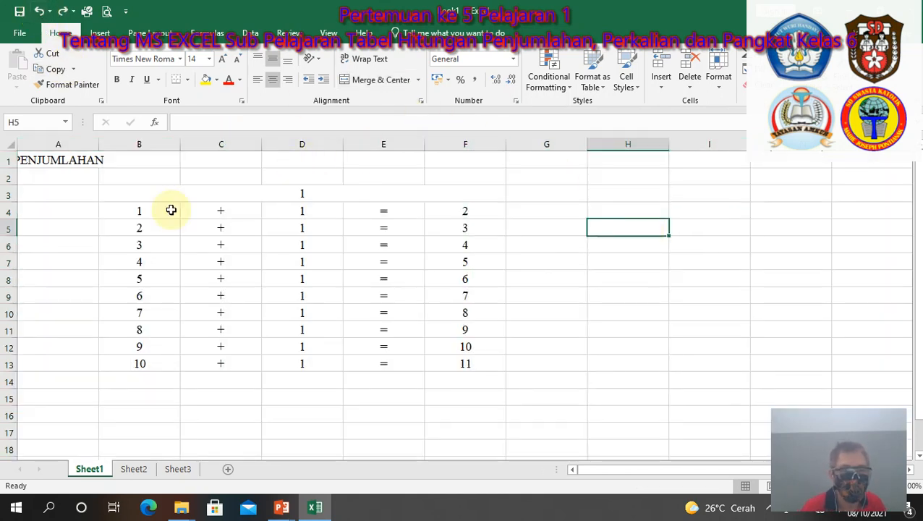
Step: Copy the addition table in B3:F13 and paste it below, starting at cell B16
left_click_drag(145, 196, 342, 362)
key("ctrl+c")
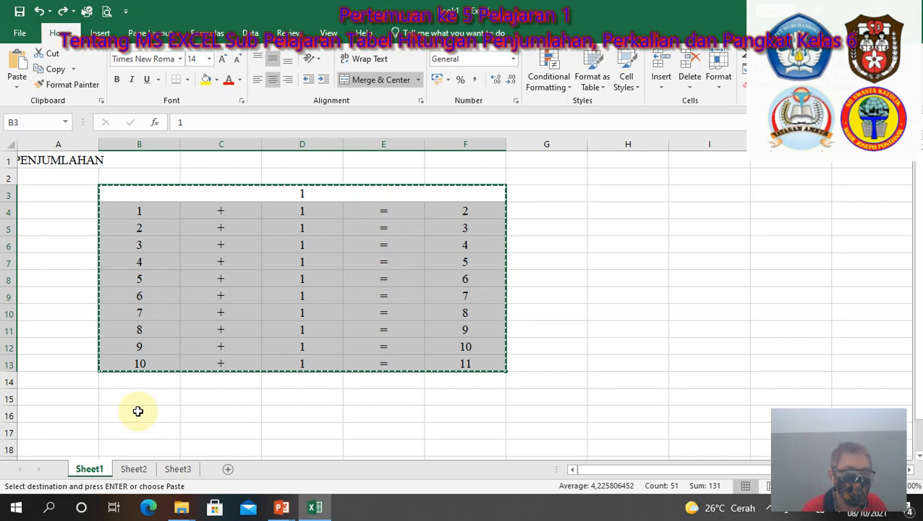
left_click(136, 414)
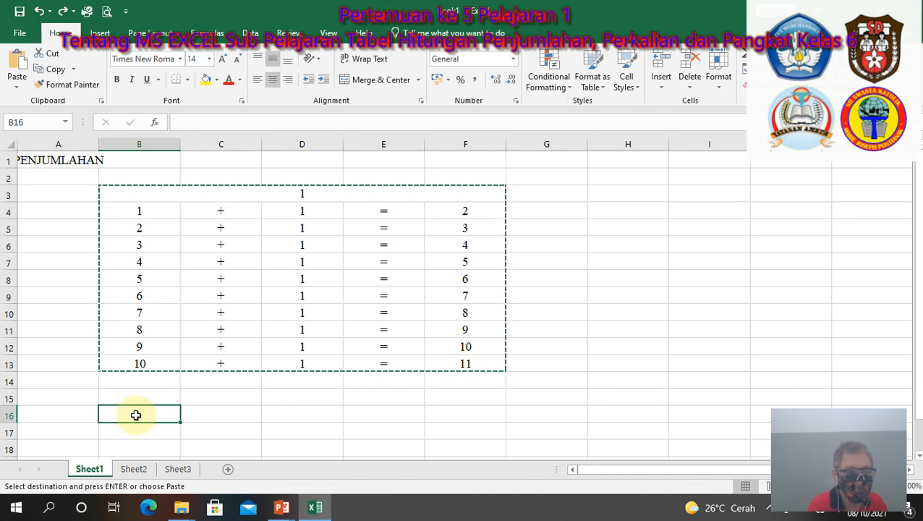
key("ctrl+v")
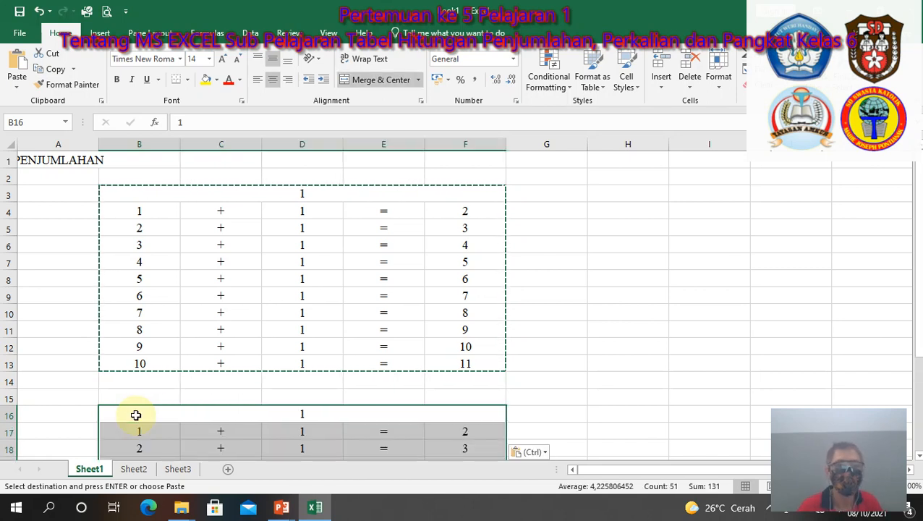
Step: Set the merged header number of the table in row 16 to 6
left_click(309, 413)
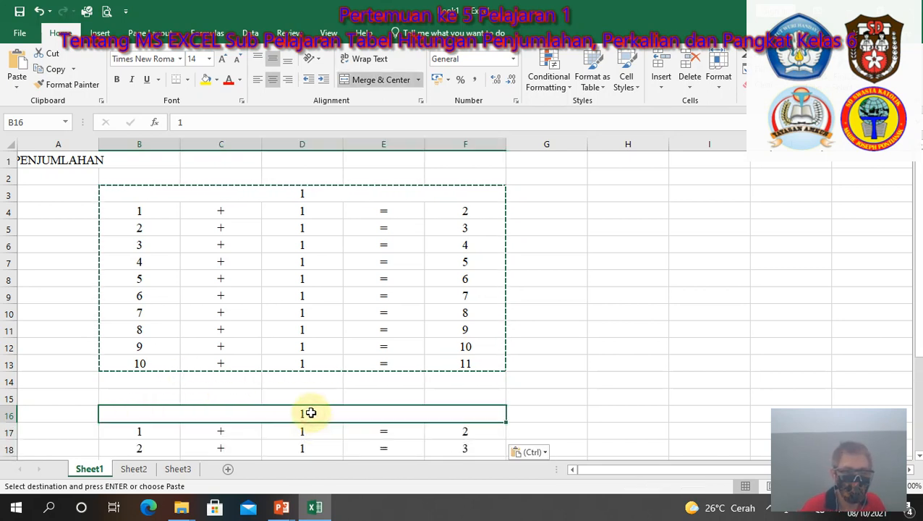
type("6")
left_click(659, 356)
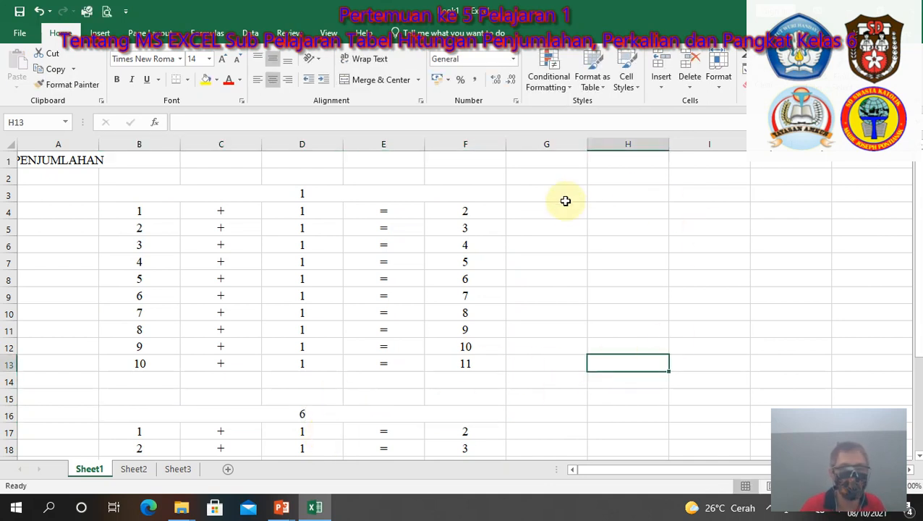
Step: Copy both stacked tables in B3:F26 and paste them starting at cell H3
left_click(606, 191)
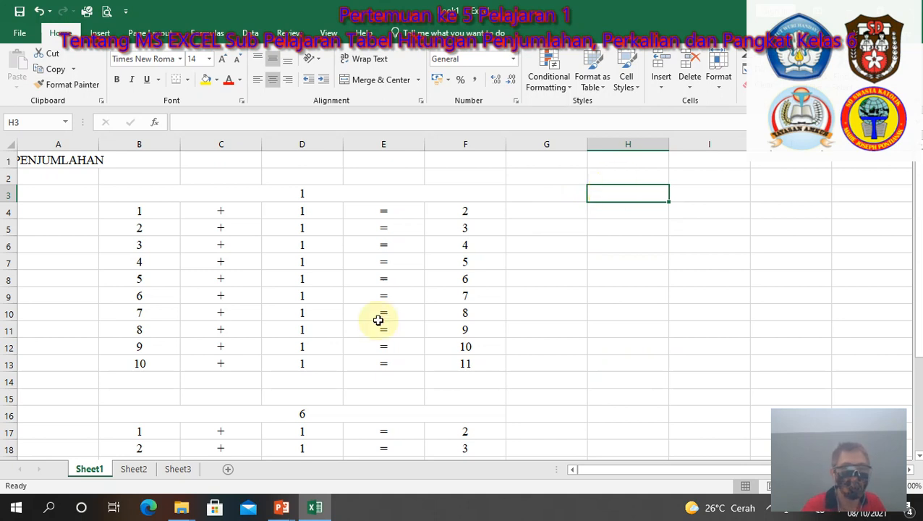
left_click_drag(133, 198, 276, 399)
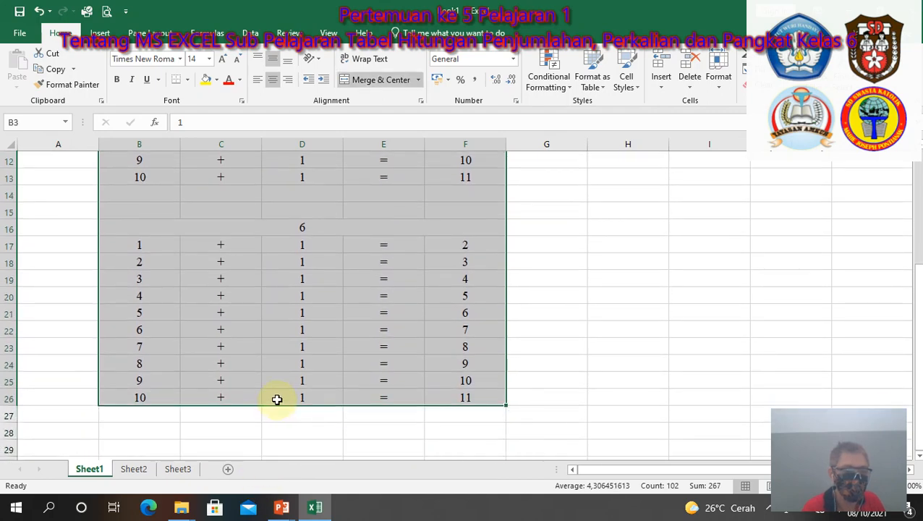
key("ctrl+c")
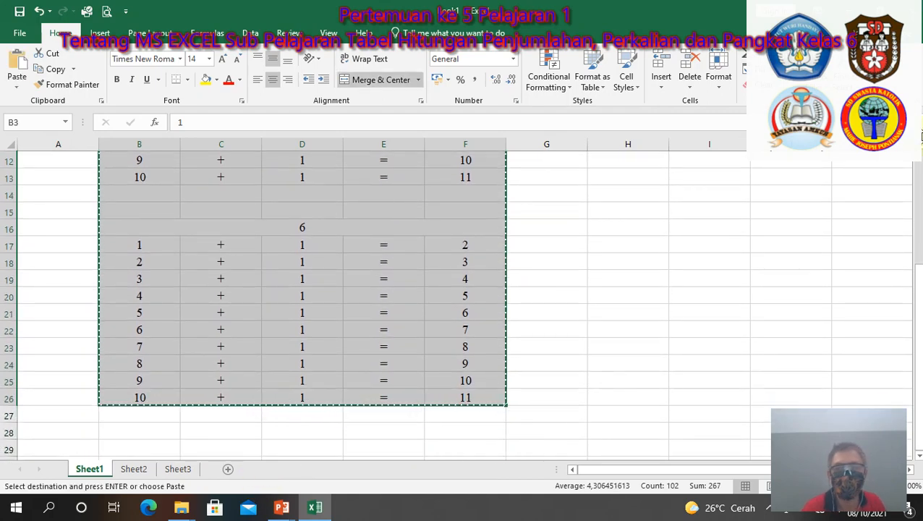
scroll(605, 182, "up", 4)
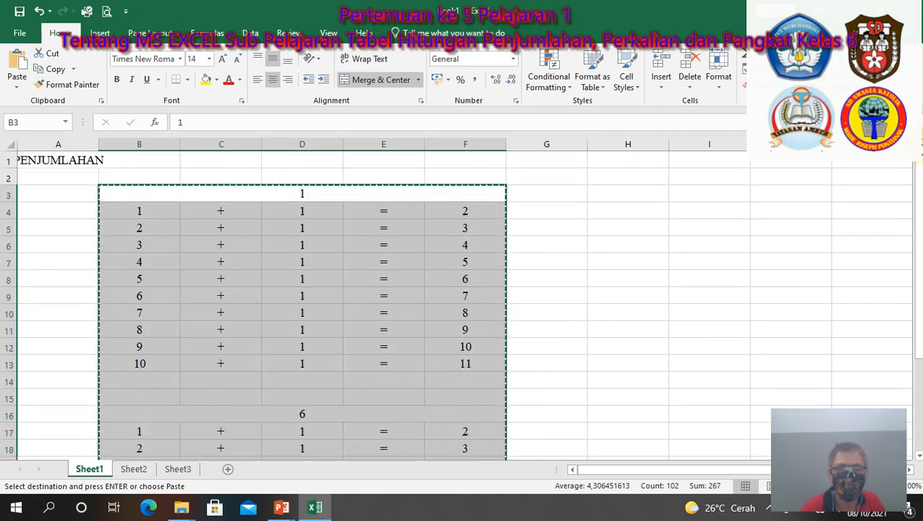
left_click(602, 191)
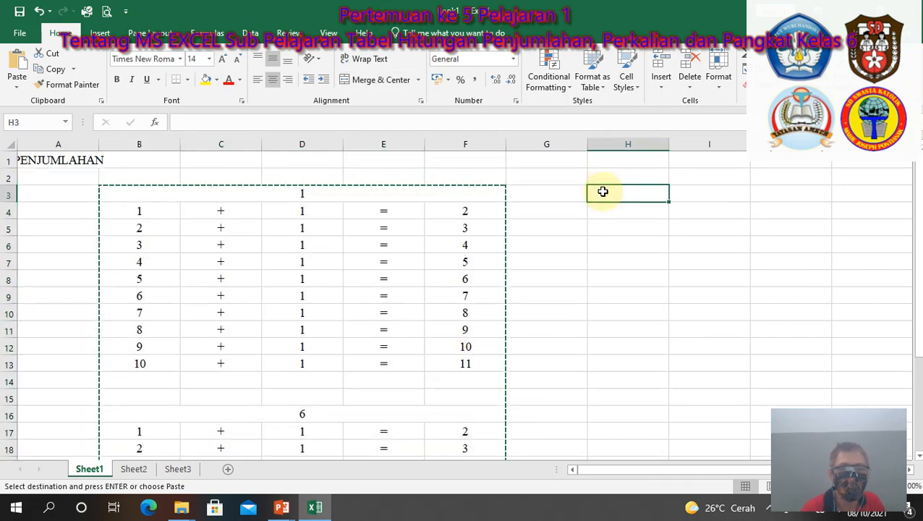
key("ctrl+v")
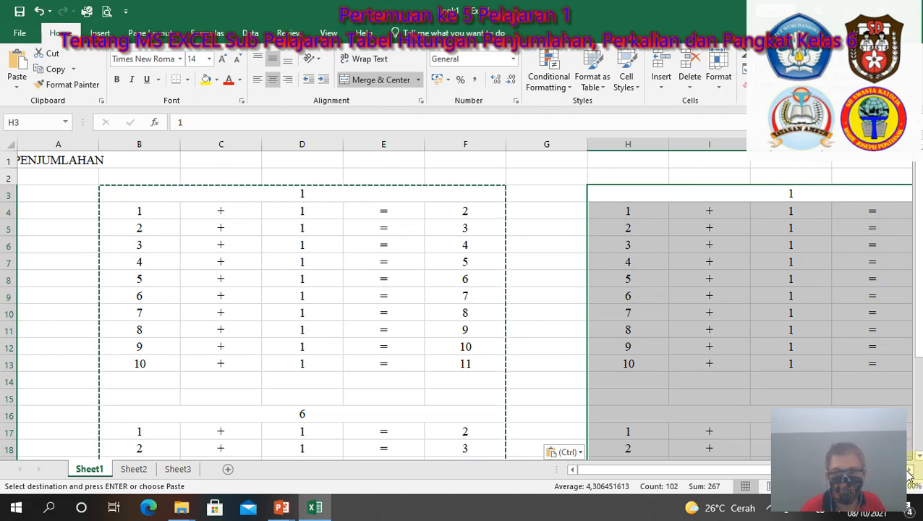
Step: Paste the same pair of stacked tables again, starting at cells N3, T3 and Z3
scroll(910, 471, "right", 3)
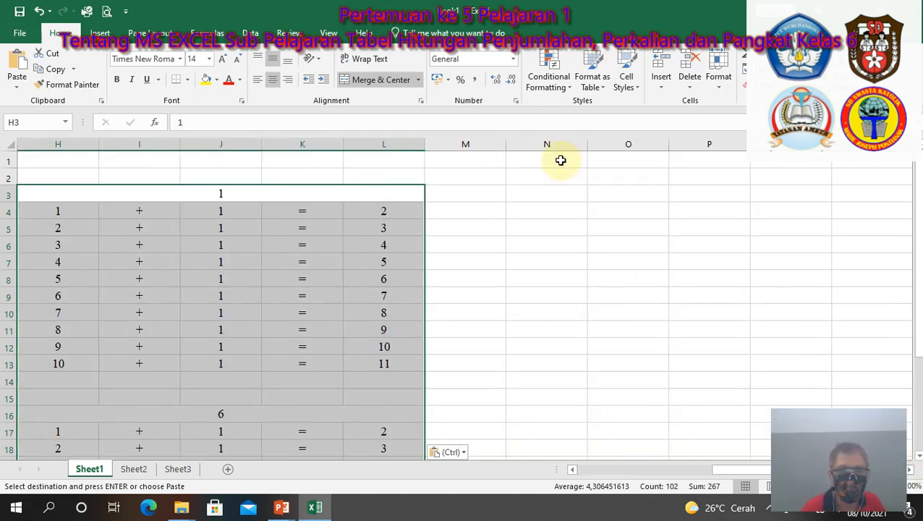
left_click(550, 194)
key("ctrl+v")
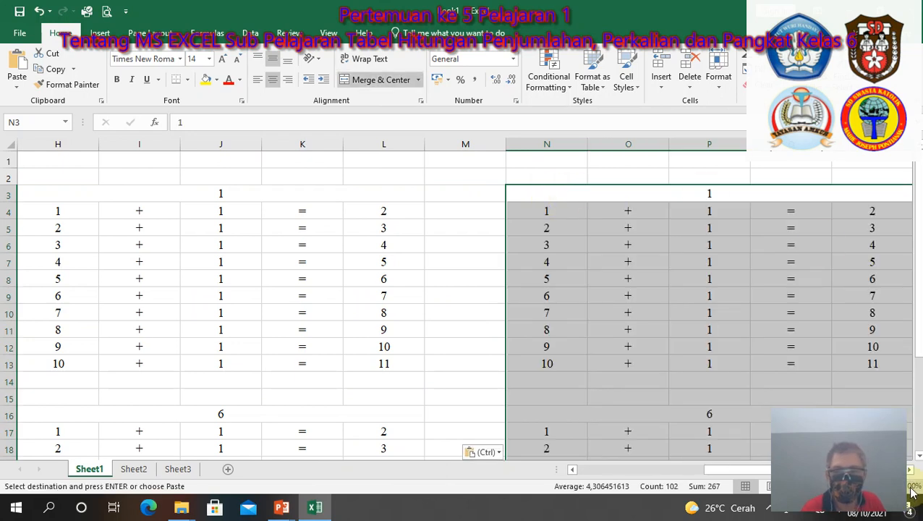
scroll(909, 474, "right", 5)
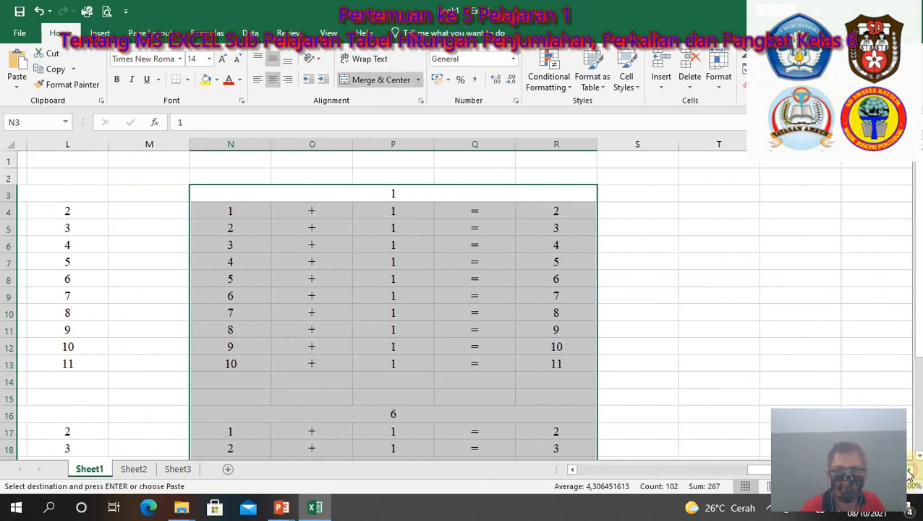
left_click(683, 192)
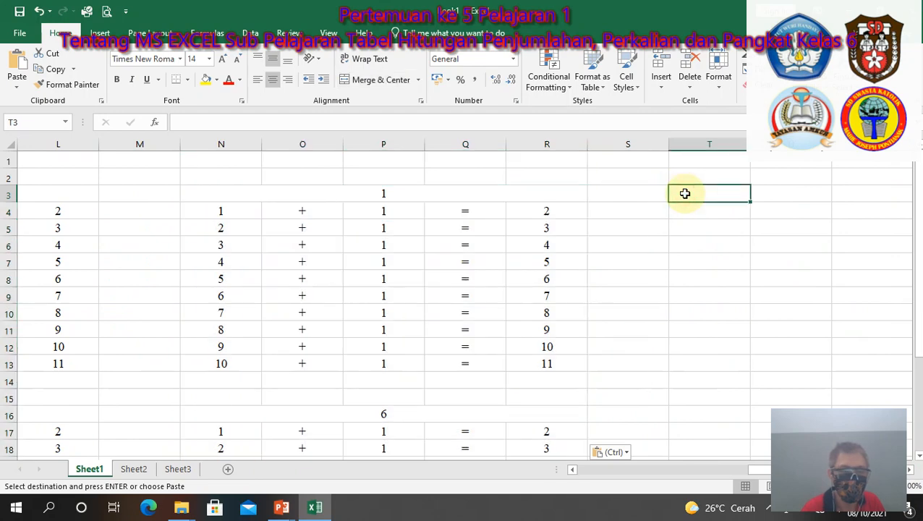
key("ctrl+v")
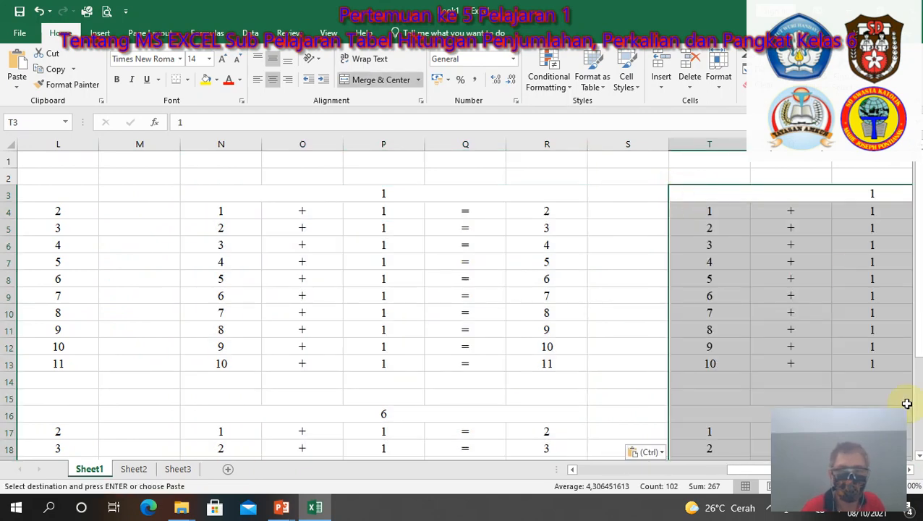
scroll(911, 471, "right", 5)
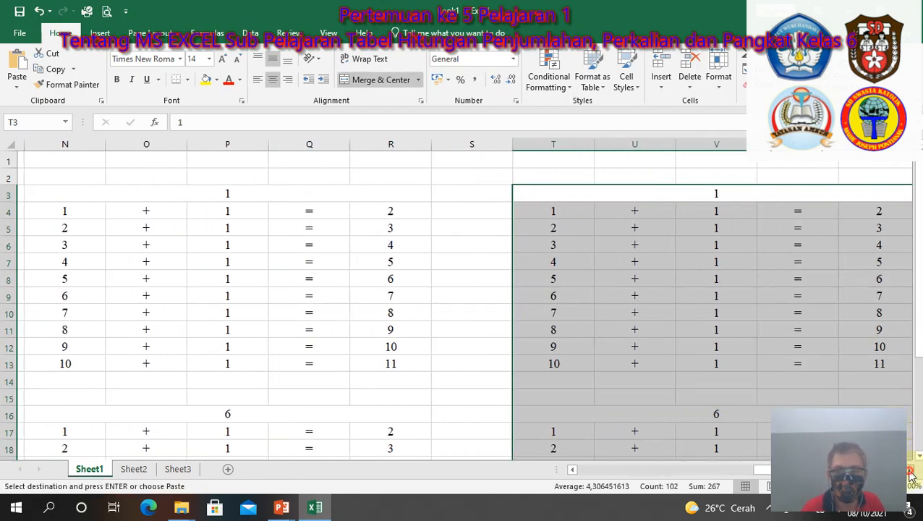
left_click(769, 196)
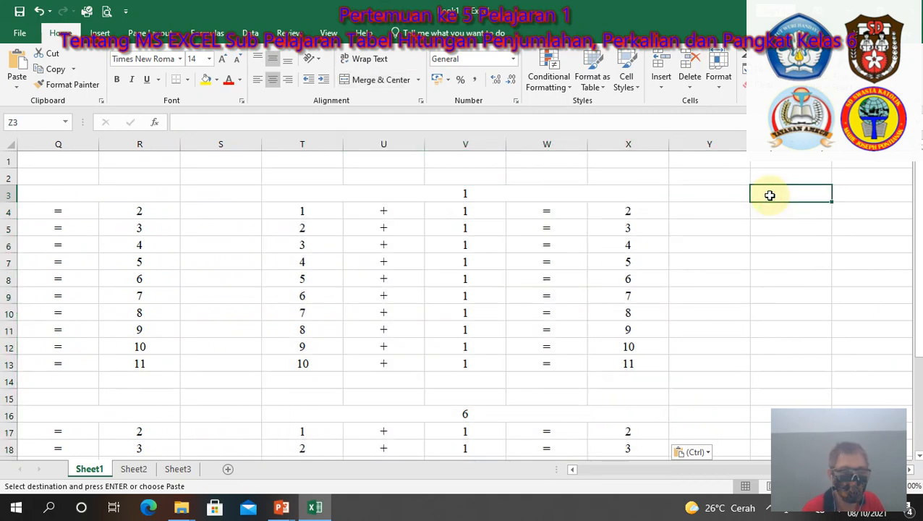
key("ctrl+v")
Step: Set the merged header in H16 of the second lower table to 7
left_click(469, 214)
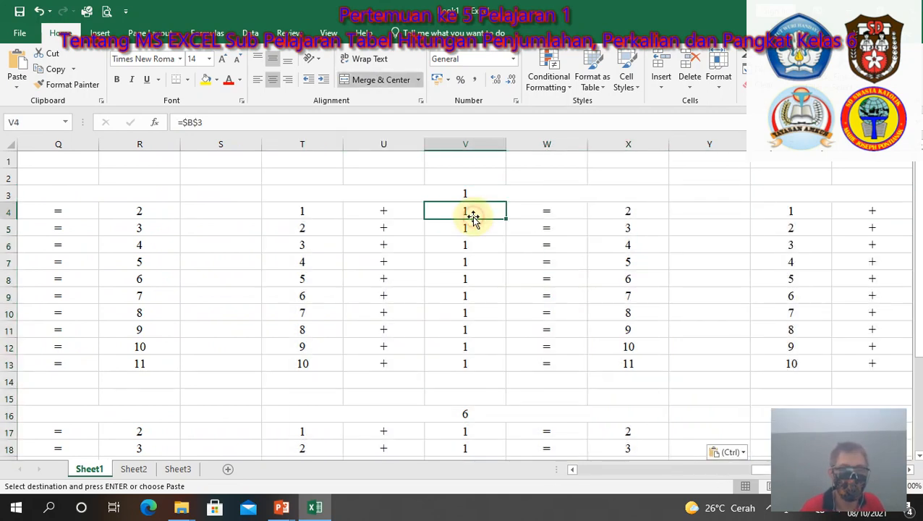
key("Left")
key("Left")
key("Left")
key("Left")
key("Left")
key("Left")
key("Left")
key("Left")
key("Left")
key("Left")
key("Left")
key("Left")
key("Left")
key("Left")
key("Left")
key("Left")
key("Left")
key("Left")
key("Left")
key("Left")
key("Left")
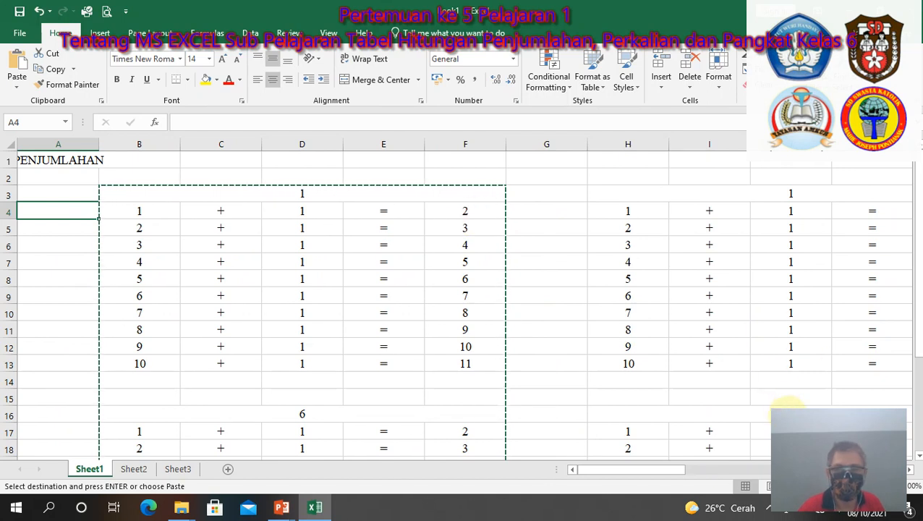
left_click(787, 410)
type("7")
Step: Set the merged header in H3 of the second upper table to 2
key("Up")
key("Up")
key("Up")
key("Up")
key("Up")
key("Up")
key("Up")
key("Up")
key("Up")
key("Up")
key("Up")
key("Up")
key("Up")
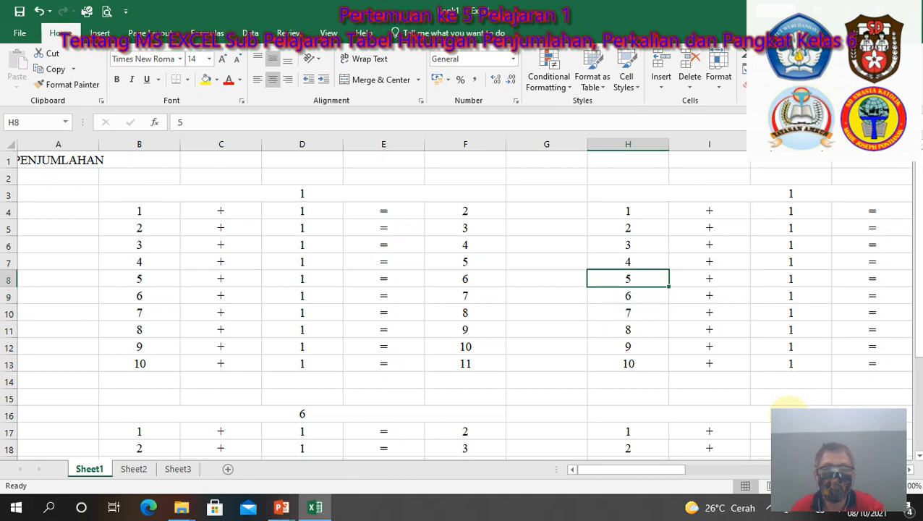
type("2")
key("Right")
Step: Set the merged header in N3 of the third upper table to 3
key("Right")
key("Right")
key("Right")
key("Left")
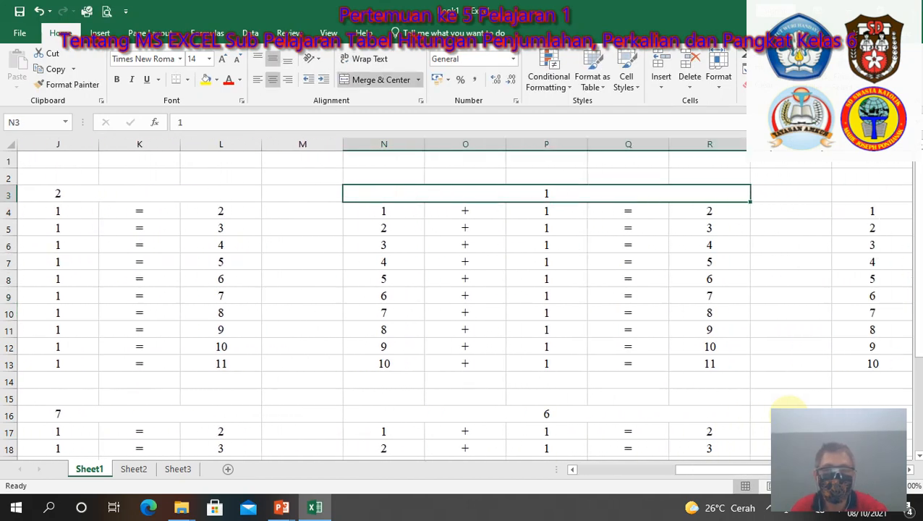
type("3")
key("Right")
Step: Set the merged headers of the last two upper tables to 4 in T3 and 5 in Z3
key("Right")
key("Right")
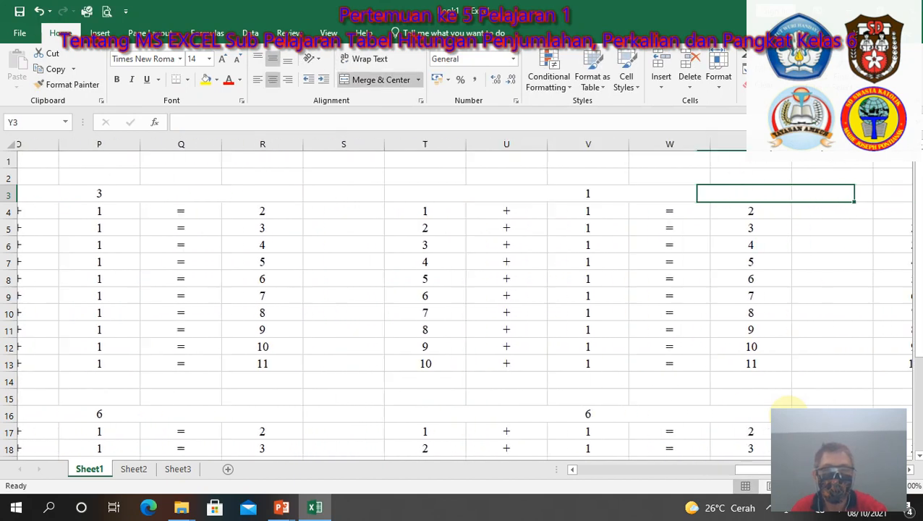
key("Left")
type("4")
key("Right")
key("Right")
key("Right")
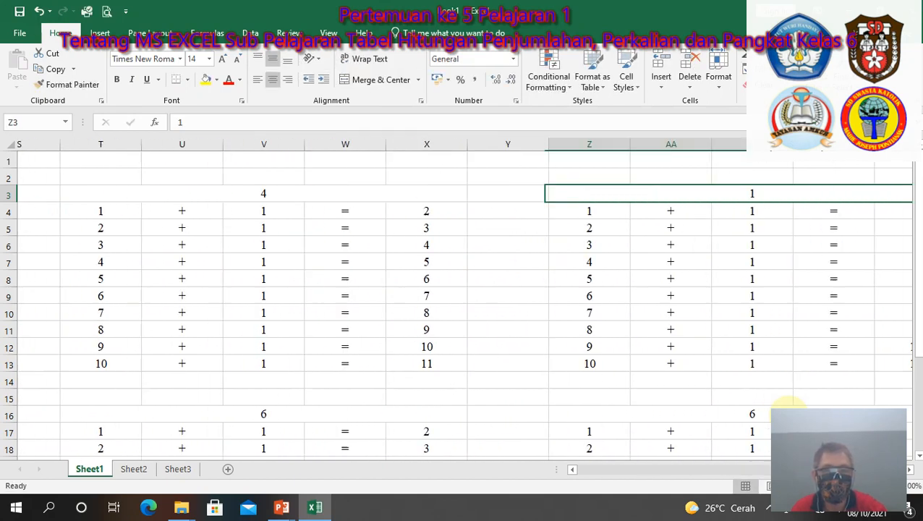
type("5")
key("Right")
key("Right")
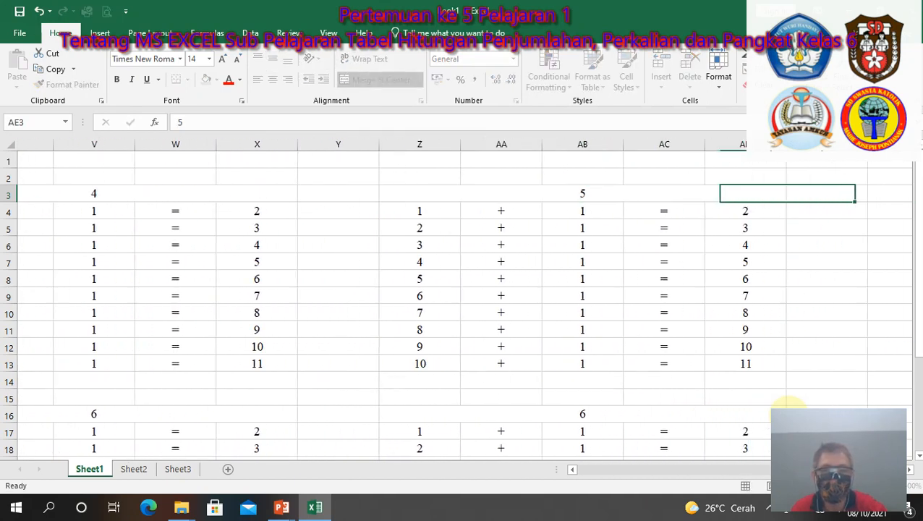
Step: Set the merged header in N16 of the third lower table to 8
key("Down")
key("Down")
key("Down")
key("Down")
key("Down")
key("Down")
key("Down")
key("Down")
key("Down")
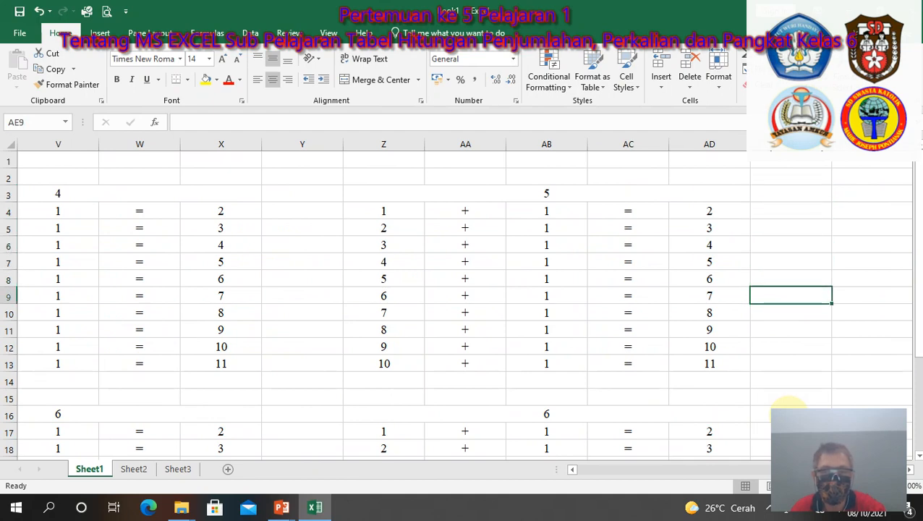
key("Left")
key("Left")
key("Left")
key("Left")
key("Left")
key("Left")
key("Left")
key("Left")
key("Left")
key("Left")
key("Left")
key("Left")
key("Left")
key("Left")
key("Left")
key("Left")
key("Left")
key("Left")
key("Left")
key("Left")
key("Down")
key("Down")
key("Down")
key("Down")
key("Right")
key("Right")
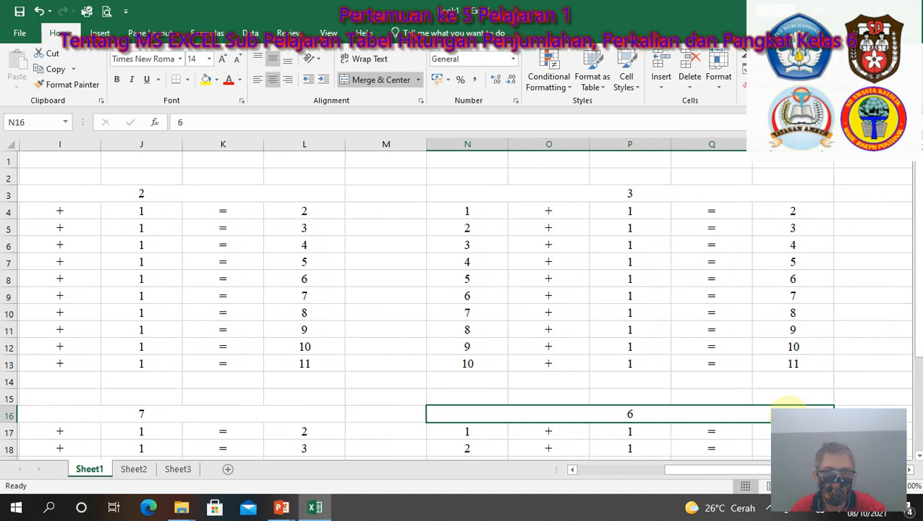
type("8")
key("Right")
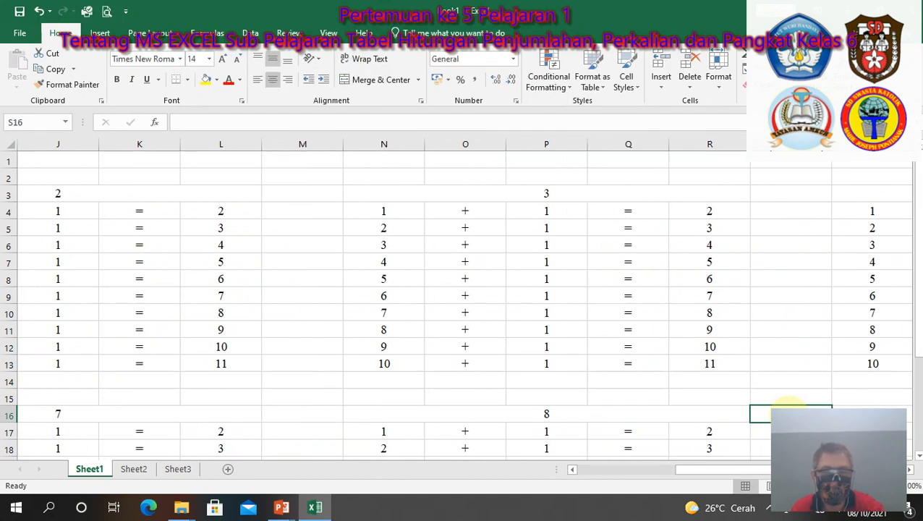
type("9")
key("Right")
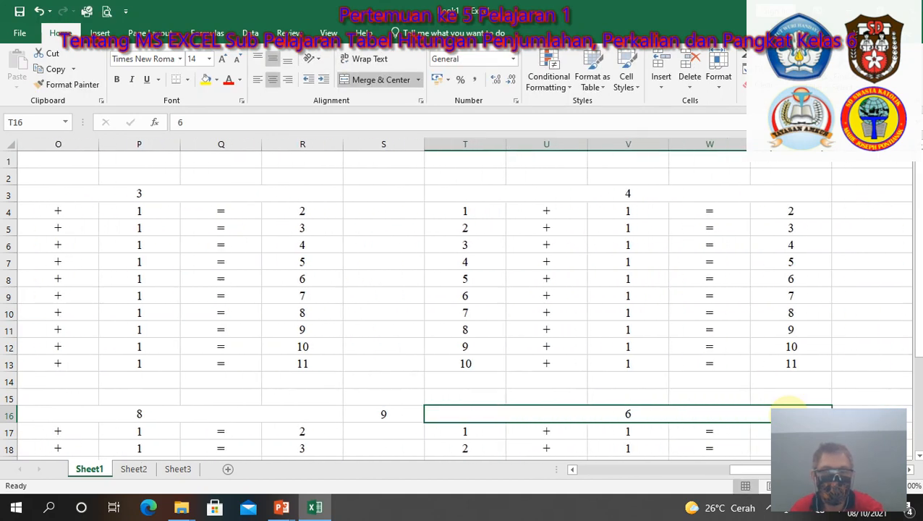
key("Left")
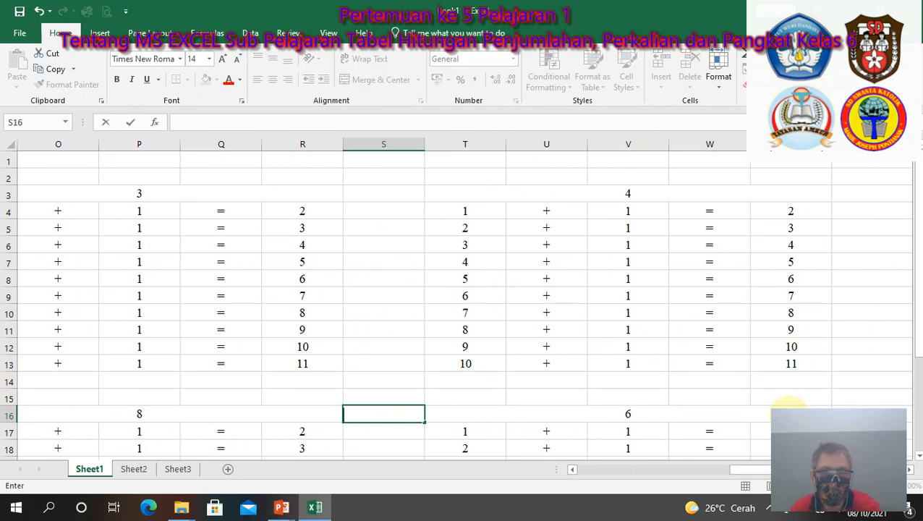
Step: Set the merged headers of the last two lower tables to 9 in T16 and 10 in Z16
key("Right")
type("9")
key("Right")
key("Right")
key("Right")
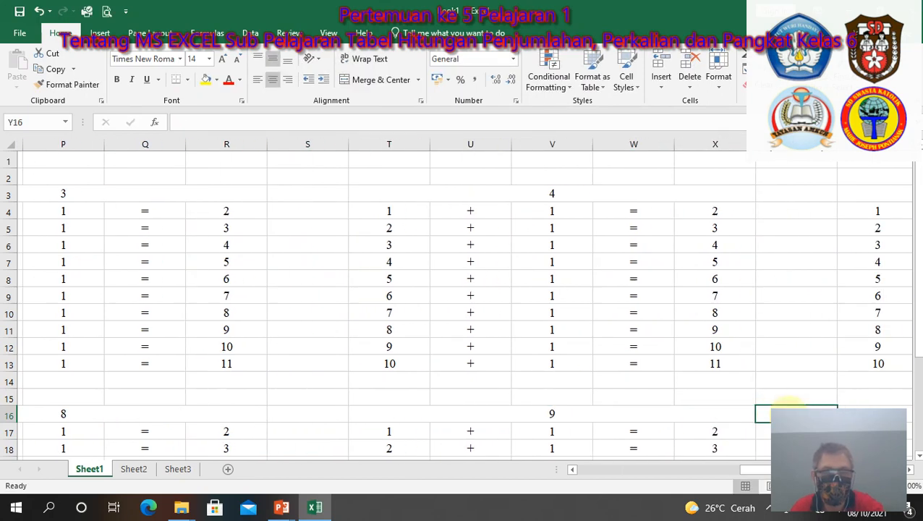
key("Left")
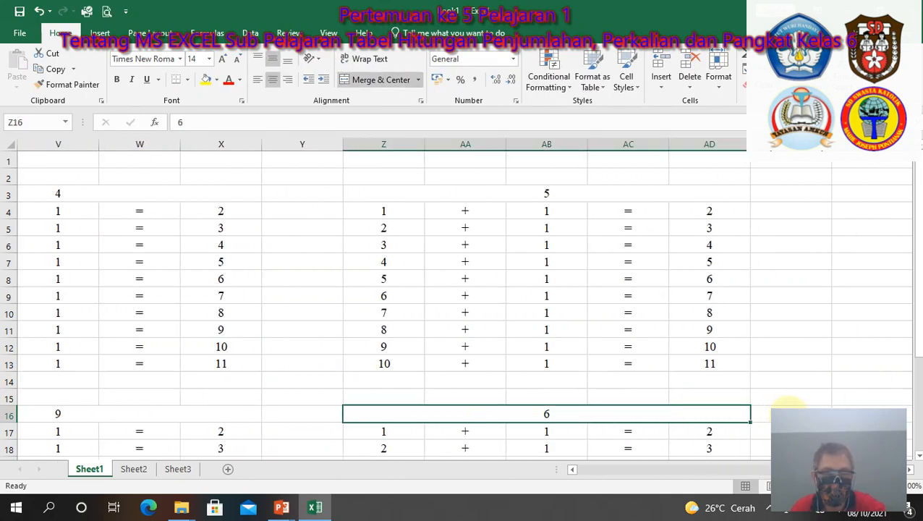
type("10")
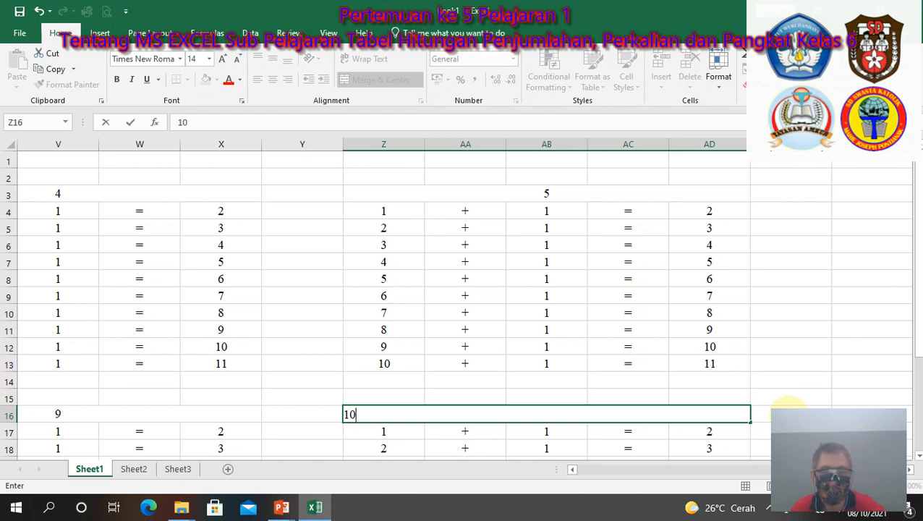
key("Left")
Step: Check which header cell the addend formula in J4 of the second upper table refers to
key("Left")
key("Home")
key("Up")
key("Up")
key("Up")
key("Up")
key("Up")
key("Up")
key("Up")
key("Up")
key("Up")
key("Up")
key("Up")
key("Up")
key("Up")
key("Up")
key("Up")
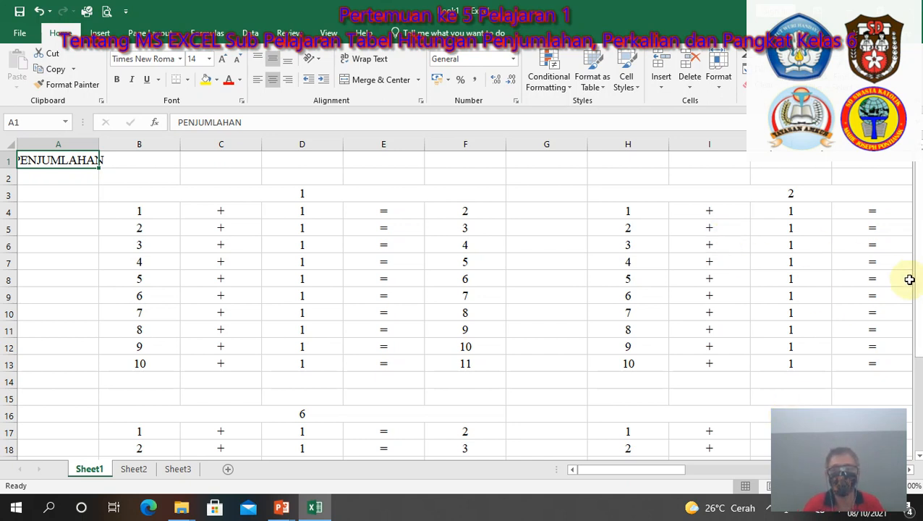
left_click(799, 211)
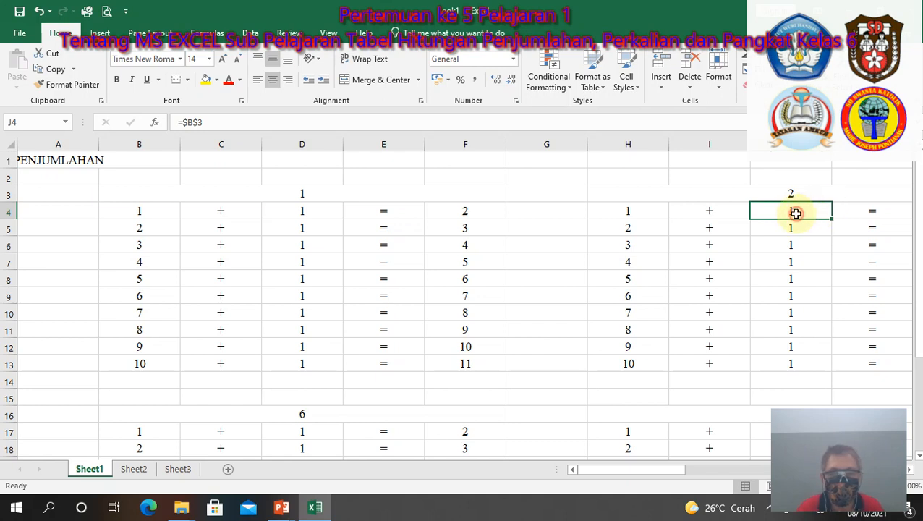
Step: Replace the addend formula in J4 of the second upper table with a reference to its own header, =H3
double_click(799, 211)
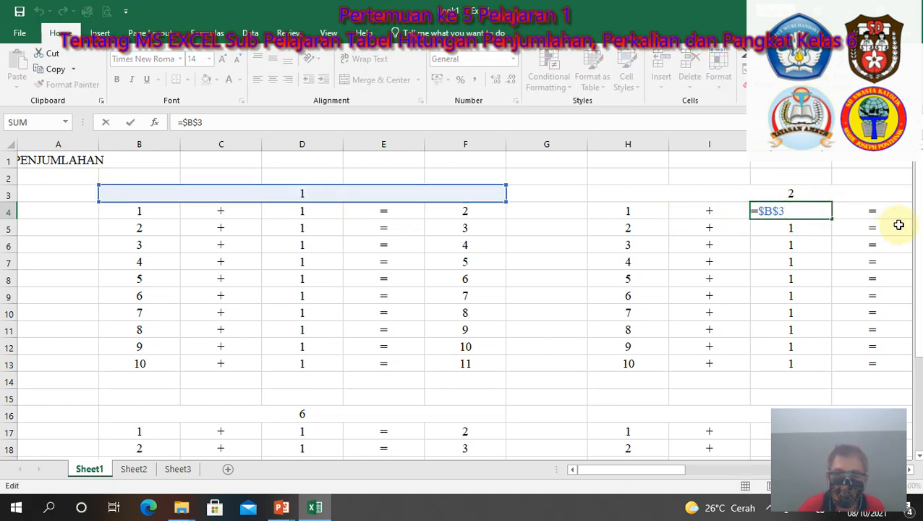
key("BackSpace")
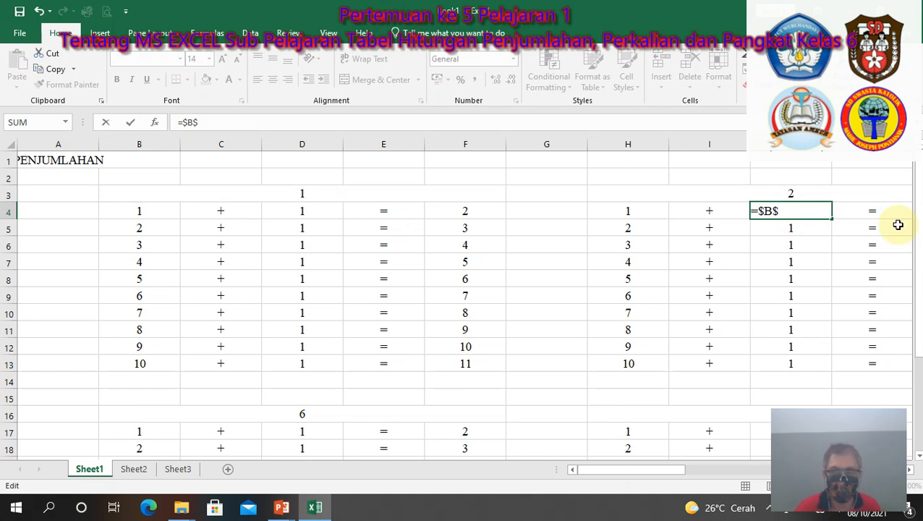
left_click(695, 169)
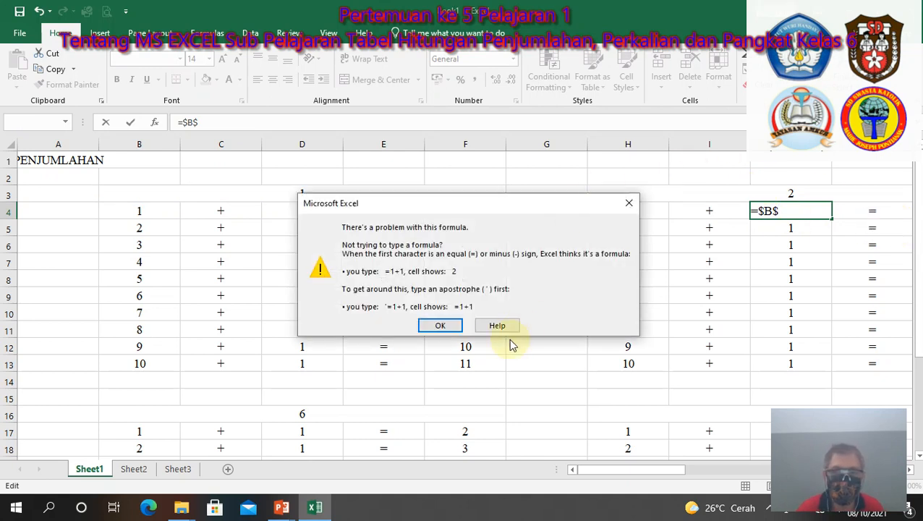
left_click(440, 326)
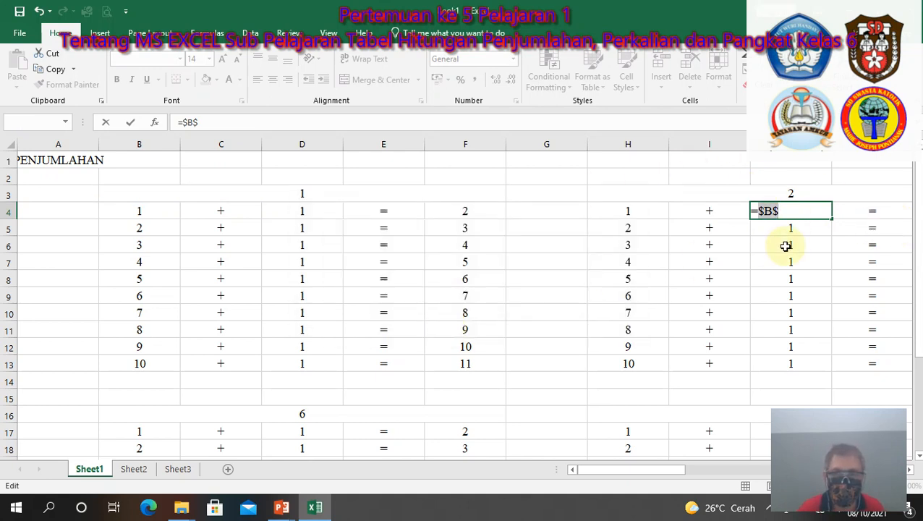
key("BackSpace")
key("BackSpace")
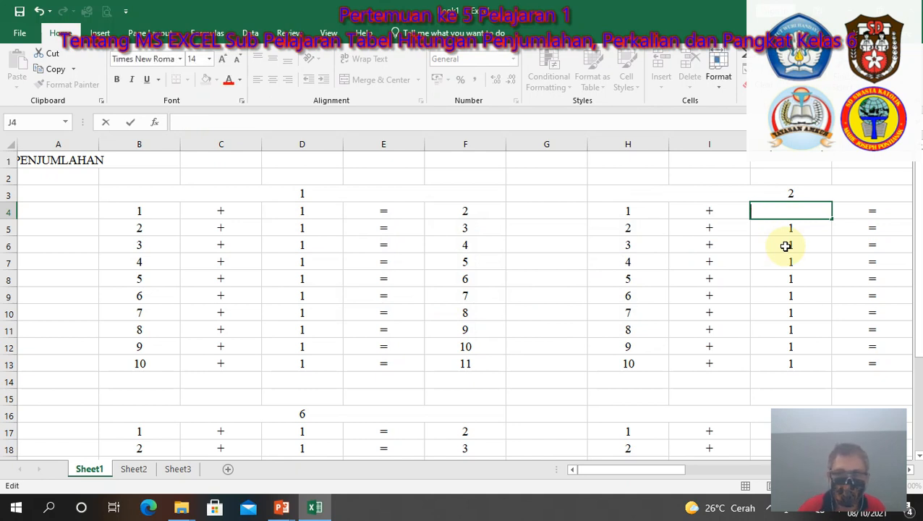
type("=")
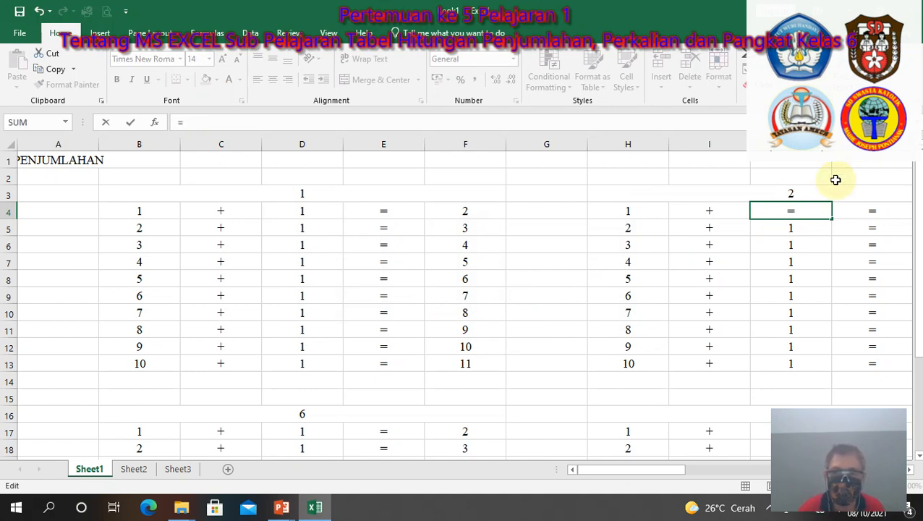
left_click(799, 194)
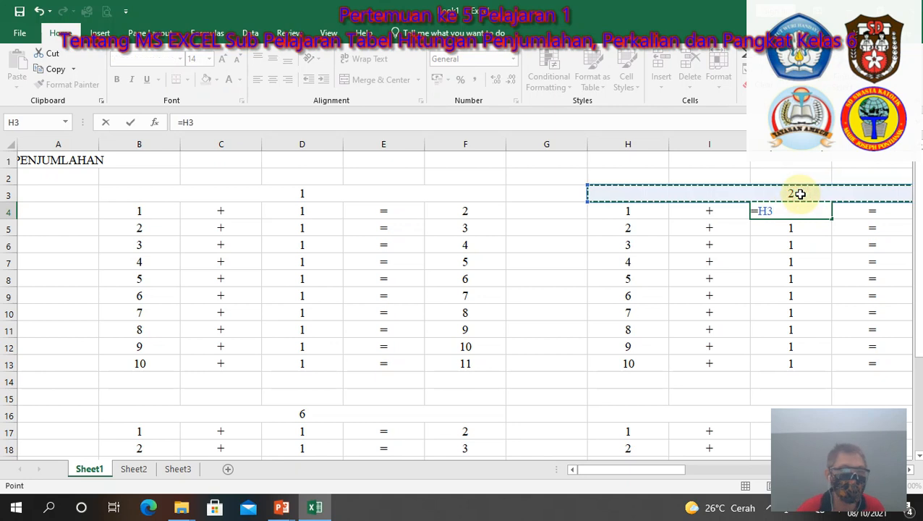
key("F4")
key("Return")
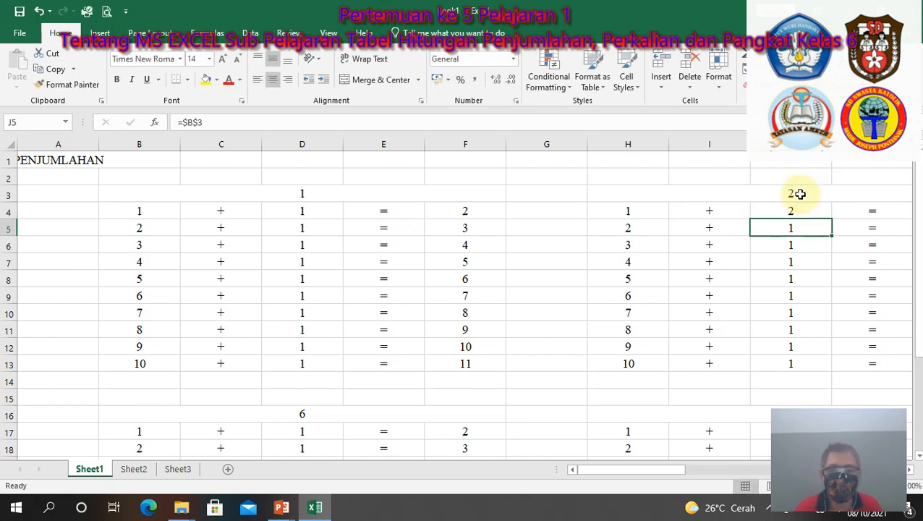
Step: Make the header reference in J4 absolute as =$H$3
left_click(791, 210)
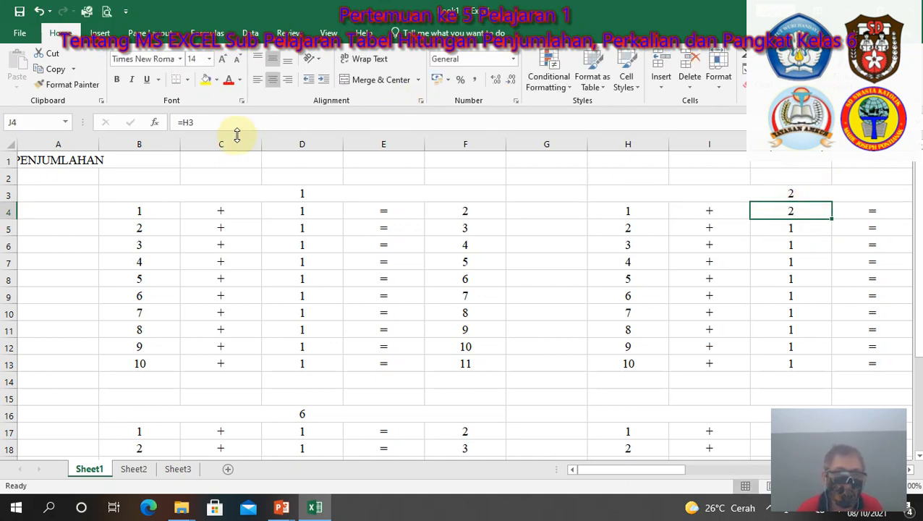
left_click(185, 123)
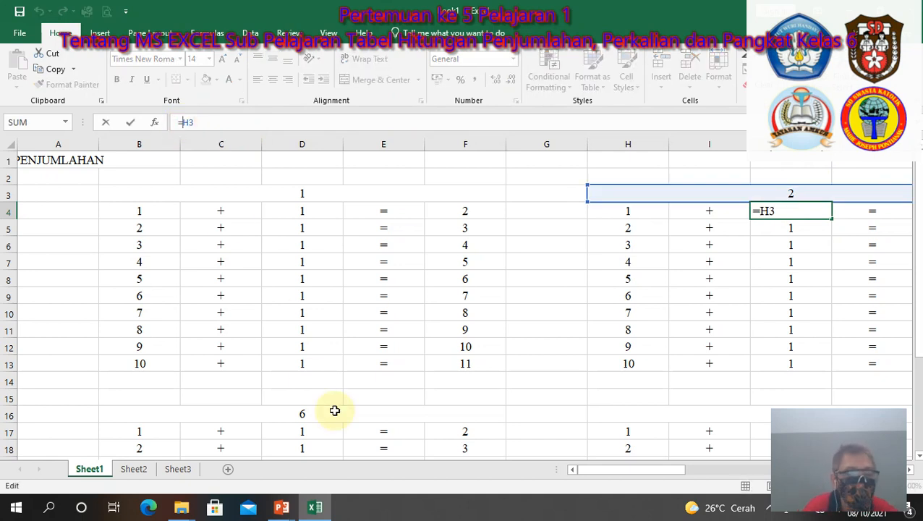
type("$H")
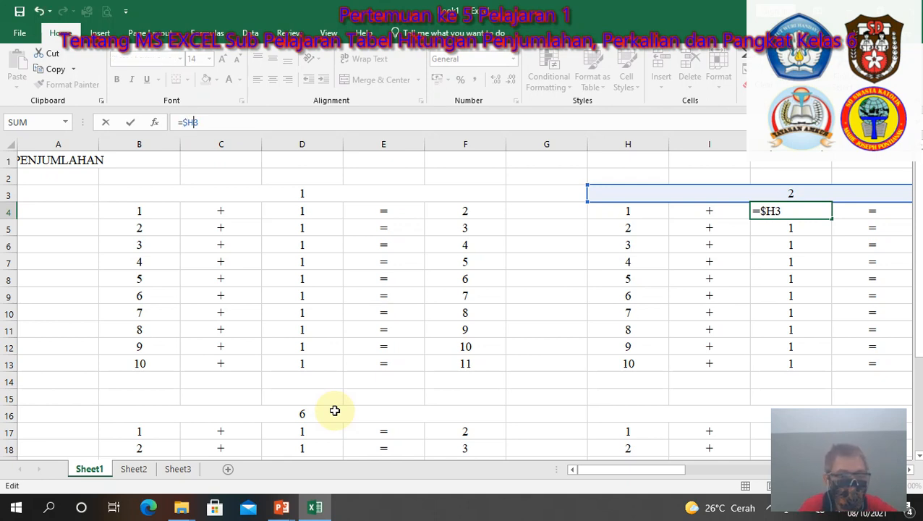
type("$")
key("Return")
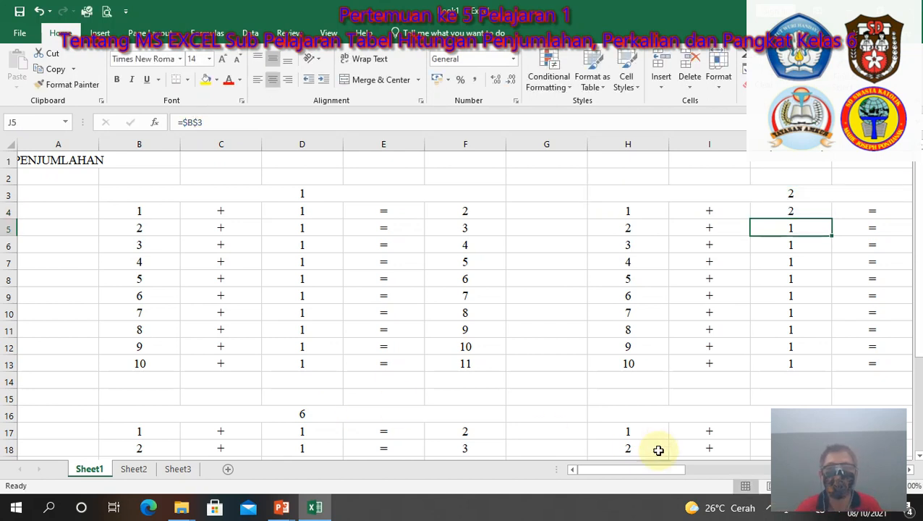
Step: Fill the J4 addend formula down through J13 in the second upper table
left_click(794, 210)
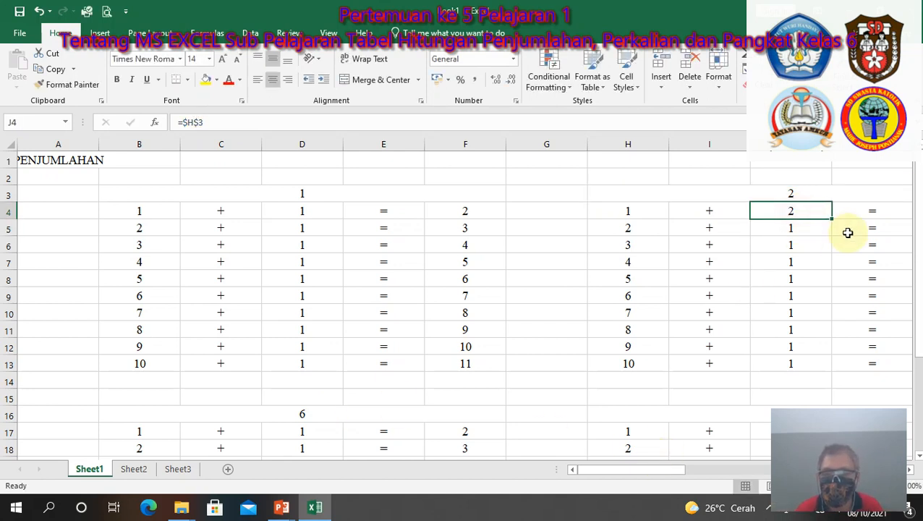
left_click_drag(832, 218, 807, 370)
left_click(784, 379)
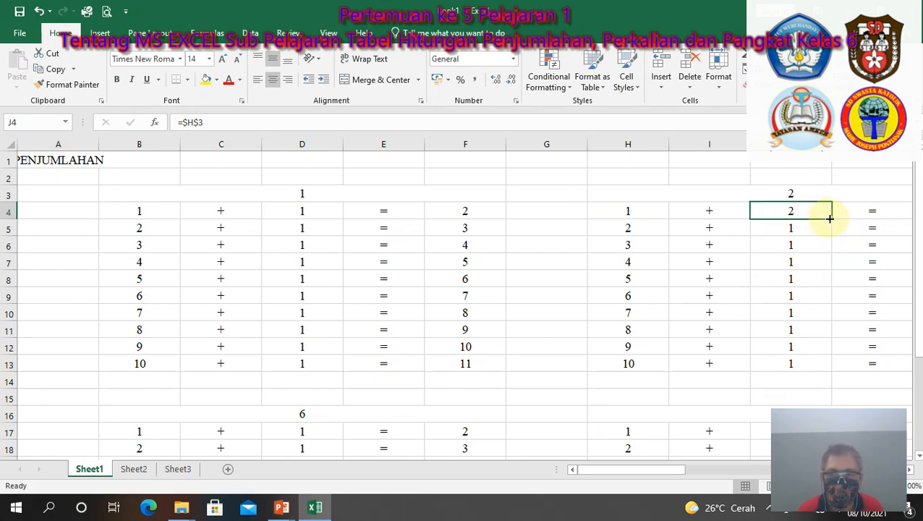
left_click_drag(831, 218, 830, 219)
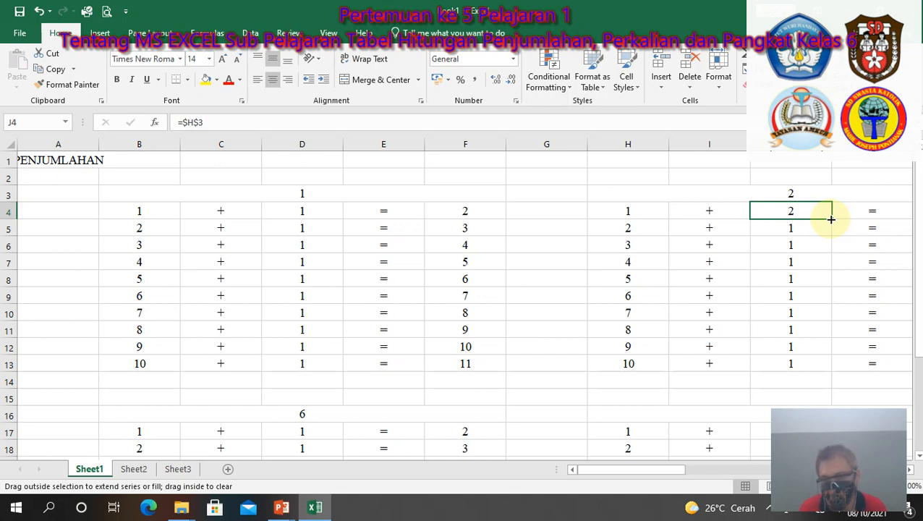
left_click_drag(831, 218, 799, 368)
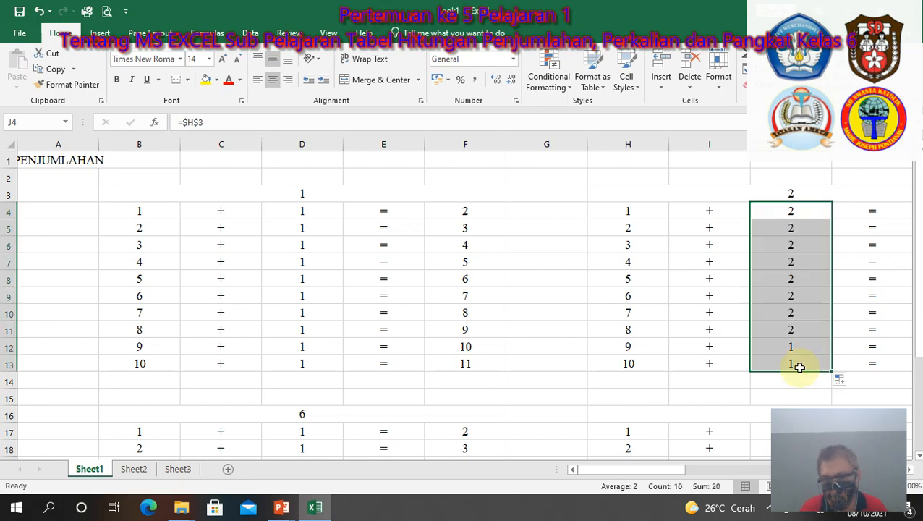
Step: Examine the addend formula in P4 and the sum formula in R4 of the third upper table
left_click(910, 472)
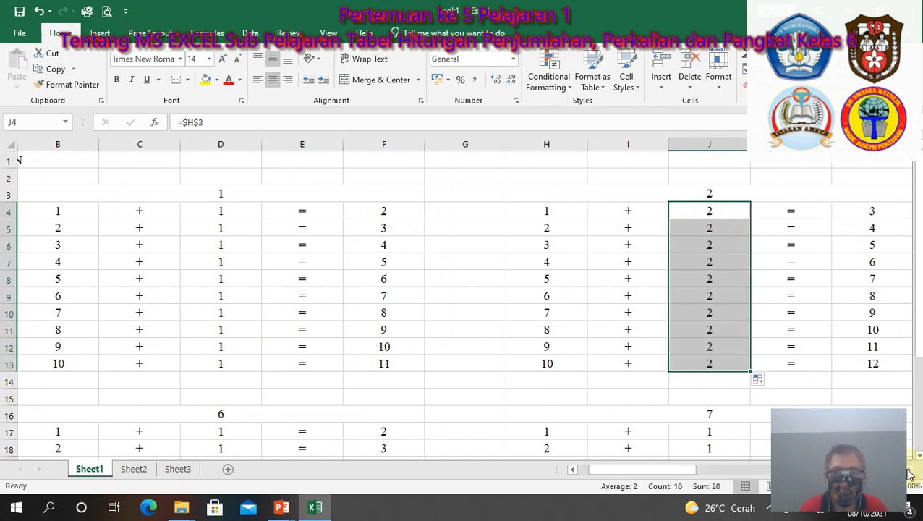
left_click(909, 471)
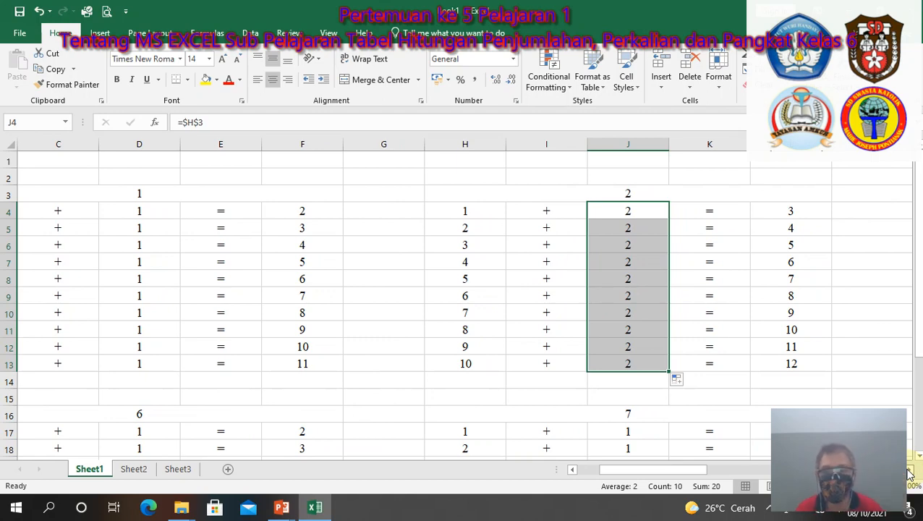
left_click(909, 471)
left_click(910, 472)
left_click(909, 472)
left_click(909, 471)
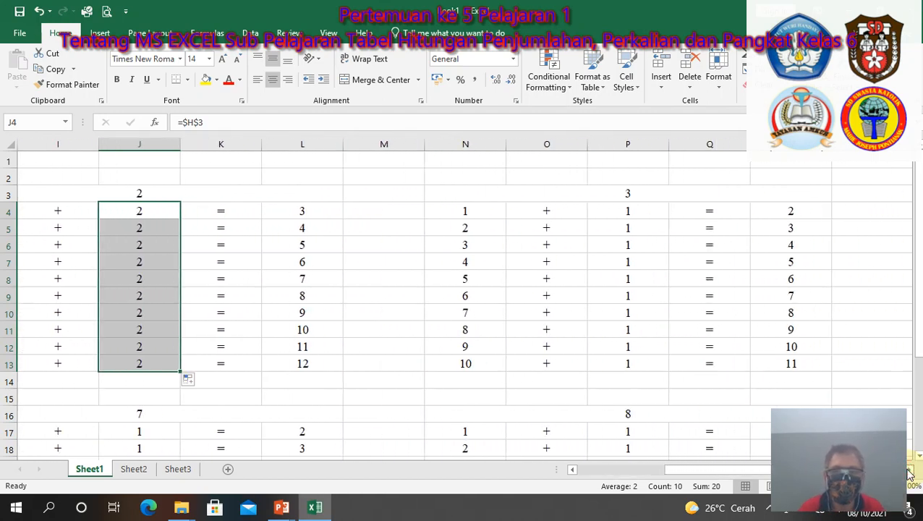
left_click(909, 472)
left_click(713, 212)
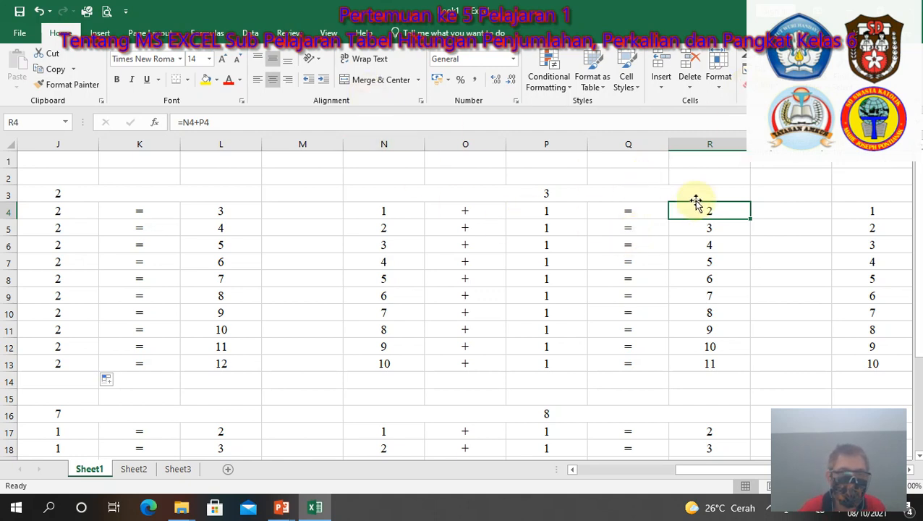
left_click(566, 211)
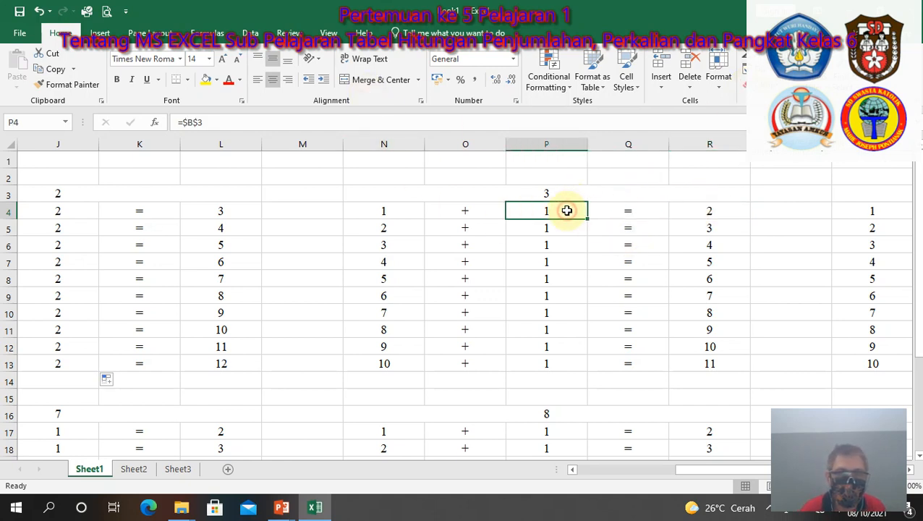
double_click(694, 210)
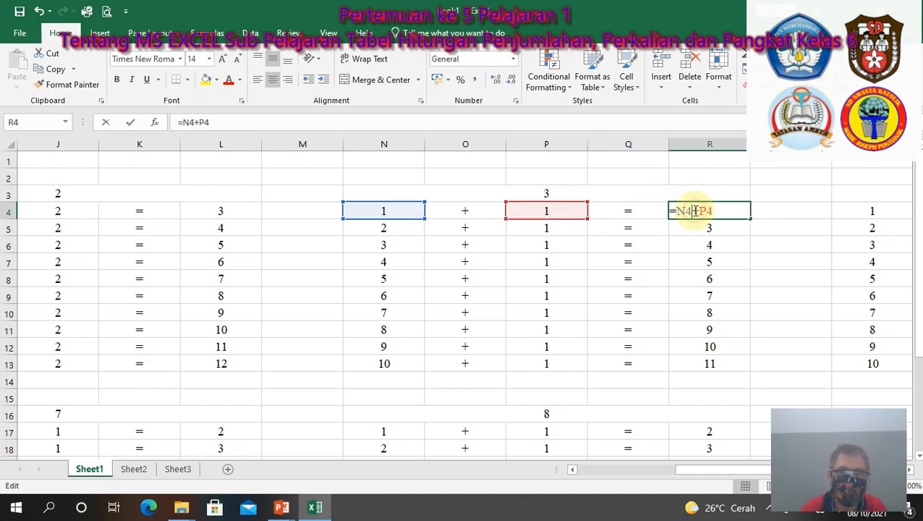
key("Return")
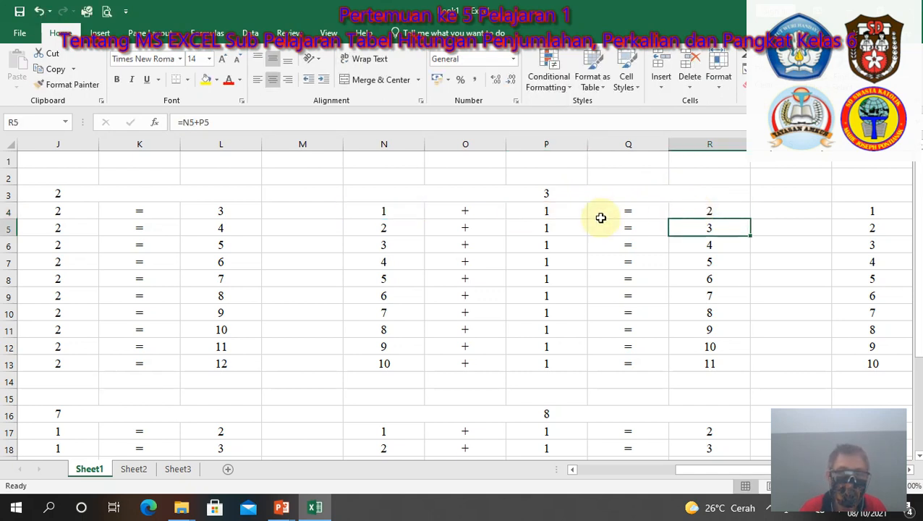
Step: Set P4 in the third upper table to the absolute header reference =$N$3 and fill it down through P13
left_click(556, 213)
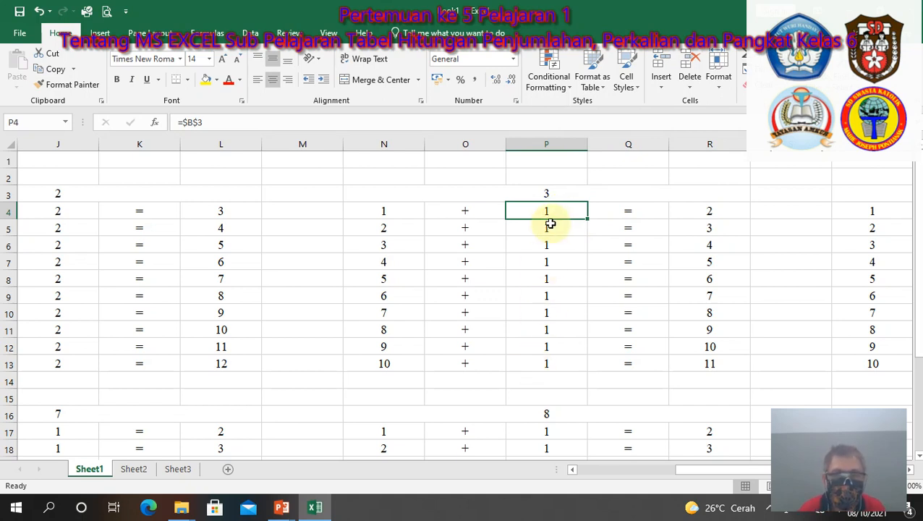
key("BackSpace")
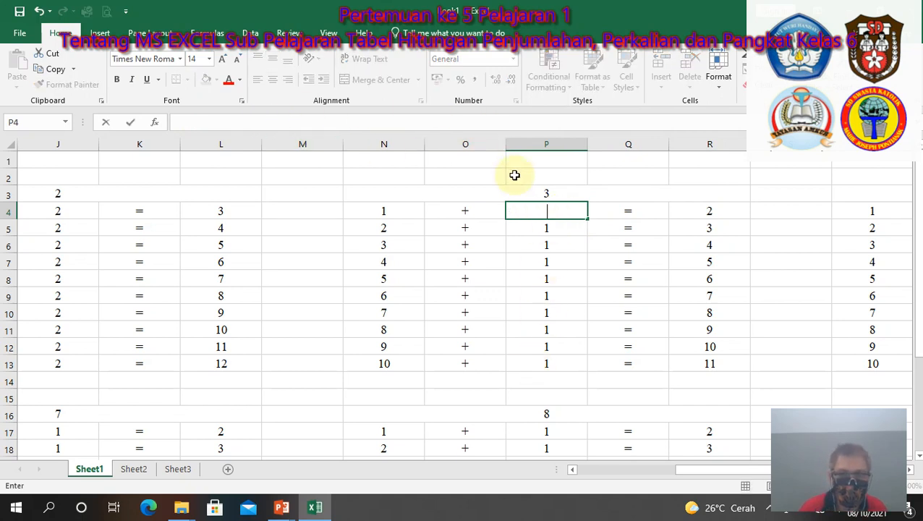
type("=")
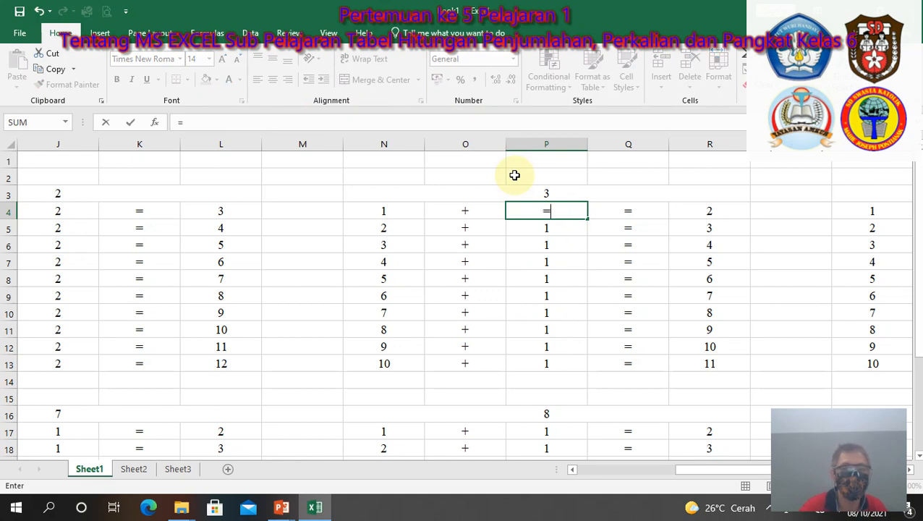
left_click(565, 192)
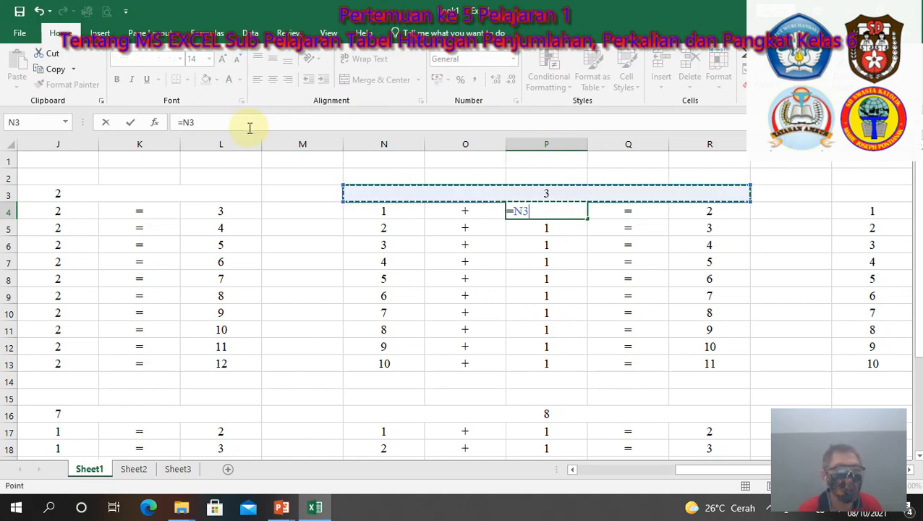
left_click(184, 122)
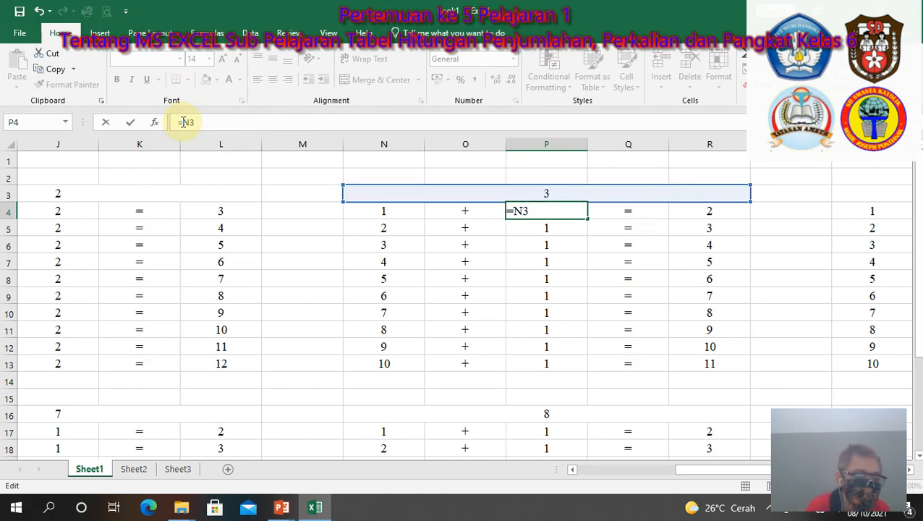
type("$N")
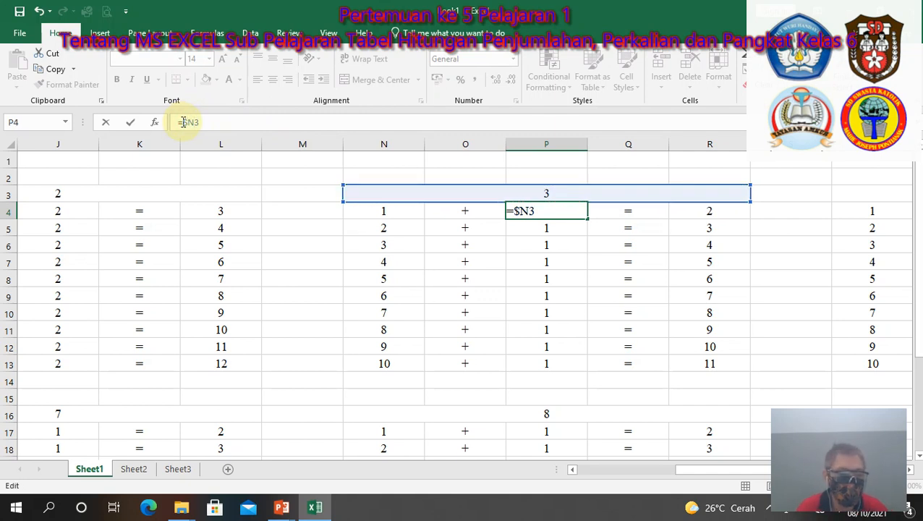
type("$")
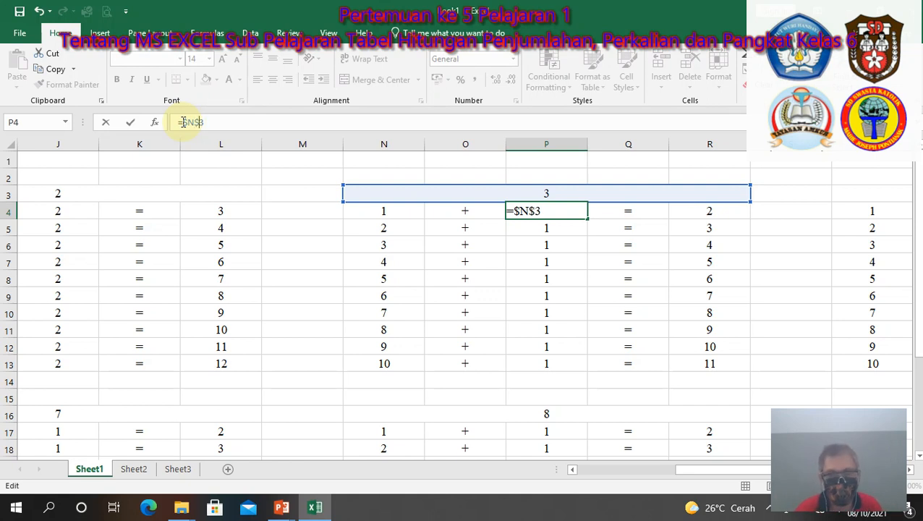
key("Return")
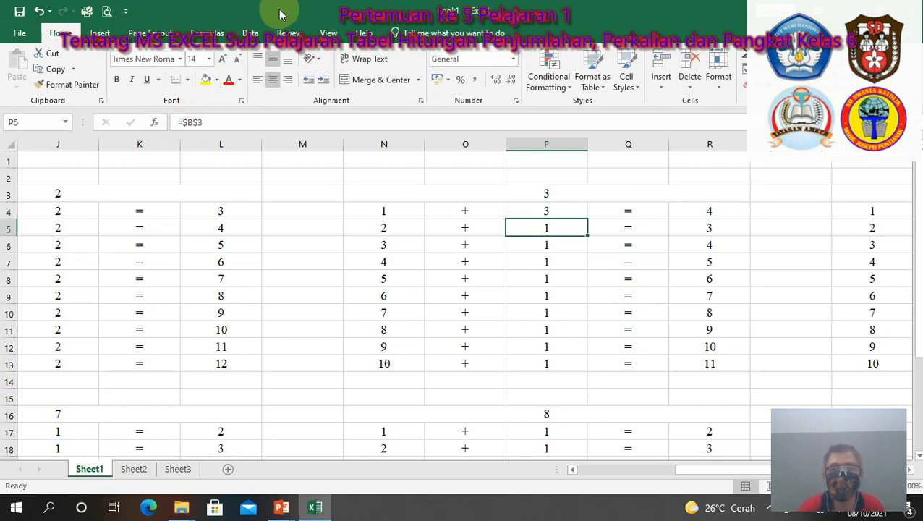
left_click(547, 210)
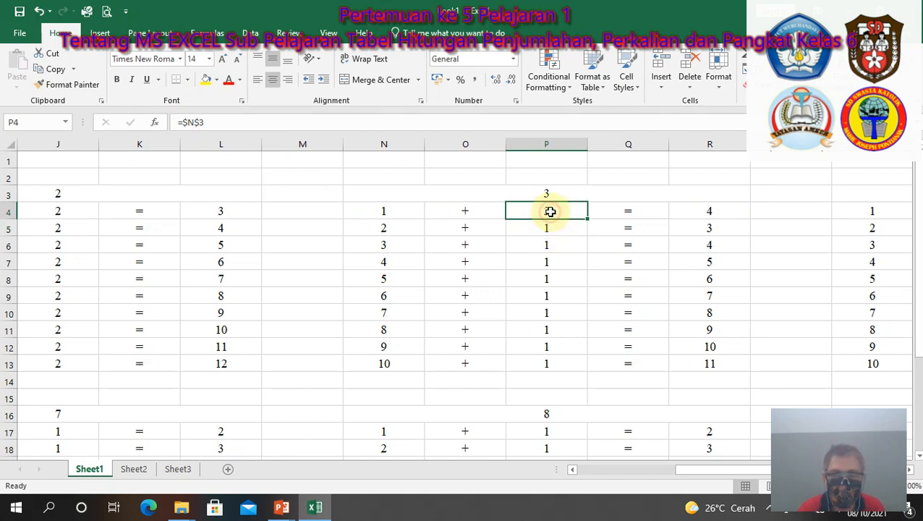
left_click_drag(589, 218, 565, 367)
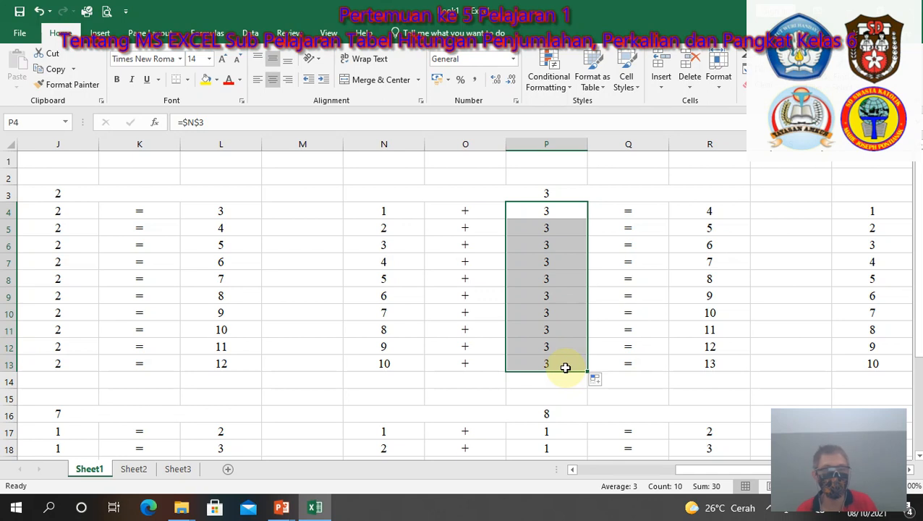
Step: Examine the sum formula in X4 and the addend formula in V4 of the fourth upper table
left_click(789, 321)
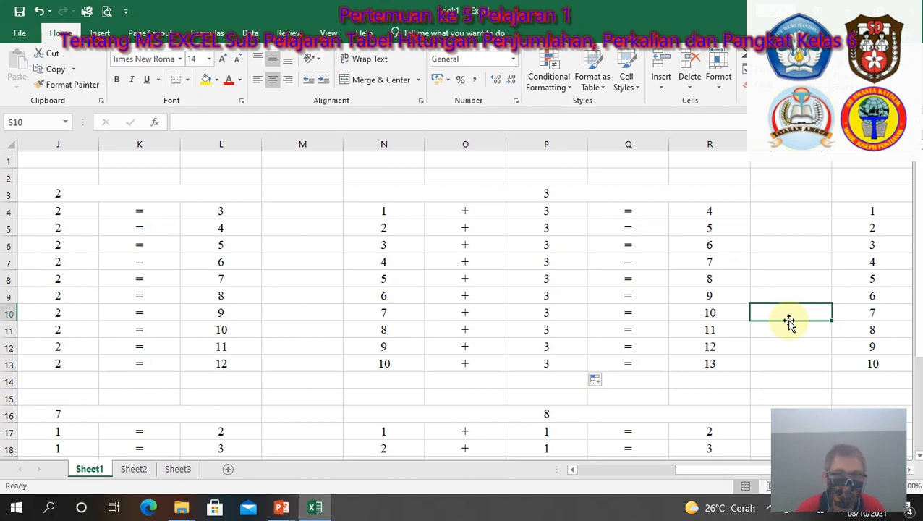
key("Right")
key("Right")
key("Right")
key("Right")
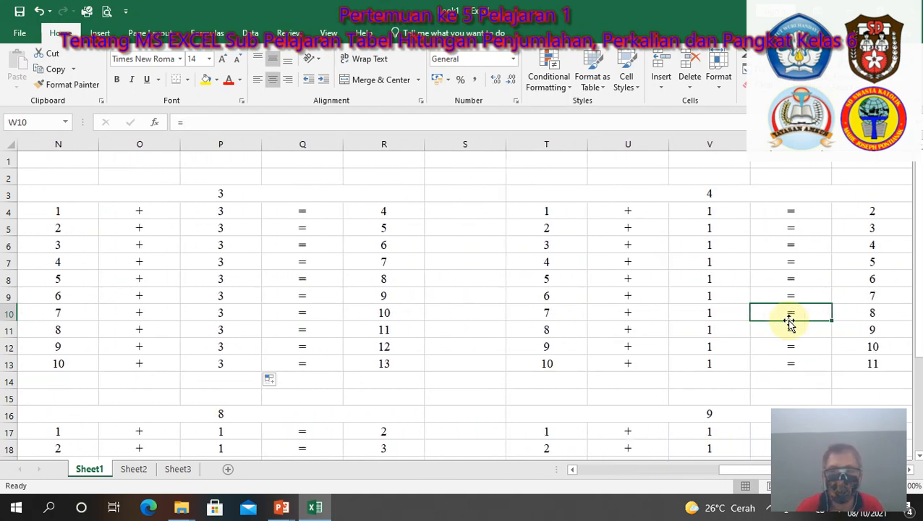
key("Up")
key("Up")
key("Up")
key("Up")
key("Up")
key("Up")
key("Right")
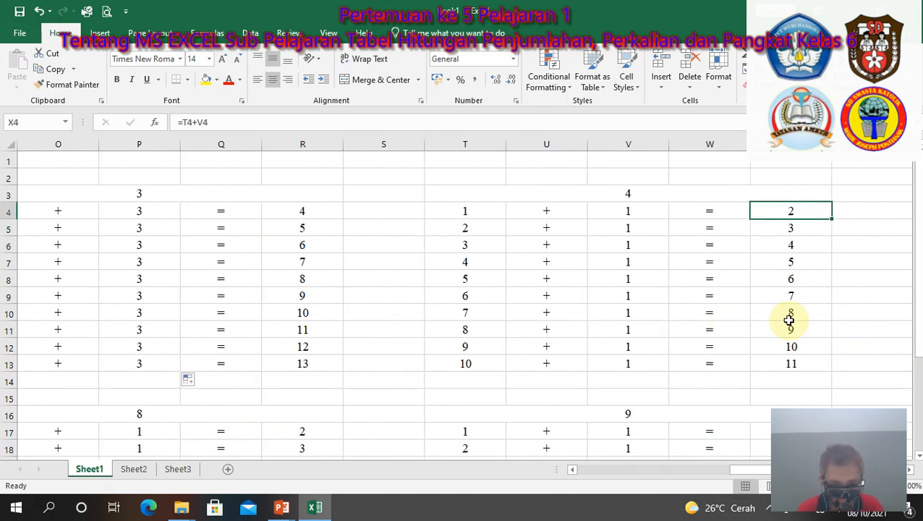
double_click(778, 208)
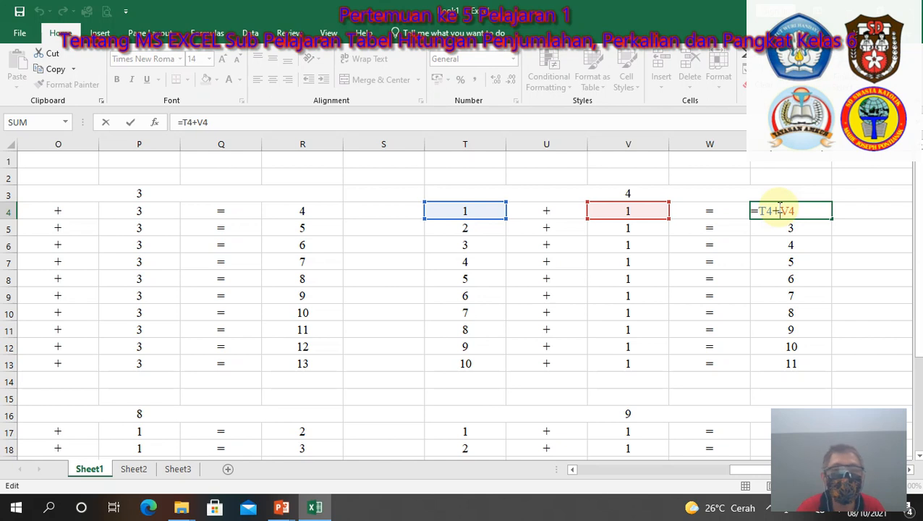
left_click(628, 212)
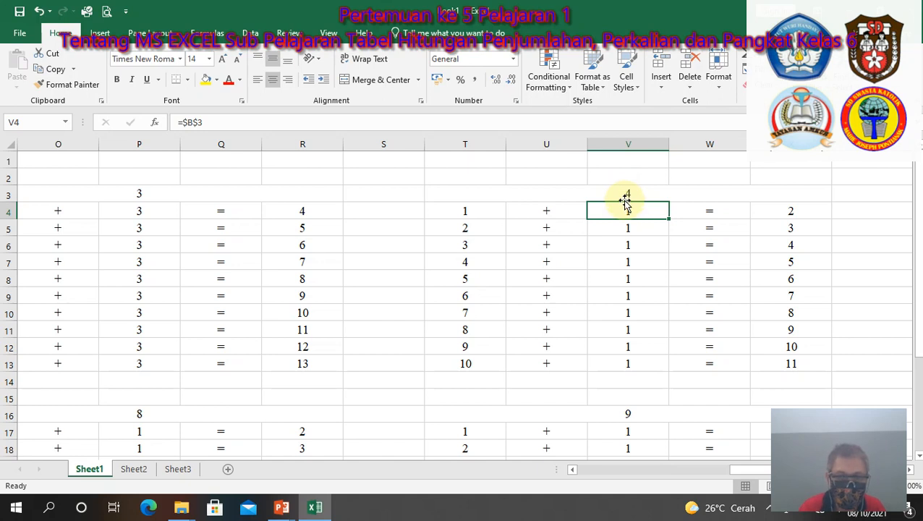
Step: Replace the addend formula in V4 with a reference to its own table header, =T3
double_click(626, 205)
key("BackSpace")
key("BackSpace")
key("BackSpace")
key("BackSpace")
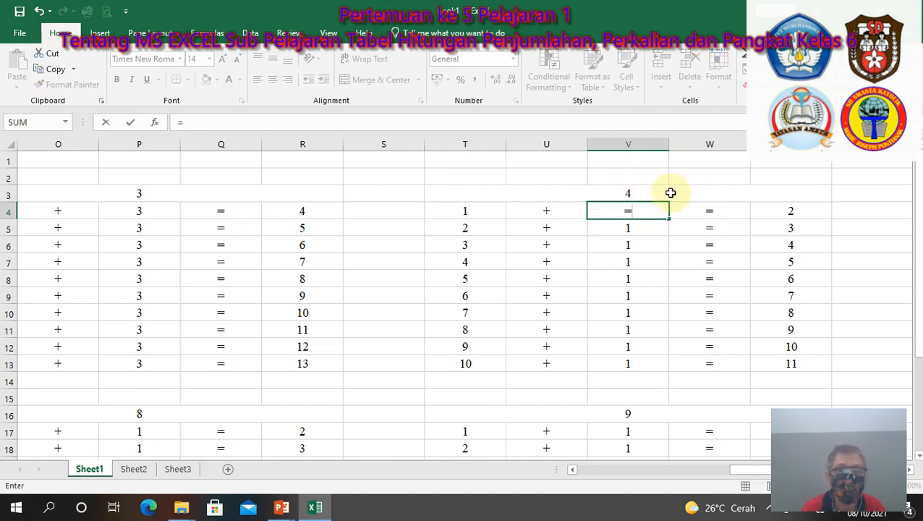
left_click(662, 193)
key("Return")
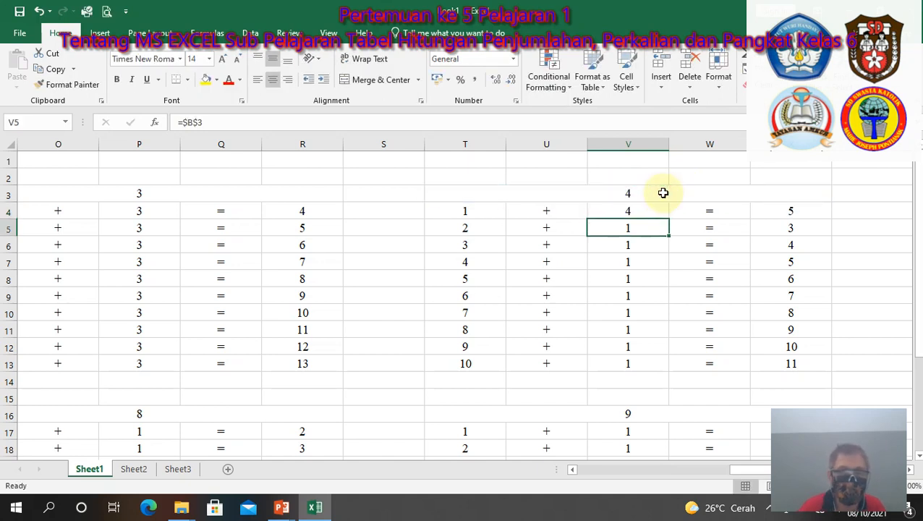
Step: Make the header reference in V4 absolute as =$T$3
left_click(633, 211)
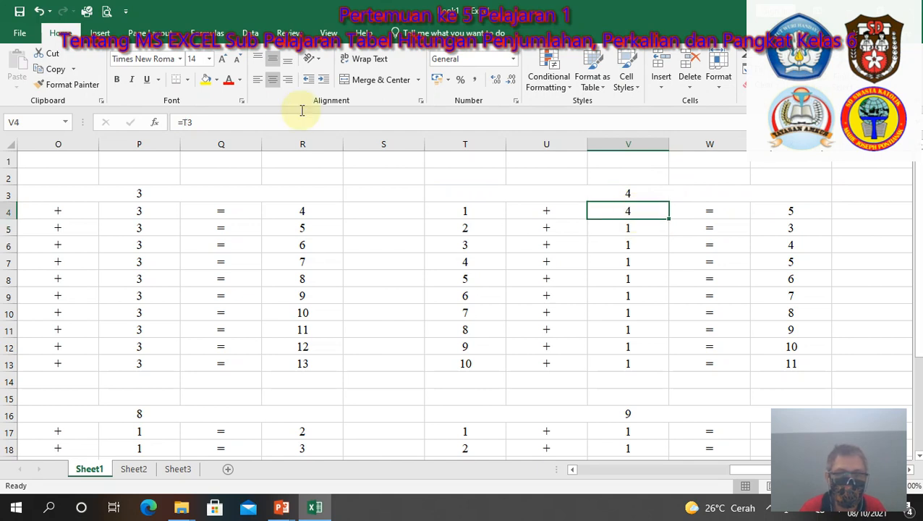
left_click(183, 122)
mouse_move(267, 506)
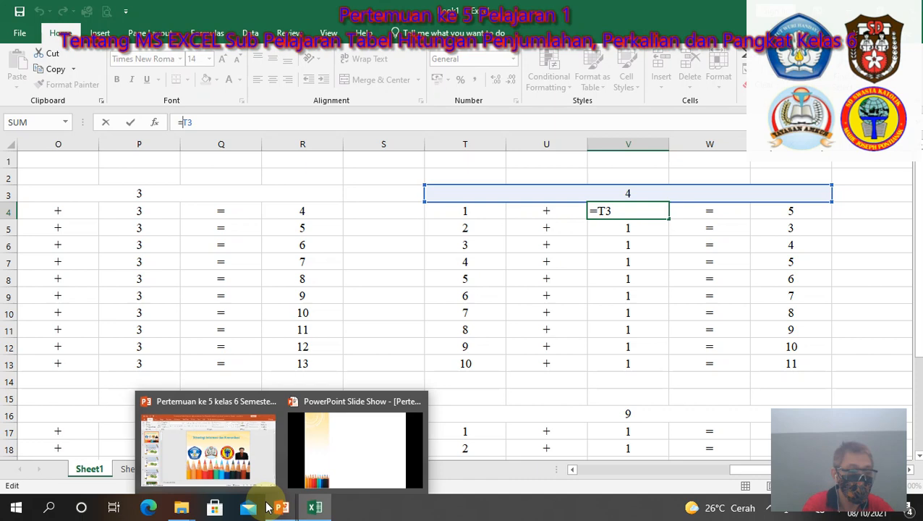
type("$T")
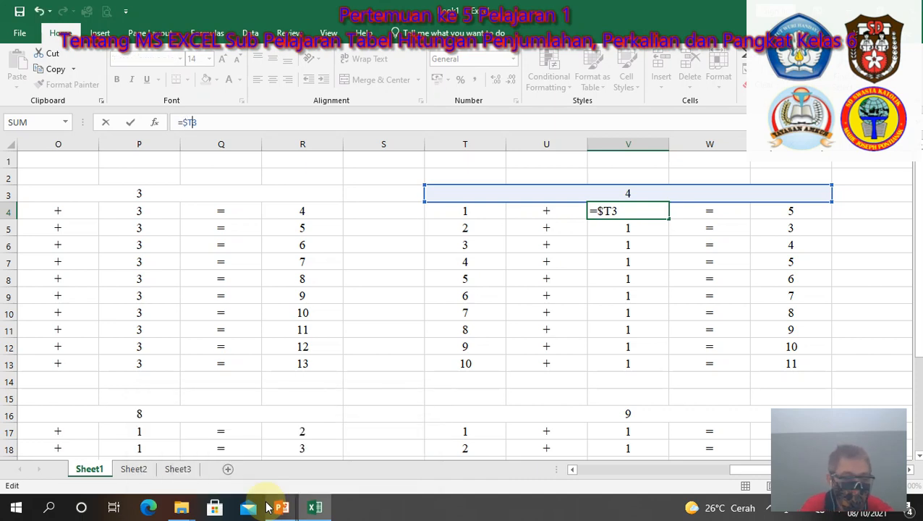
type("$")
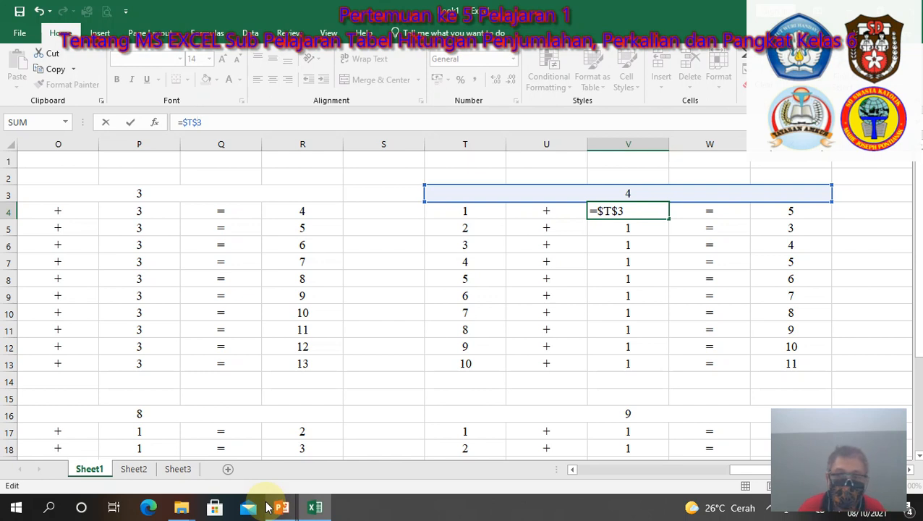
key("Return")
Step: Fill the V4 addend formula down through V13 in the fourth upper table
left_click(651, 212)
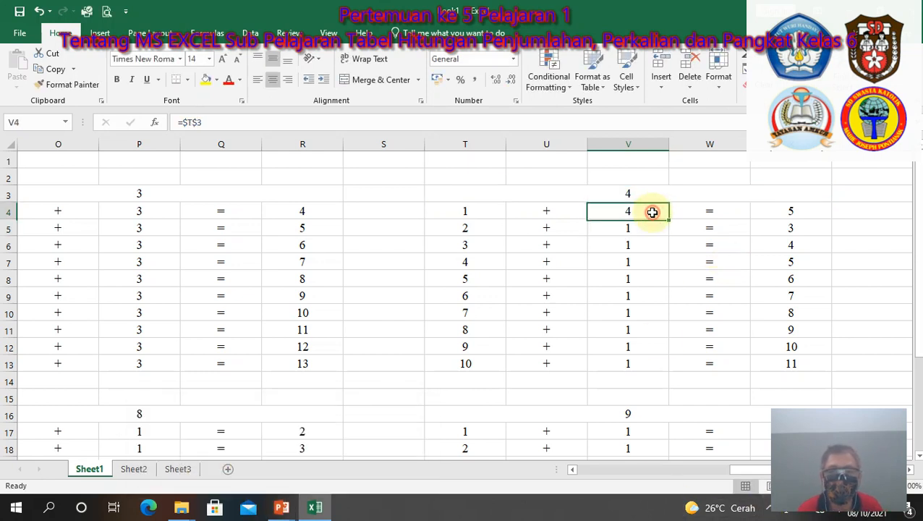
left_click_drag(670, 218, 645, 368)
key("Escape")
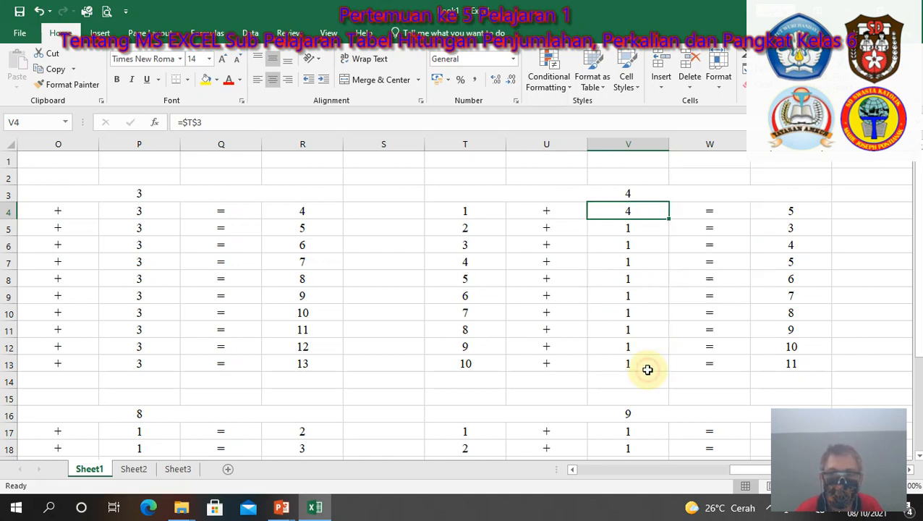
left_click_drag(670, 219, 665, 370)
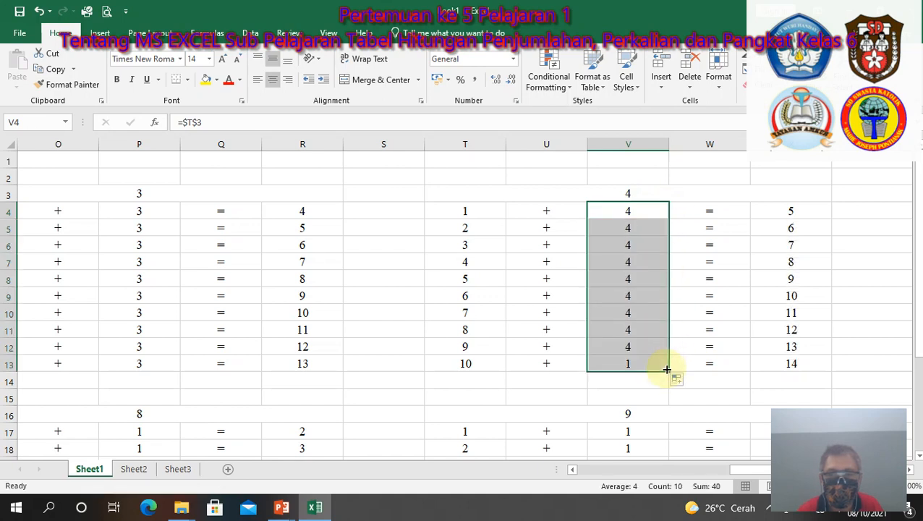
Step: Examine the sum formula in AD4 and the addend formula in AB4 of the fifth upper table
left_click(822, 363)
key("Right")
key("Right")
key("Right")
key("Right")
key("Right")
key("Right")
key("Right")
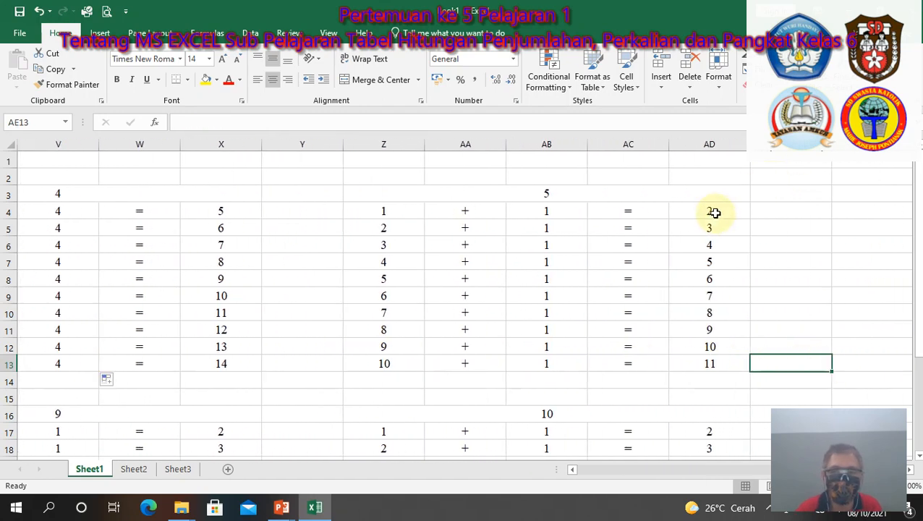
left_click(711, 211)
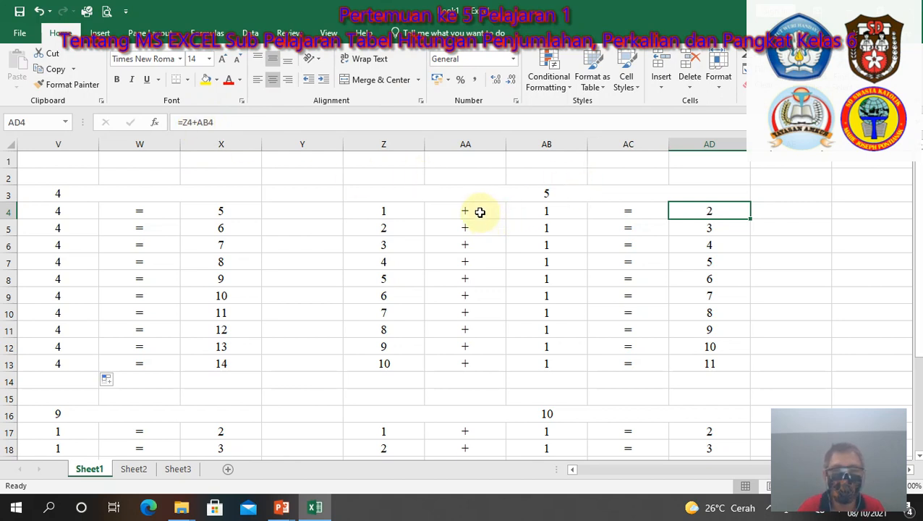
left_click(562, 208)
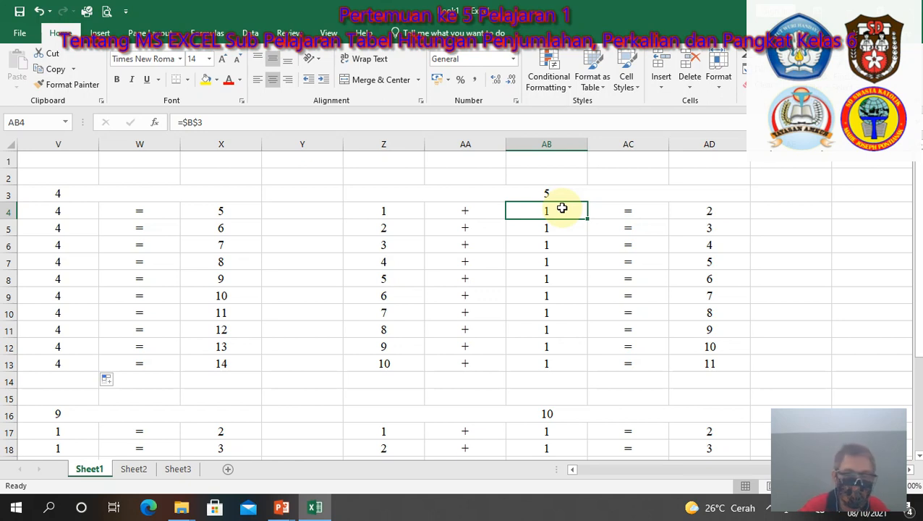
type("=")
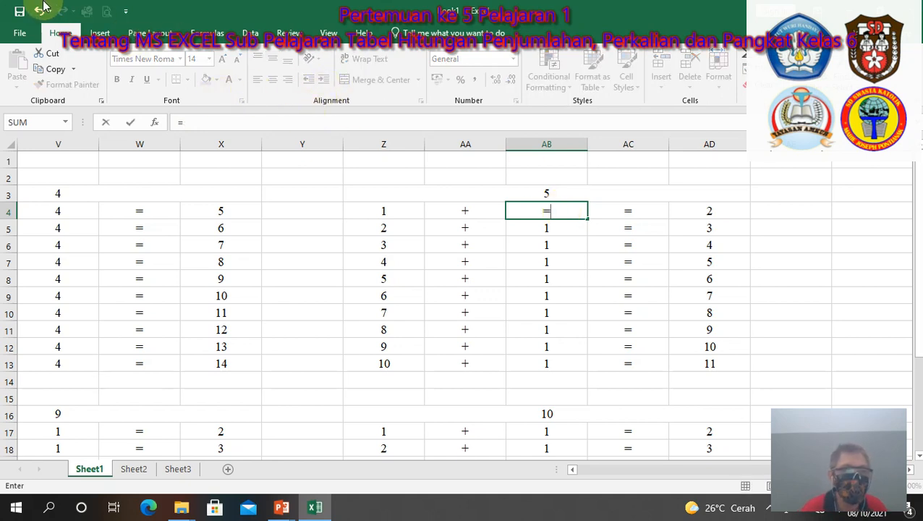
type("$B$3")
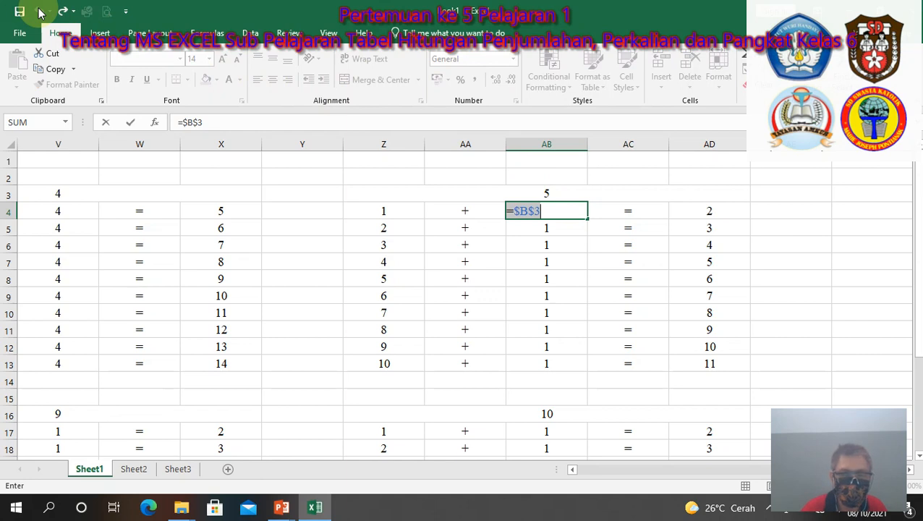
key("Return")
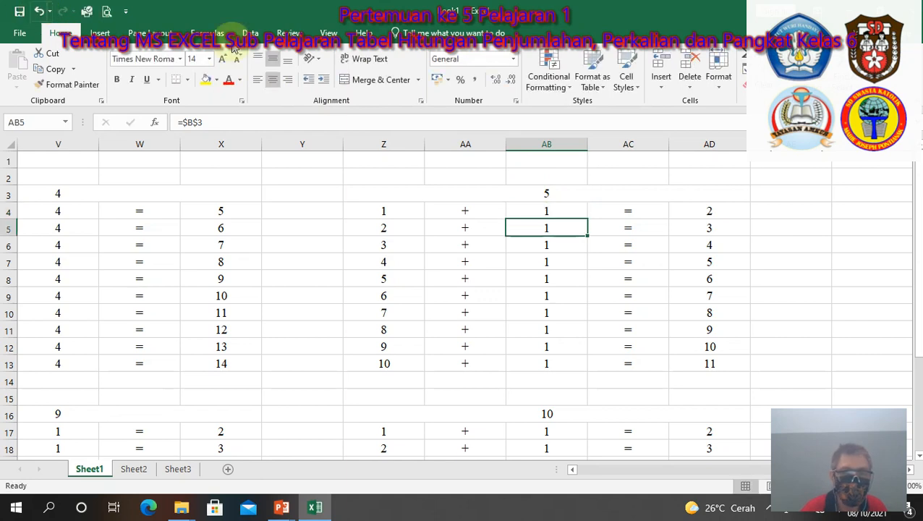
Step: Replace the addend formula in AB4 with a reference to the fifth upper table's header, =Z3
double_click(543, 214)
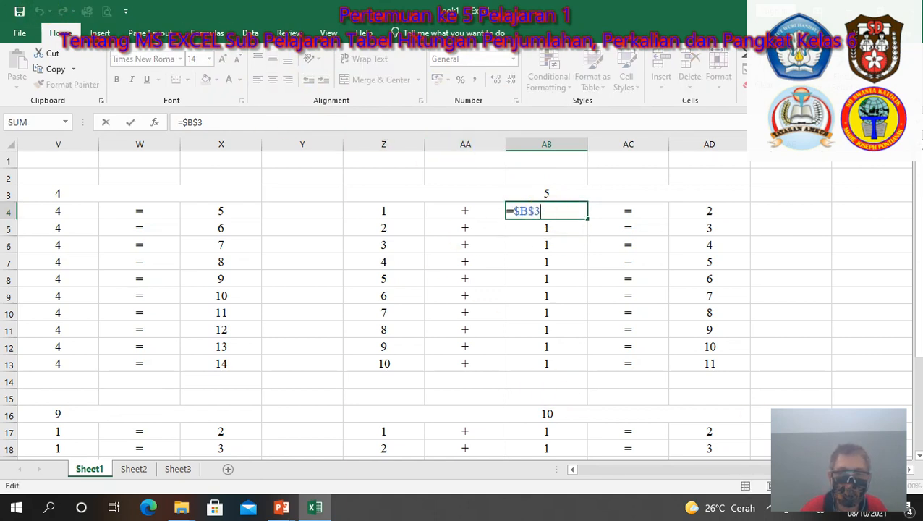
left_click_drag(831, 470, 519, 468)
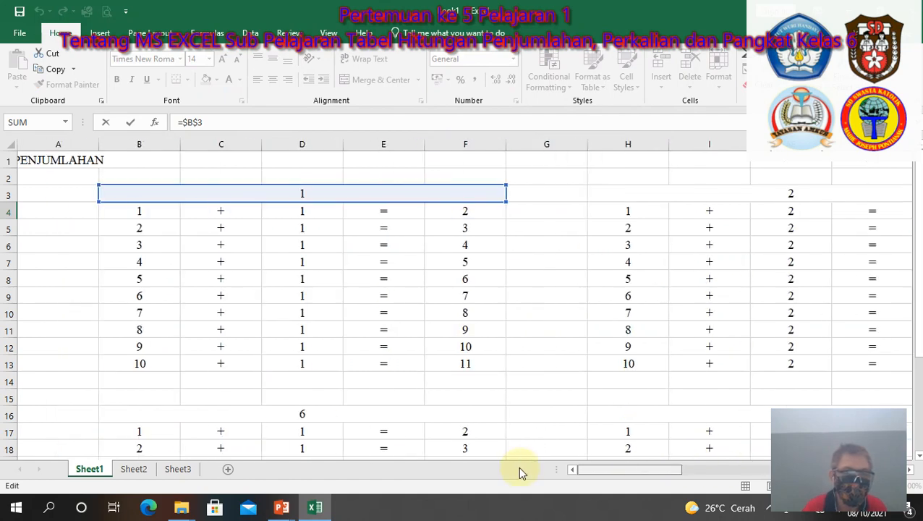
left_click_drag(519, 467, 849, 461)
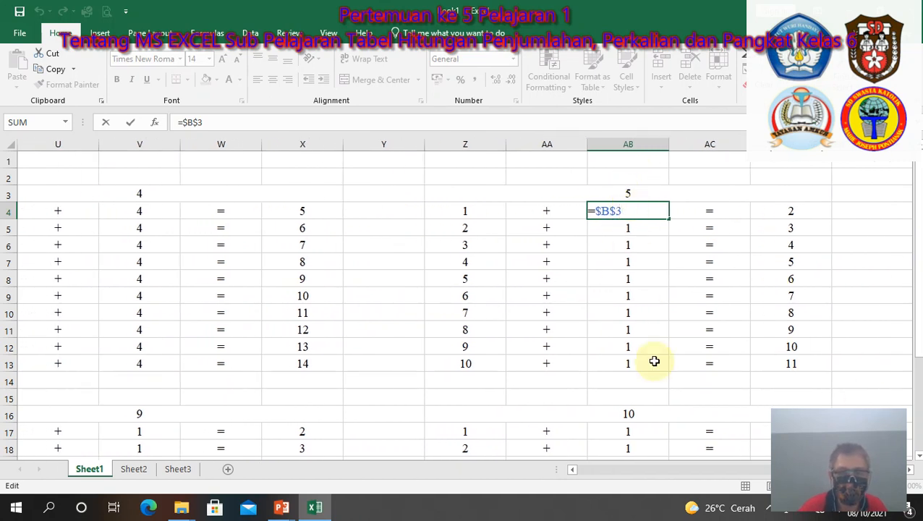
key("BackSpace")
key("BackSpace")
key("BackSpace")
key("BackSpace")
key("BackSpace")
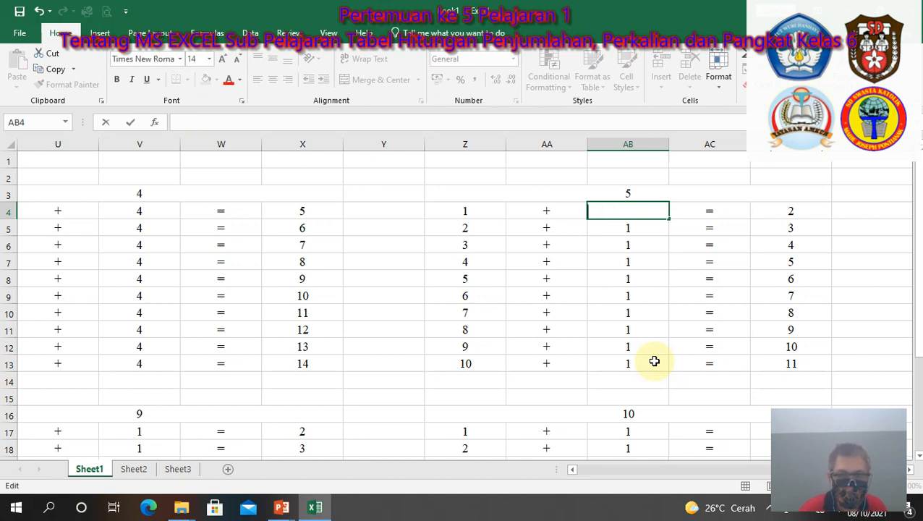
type("=")
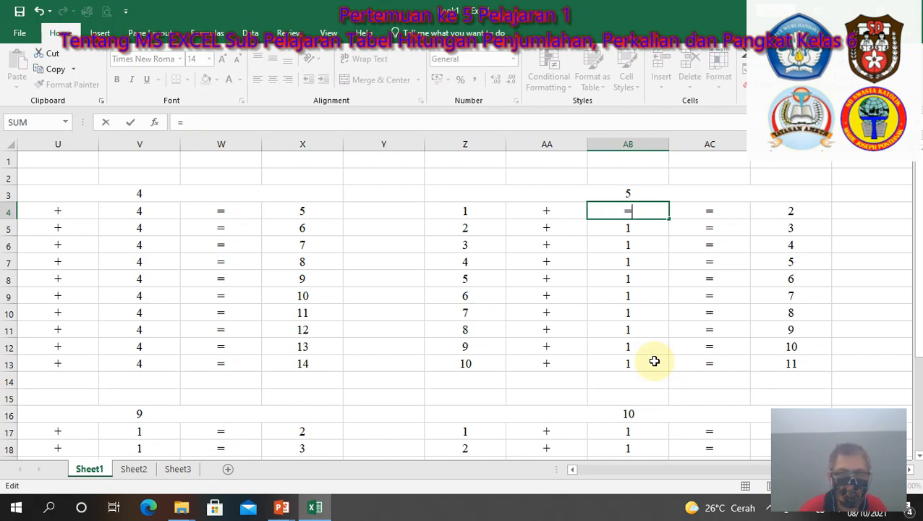
left_click(650, 194)
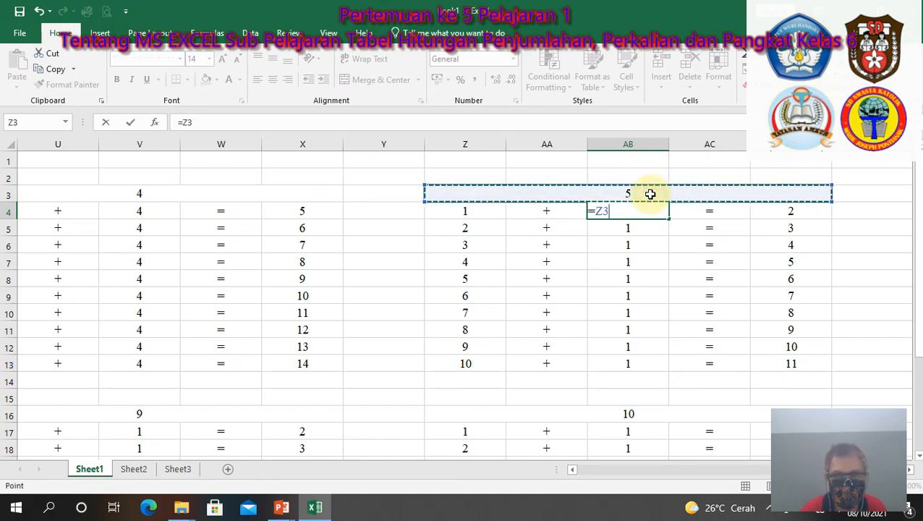
key("Return")
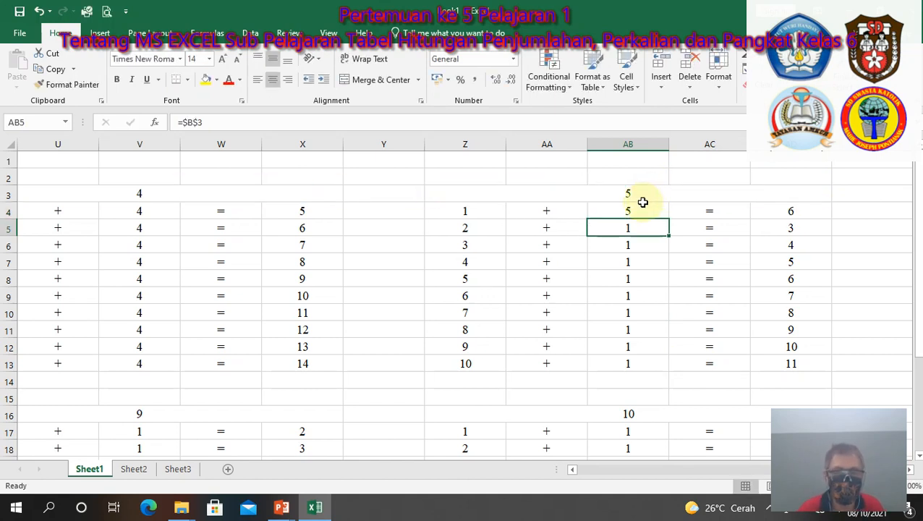
Step: Make the AB4 header reference absolute as =$Z$3 and fill it down through AB13
left_click(628, 212)
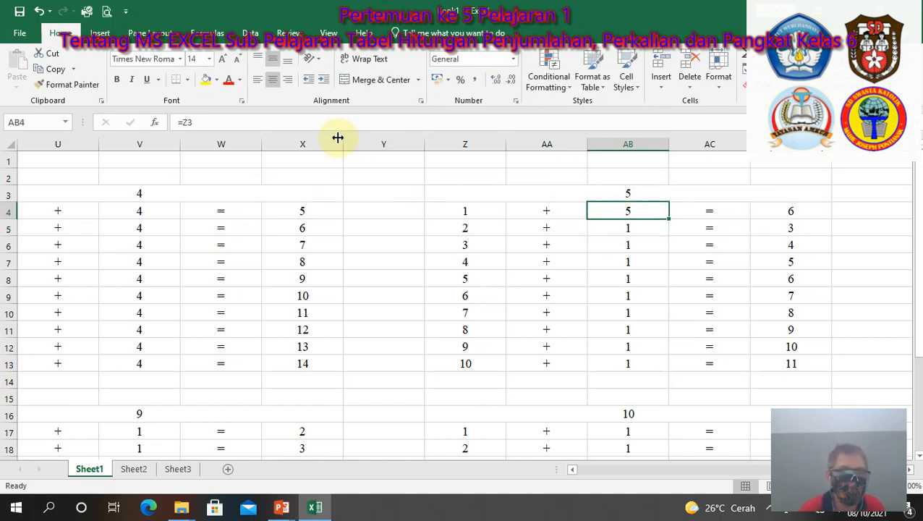
left_click(185, 121)
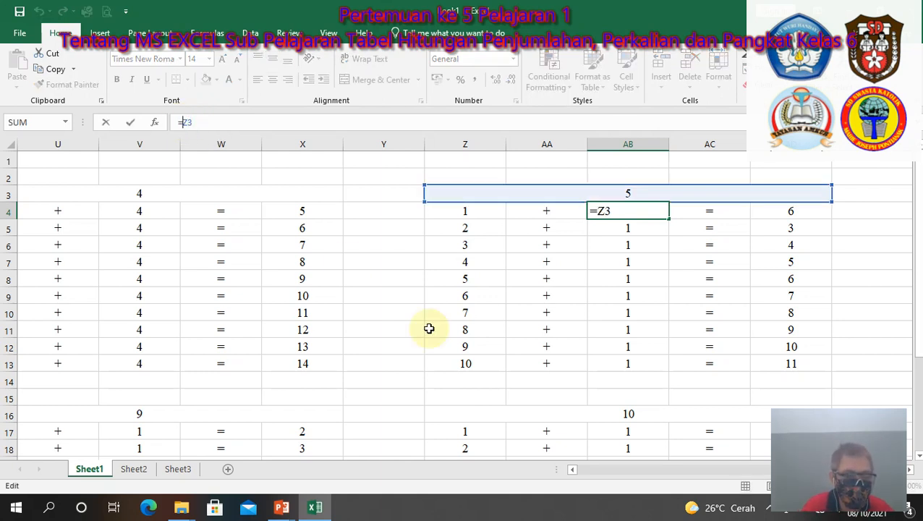
type("$Z")
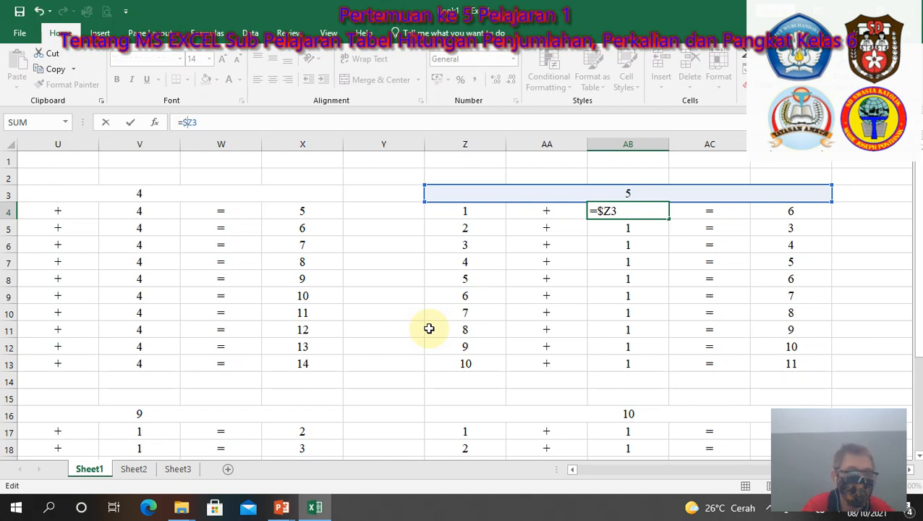
type("$")
key("Return")
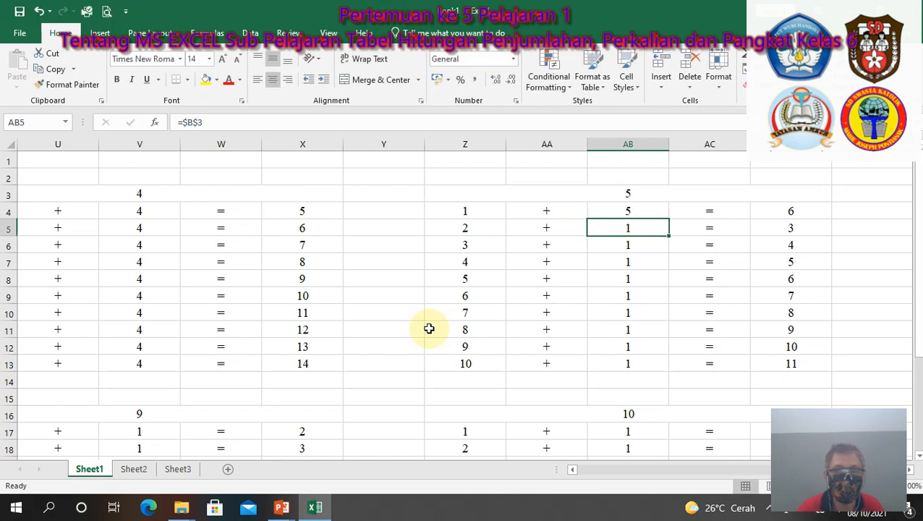
left_click(634, 209)
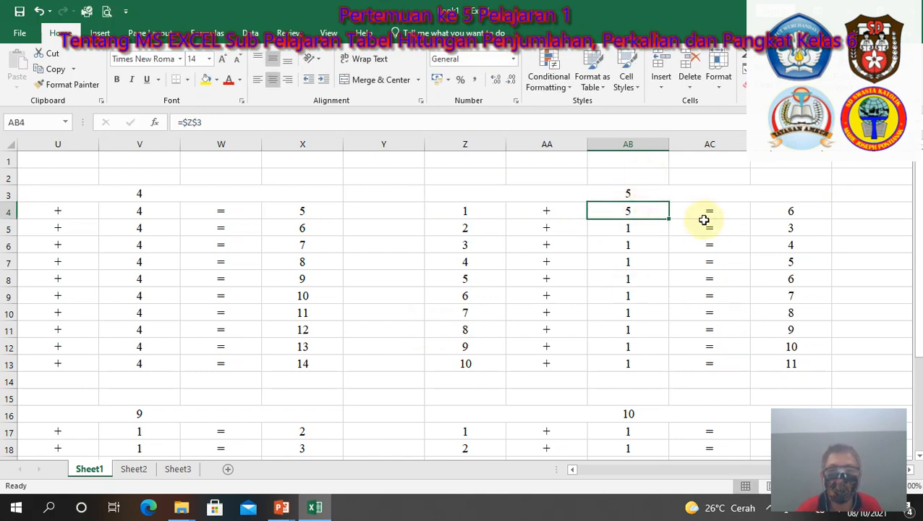
left_click_drag(669, 219, 639, 367)
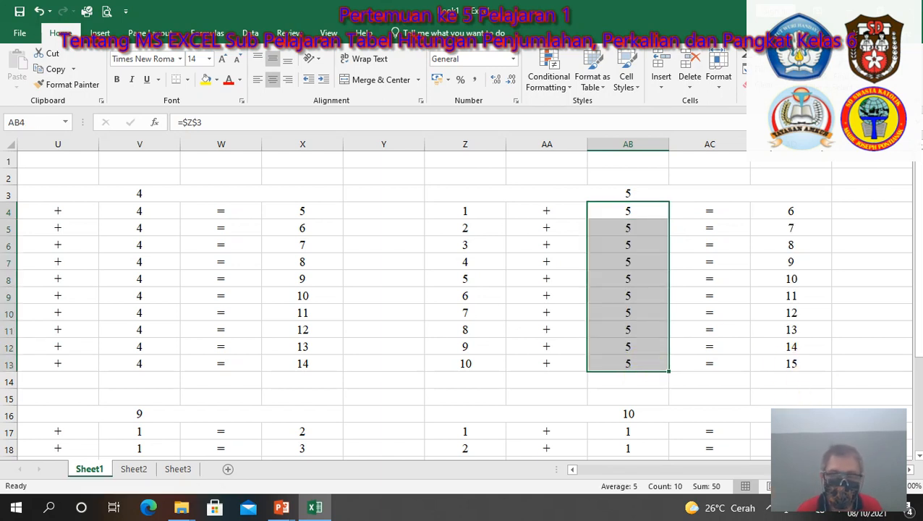
Step: Examine the sum formula in F17 of the table headed 6
left_click_drag(816, 470, 508, 475)
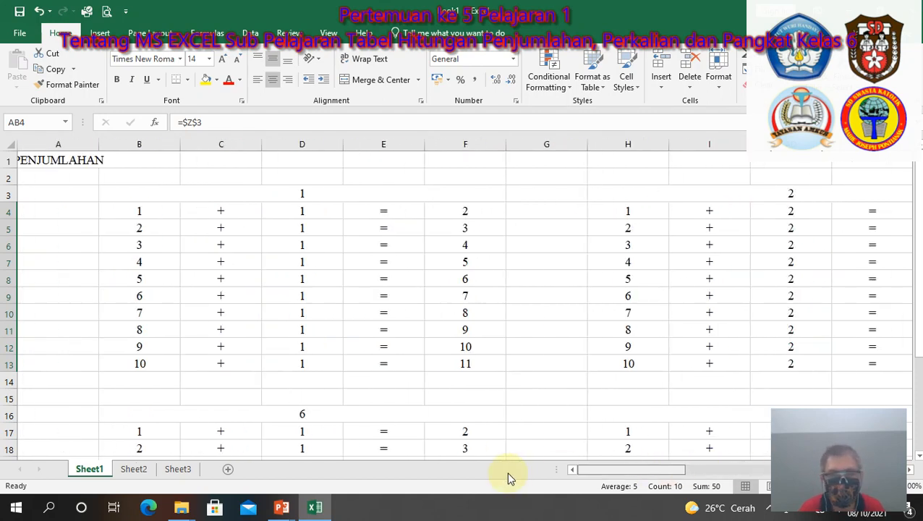
left_click_drag(918, 259, 914, 370)
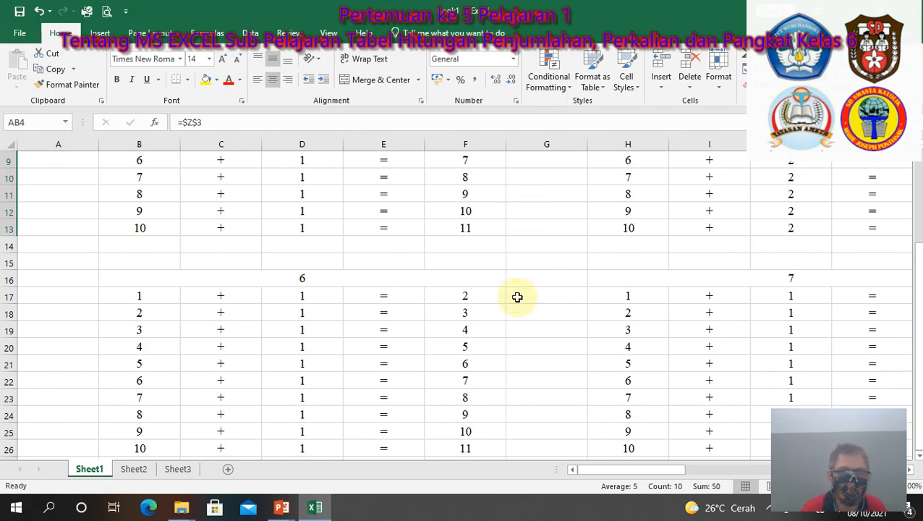
left_click(464, 293)
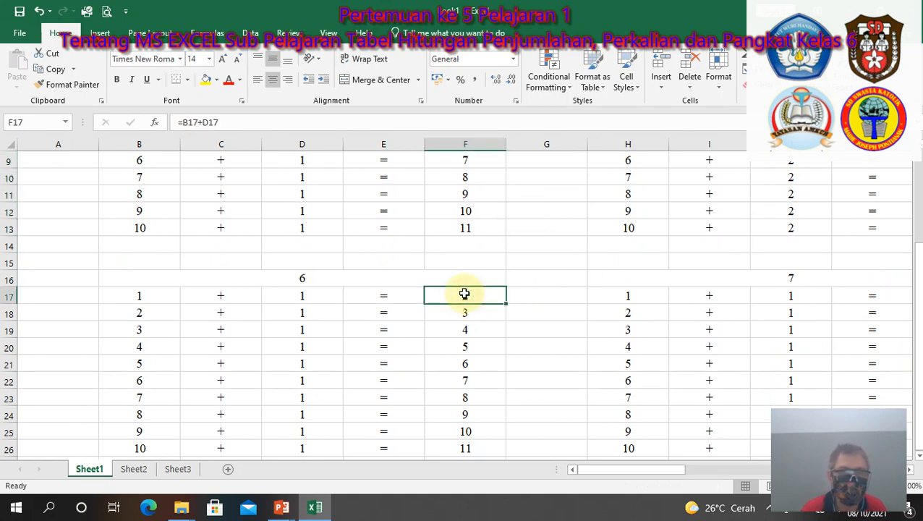
double_click(464, 294)
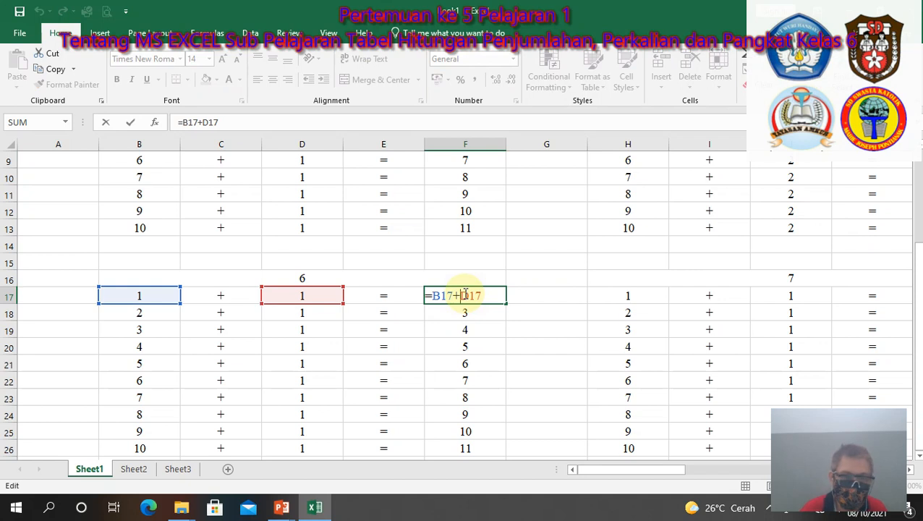
key("Return")
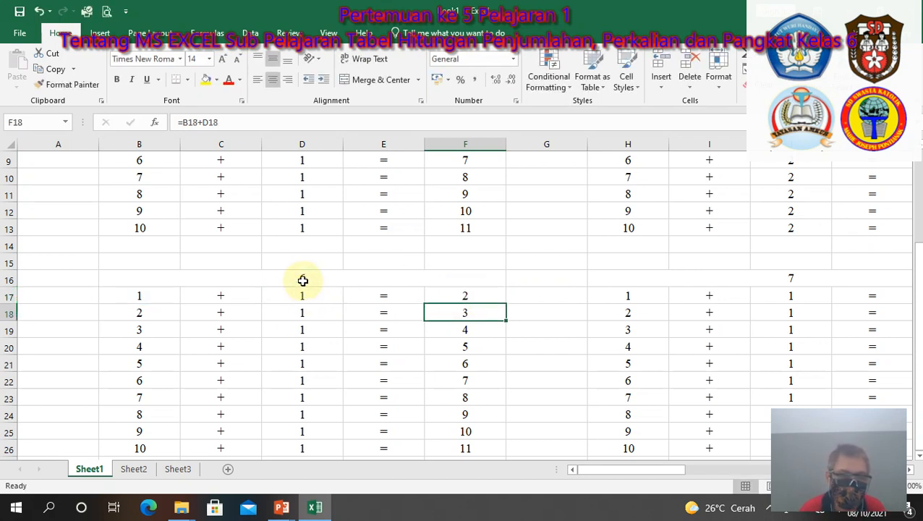
Step: Replace the addend formula in D17 with a reference to the header of the table headed 6, =B16
left_click(302, 294)
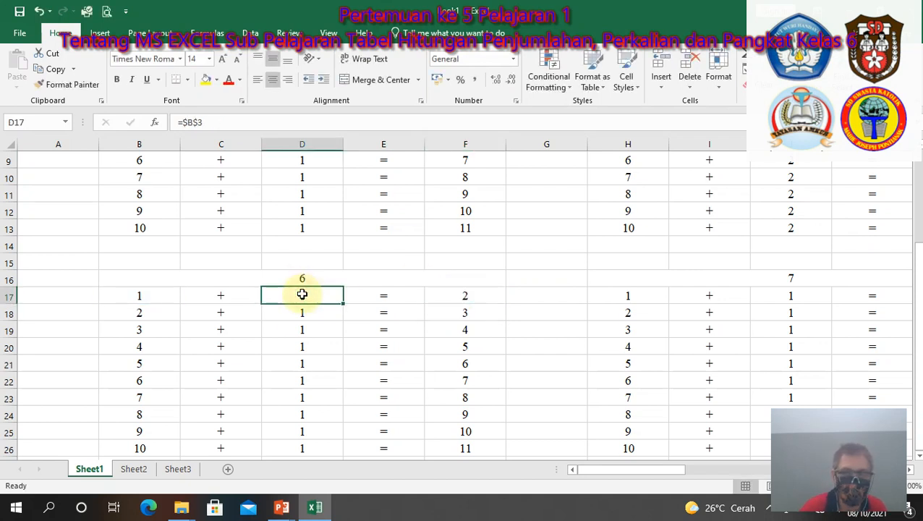
key("BackSpace")
type("=")
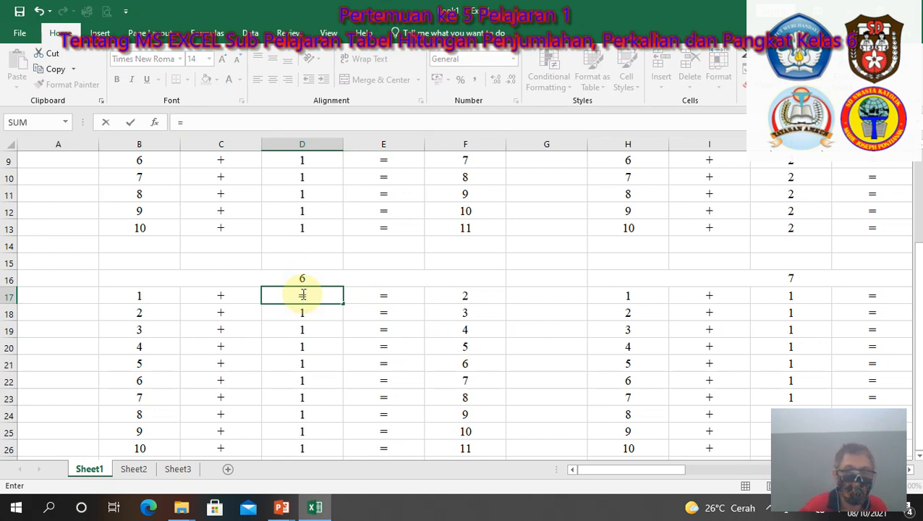
left_click(300, 277)
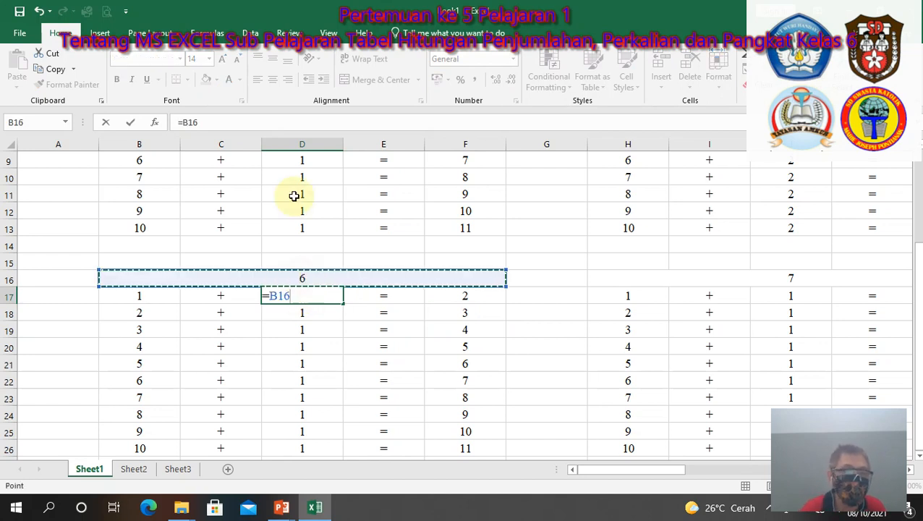
Step: Make the D17 header reference absolute as =$B$16 and fill it down through D26
left_click(186, 122)
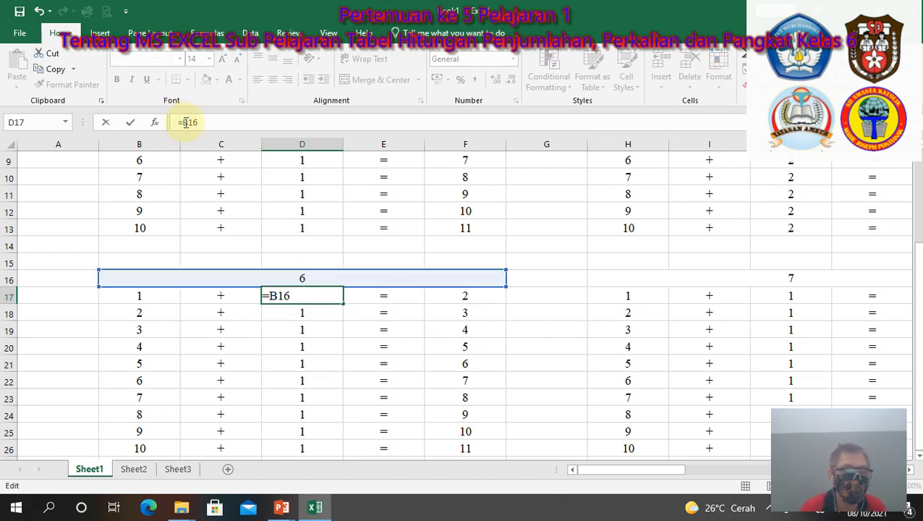
type("$")
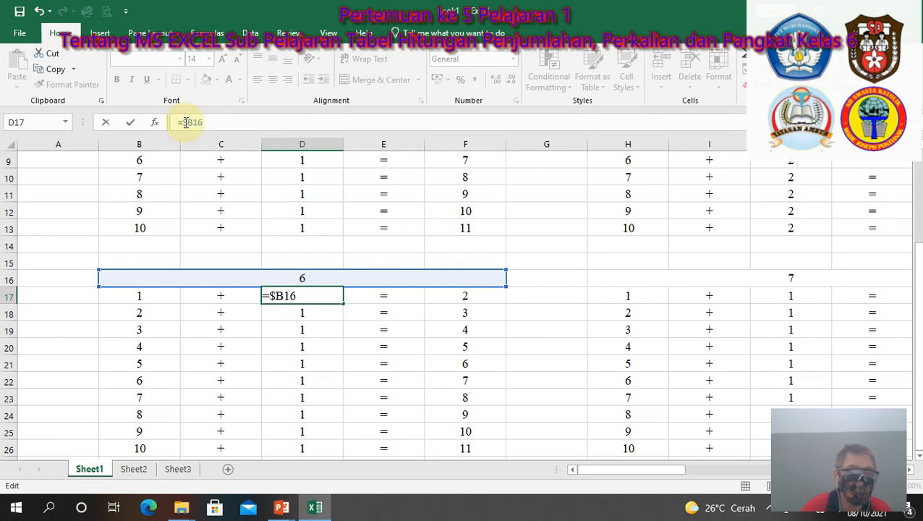
key("Right")
type("$")
key("Return")
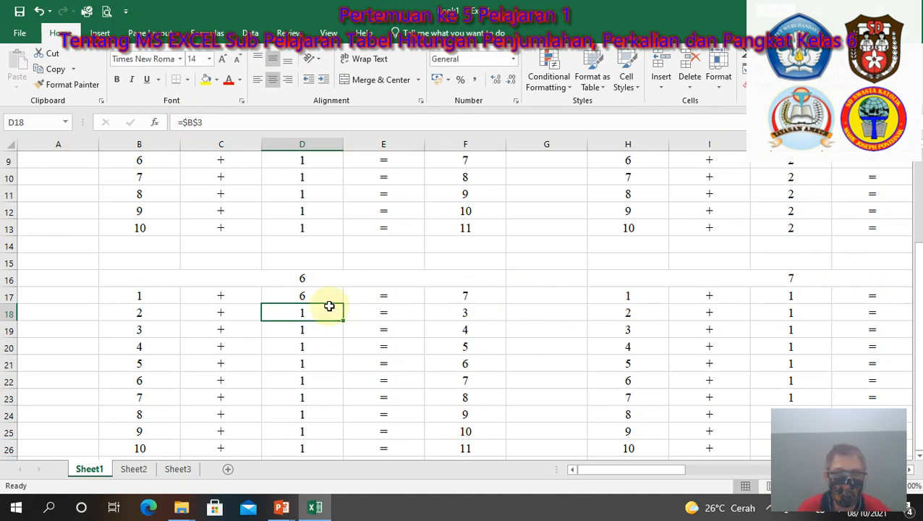
left_click(309, 296)
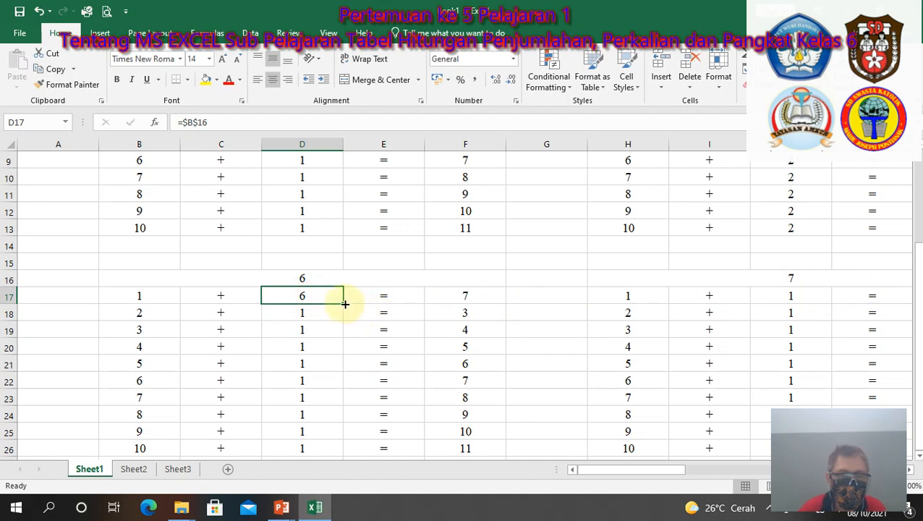
left_click_drag(344, 303, 319, 303)
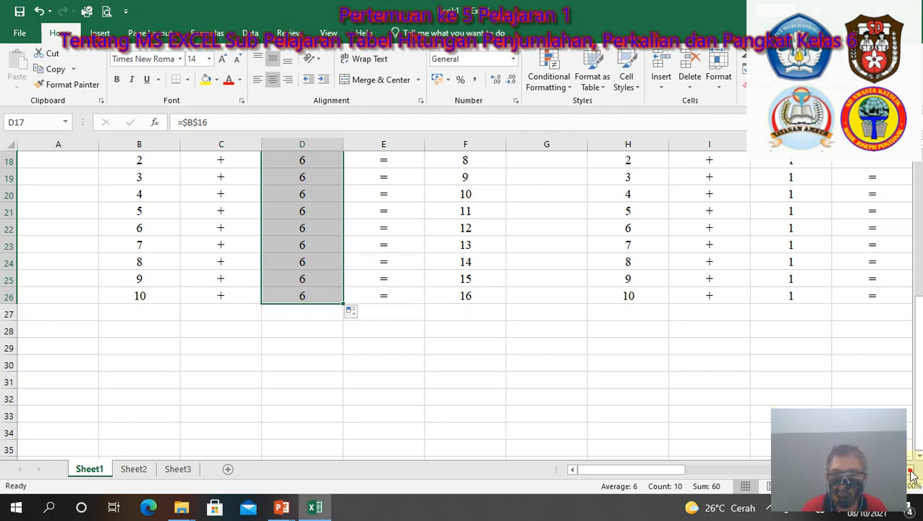
Step: Replace the addend formula in J17 with a reference to the header of the table headed 7, =H16
scroll(912, 474, "right", 3)
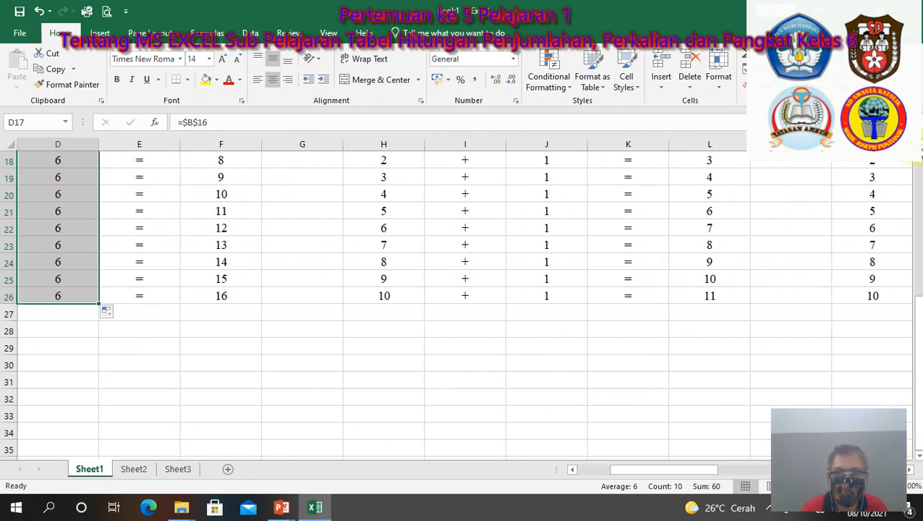
scroll(699, 172, "up", 3)
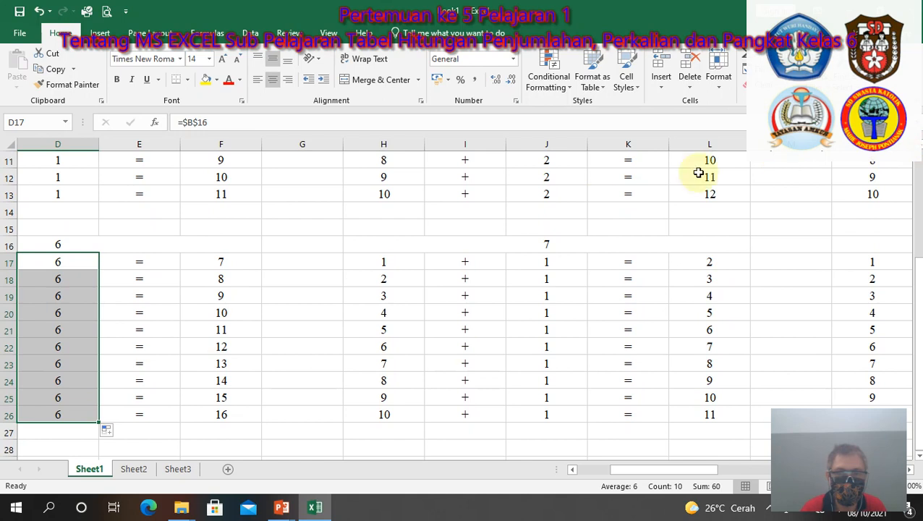
left_click(548, 263)
double_click(548, 262)
key("Escape")
type("=")
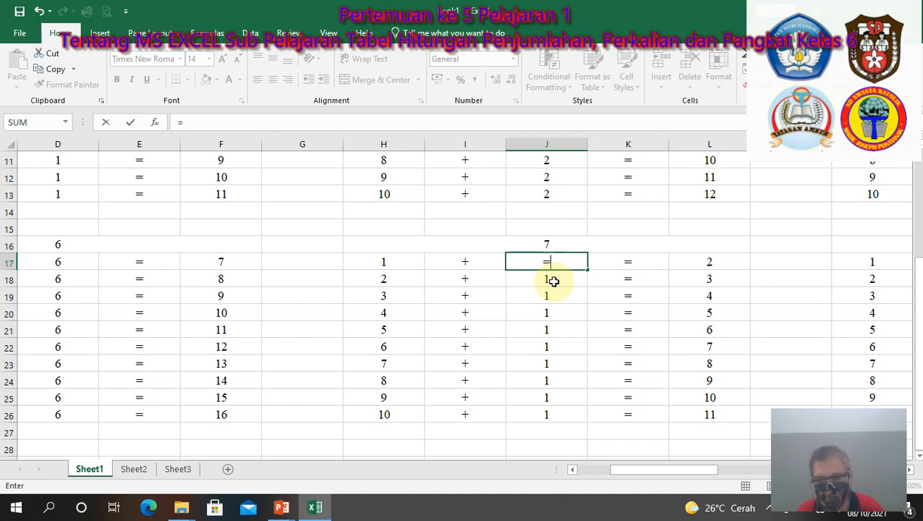
left_click(551, 244)
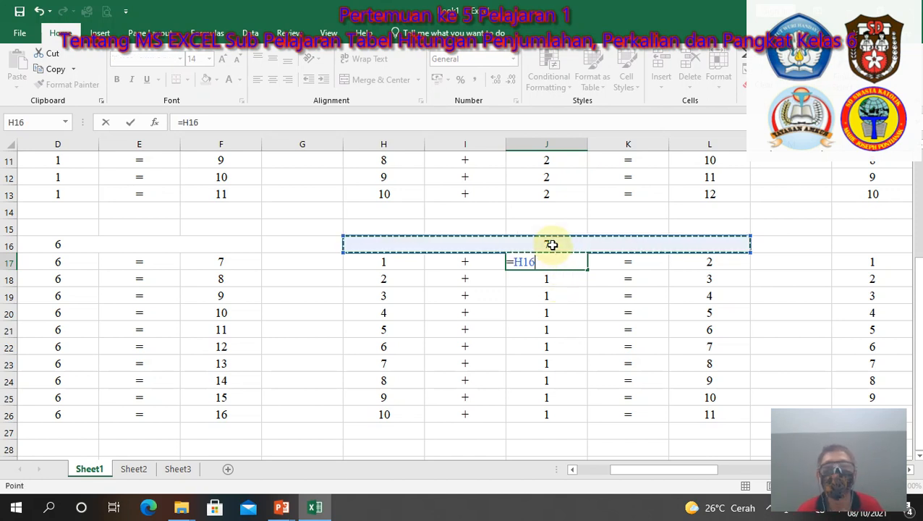
Step: Make the J17 header reference absolute as =$H$16 and fill it down through J26
left_click(184, 122)
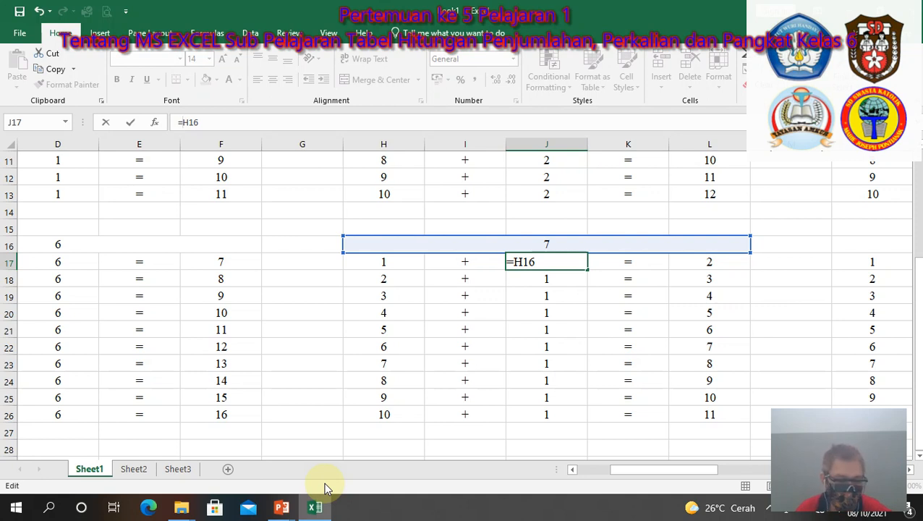
type("$B")
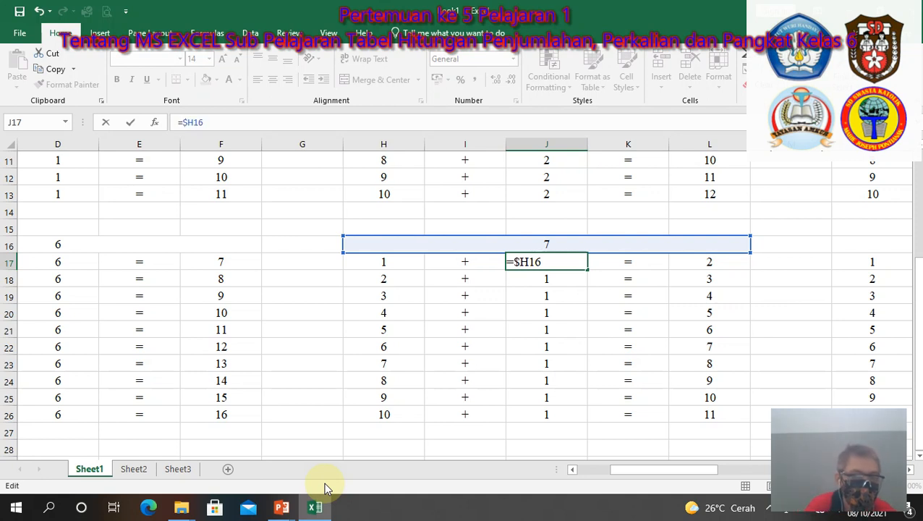
type("$")
key("Return")
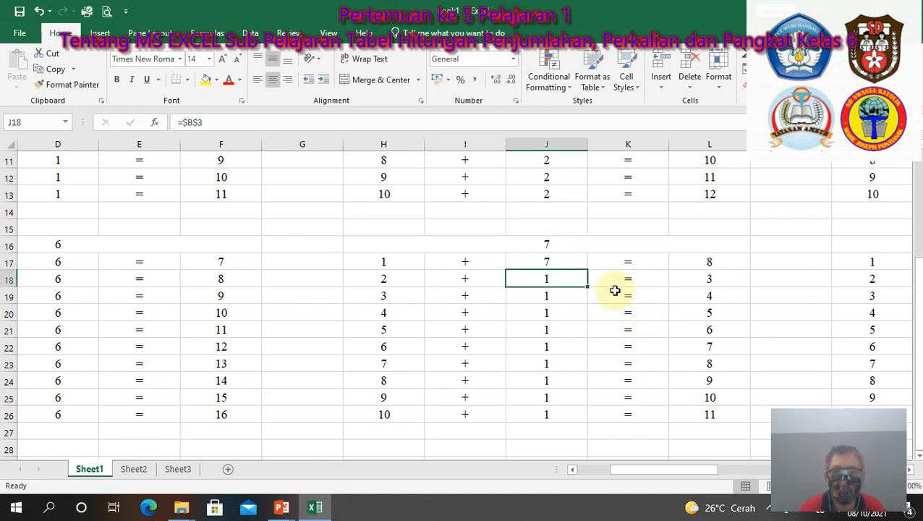
left_click(571, 258)
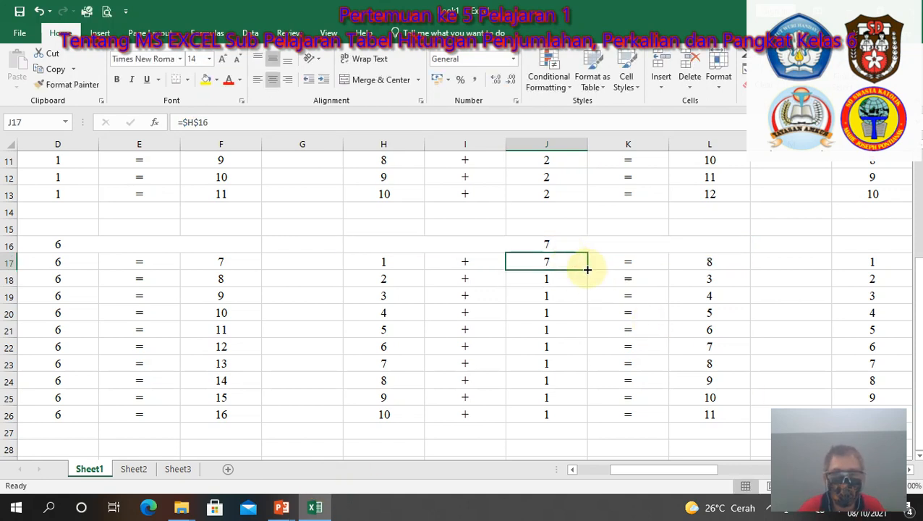
left_click_drag(587, 269, 564, 416)
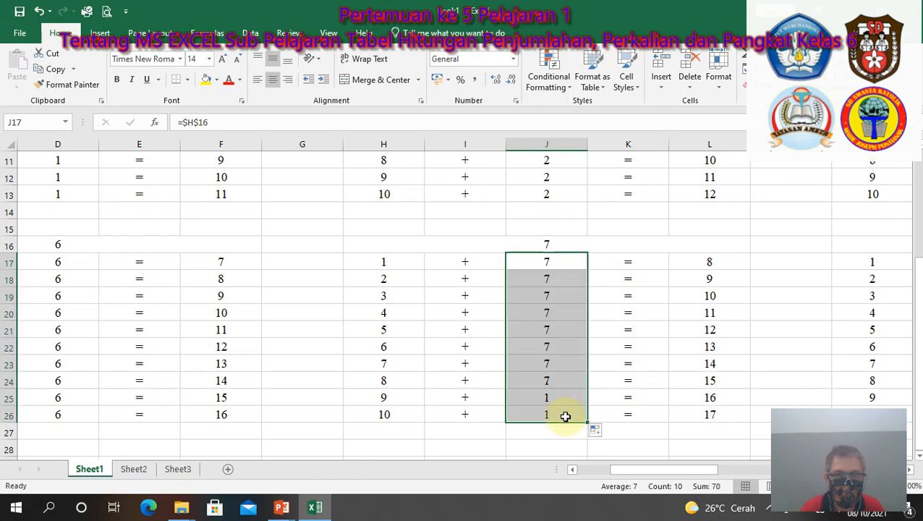
Step: Examine the sum formulas in L17 and R17 of the tables headed 7 and 8
scroll(909, 472, "right", 6)
left_click(910, 471)
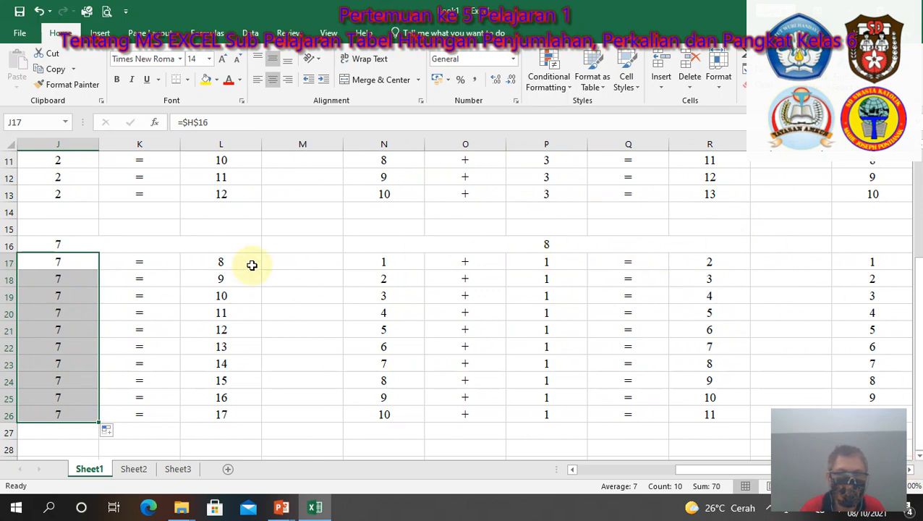
left_click(224, 261)
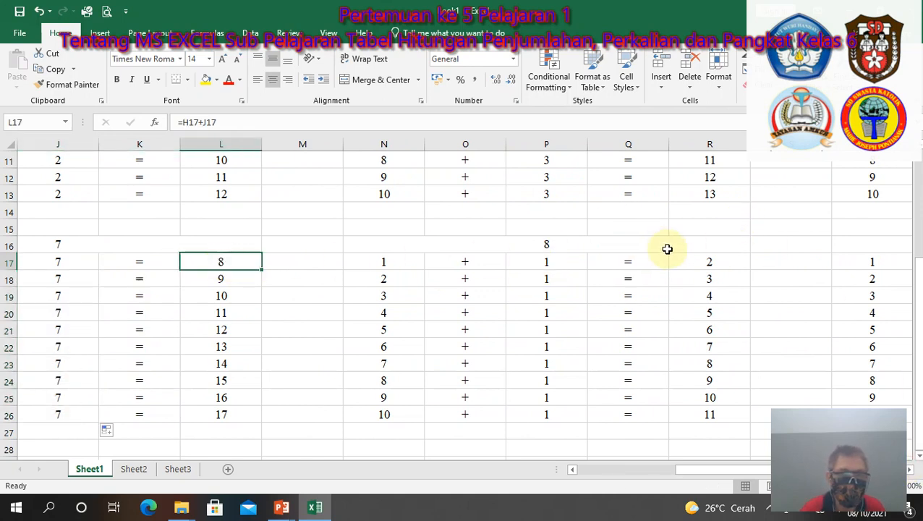
left_click(715, 259)
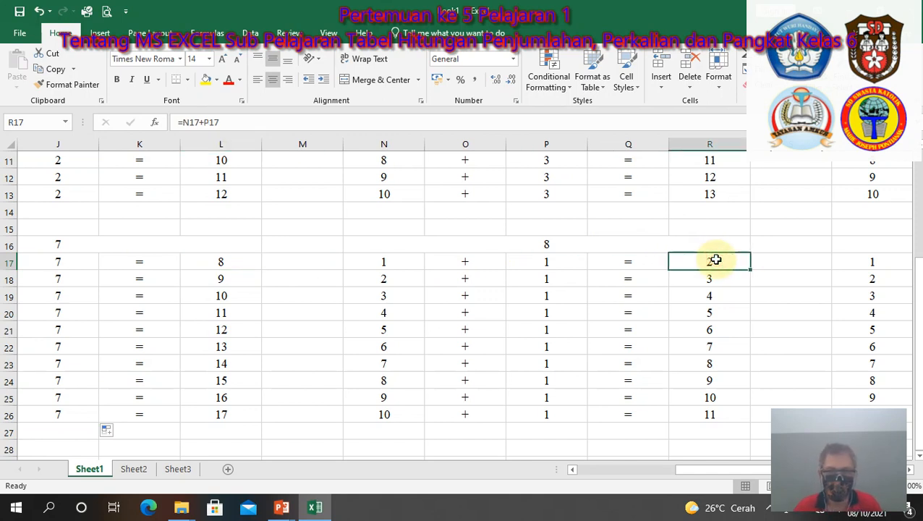
Step: Replace the addend formula in P17 with a reference to the header of the table headed 8, =N16
left_click(563, 261)
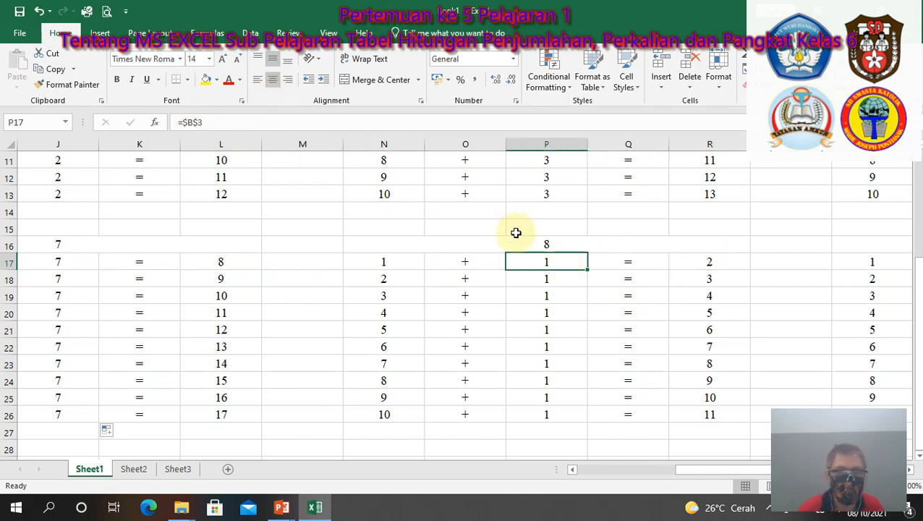
type("=")
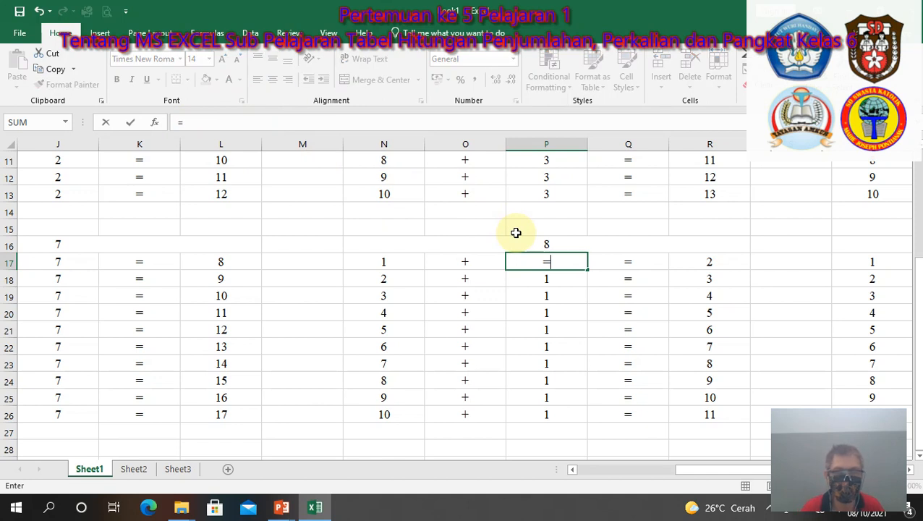
left_click(561, 244)
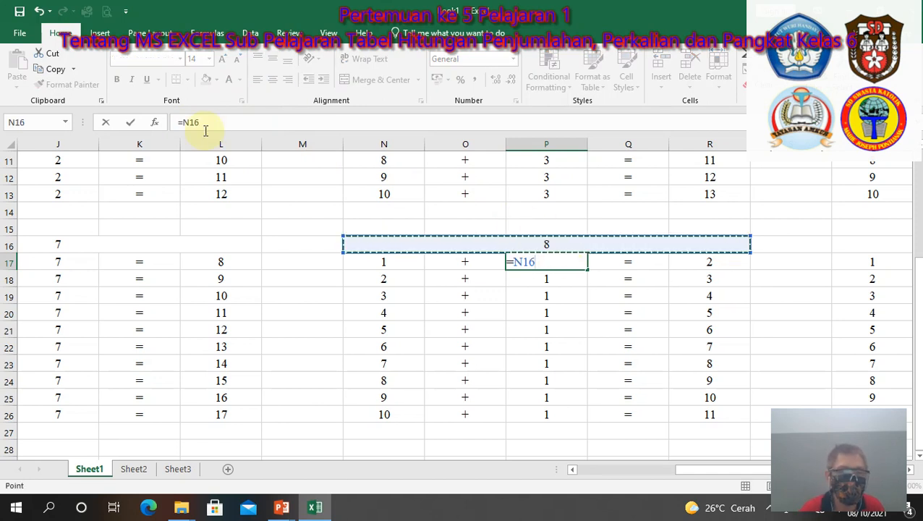
Step: Make the P17 header reference absolute as =$N$16 and fill it down through P26
left_click(182, 121)
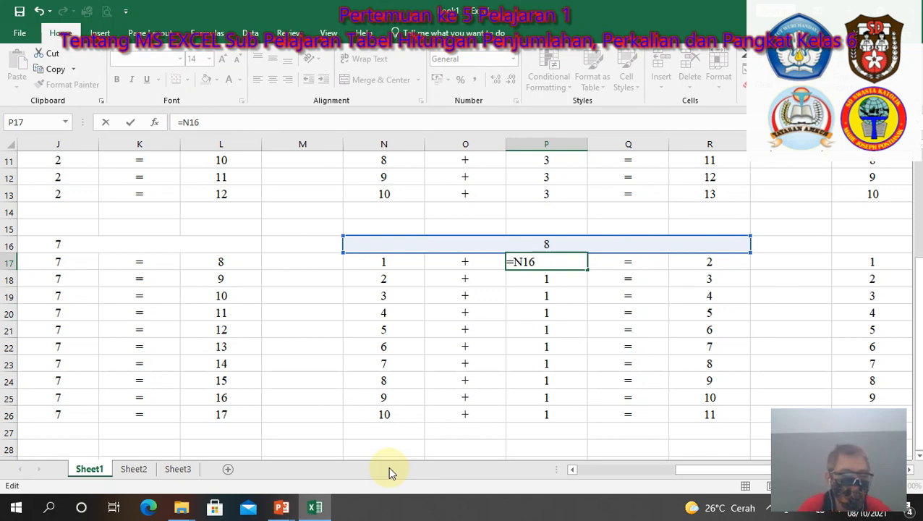
type("$N")
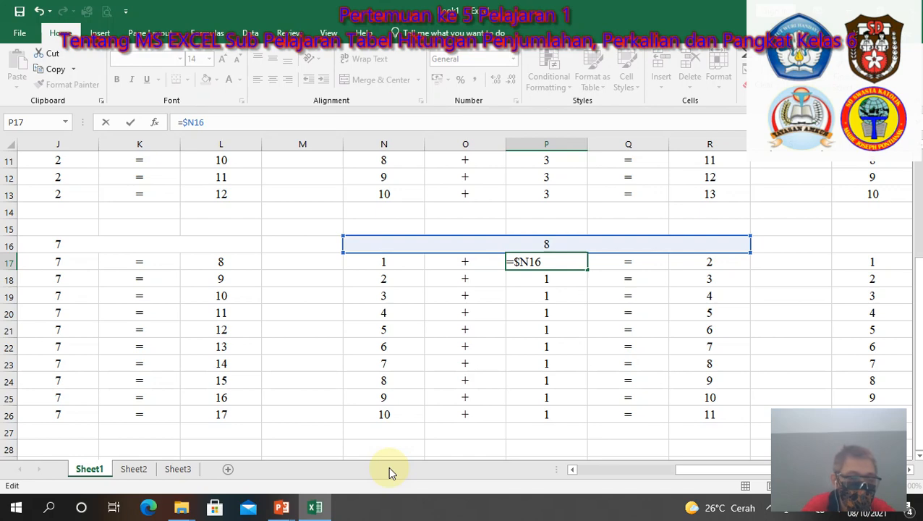
type("$")
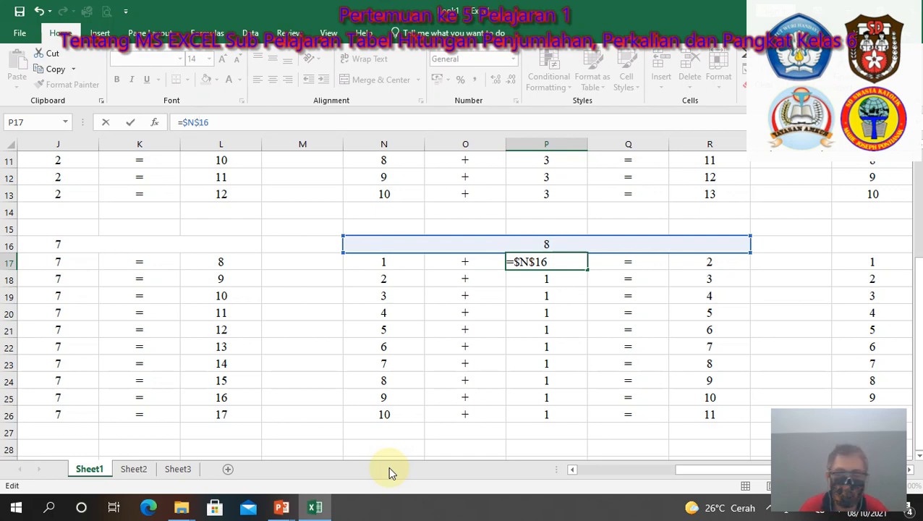
key("Return")
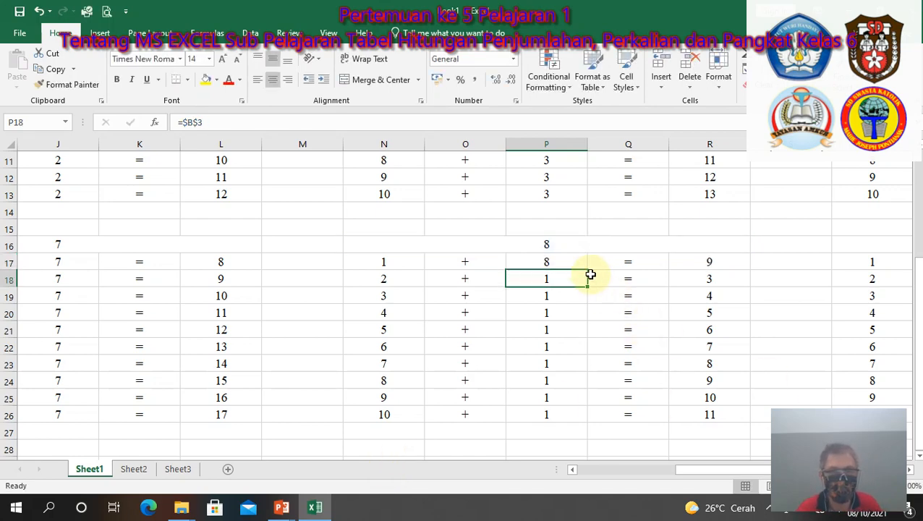
left_click(561, 258)
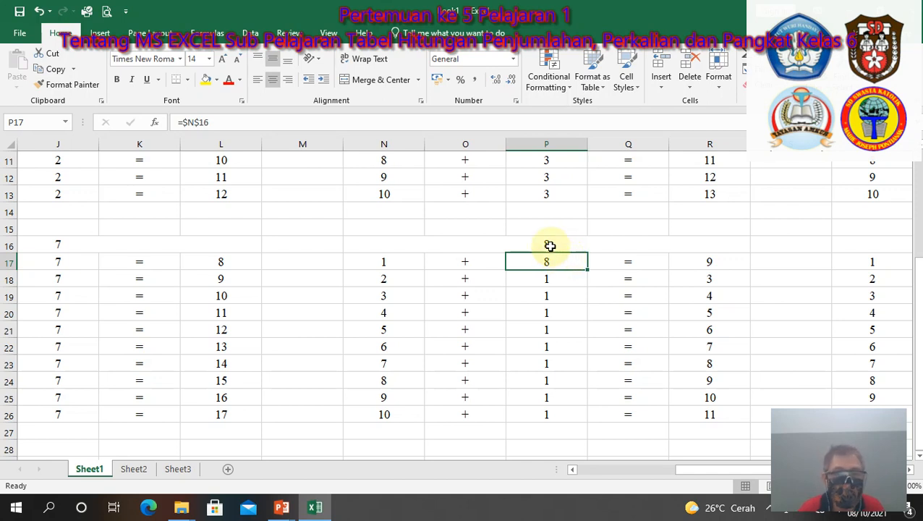
left_click_drag(587, 271, 537, 416)
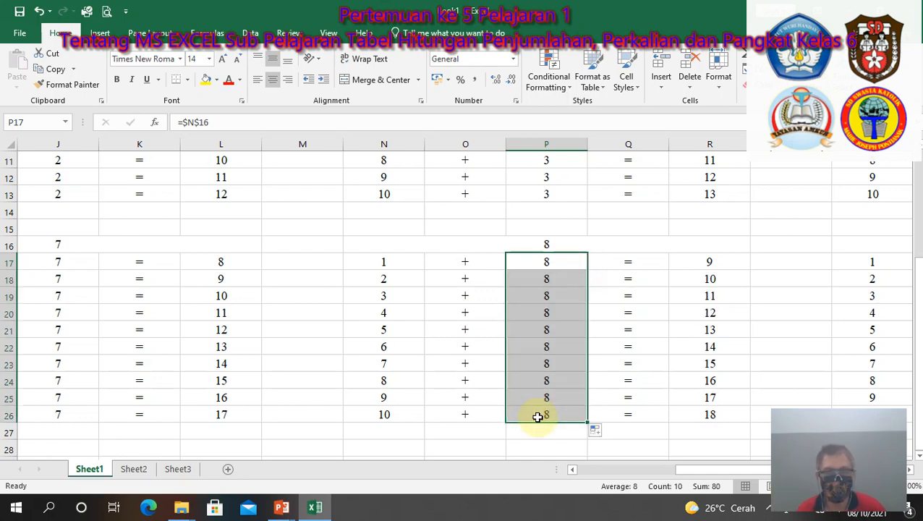
Step: Replace the addend formula in V17 with a reference to the header of the table headed 9, =T16
left_click(911, 472)
left_click(910, 472)
left_click(911, 472)
left_click(911, 472)
left_click(910, 472)
left_click(910, 472)
left_click(911, 472)
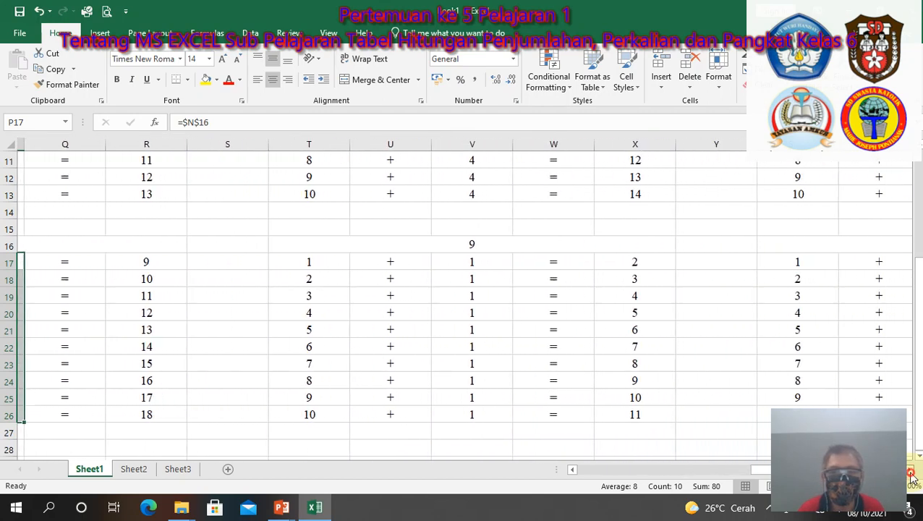
left_click(910, 472)
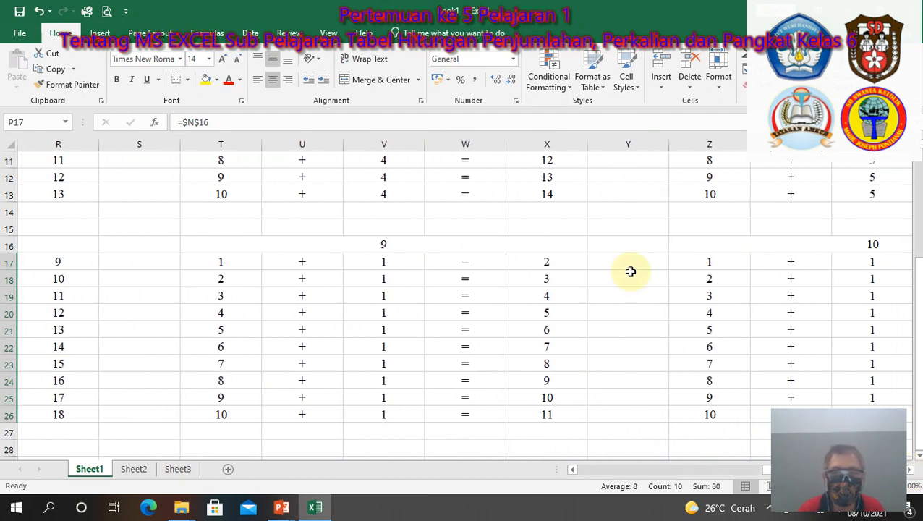
left_click(541, 262)
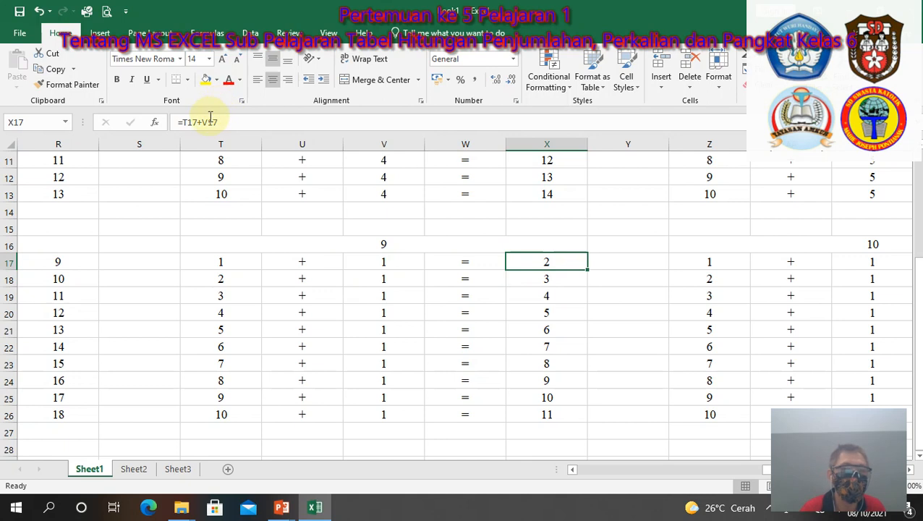
left_click(398, 260)
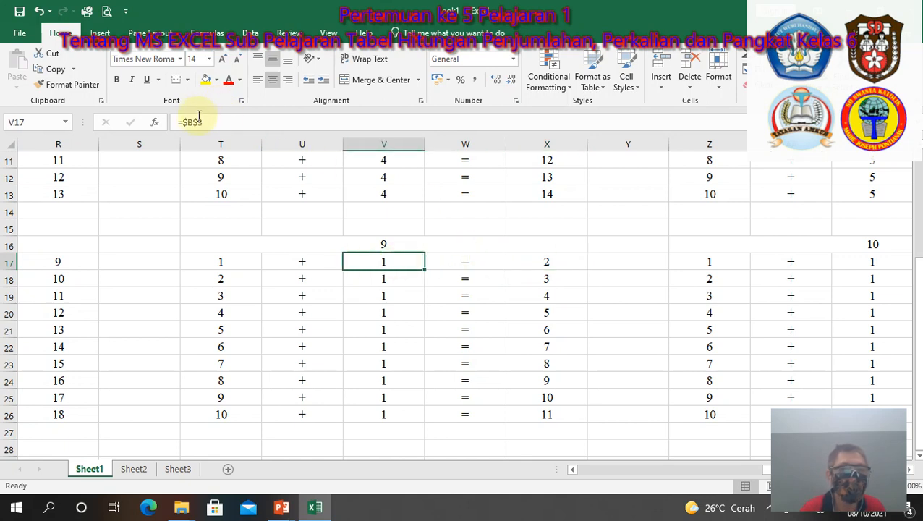
type("=")
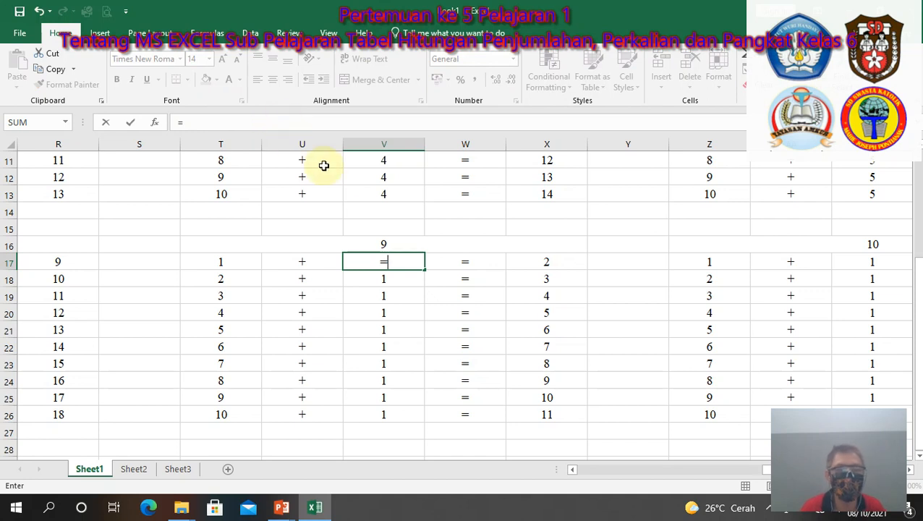
left_click(368, 245)
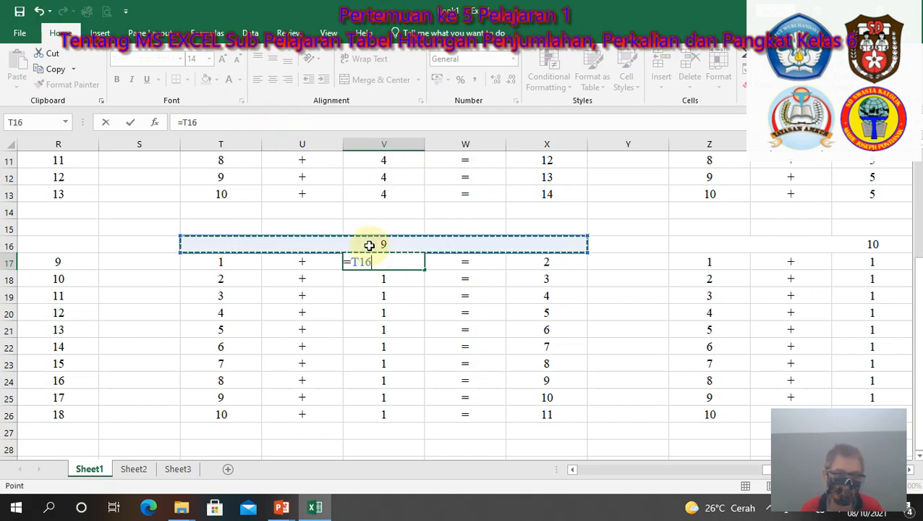
Step: Make the V17 header reference absolute as =$T$16 and fill it down through V26
left_click(185, 122)
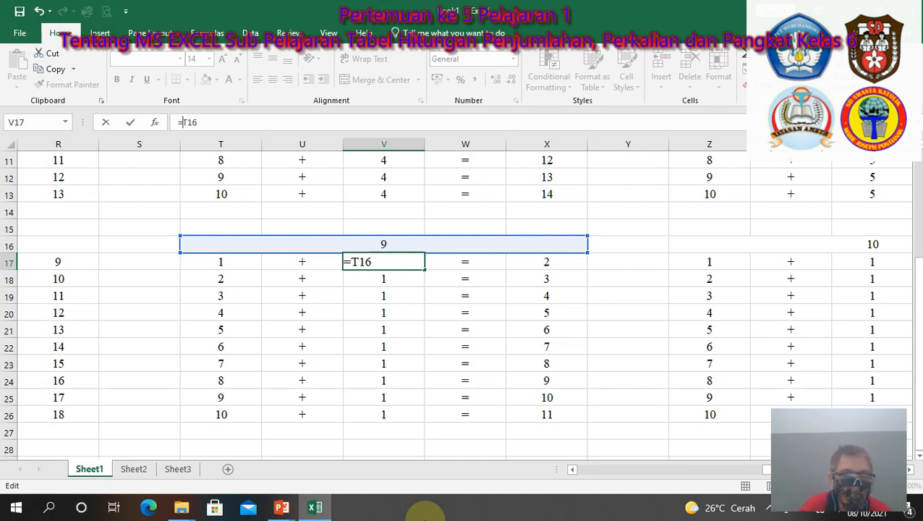
type("$T")
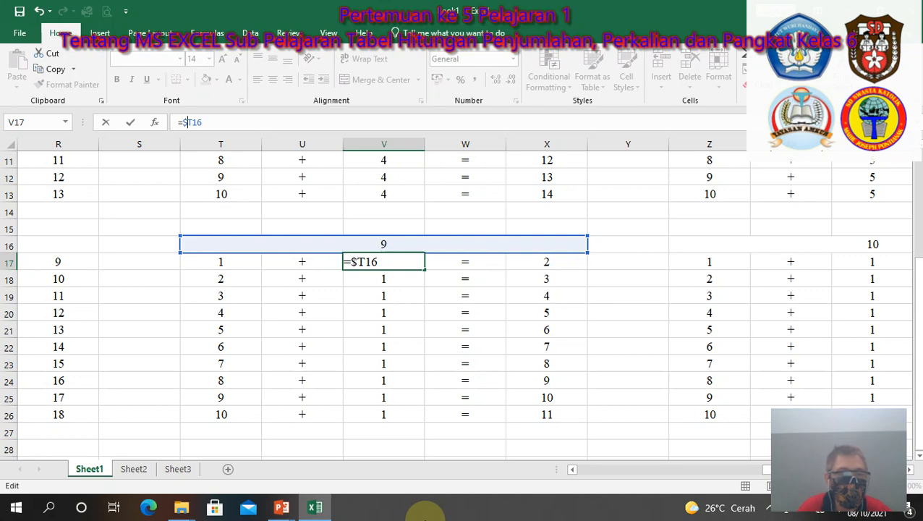
type("$")
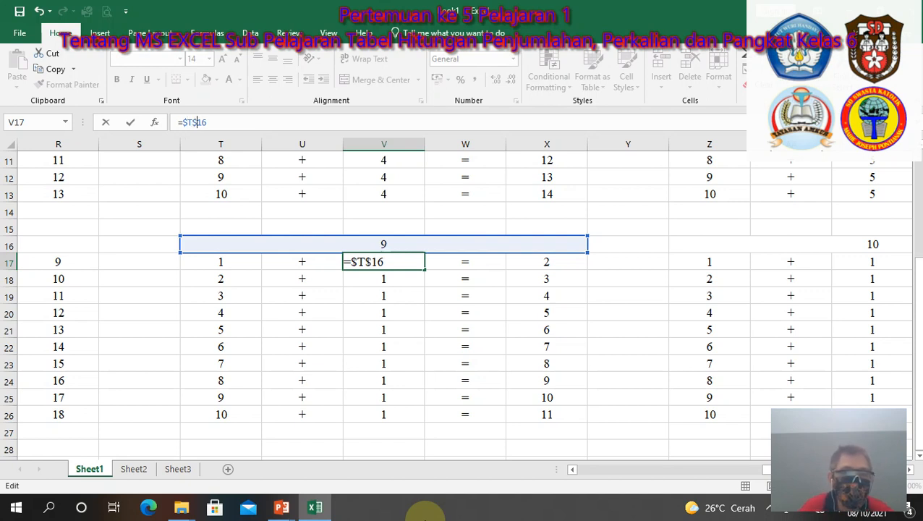
key("Return")
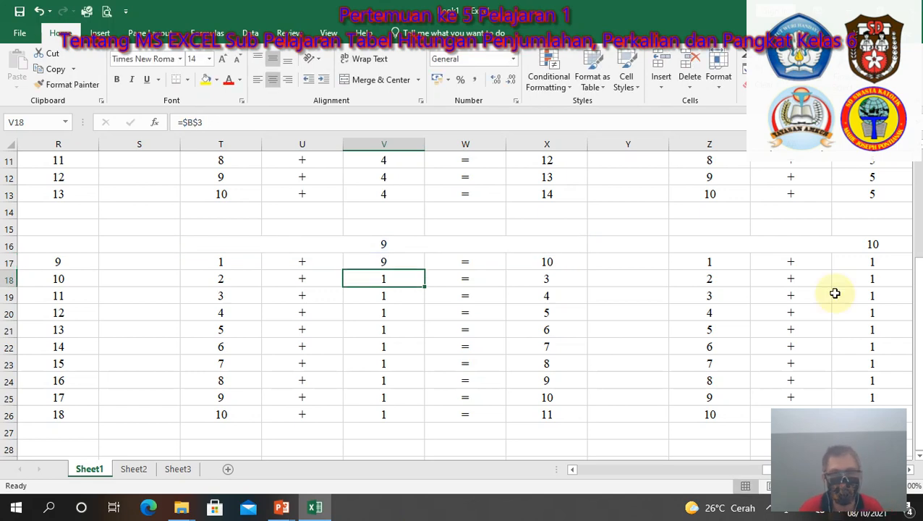
left_click(384, 261)
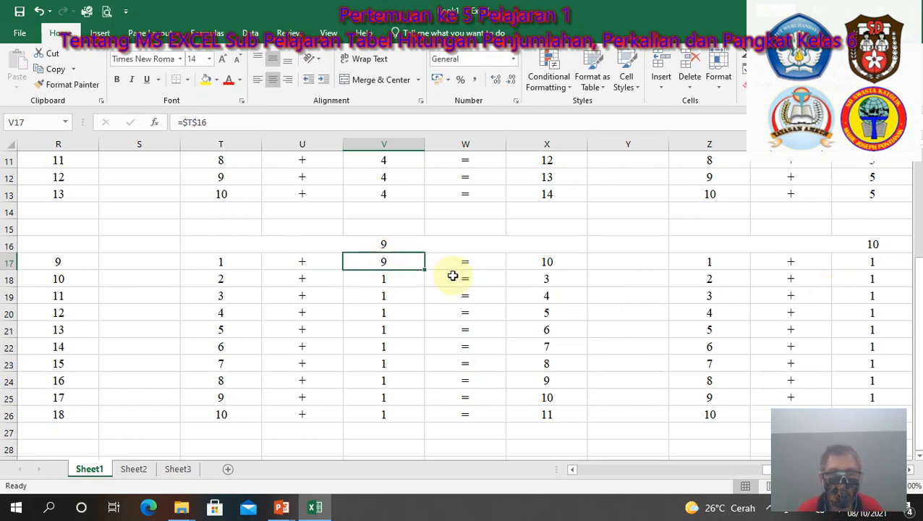
left_click_drag(425, 270, 401, 418)
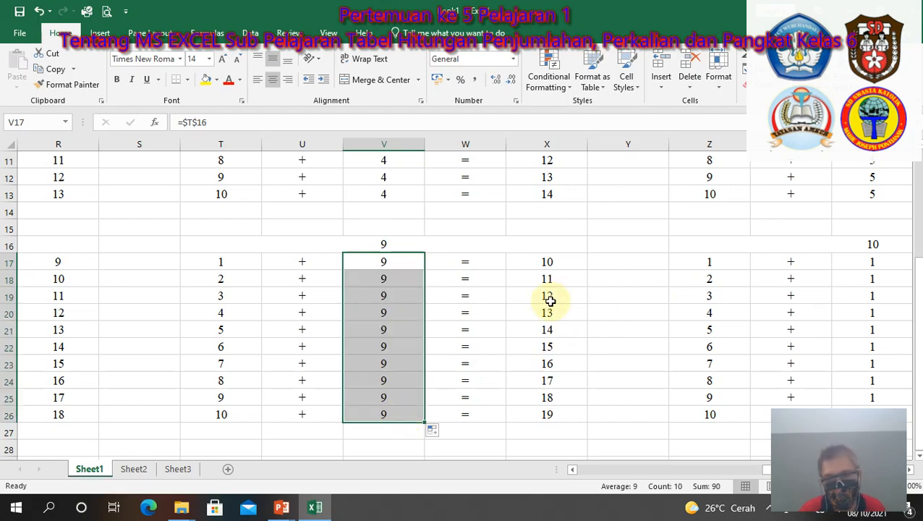
Step: Replace the addend formula in AB17 with a reference to the header of the table headed 10, =Z16
key("Right")
key("Right")
key("Right")
key("Right")
key("Right")
key("Right")
key("Right")
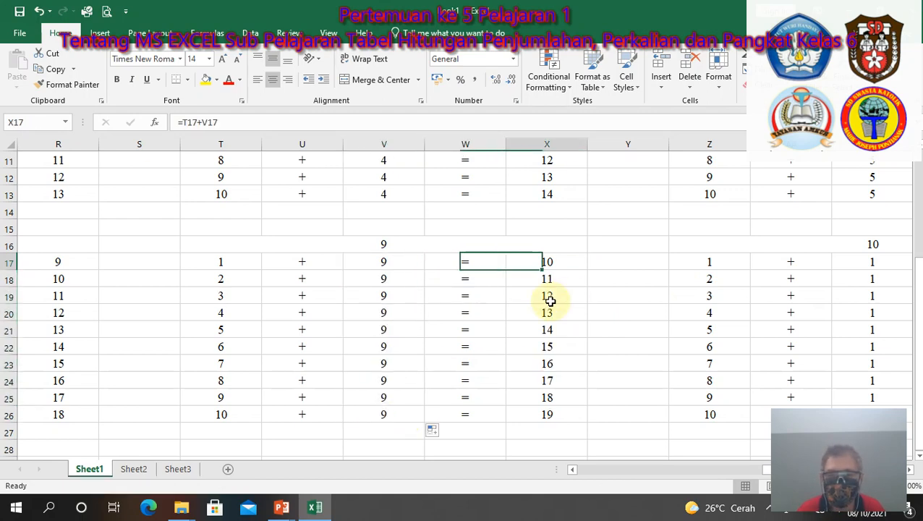
key("Right")
key("Left")
key("Left")
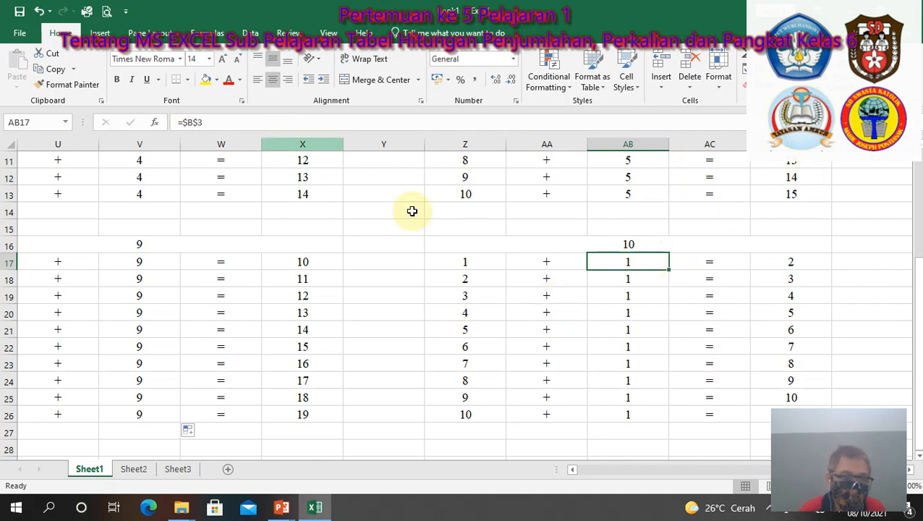
key("F2")
key("BackSpace")
key("BackSpace")
key("BackSpace")
key("BackSpace")
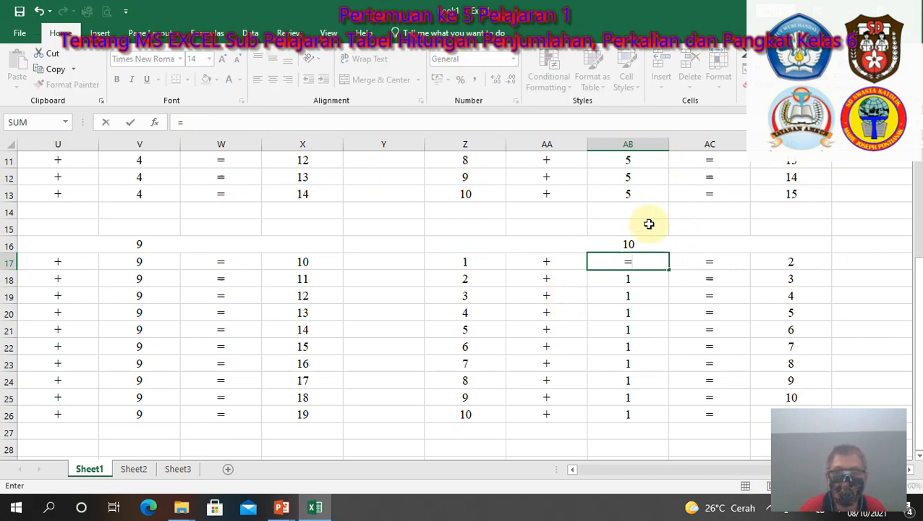
left_click(640, 244)
key("Return")
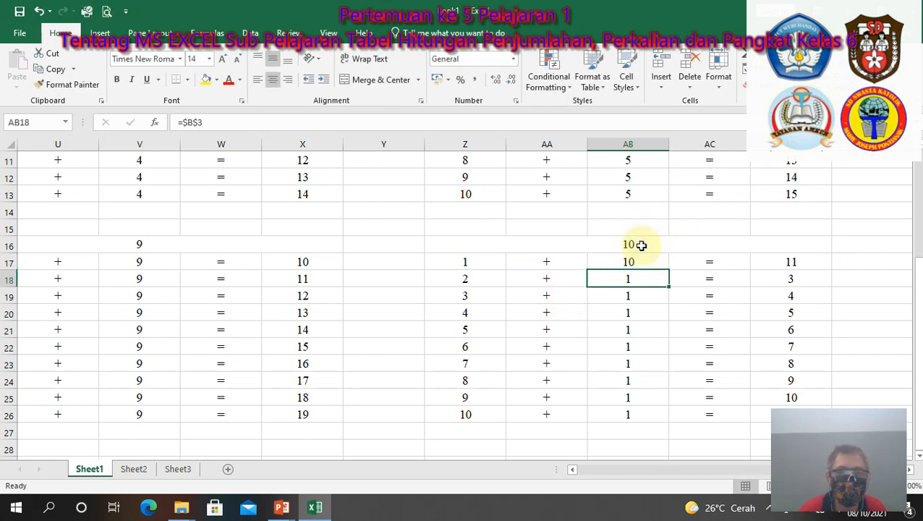
Step: Make the AB17 header reference absolute as =$Z$16 and fill it down through AB26
left_click(634, 262)
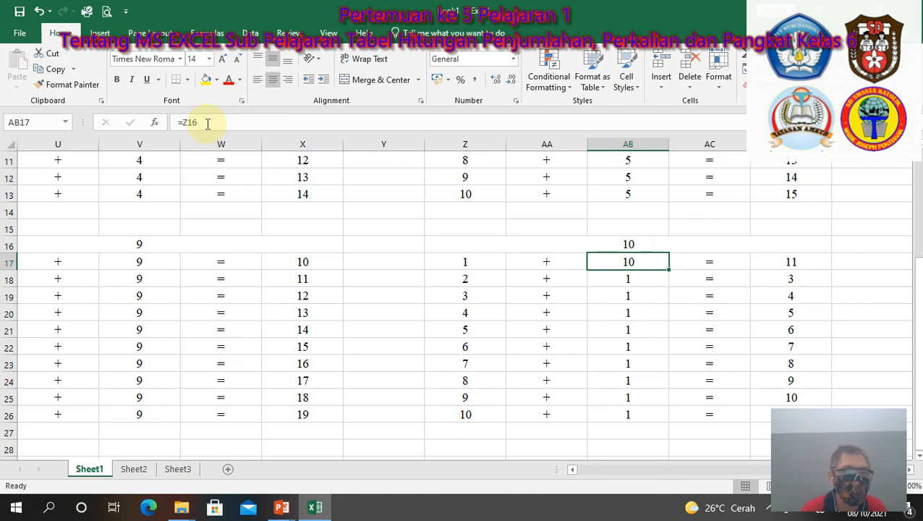
left_click(184, 122)
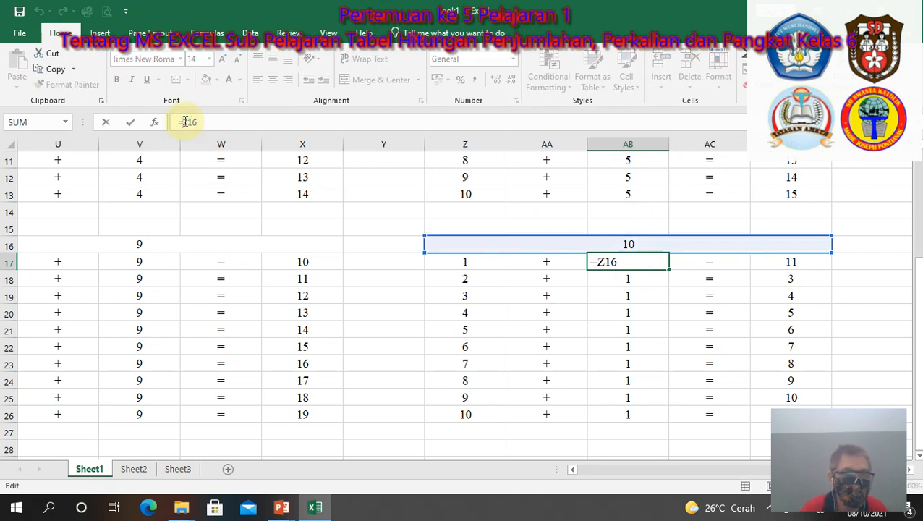
type("$")
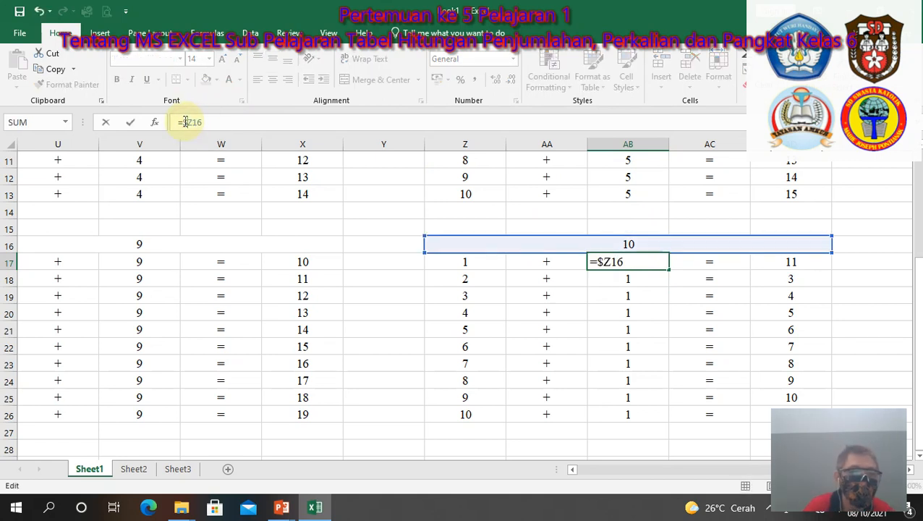
key("Right")
type("$")
key("Return")
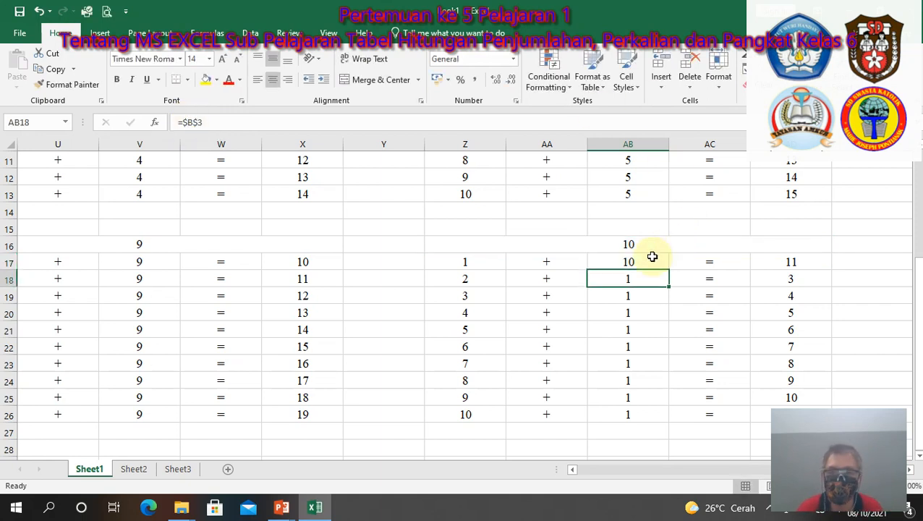
left_click(645, 261)
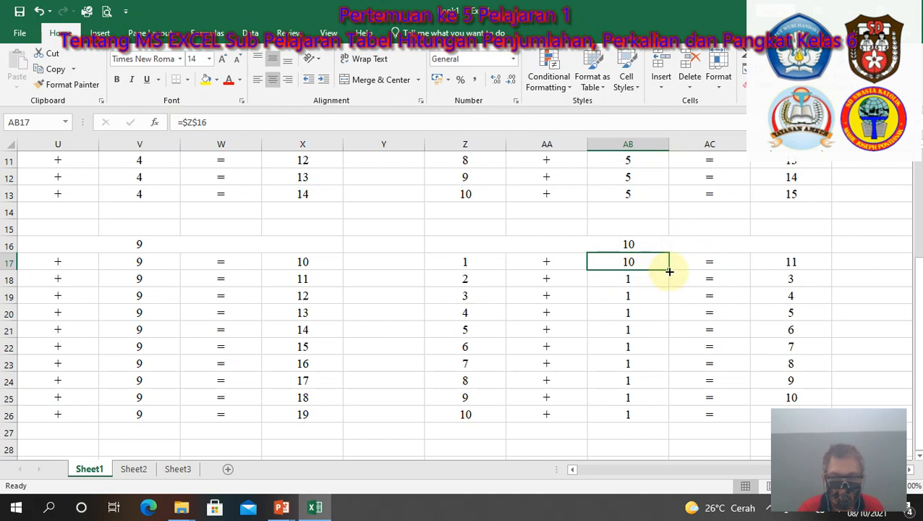
left_click_drag(669, 271, 638, 415)
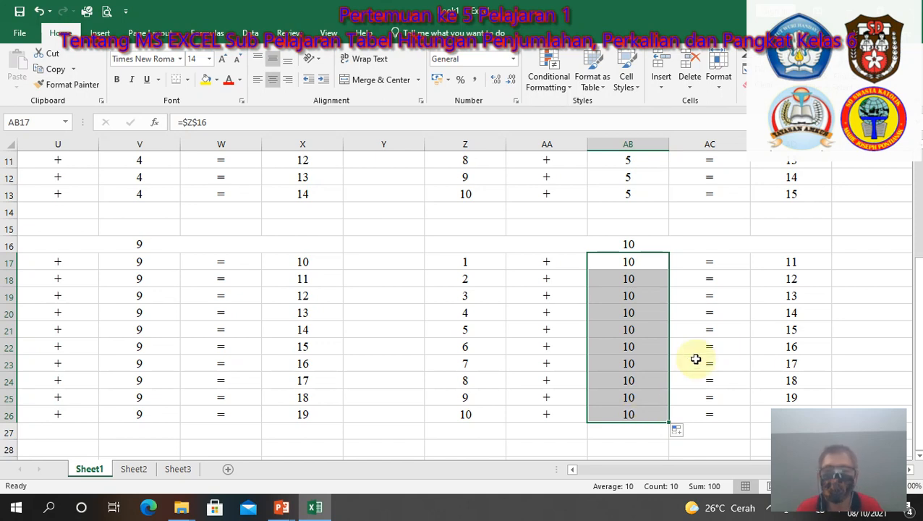
Step: Rename the Sheet1 worksheet as PENJUMLAHAN in capital letters
left_click(888, 349)
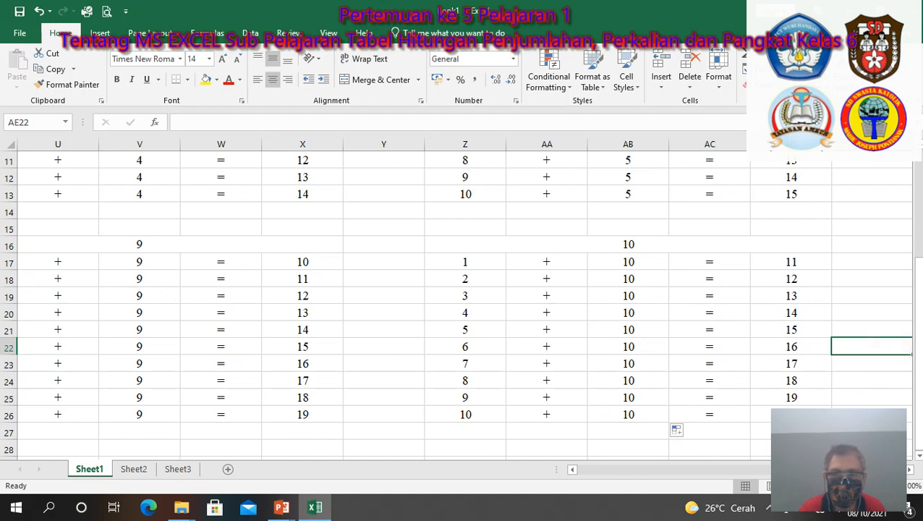
left_click_drag(721, 463, 572, 455)
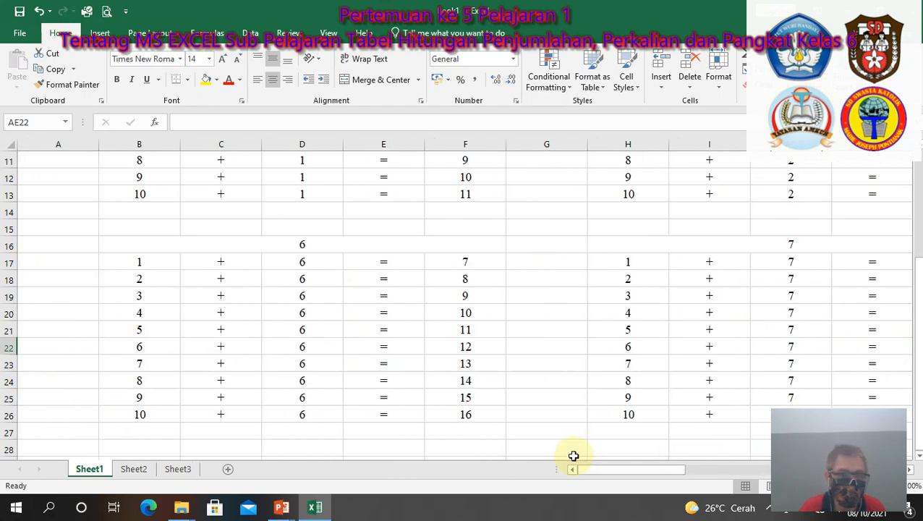
right_click(94, 468)
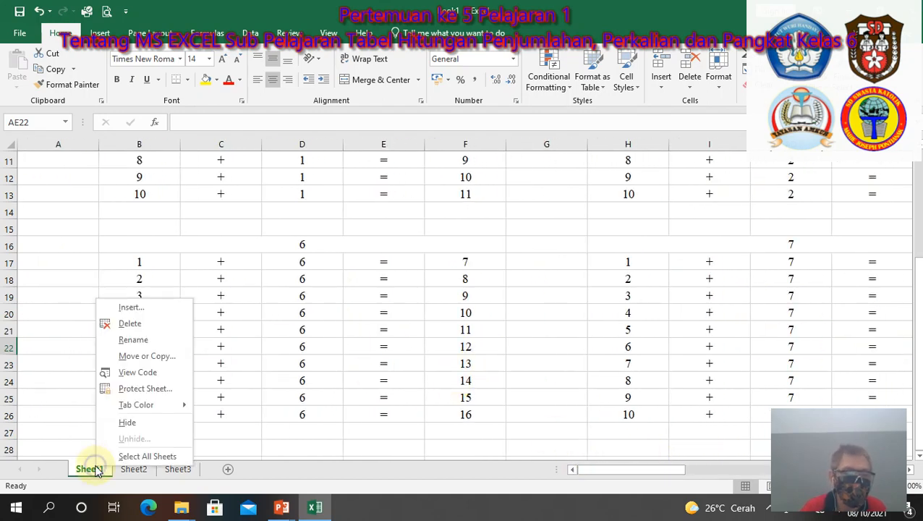
left_click(134, 339)
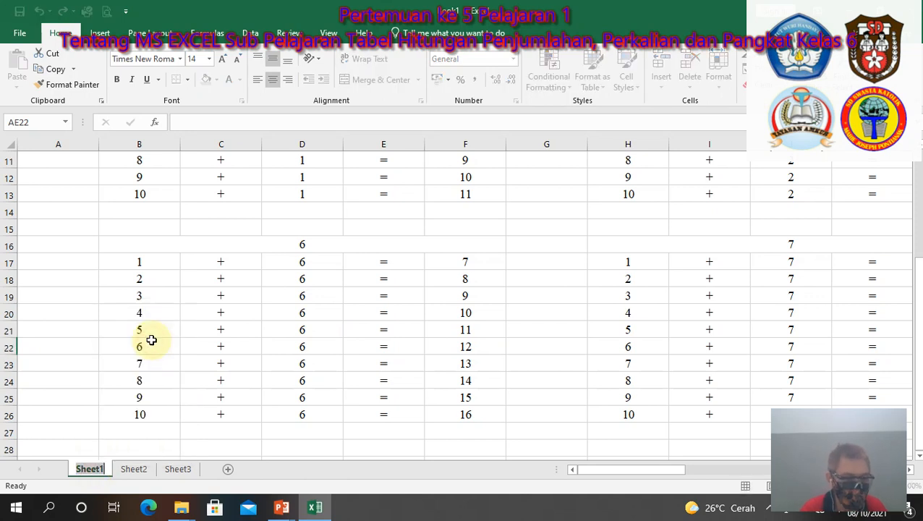
type("pENJUMLAHAN")
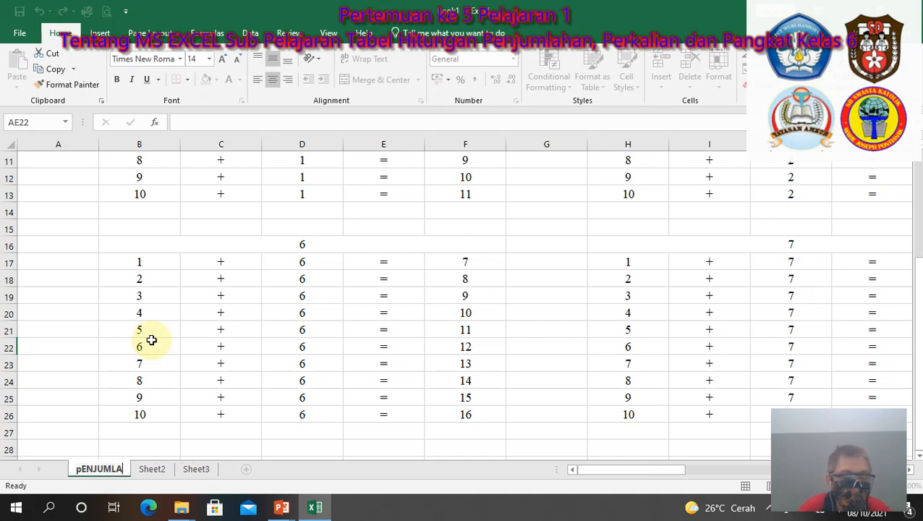
key("BackSpace")
key("BackSpace")
key("BackSpace")
key("BackSpace")
key("BackSpace")
key("BackSpace")
key("BackSpace")
key("BackSpace")
key("BackSpace")
key("BackSpace")
key("BackSpace")
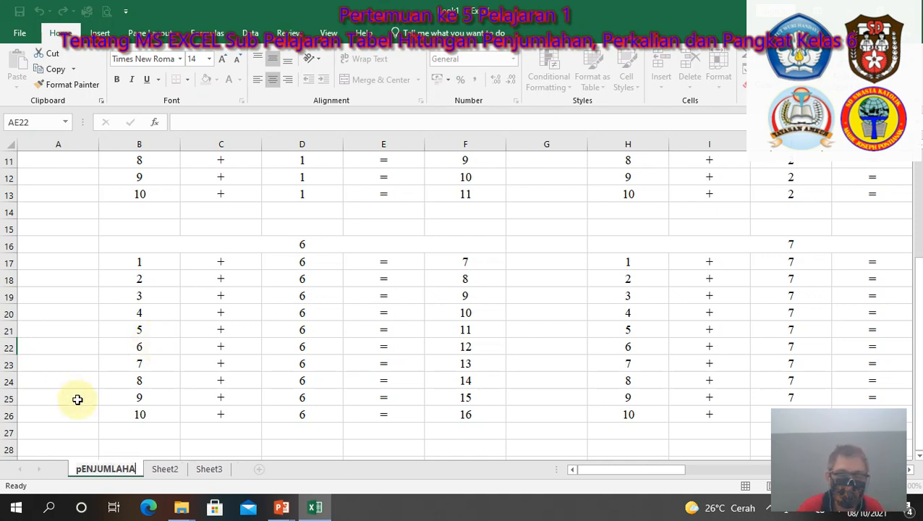
type("PE")
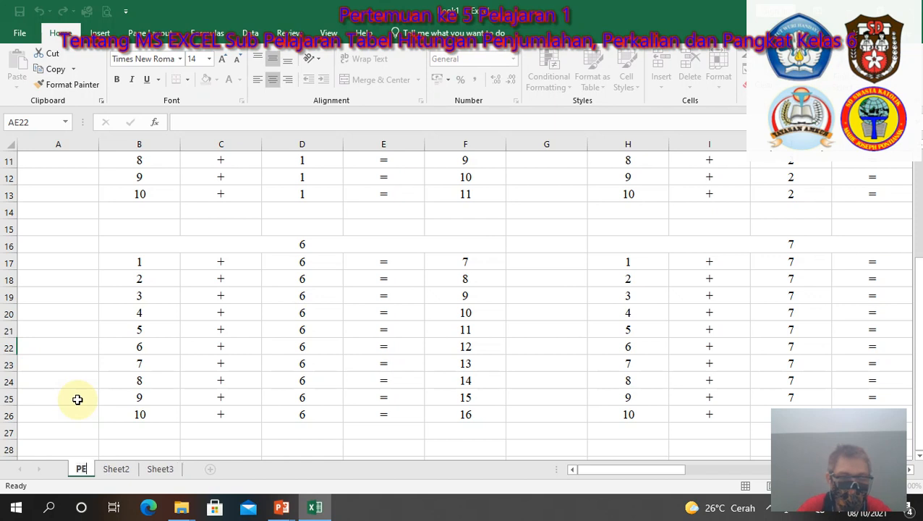
type("NJUMLAHAN")
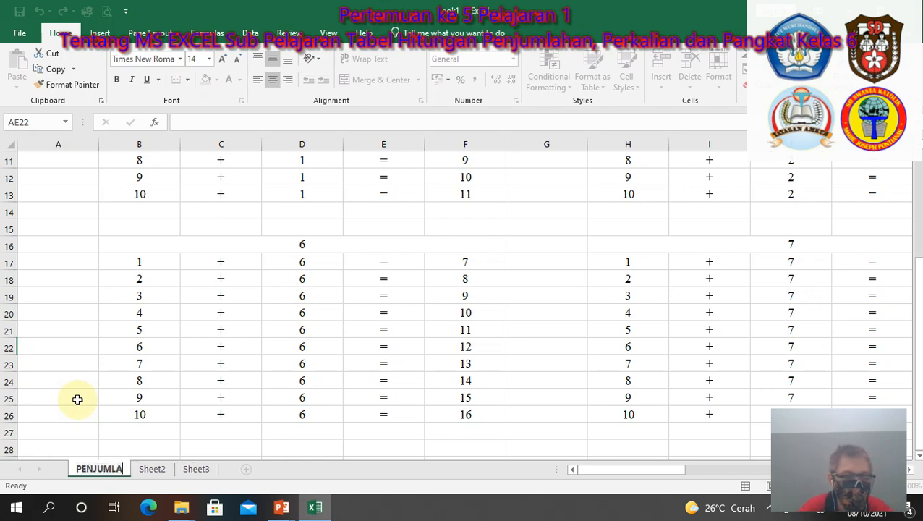
left_click(80, 422)
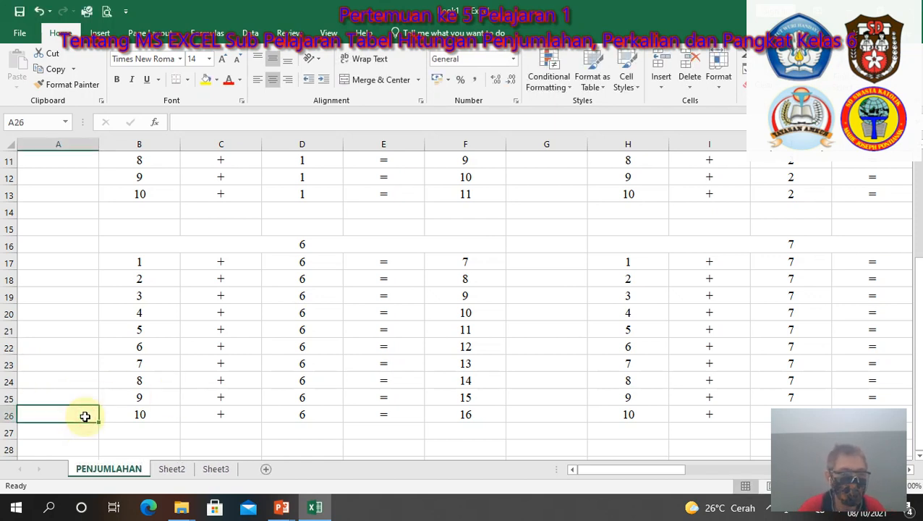
Step: Apply thick outside borders around the table headed 1, range B3:F13
left_click_drag(916, 247, 915, 145)
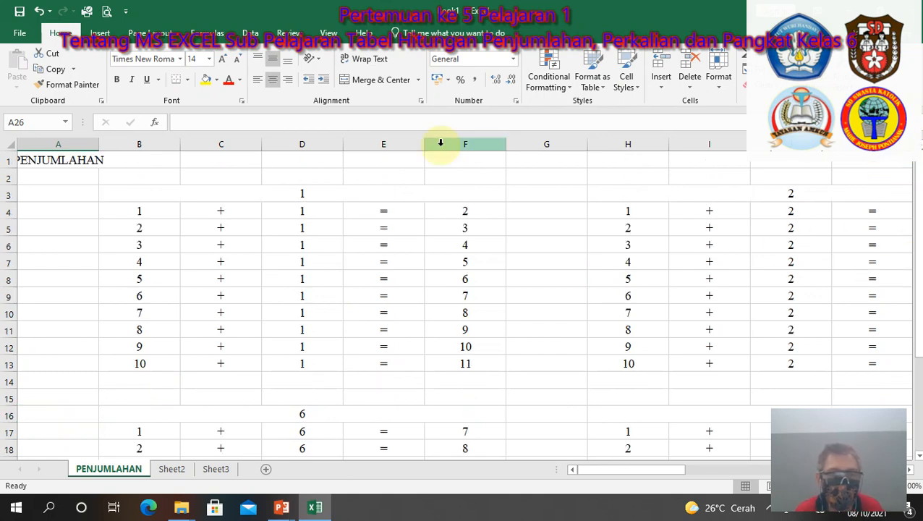
left_click(192, 195)
left_click_drag(194, 195, 175, 359)
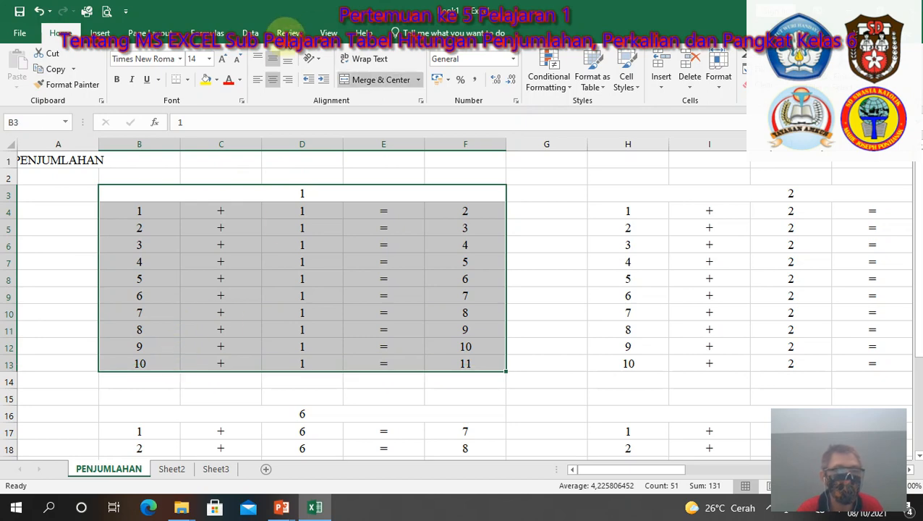
left_click(188, 82)
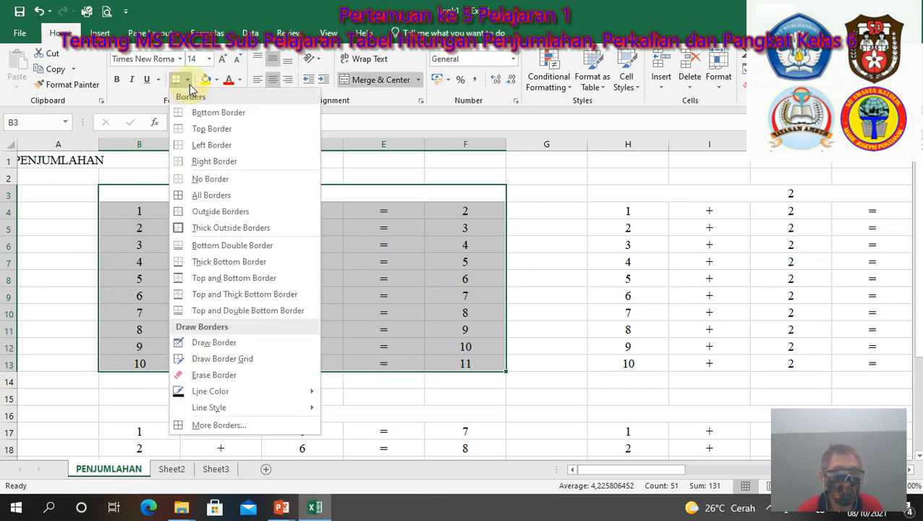
left_click(254, 230)
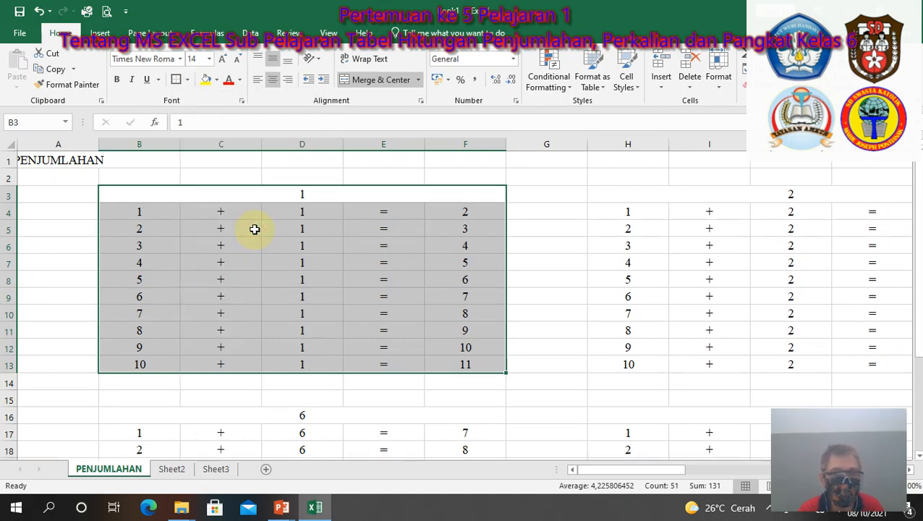
Step: Turn off the display of gridlines on the PENJUMLAHAN worksheet
left_click(255, 229)
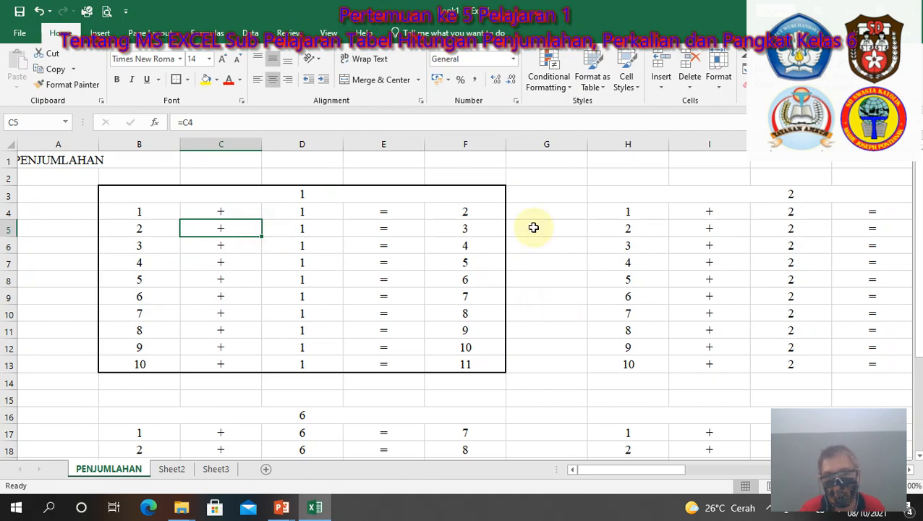
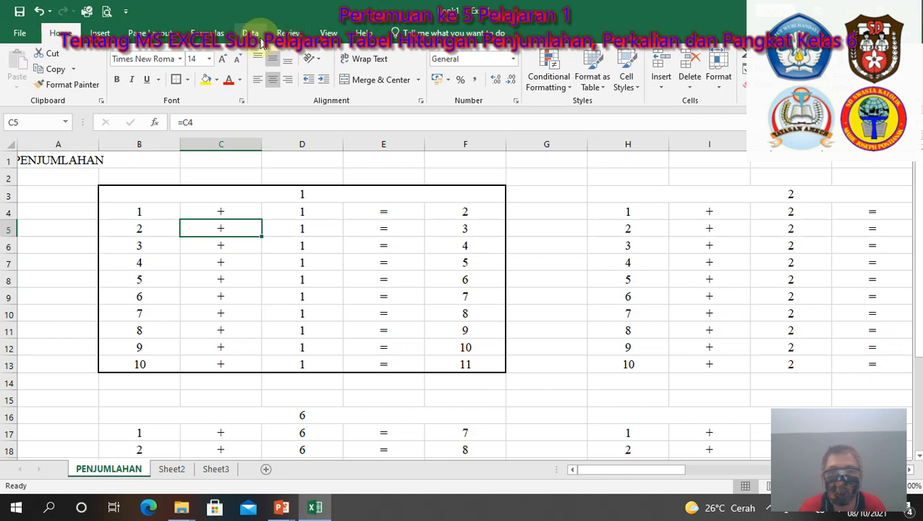
left_click(288, 32)
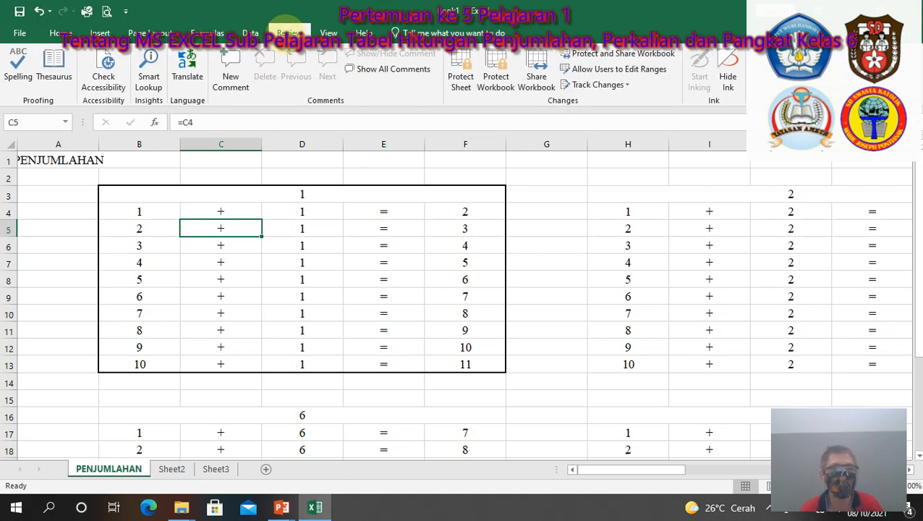
left_click(328, 33)
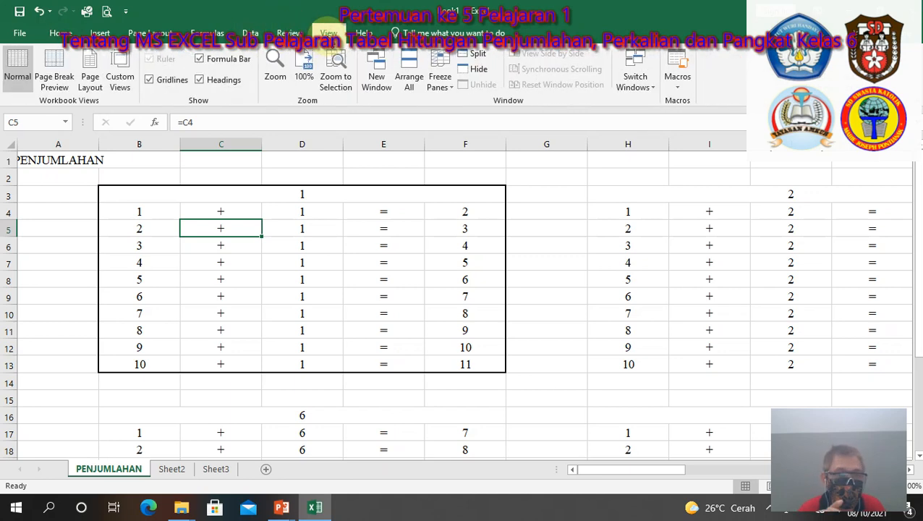
left_click(173, 84)
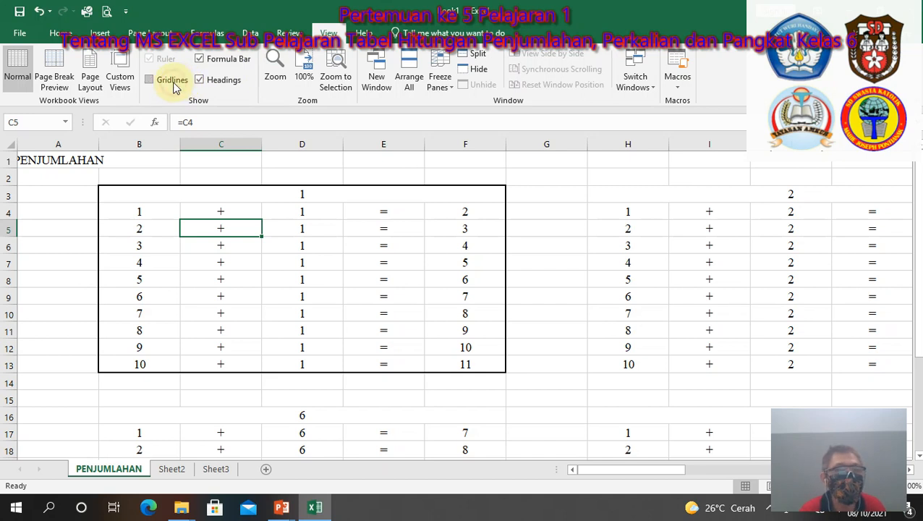
left_click(589, 327)
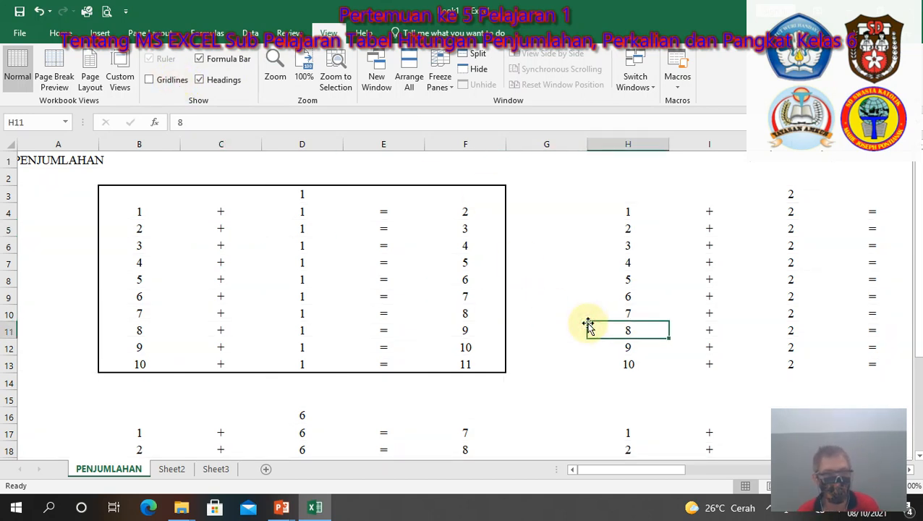
Step: Apply thick outside borders to the merged header cell B3 of the table headed 1
left_click(305, 191)
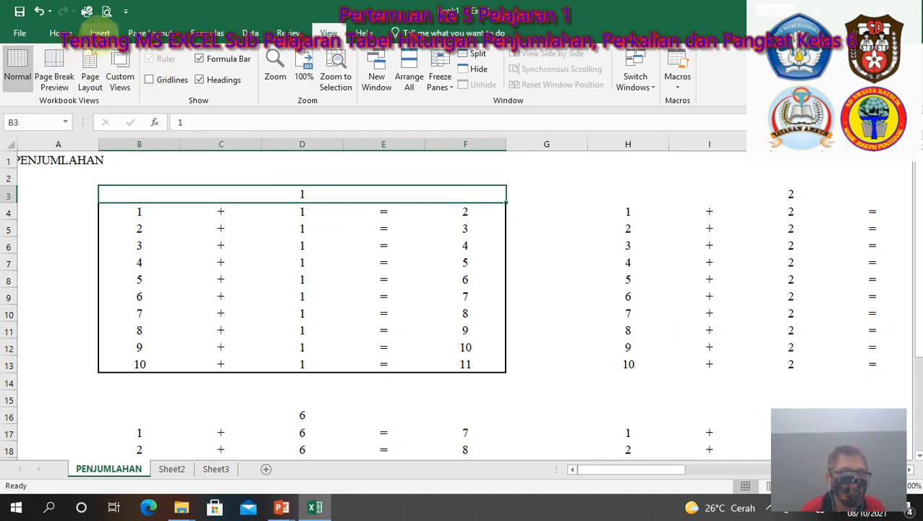
left_click(100, 33)
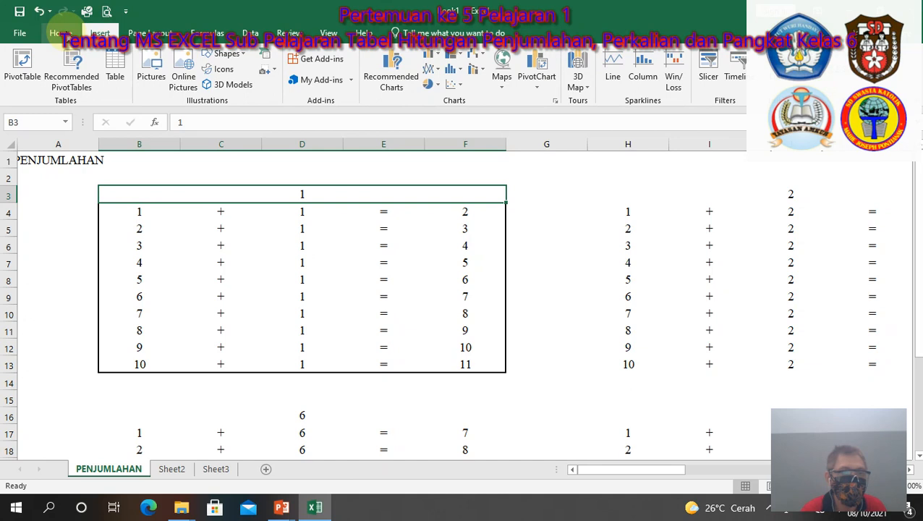
left_click(60, 33)
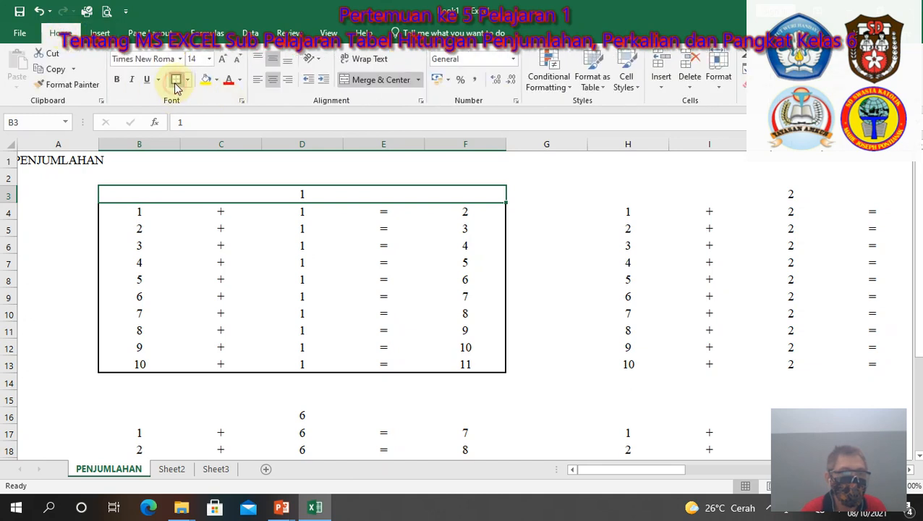
left_click(585, 298)
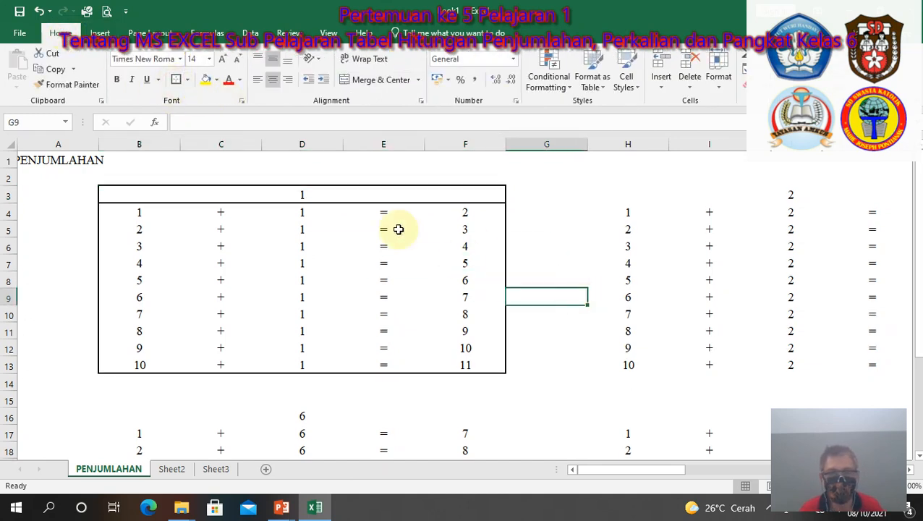
Step: Copy the formatting of the table headed 1, B3:F13, onto the table headed 2 with Format Painter
left_click_drag(288, 193, 250, 366)
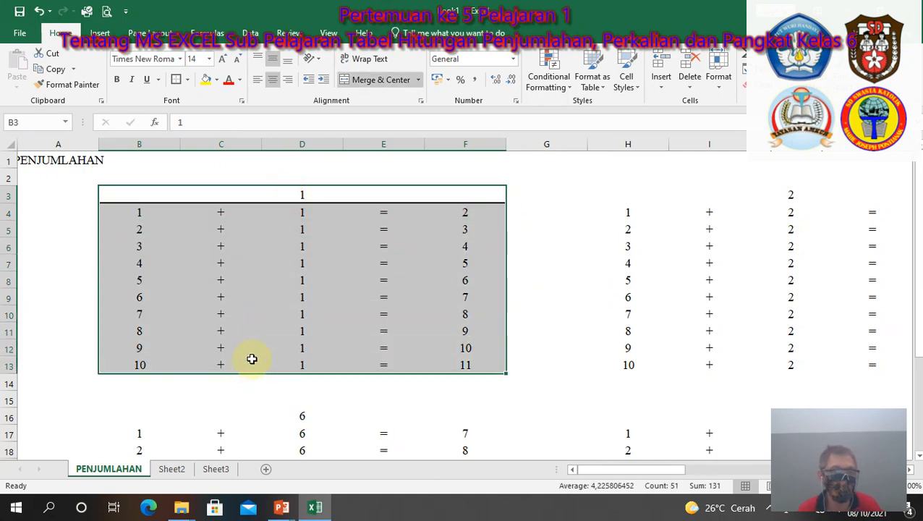
left_click(78, 85)
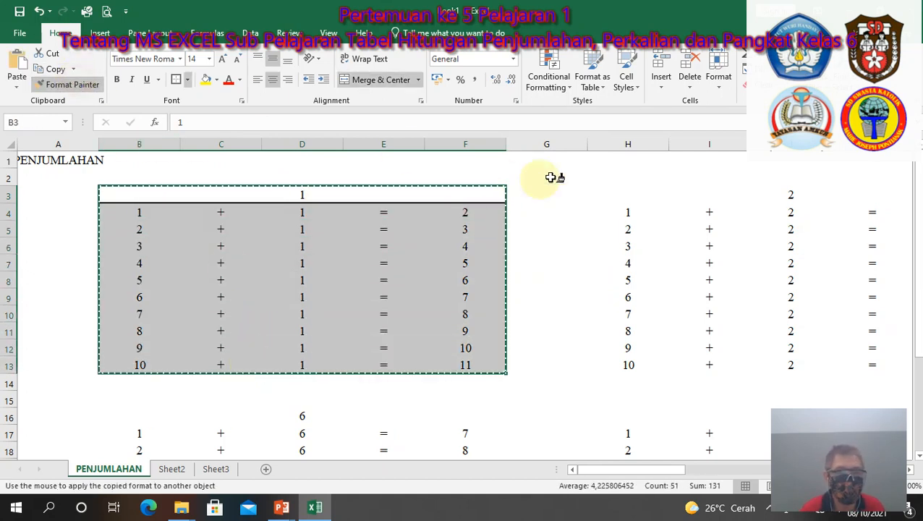
left_click_drag(705, 191, 697, 363)
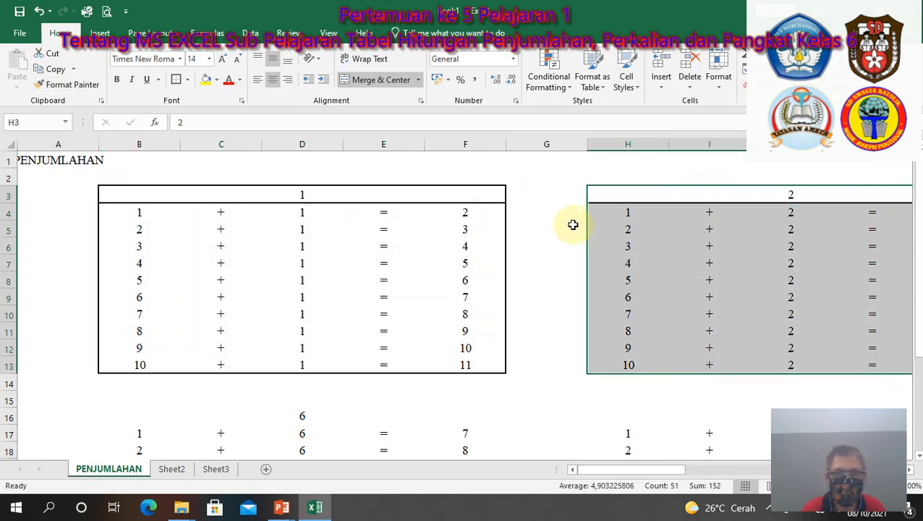
Step: Copy the formatting of the table headed 2 onto the table headed 6, B16:F26, with Format Painter
left_click(98, 87)
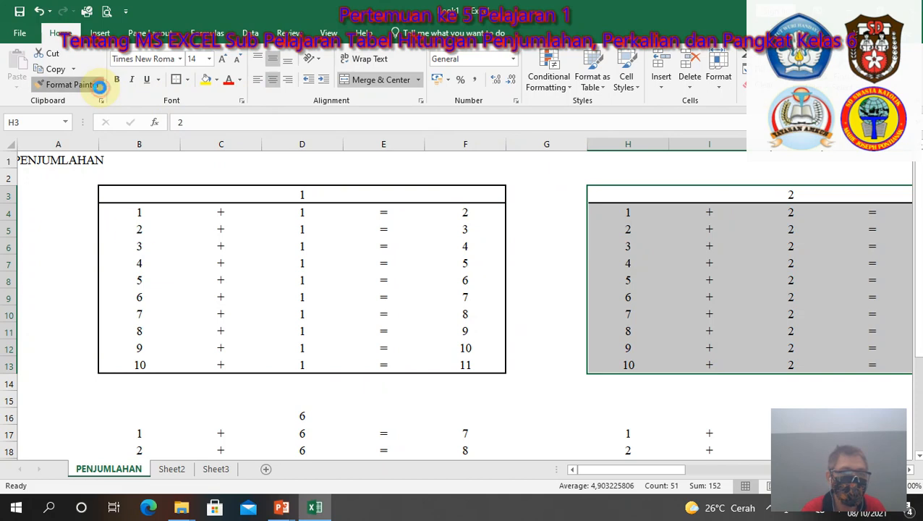
left_click(179, 418)
mouse_move(180, 418)
left_mouse_down()
mouse_move(177, 464)
mouse_move(185, 416)
left_mouse_up()
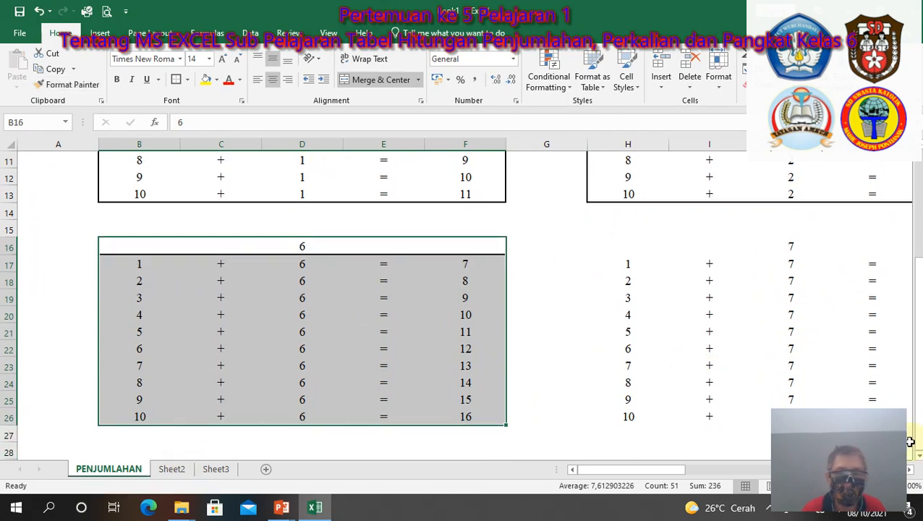
Step: Try to copy the formatting of the table headed 2, H3:L13, onto the table headed 3 starting at its header N3
left_click(812, 486)
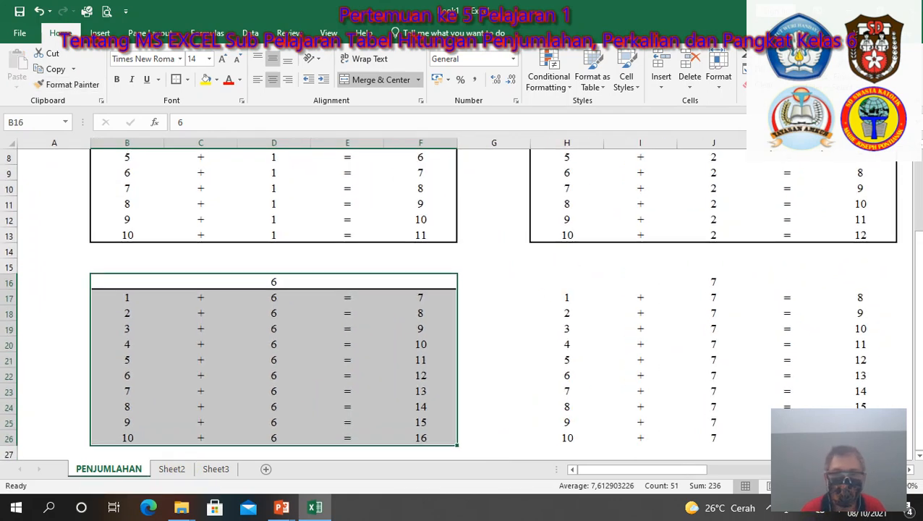
left_click(813, 485)
left_click(813, 486)
left_click(812, 486)
left_click(812, 486)
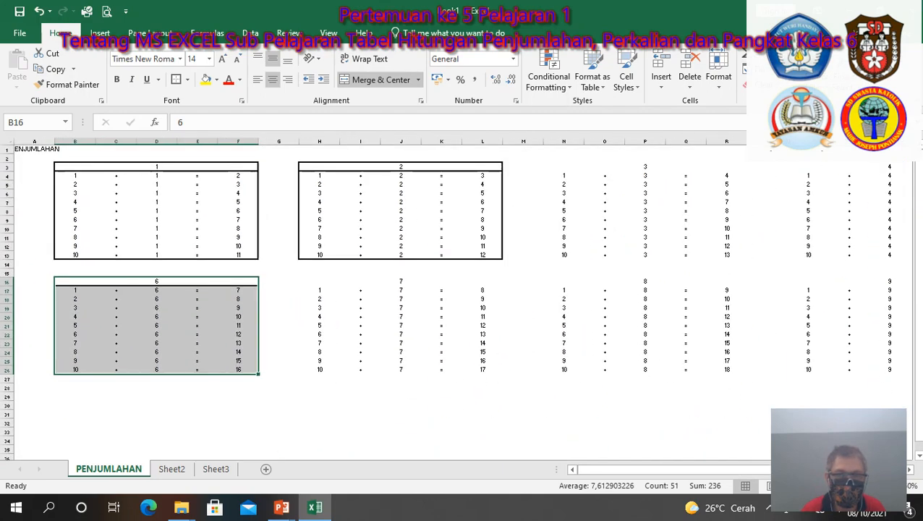
left_click(813, 486)
left_click(812, 486)
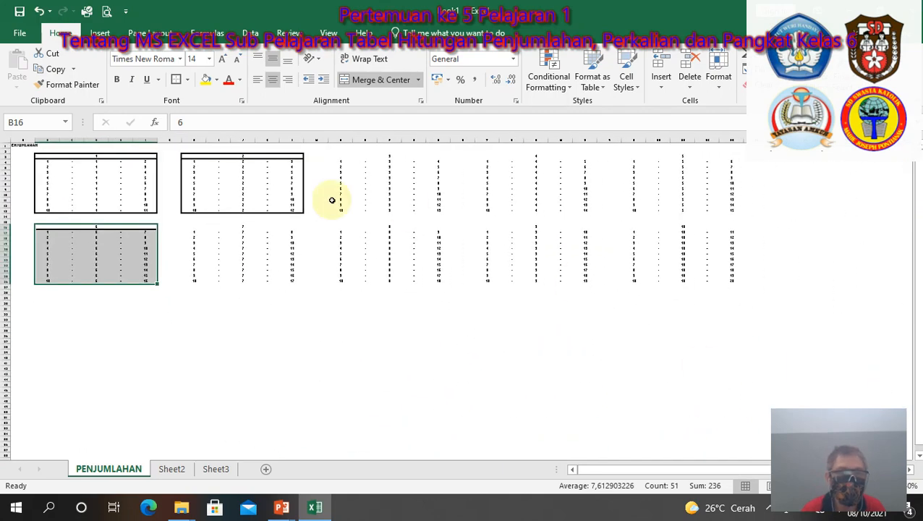
left_click(261, 154)
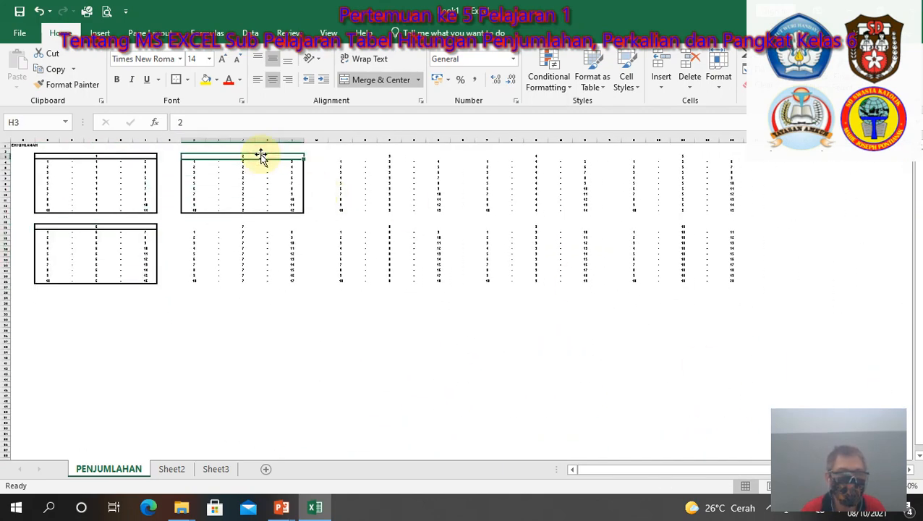
mouse_move(261, 154)
left_mouse_down()
mouse_move(253, 182)
mouse_move(262, 156)
left_mouse_up()
key("shift+Down")
key("shift+Down")
key("shift+Down")
key("shift+Down")
key("shift+Down")
key("shift+Down")
key("shift+Down")
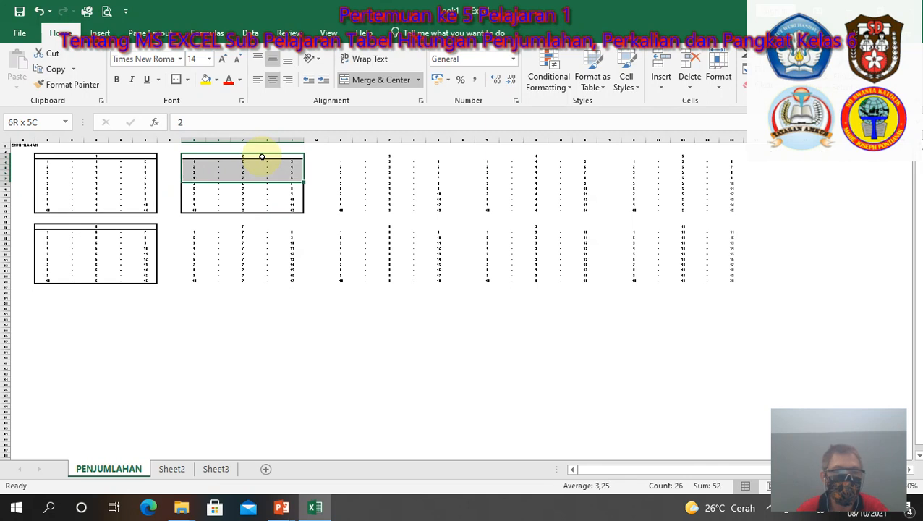
key("shift+Down")
key("shift+Down")
key("shift+Down")
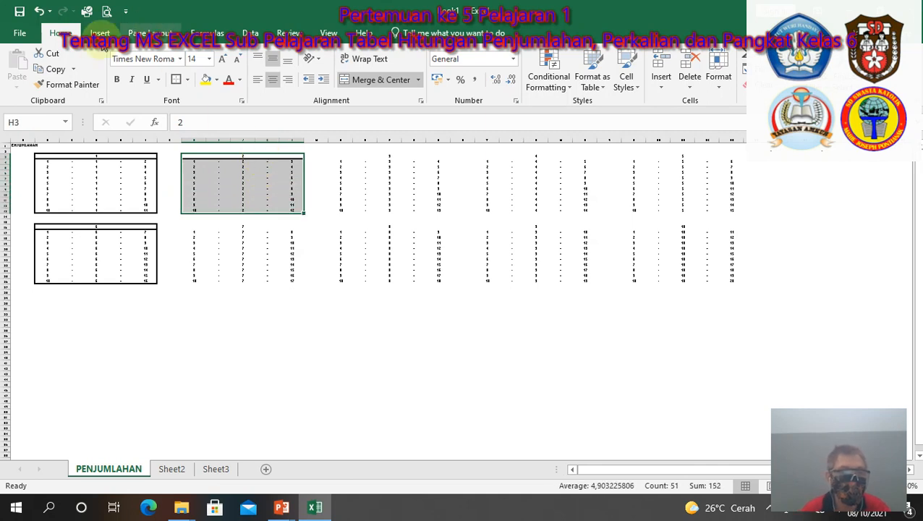
left_click(66, 84)
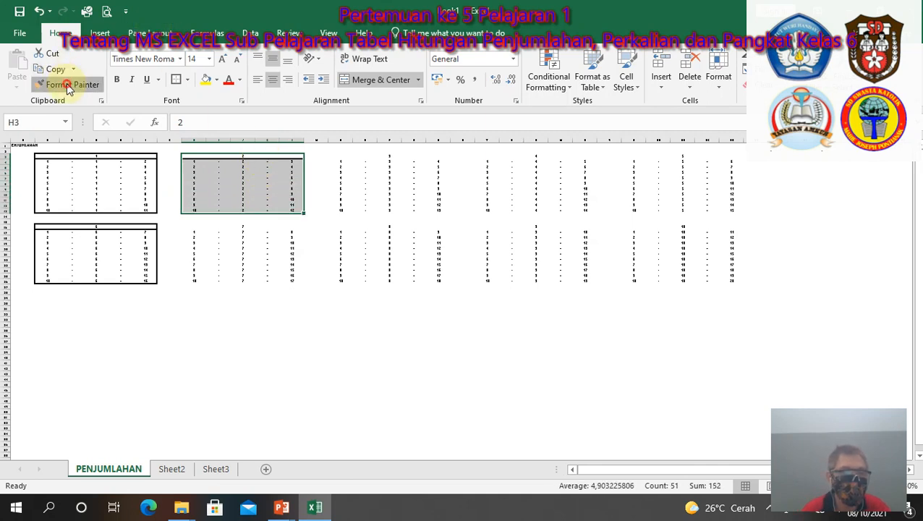
left_click(341, 158)
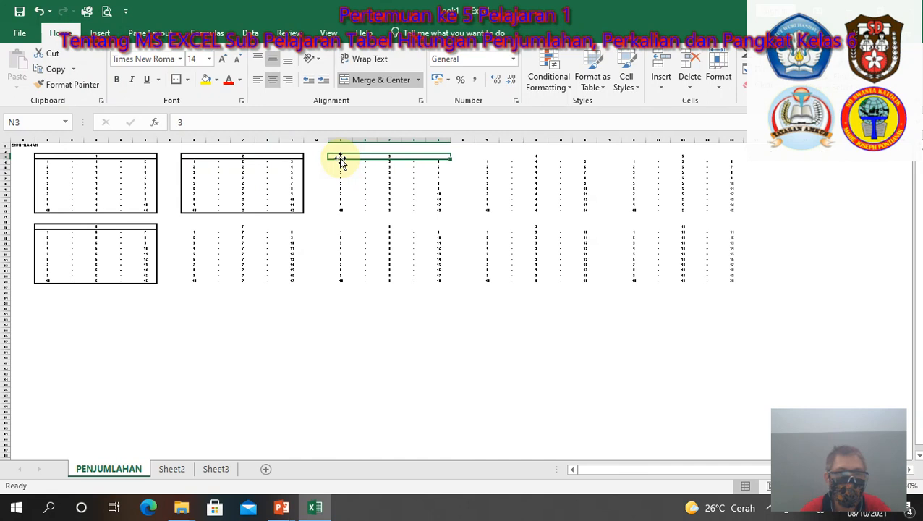
Step: Try again to paint the formatting of H3:L13 onto the table headed 3 from N2, and undo both format-painting attempts
left_click(283, 157)
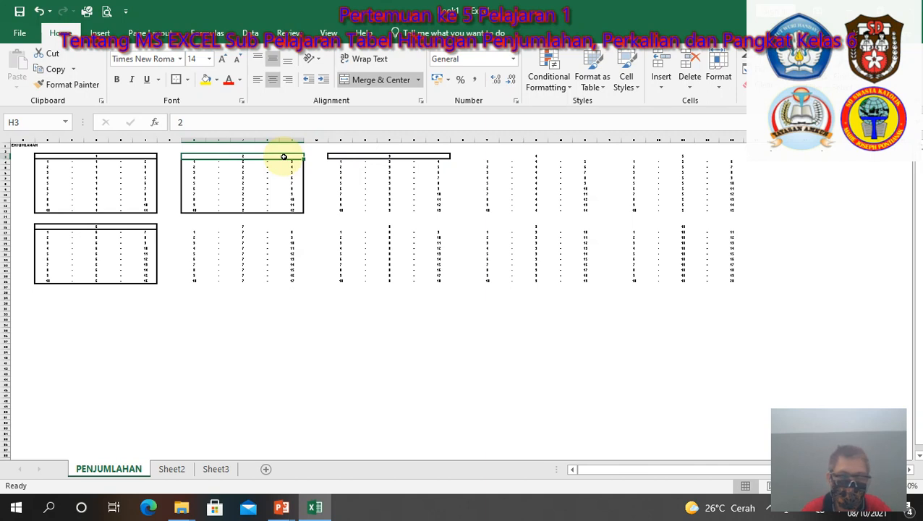
key("shift+Down")
key("shift+Down")
key("shift+Down")
key("shift+Down")
key("shift+Down")
key("shift+Down")
key("shift+Down")
key("shift+Down")
key("shift+Down")
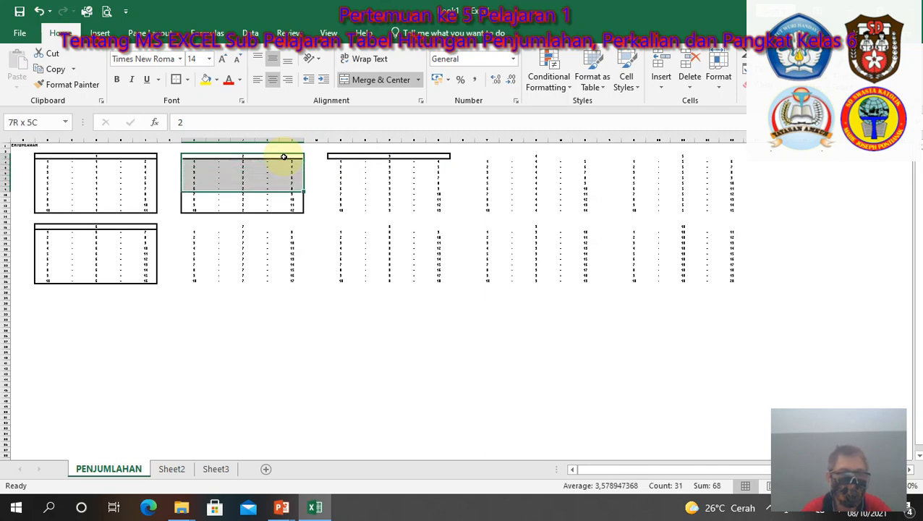
key("shift+Down")
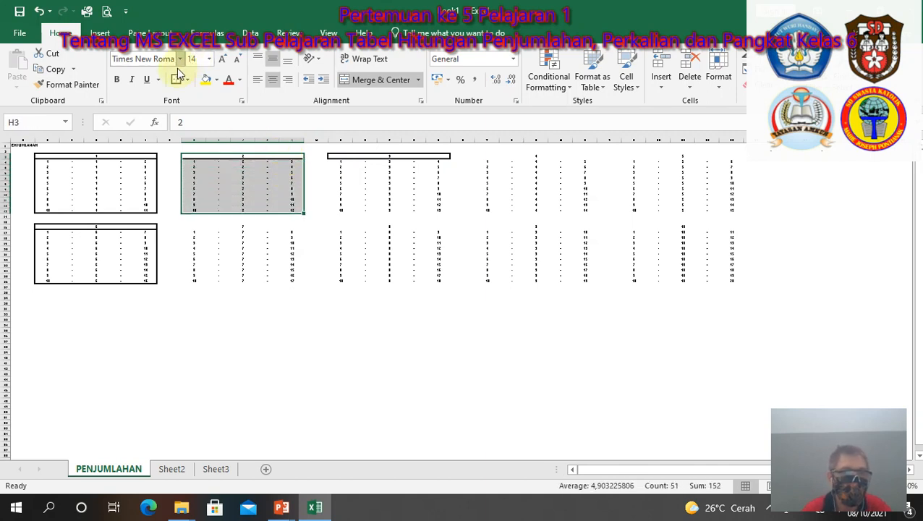
left_click(85, 85)
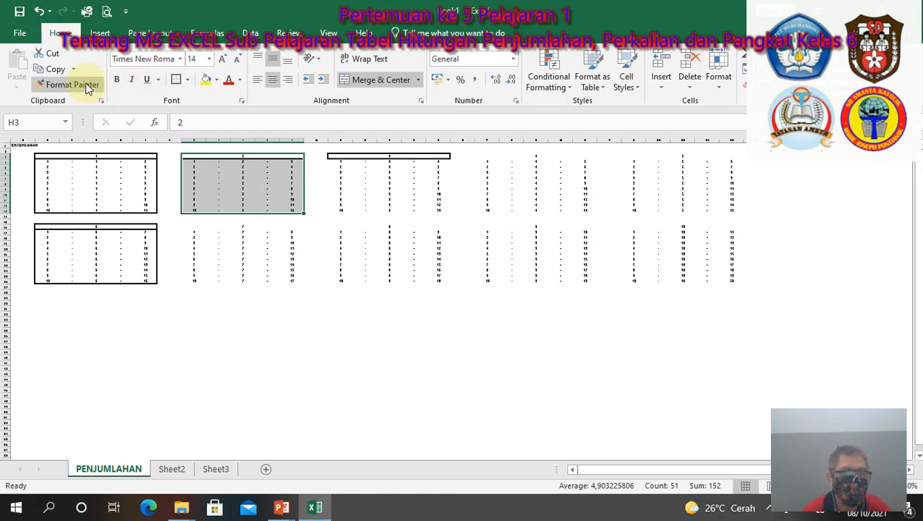
left_click(350, 154)
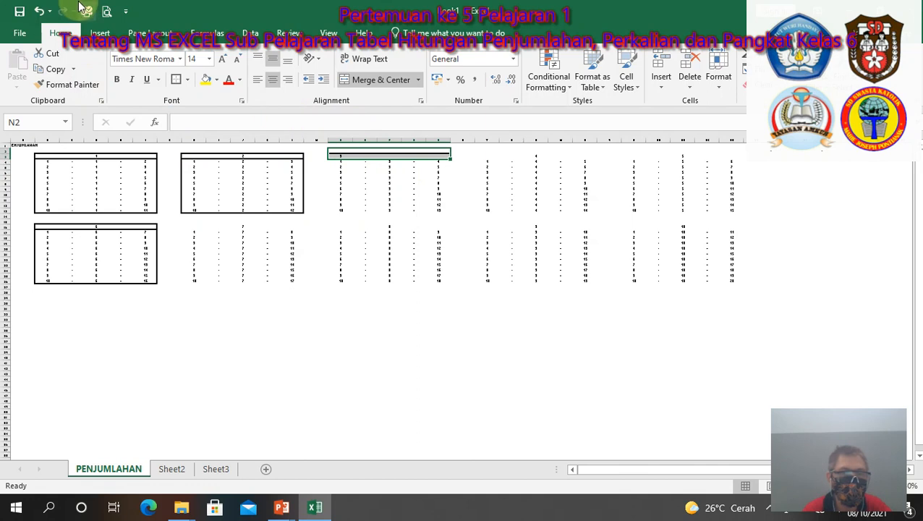
left_click(38, 11)
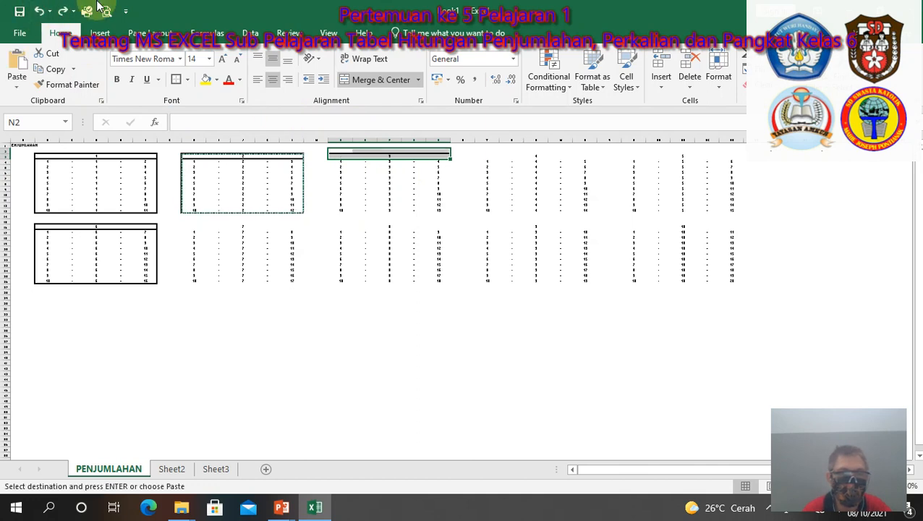
left_click(38, 12)
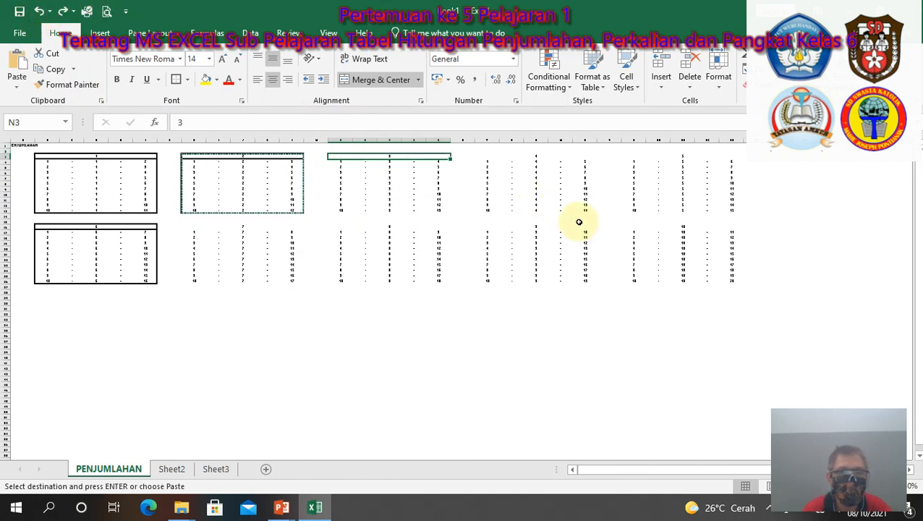
Step: Copy the formatting of the table headed 2, H3:L13, onto the tables headed 3, 7 and 8, keeping Format Painter active for repeated use
left_click(909, 470)
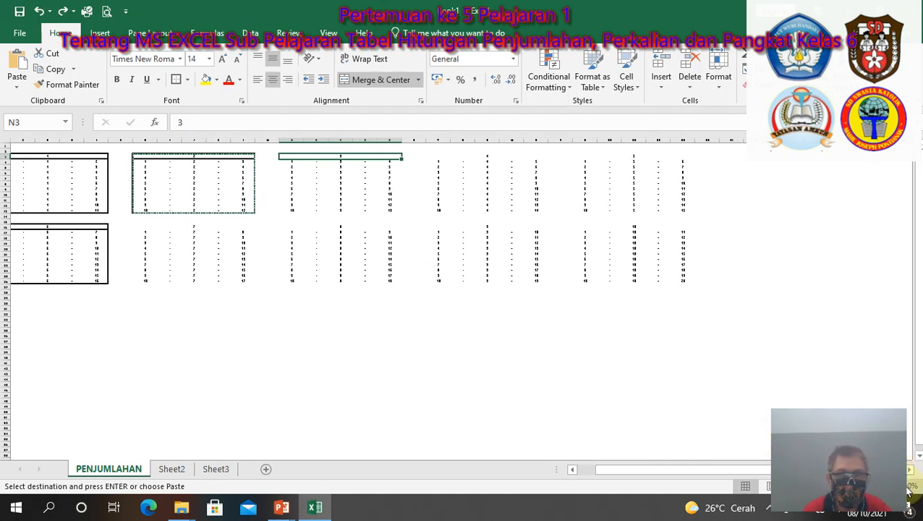
left_click(893, 486)
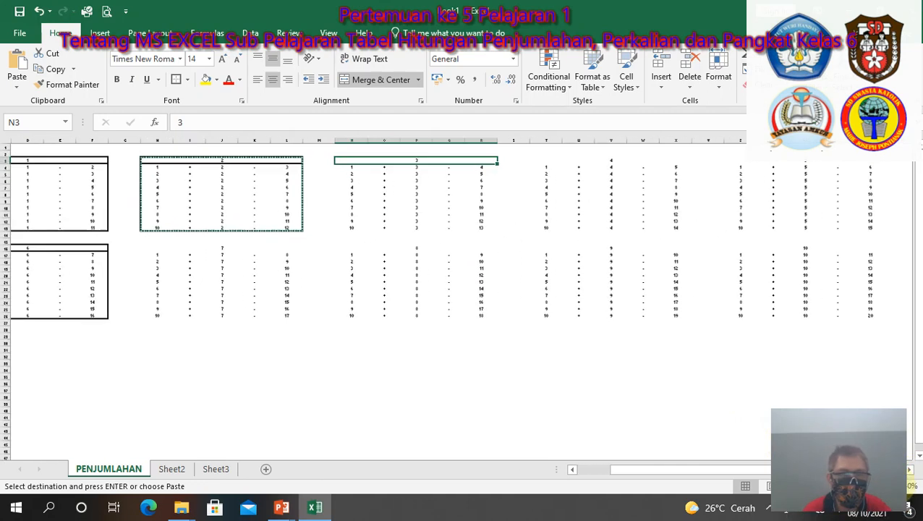
left_click(893, 486)
left_click(893, 485)
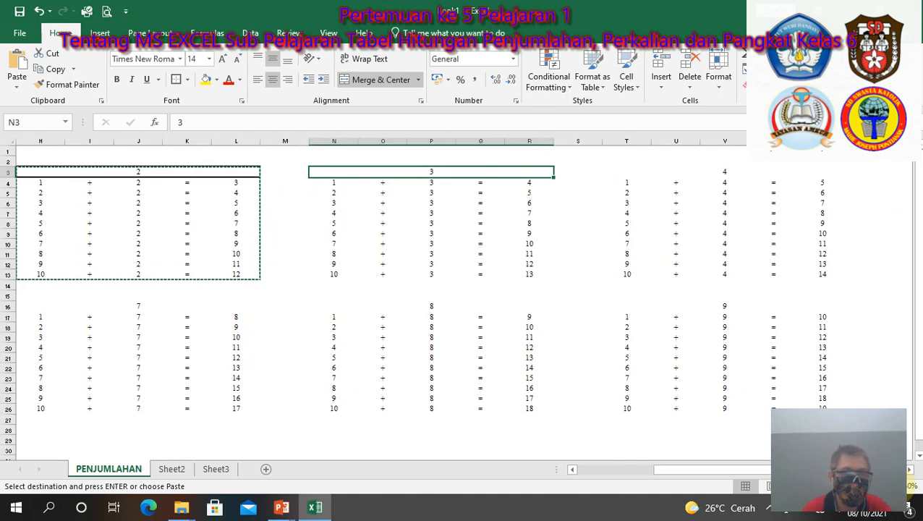
left_click(893, 486)
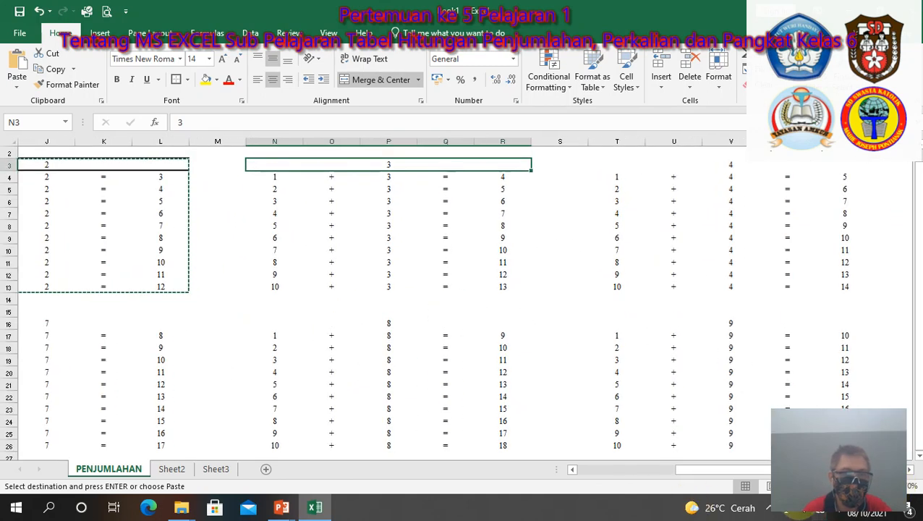
left_click_drag(783, 469, 738, 474)
left_click_drag(303, 164, 300, 286)
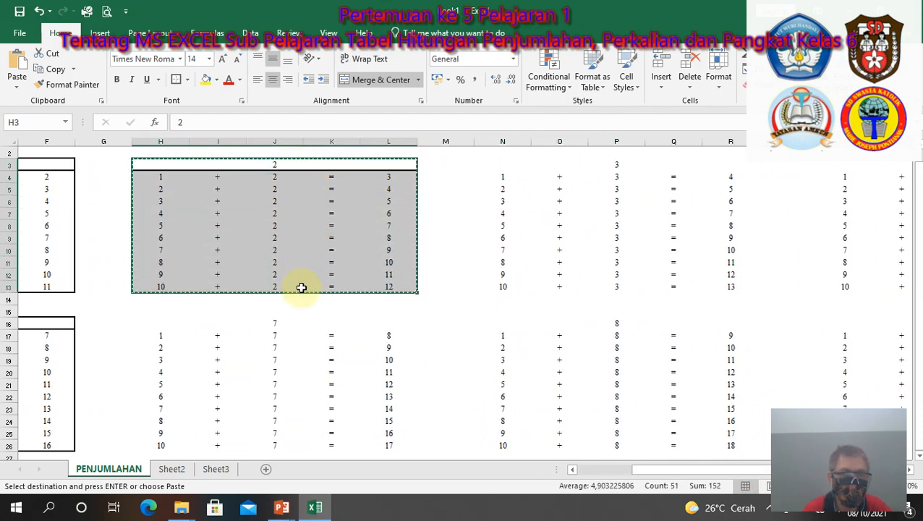
left_click(67, 84)
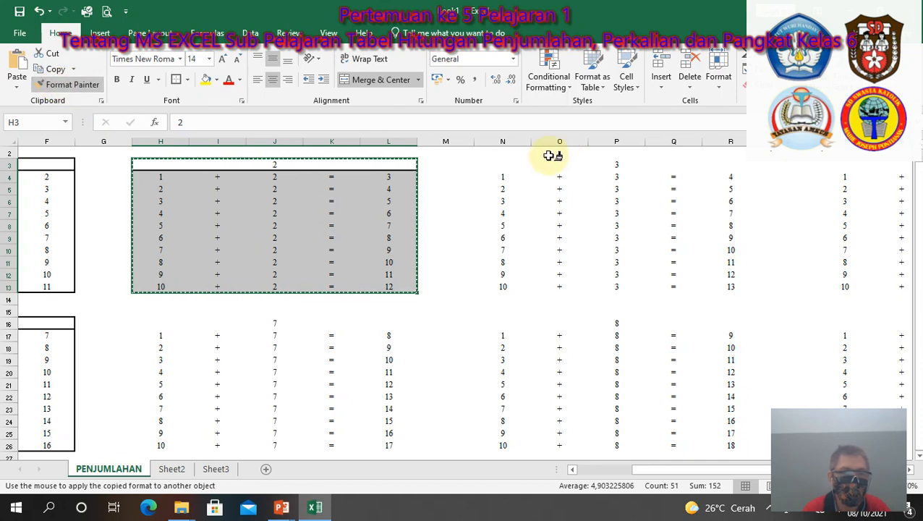
left_click_drag(562, 164, 565, 287)
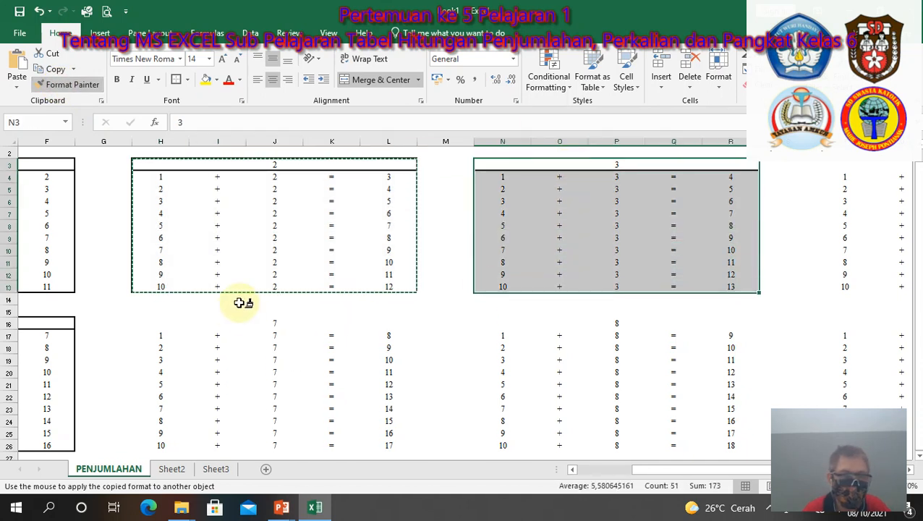
left_click_drag(221, 322, 213, 444)
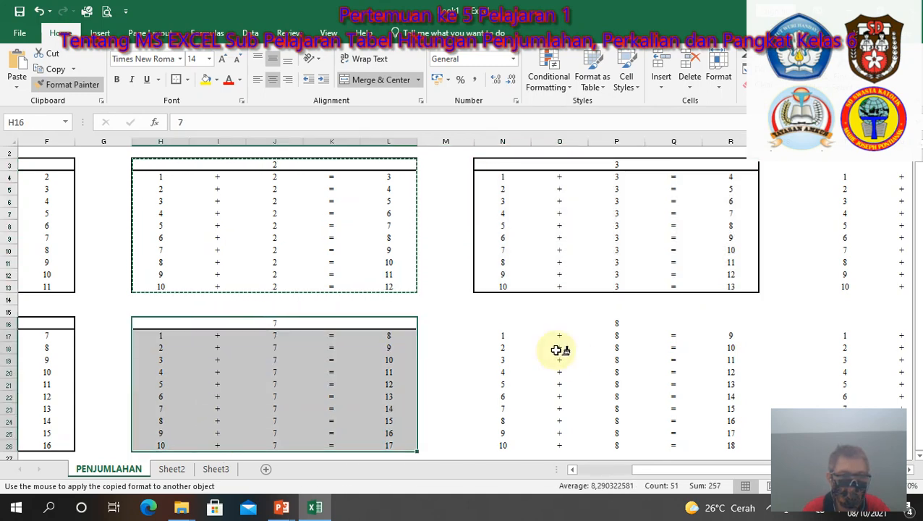
left_click_drag(556, 324, 572, 442)
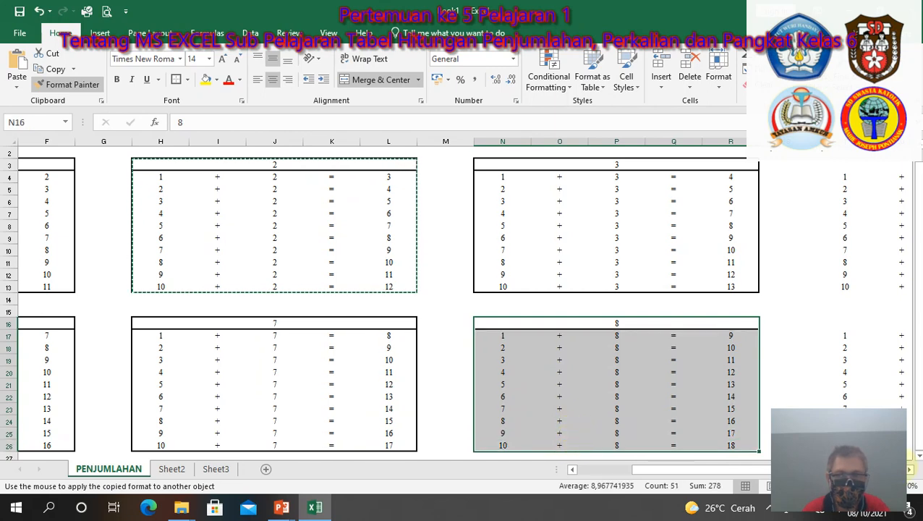
Step: Paint the same table formatting onto the tables headed 4, T3:X13, and 9, T16:X26
left_click(910, 470)
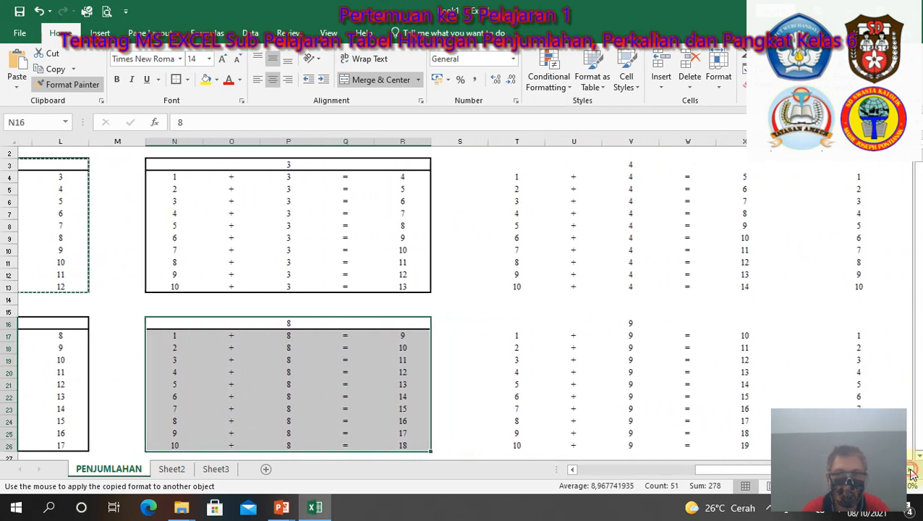
left_click_drag(558, 164, 548, 288)
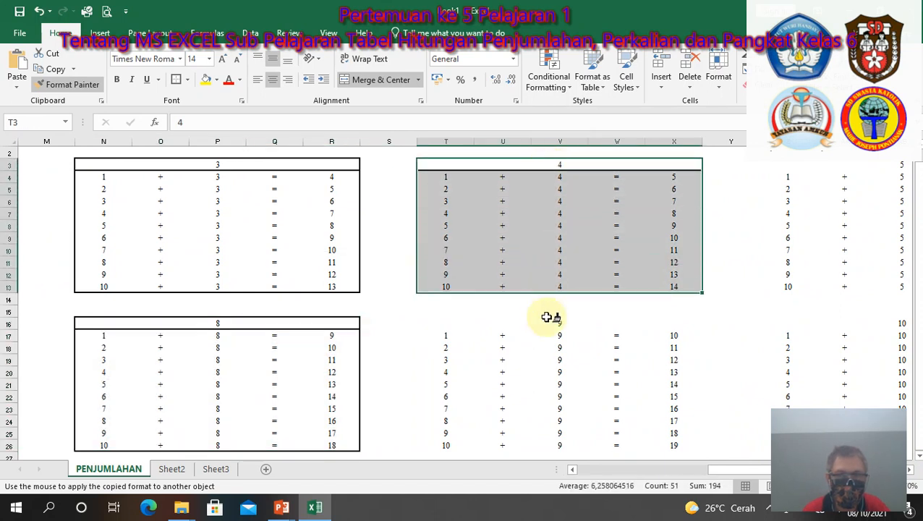
left_click_drag(547, 322, 562, 444)
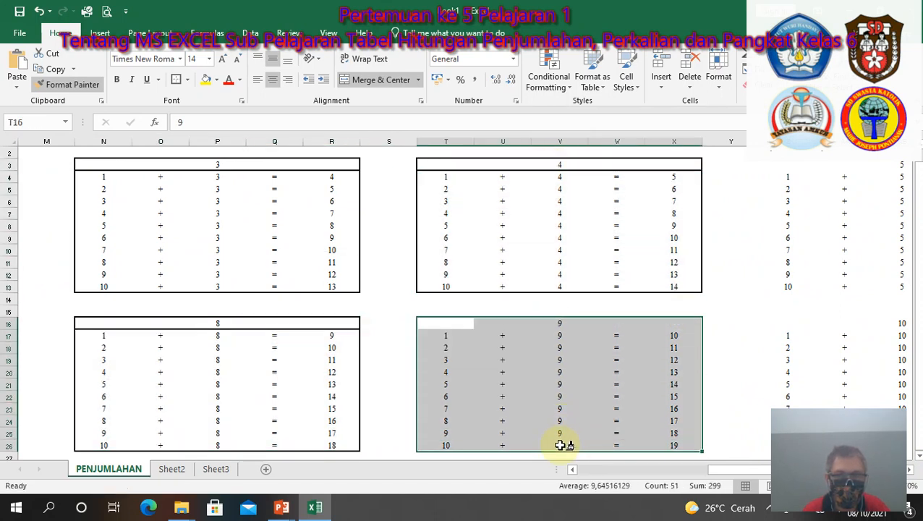
Step: Paint the same formatting onto the tables headed 5, Z3:AD13, and 10, Z16:AD26, and turn Format Painter off
left_click(909, 469)
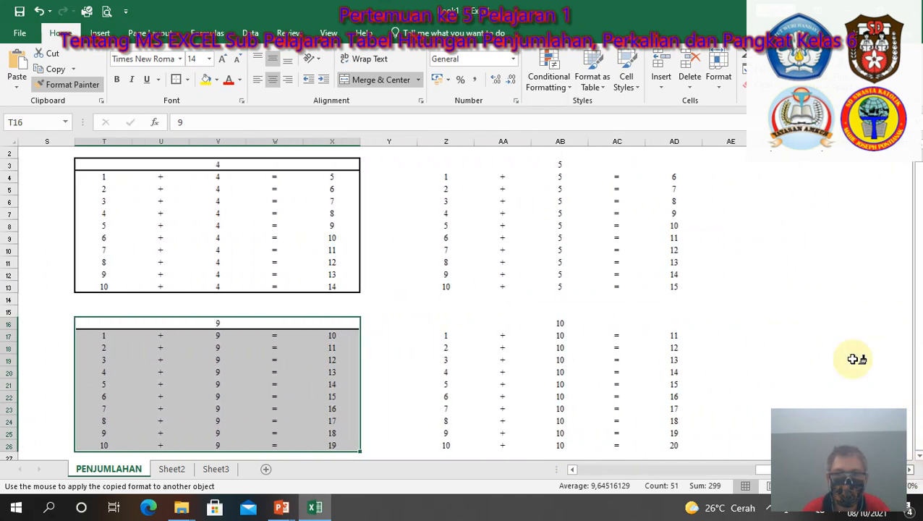
mouse_move(583, 165)
left_mouse_down()
mouse_move(582, 266)
mouse_move(569, 289)
left_mouse_up()
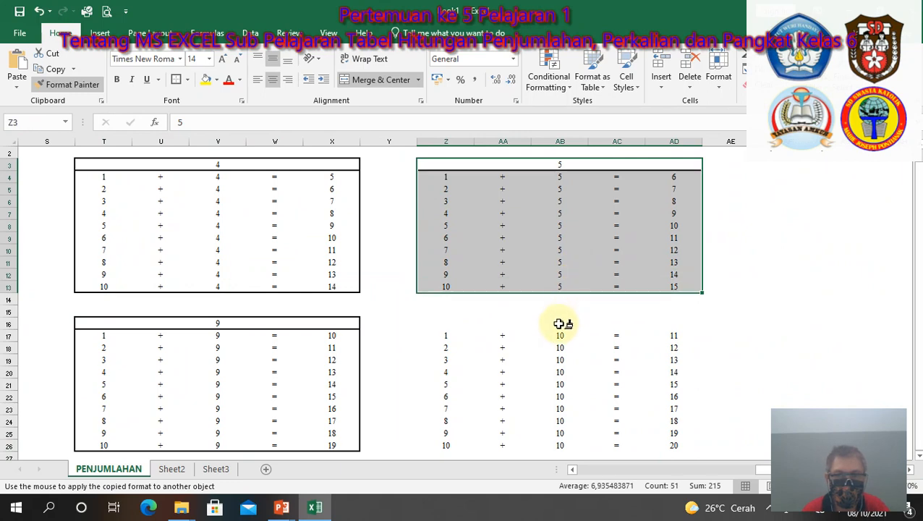
right_click(557, 323)
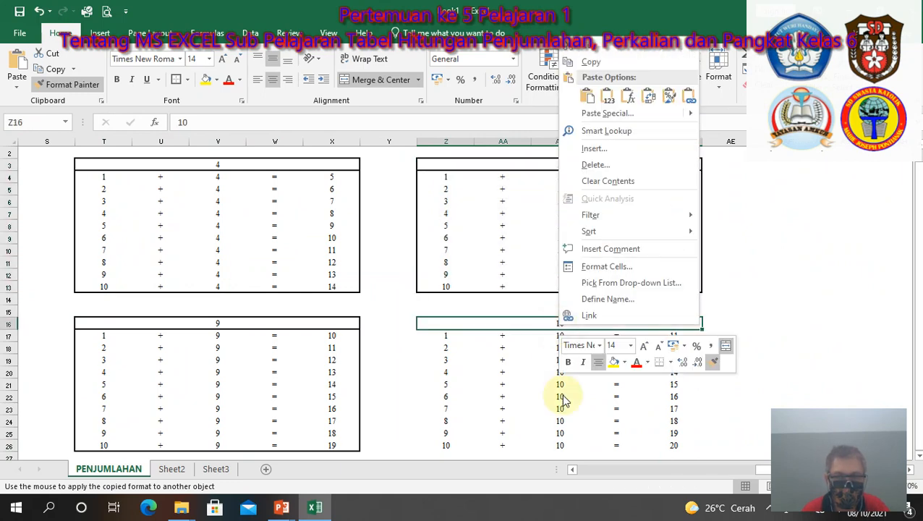
left_click(807, 268)
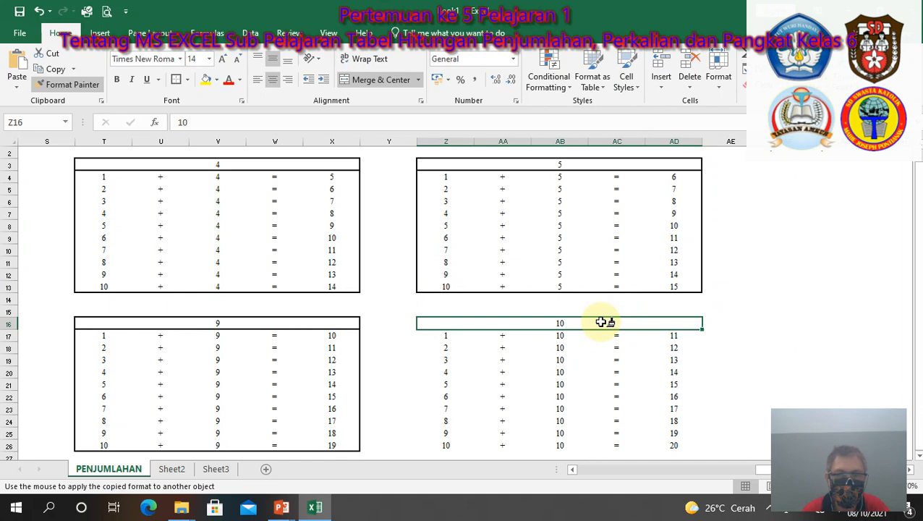
mouse_move(599, 322)
left_mouse_down()
mouse_move(570, 391)
mouse_move(562, 448)
left_mouse_up()
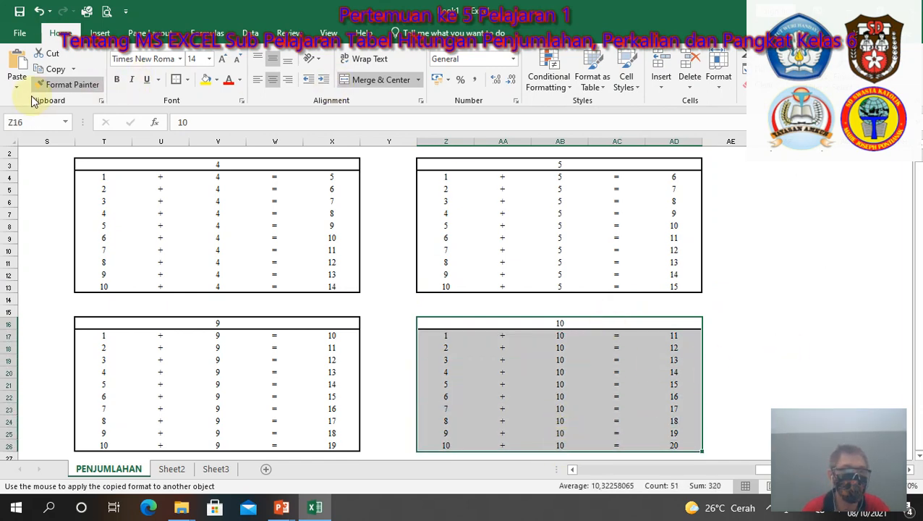
left_click(82, 78)
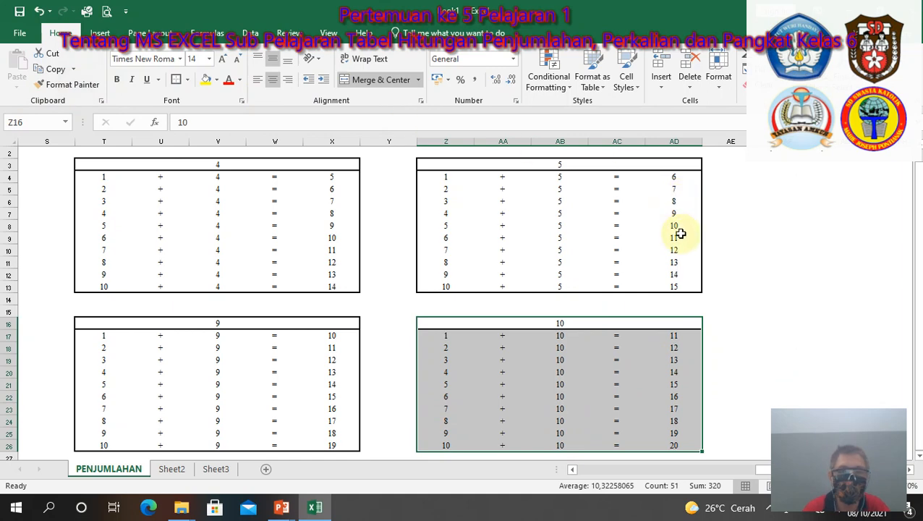
left_click(774, 271)
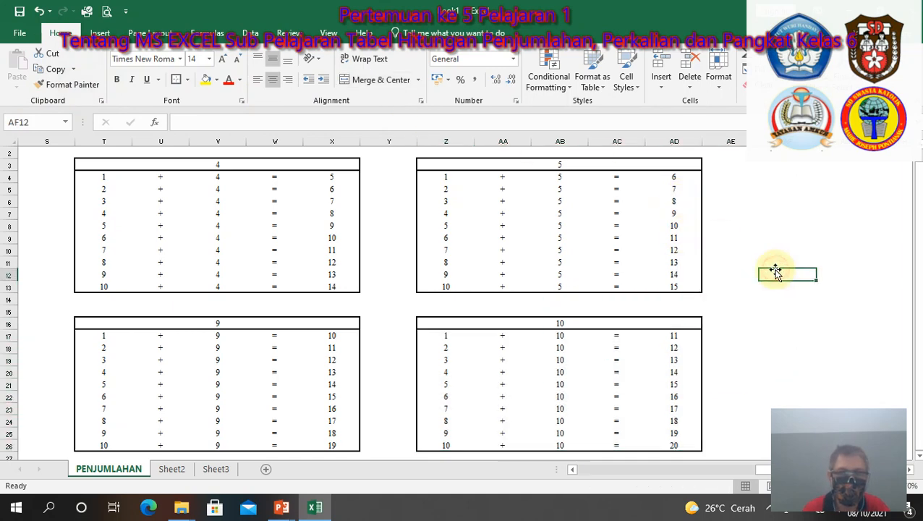
Step: Start saving the workbook
left_click(20, 11)
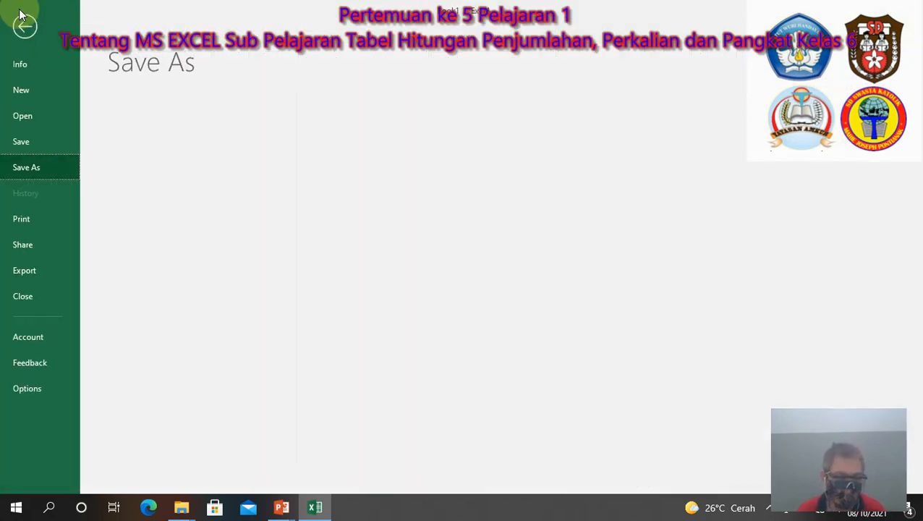
Step: Save the workbook in the Documents folder under the name TABEL MTK KU
left_click(192, 246)
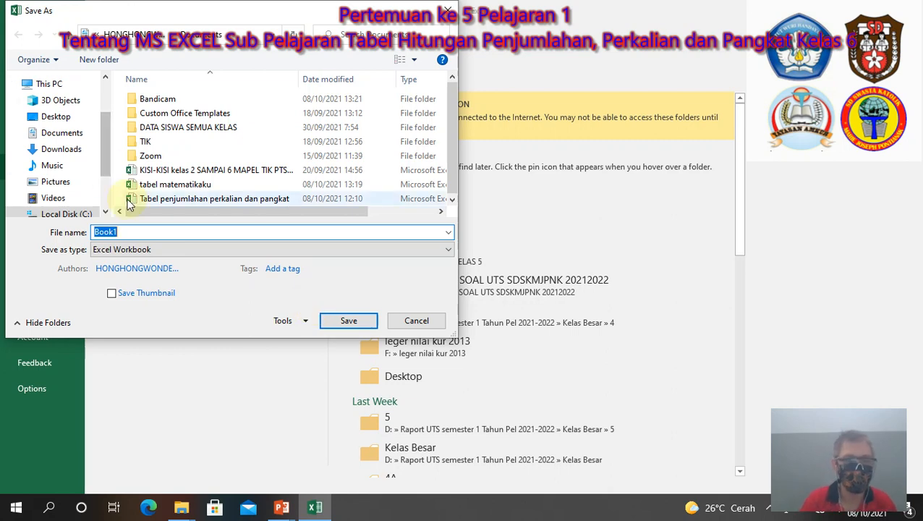
type("t")
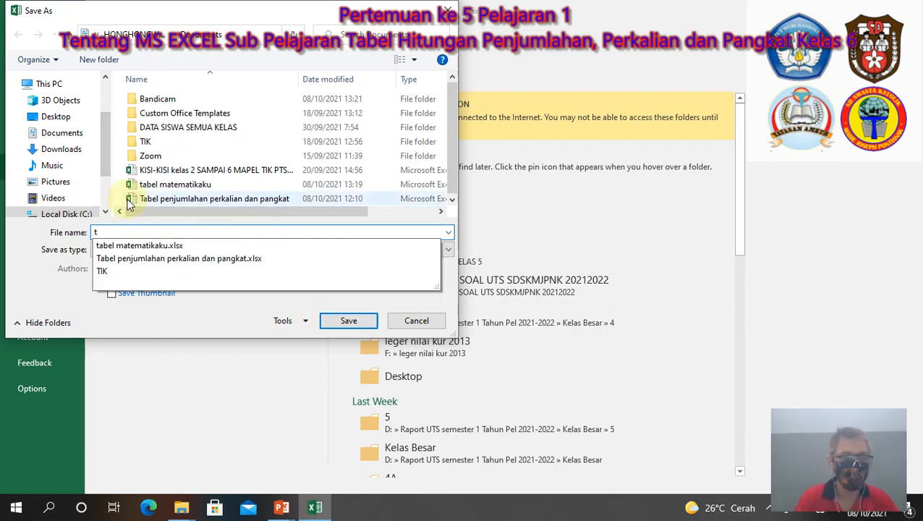
type("ABEL")
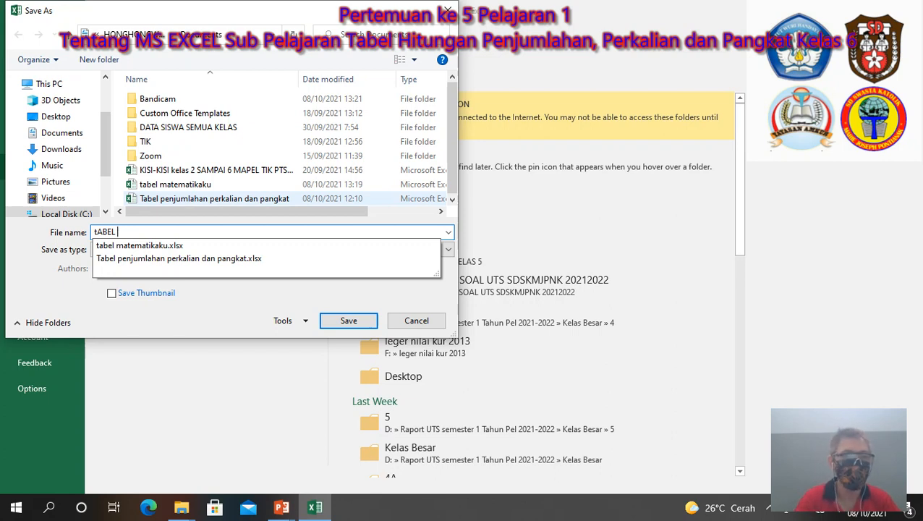
key("BackSpace")
key("BackSpace")
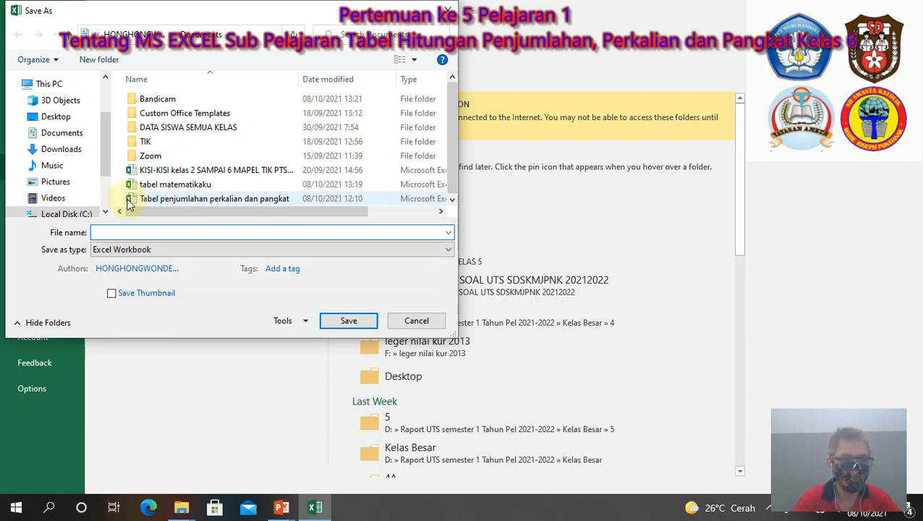
type("TABEL")
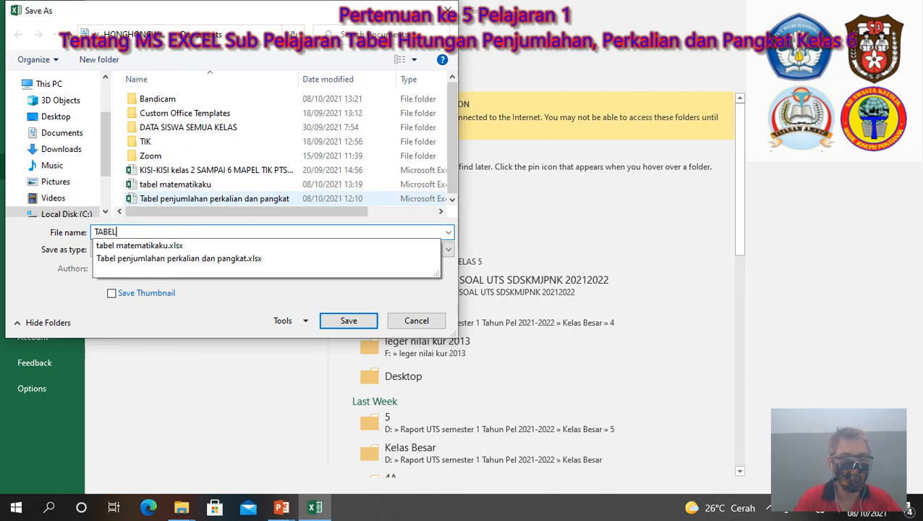
type(" MTK KU")
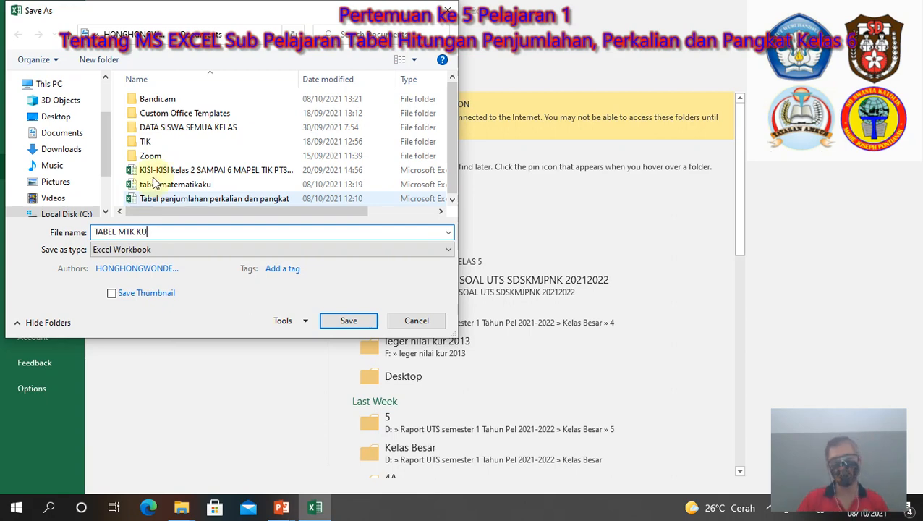
left_click(356, 322)
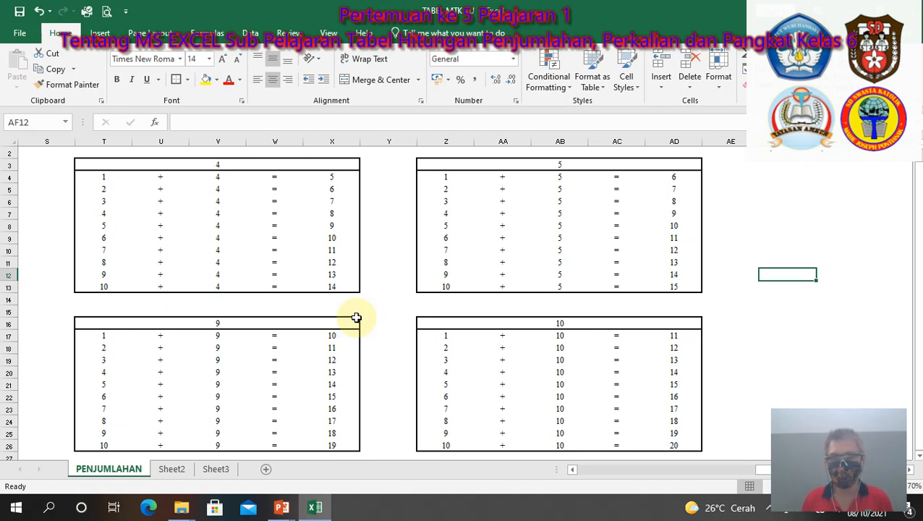
Step: Set the PENJUMLAHAN sheet's tab color to the standard red
right_click(109, 470)
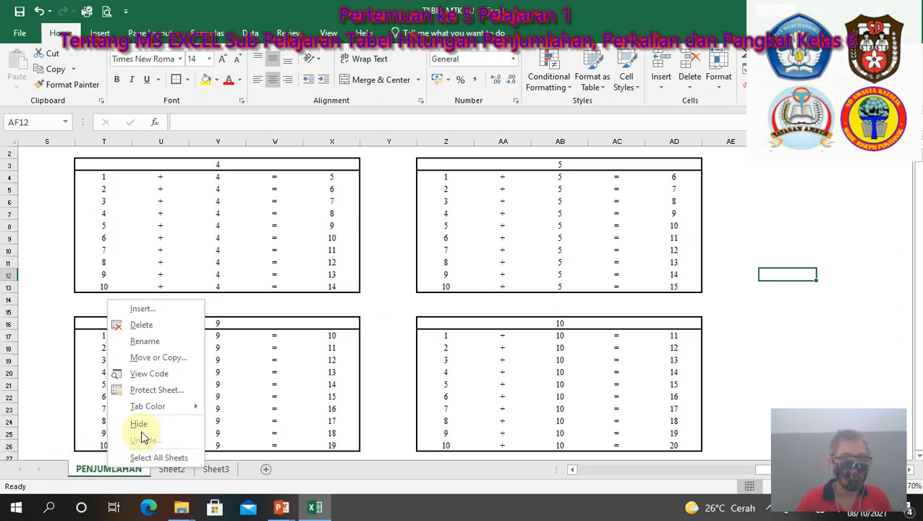
mouse_move(183, 410)
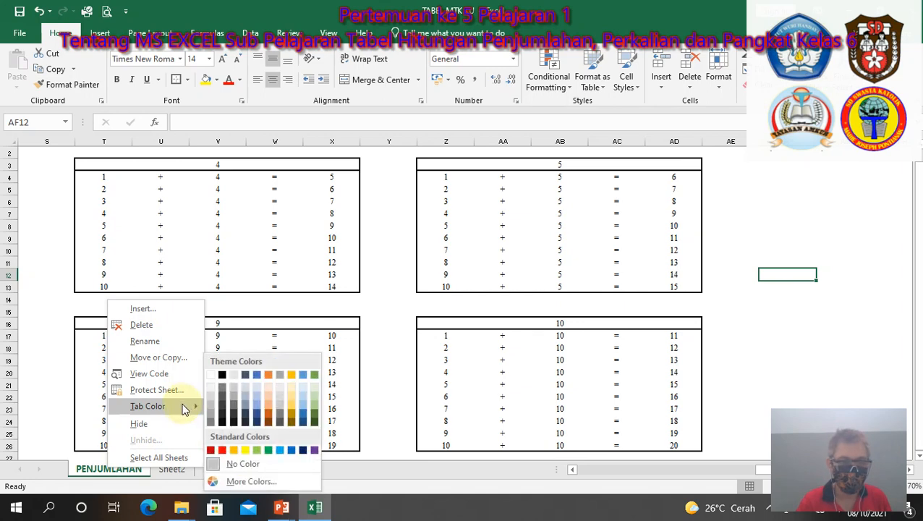
left_click(221, 450)
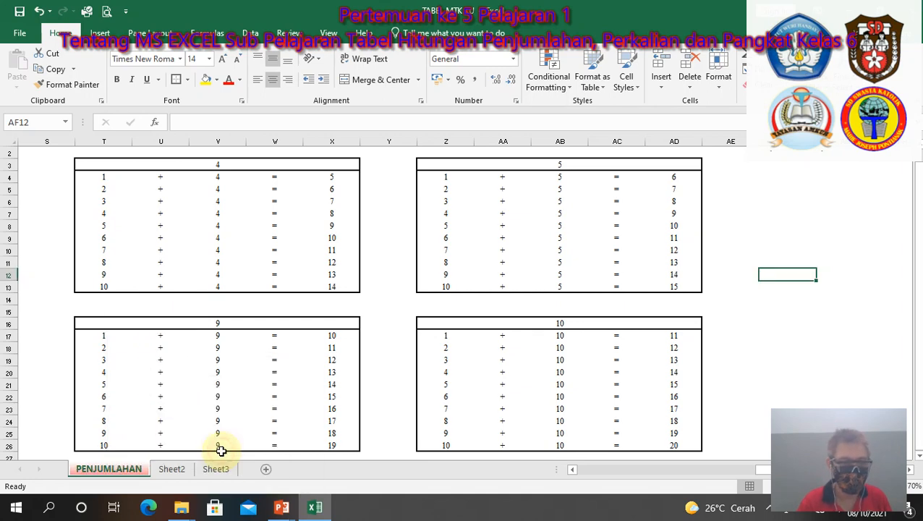
Step: Create a copy of the PENJUMLAHAN sheet within the same workbook, placed before the original
right_click(108, 472)
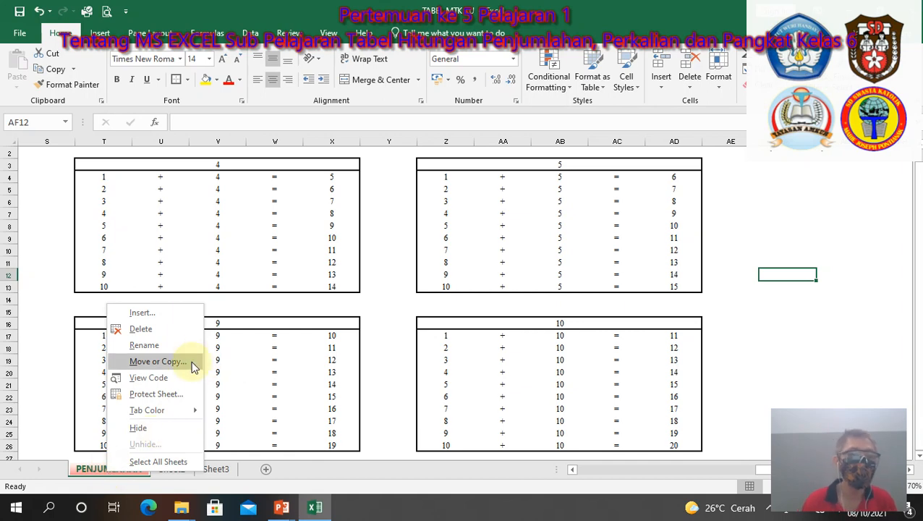
left_click(157, 361)
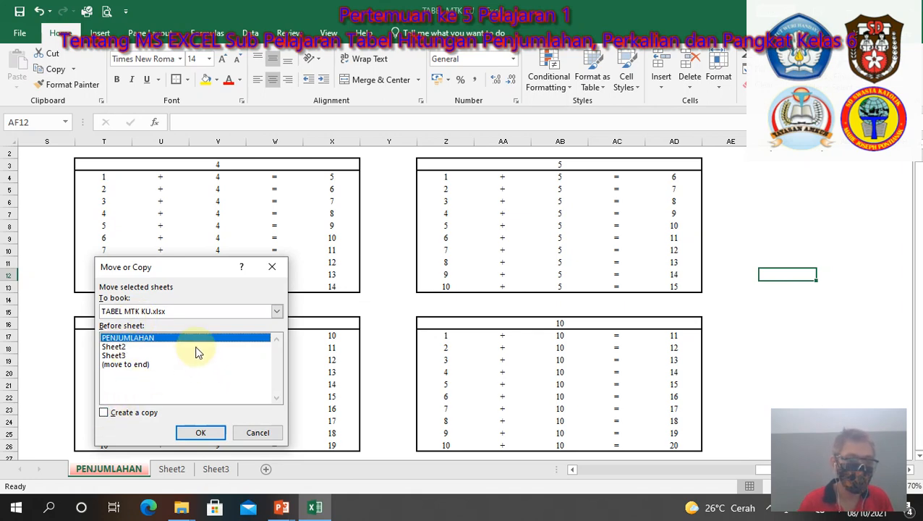
left_click(104, 413)
left_click(202, 432)
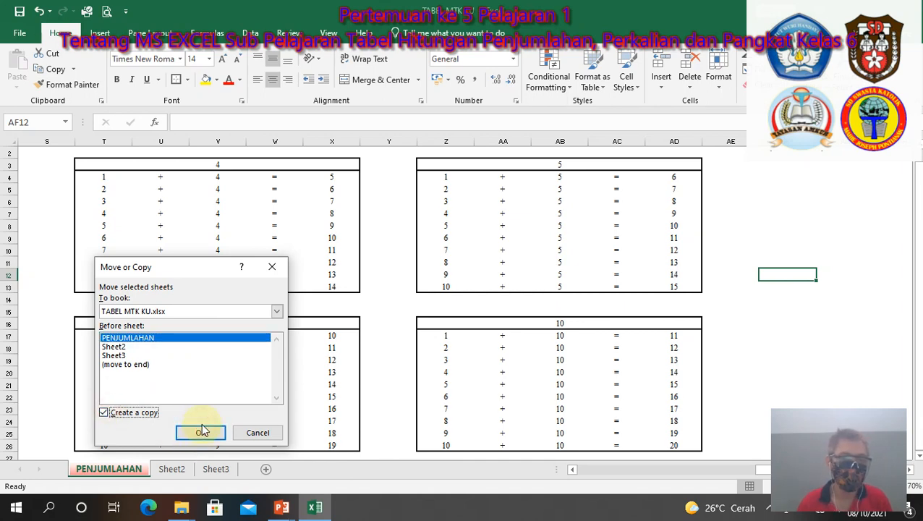
left_click(201, 432)
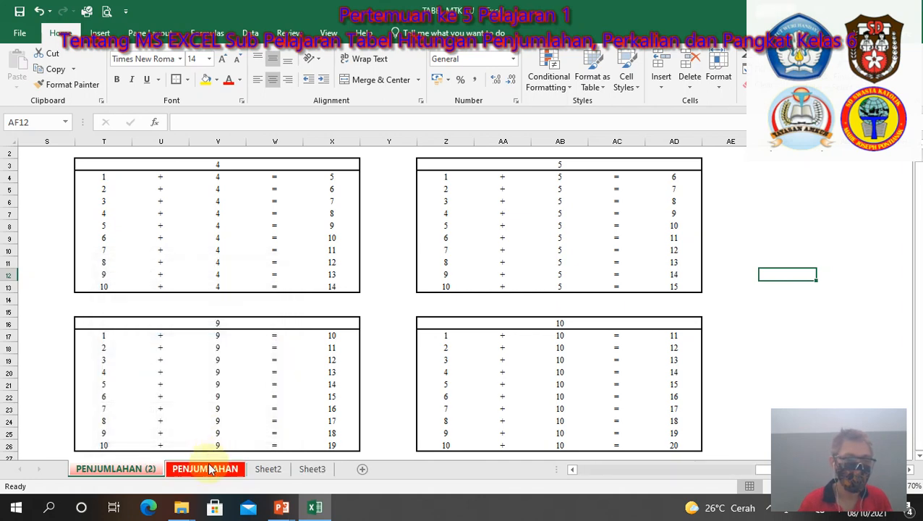
Step: Move the copied sheet so it sits between PENJUMLAHAN and Sheet2
left_click_drag(133, 470, 239, 474)
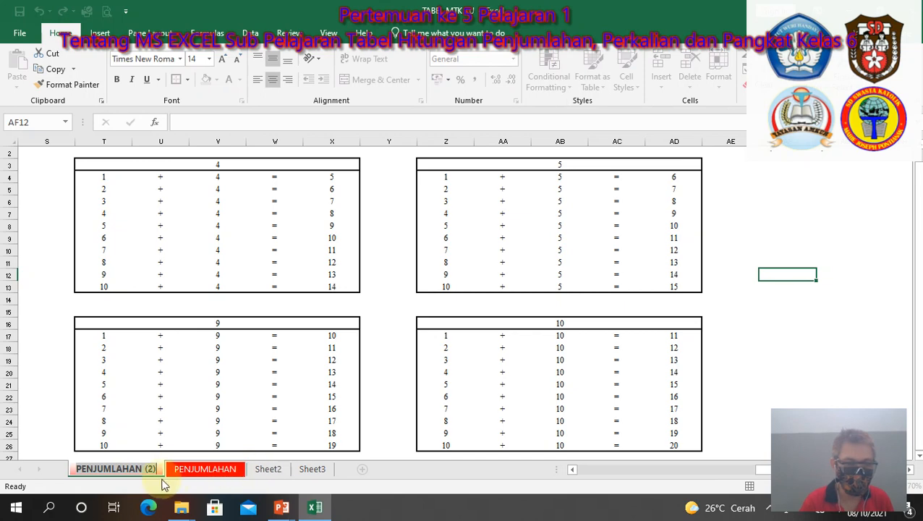
left_click(190, 418)
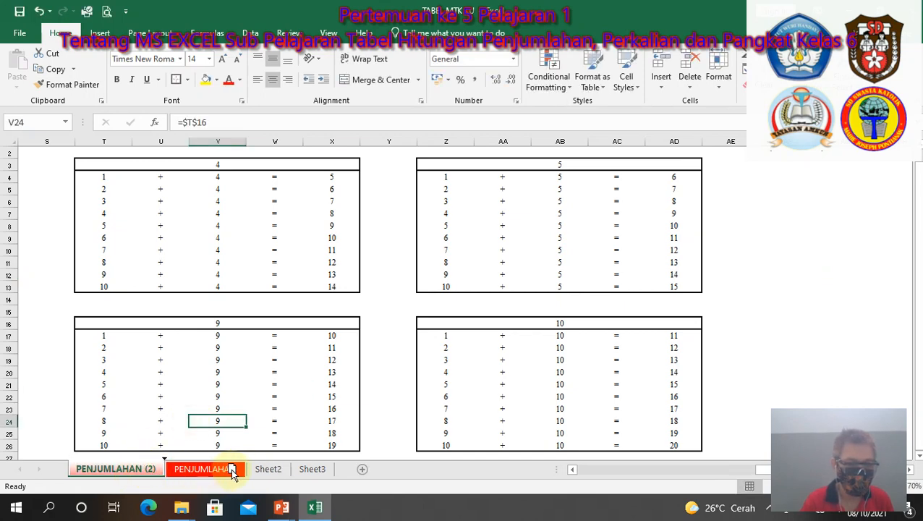
left_click_drag(255, 458, 257, 464)
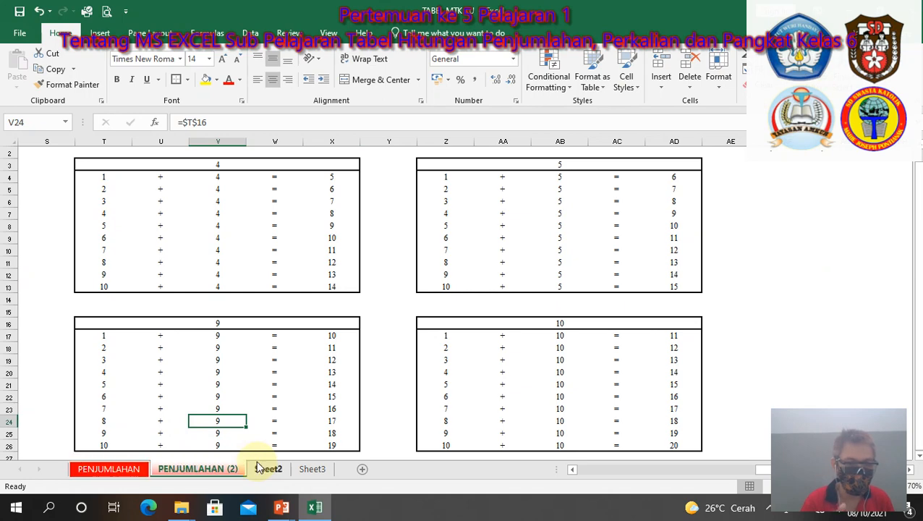
Step: Set the copied sheet's tab color to the standard yellow
right_click(239, 470)
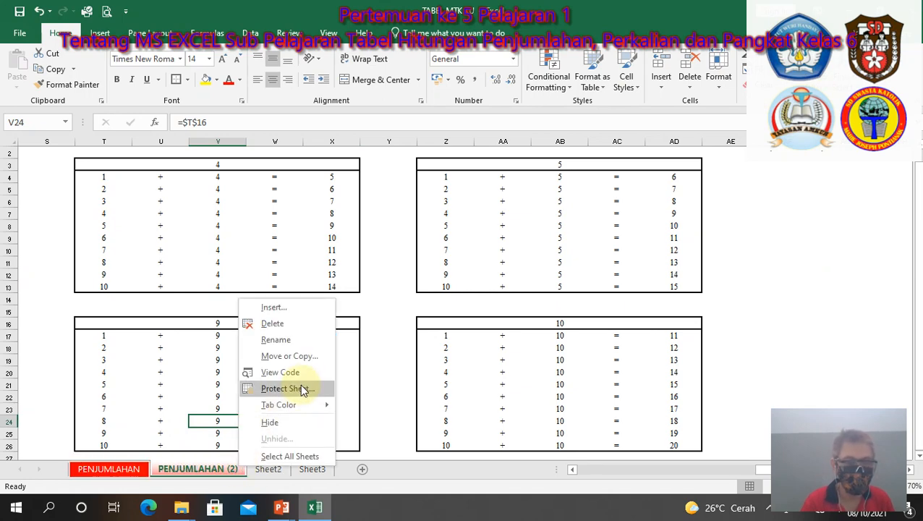
mouse_move(295, 404)
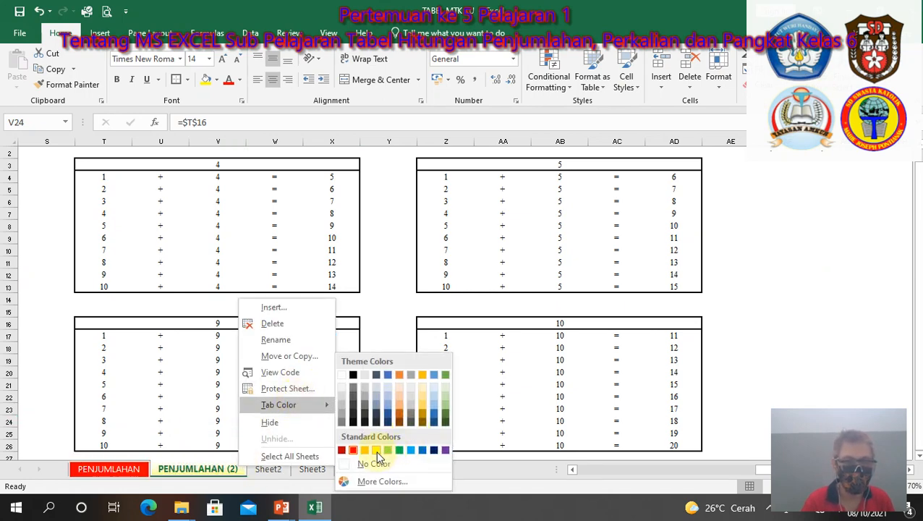
left_click(375, 450)
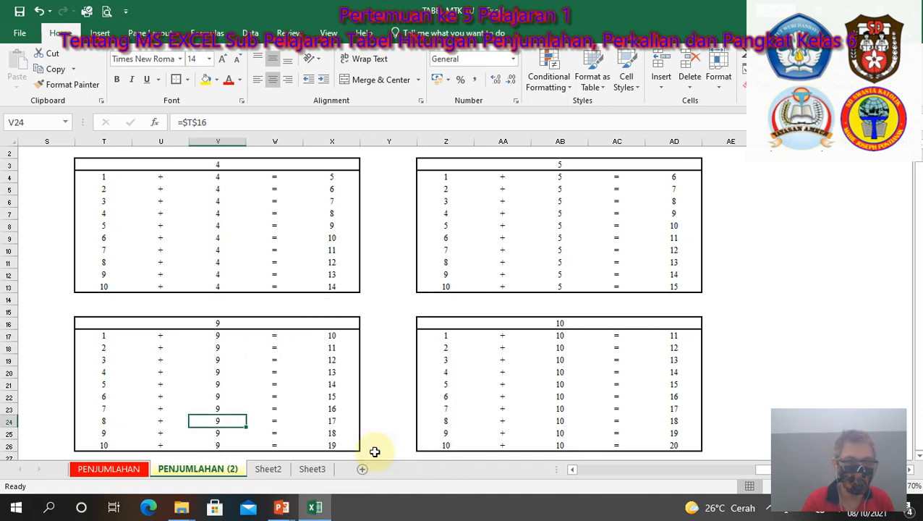
Step: Rename the copied sheet as PERKALIAN
double_click(234, 474)
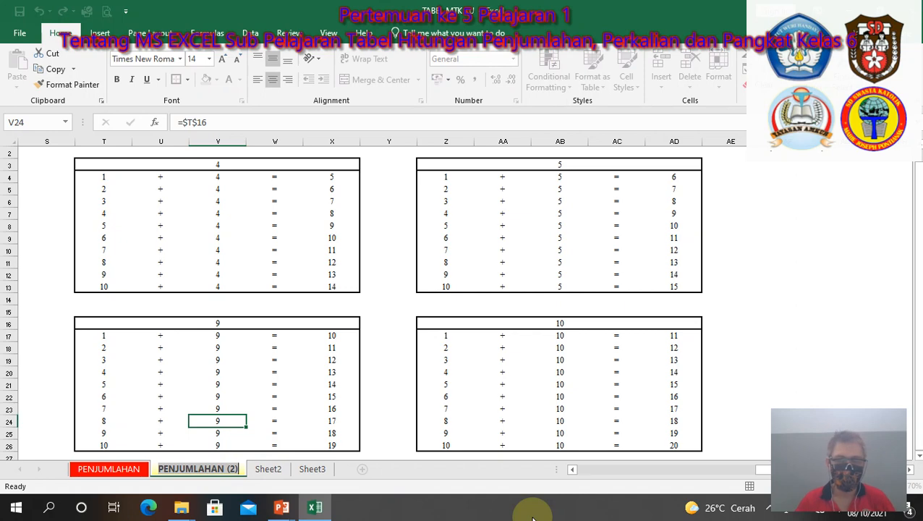
type("PERKAL")
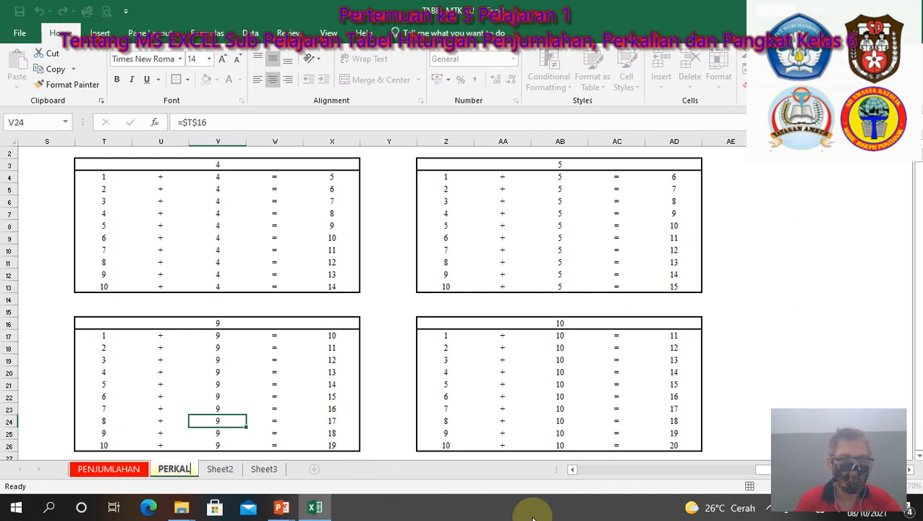
type("IAN")
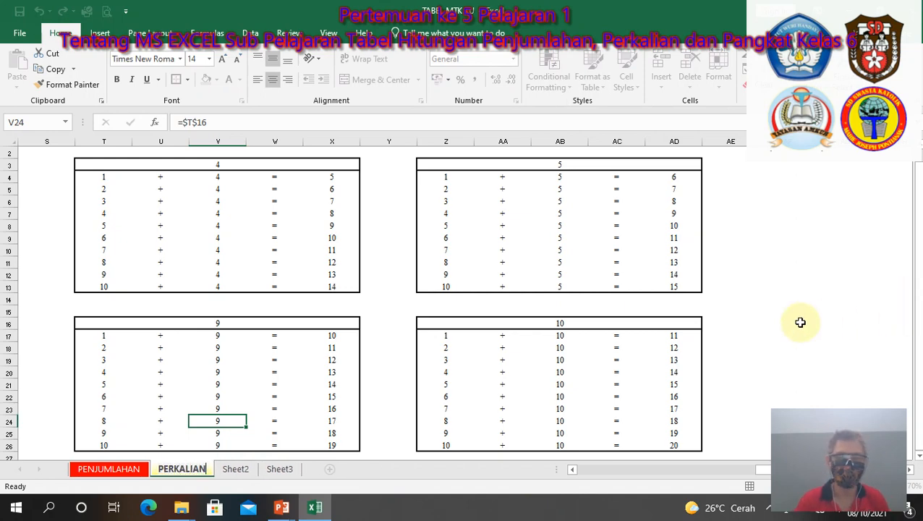
left_click(800, 322)
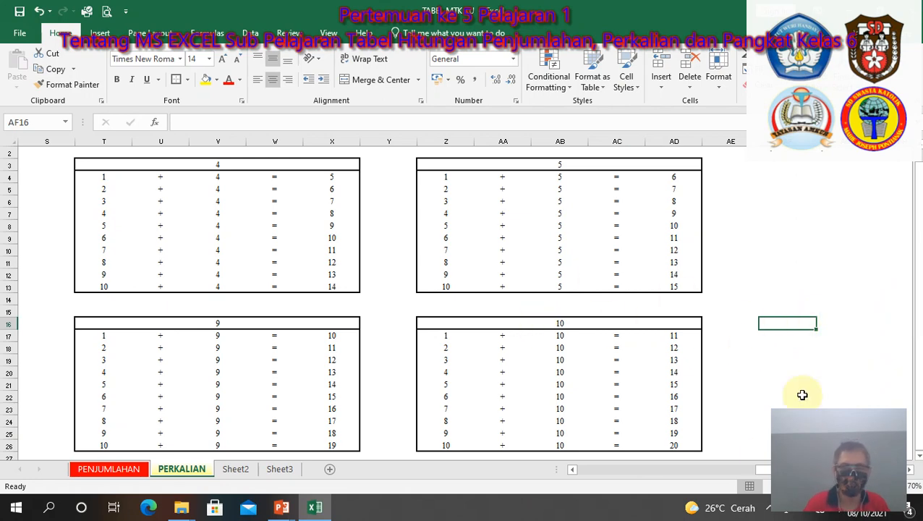
Step: On the PENJUMLAHAN sheet, merge and center the title in A1 across row 1 above all the tables, and make it bold
left_click(571, 470)
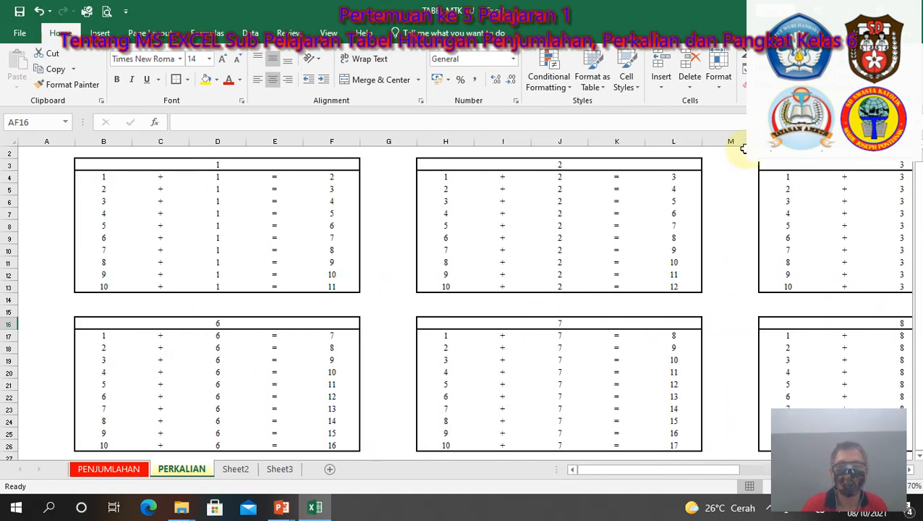
scroll(460, 302, "up", 1)
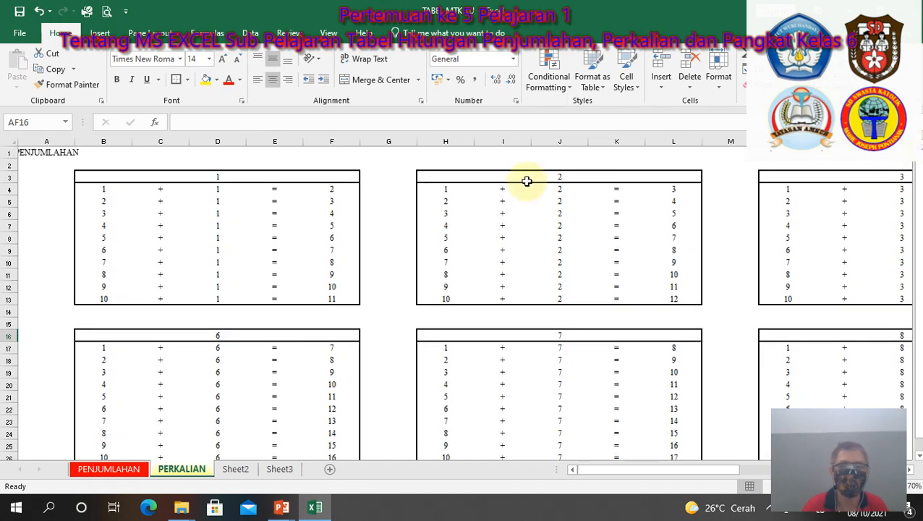
left_click(528, 153)
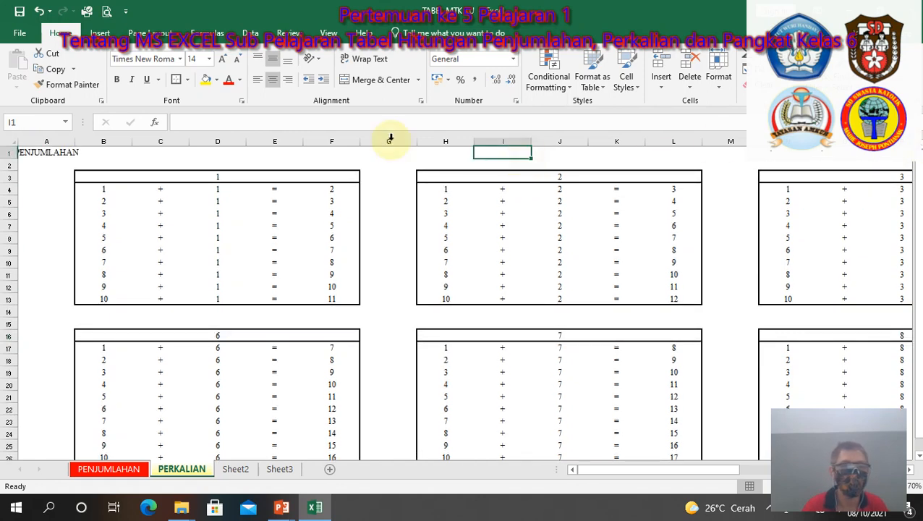
left_click(133, 470)
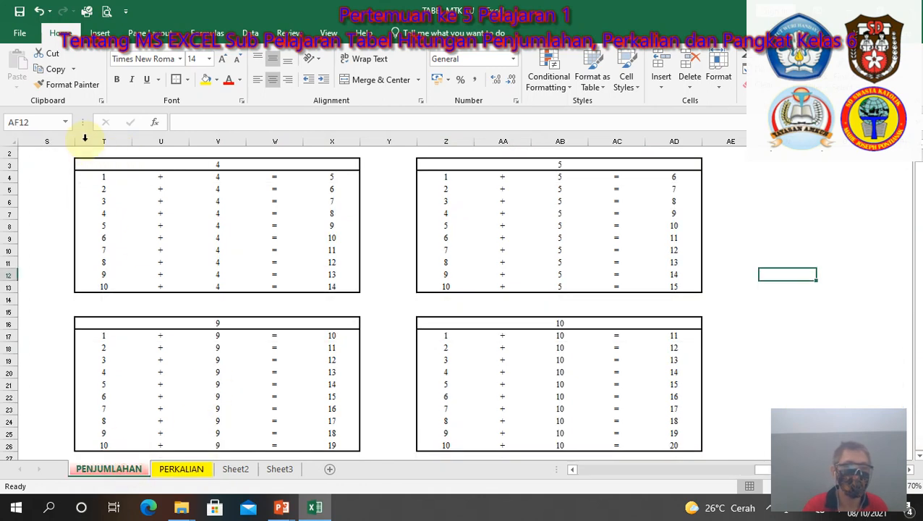
left_click(58, 156)
key("Up")
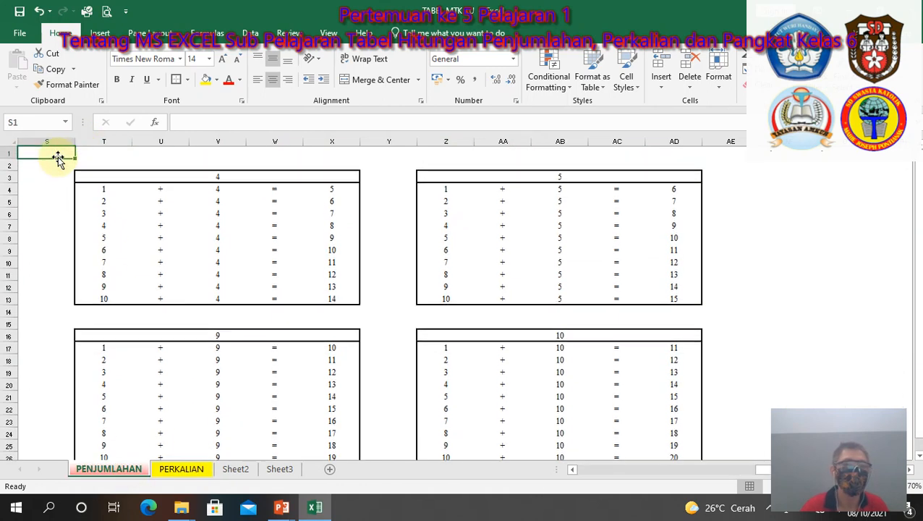
key("Home")
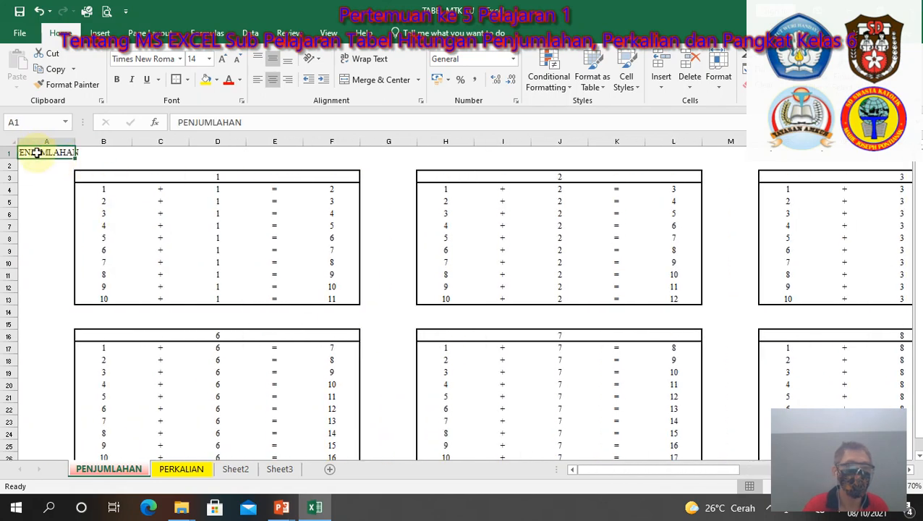
left_click_drag(36, 152, 765, 164)
left_click(389, 80)
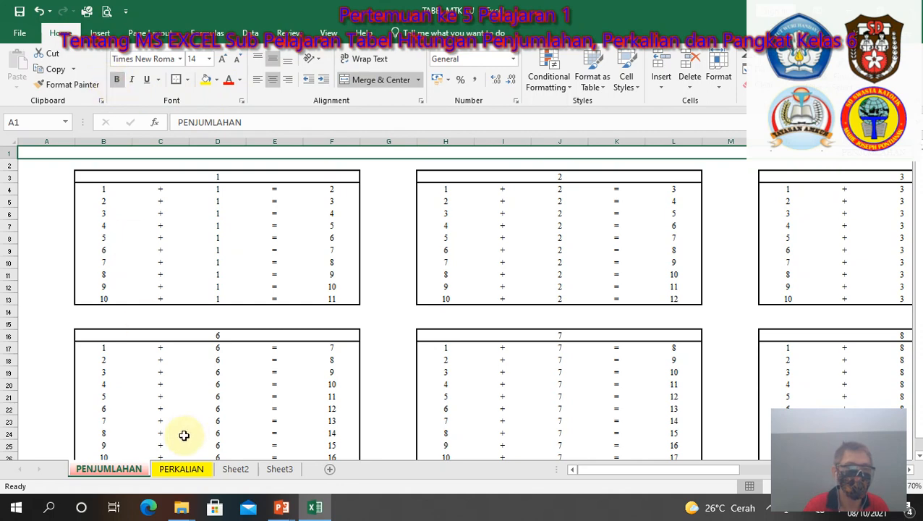
Step: On the PERKALIAN sheet, merge and center the title in A1 across row 1 above all the tables
left_click(181, 468)
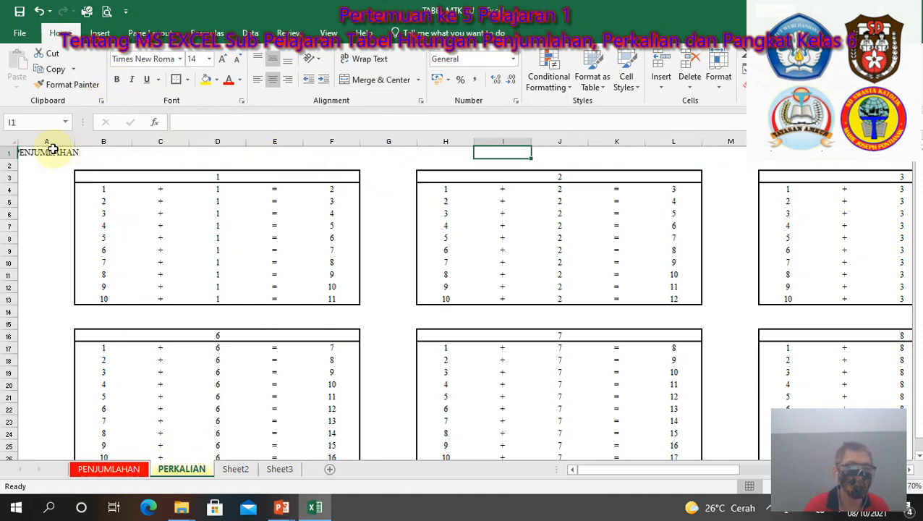
left_click(29, 150)
left_click_drag(44, 152, 920, 114)
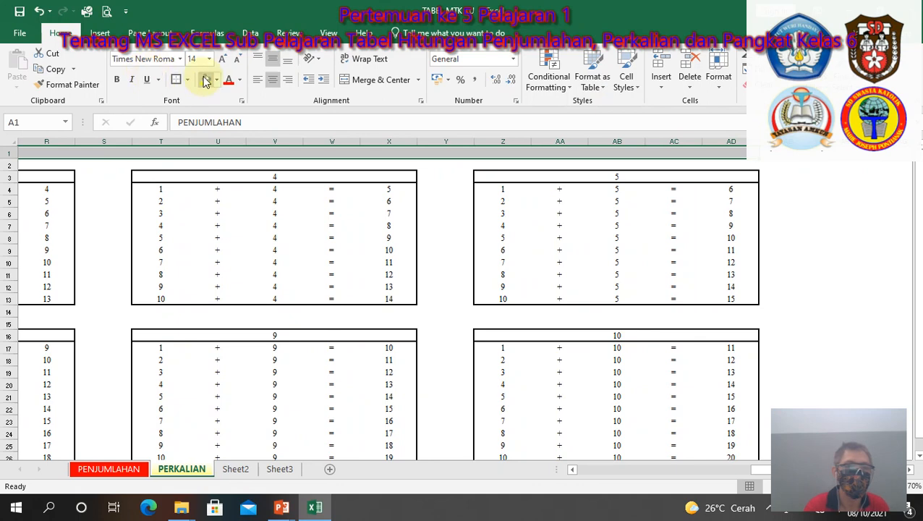
left_click(375, 81)
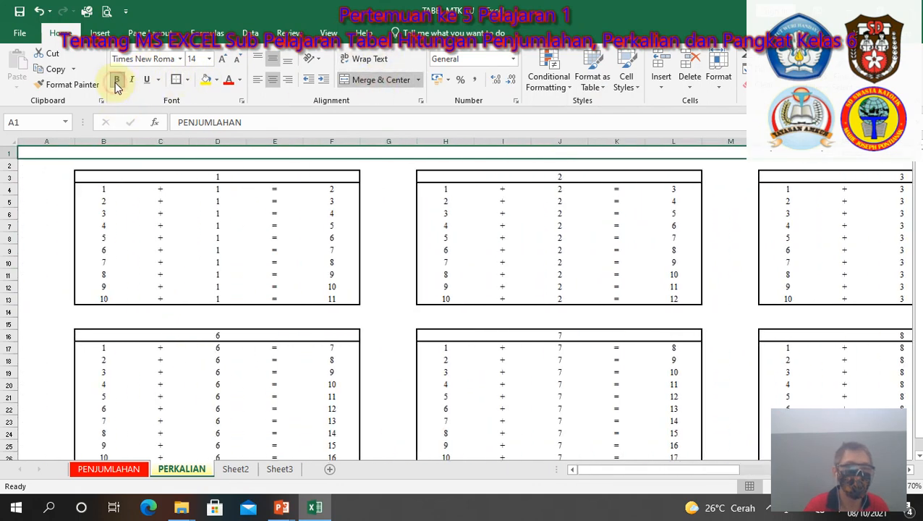
left_click(389, 276)
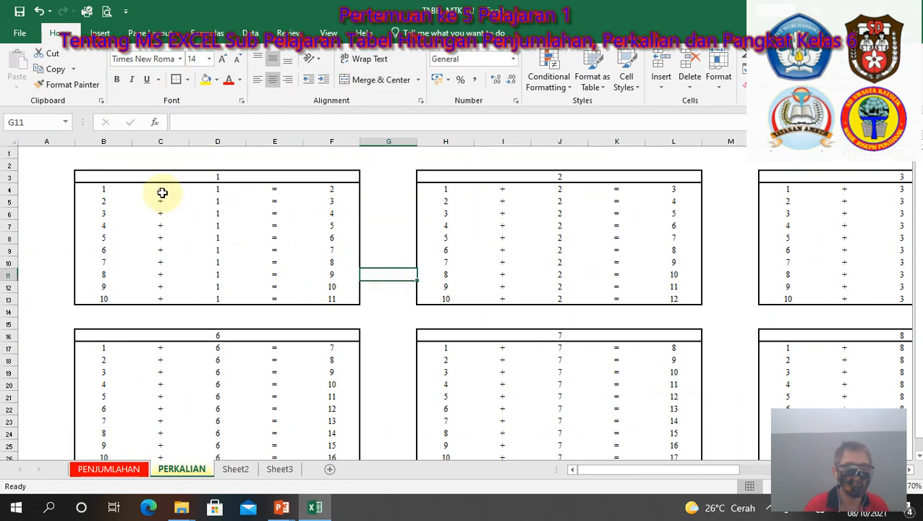
Step: Replace the merged title in A1 of the PERKALIAN sheet with PERKALIAN
left_click(116, 149)
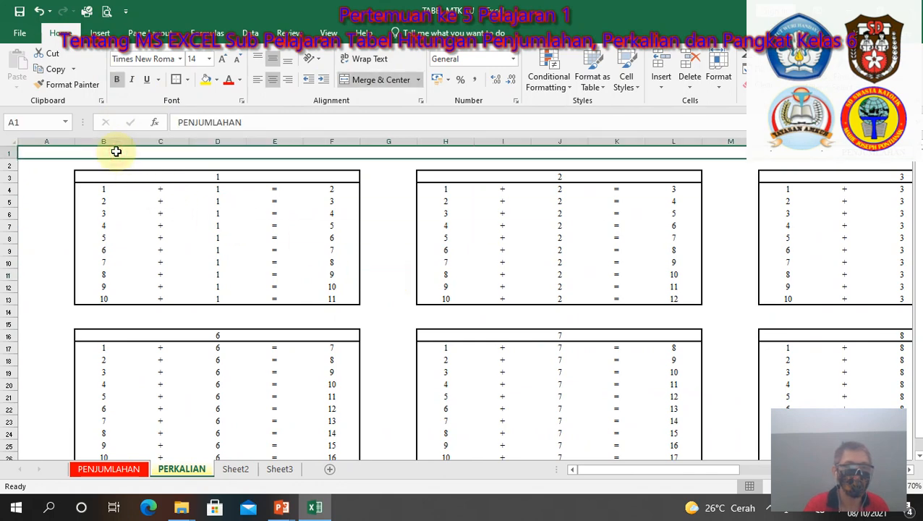
left_click(252, 122)
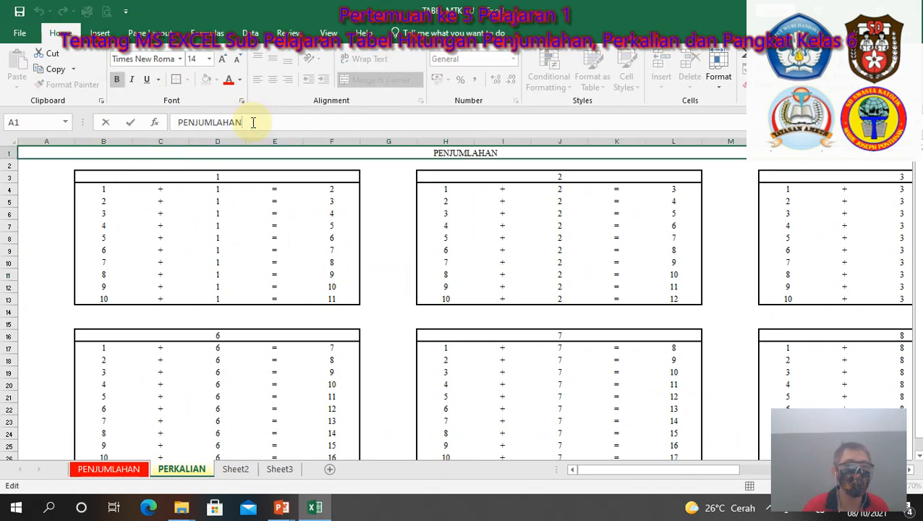
key("BackSpace")
key("BackSpace")
key("BackSpace")
key("BackSpace")
key("BackSpace")
key("BackSpace")
key("BackSpace")
key("BackSpace")
key("BackSpace")
key("BackSpace")
key("BackSpace")
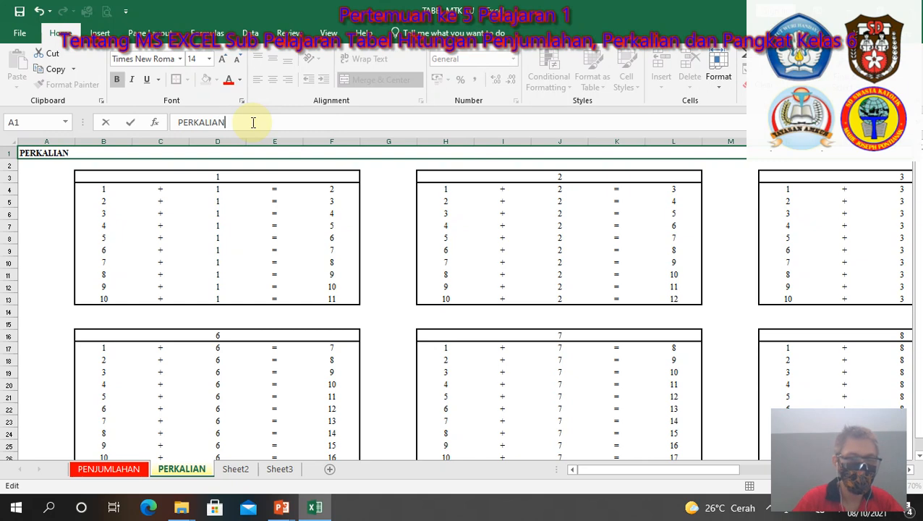
left_click(377, 251)
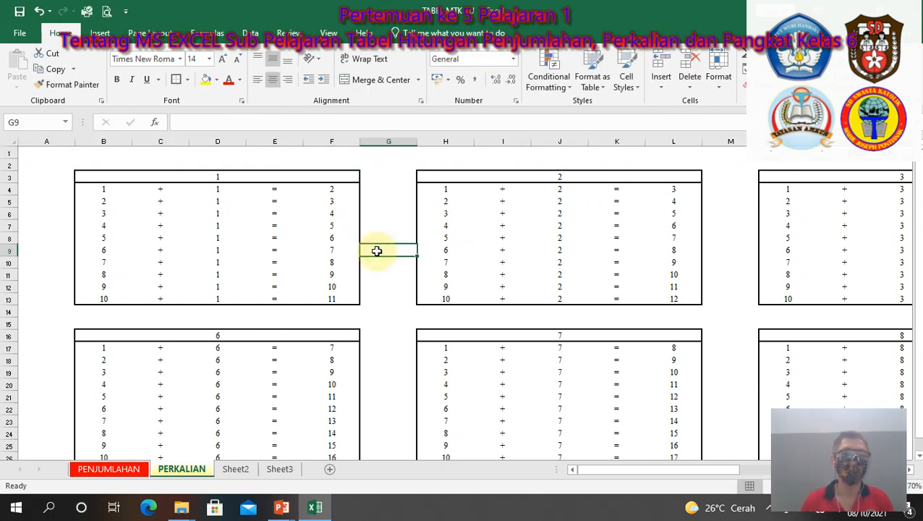
Step: Change the operator in the first row of tables 1 and 2 (C4 and I4) to X
left_click(166, 189)
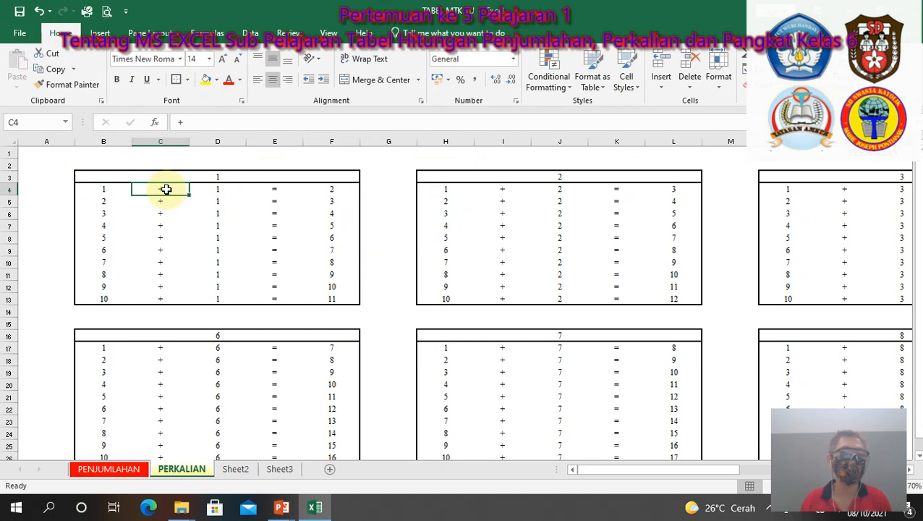
type("X")
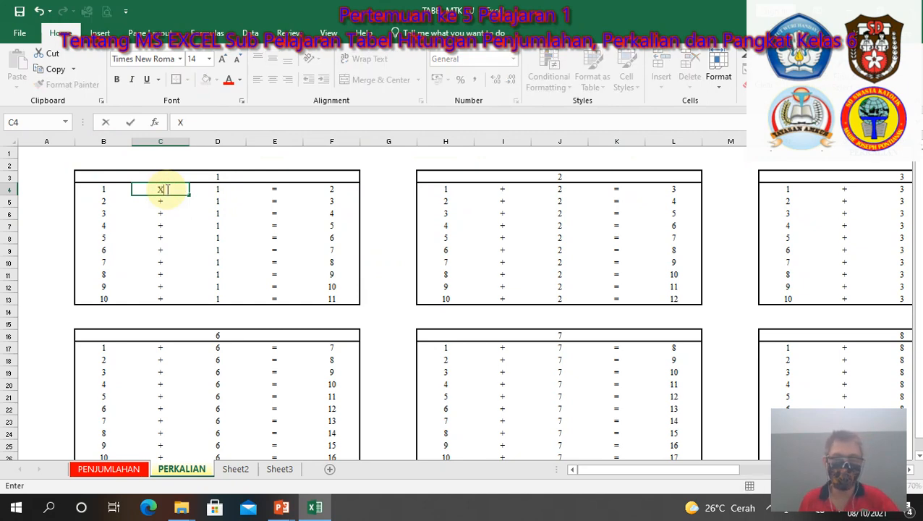
key("Return")
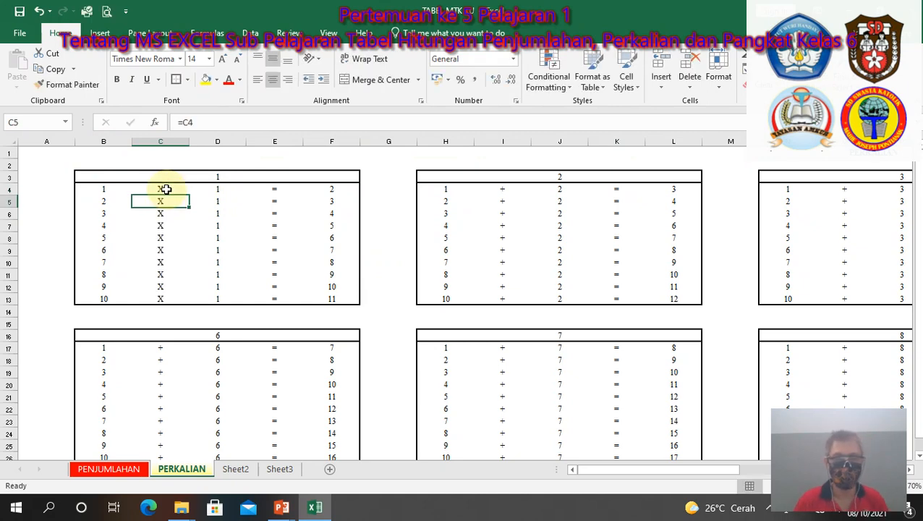
left_click(510, 188)
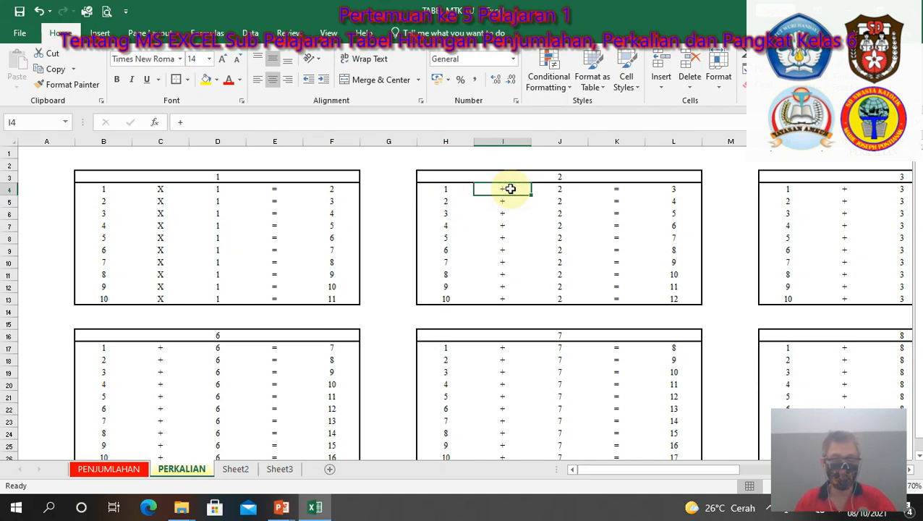
type("X")
key("Return")
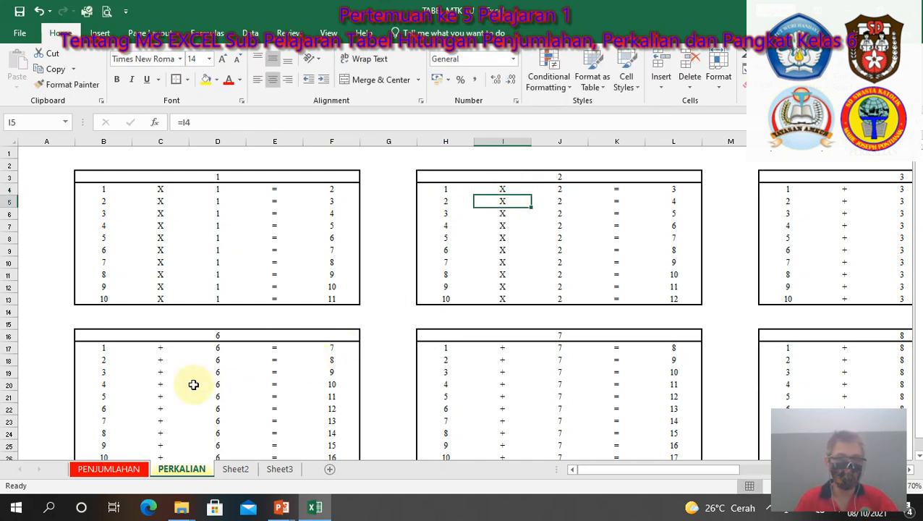
Step: Change the operator in the first row of tables 6 and 7 (C17 and I17) to X
left_click(159, 349)
type("X")
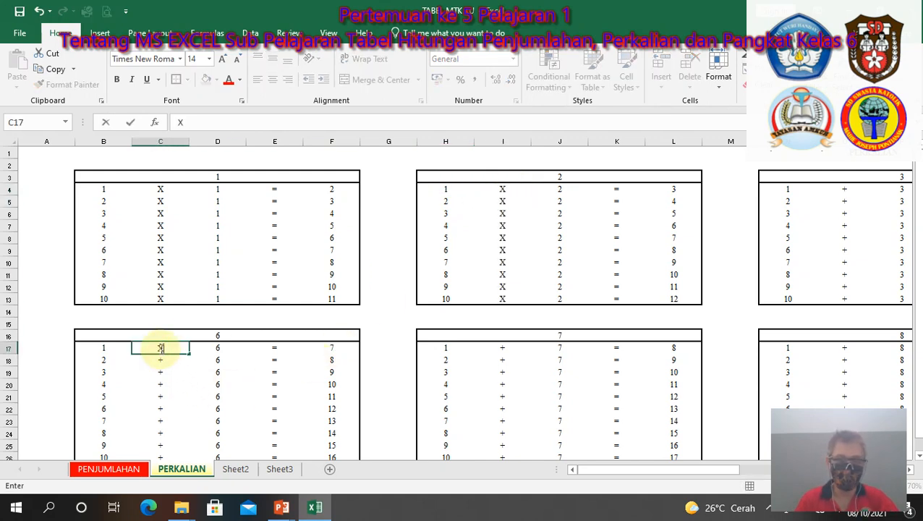
key("Return")
left_click(556, 350)
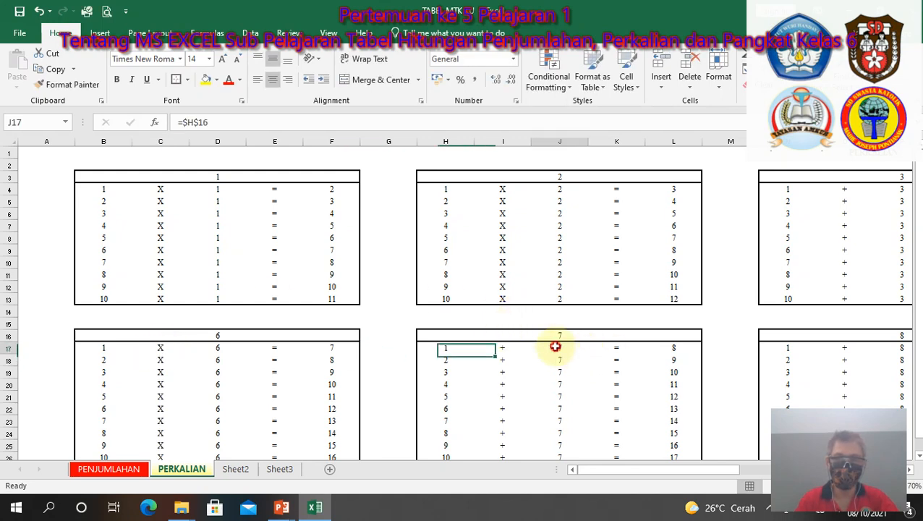
left_click(504, 349)
type("X")
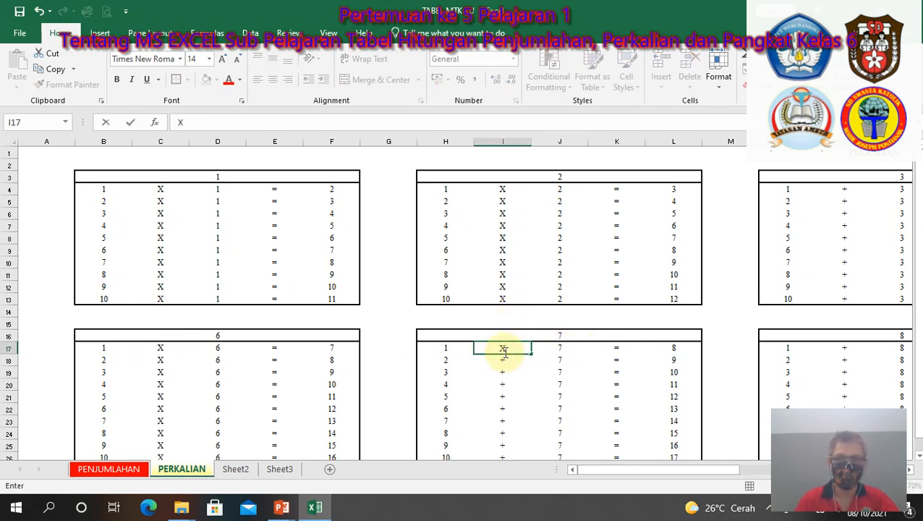
key("Return")
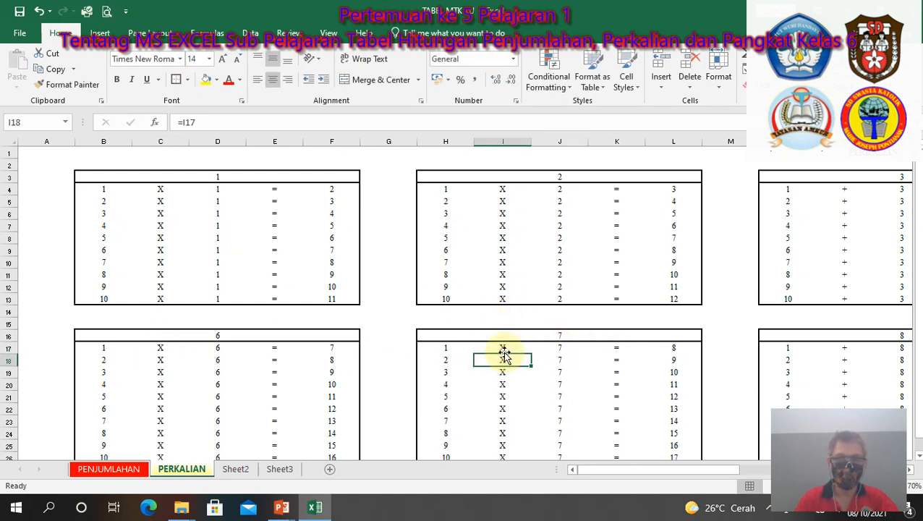
Step: Change the operator in the first row of tables 3 and 8 (O4 and O17) to X
left_click(846, 189)
type("X")
key("Return")
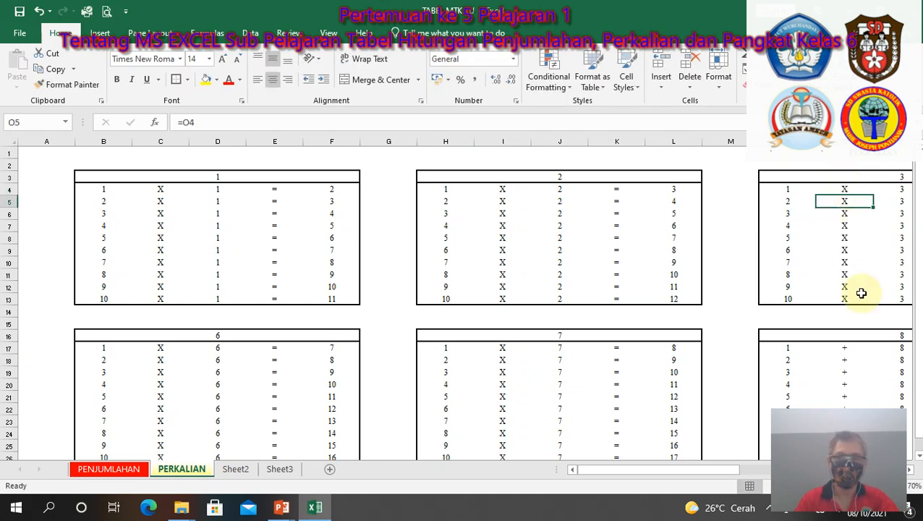
left_click(847, 347)
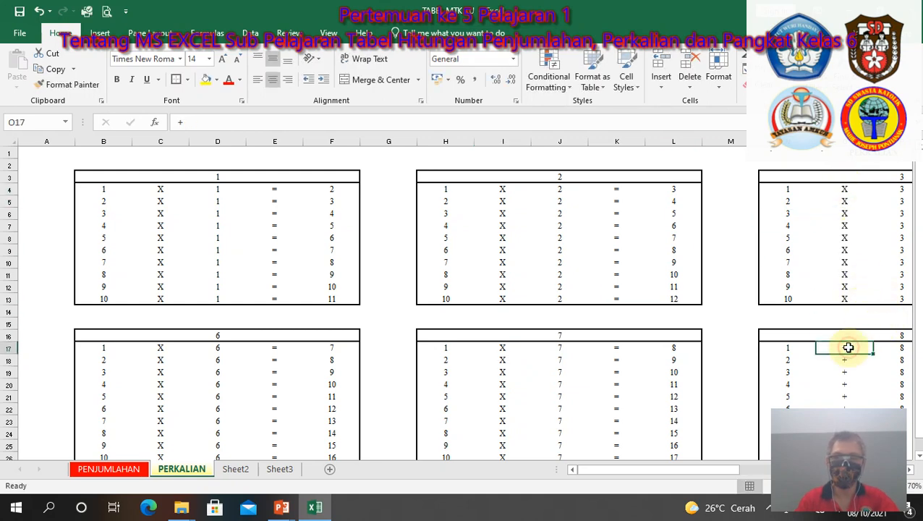
type("X")
key("Return")
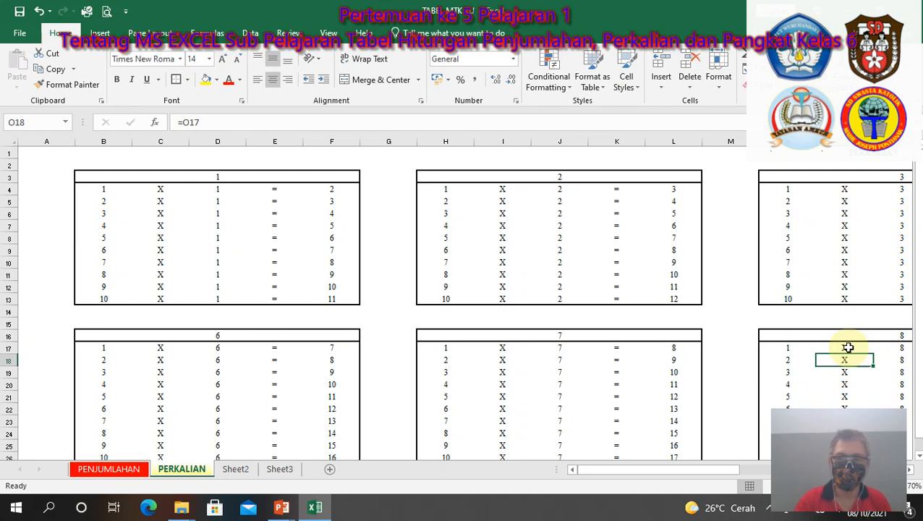
Step: Change the operator in the first row of tables 4 and 9 (U4 and U17) to X
key("Right")
key("Right")
key("Right")
key("Right")
key("Right")
key("Right")
key("Right")
key("Right")
key("Right")
key("Right")
key("Right")
key("Right")
key("Right")
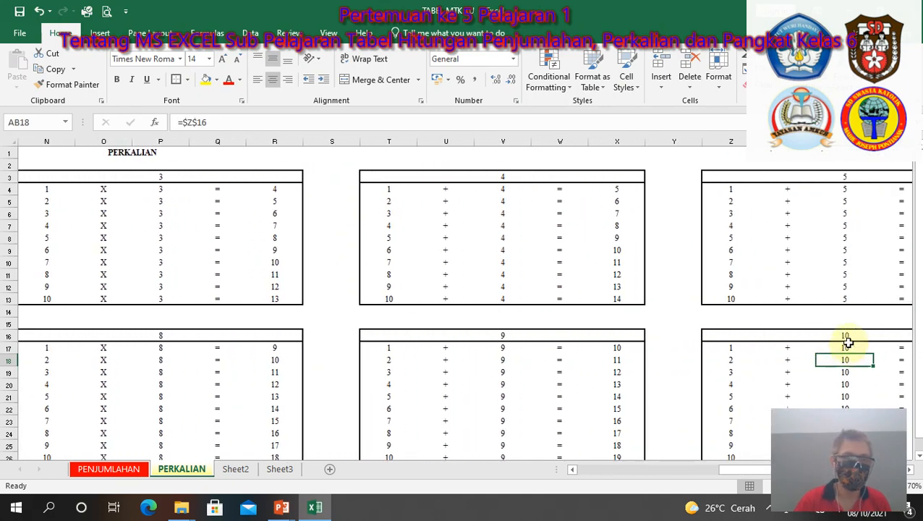
left_click(448, 188)
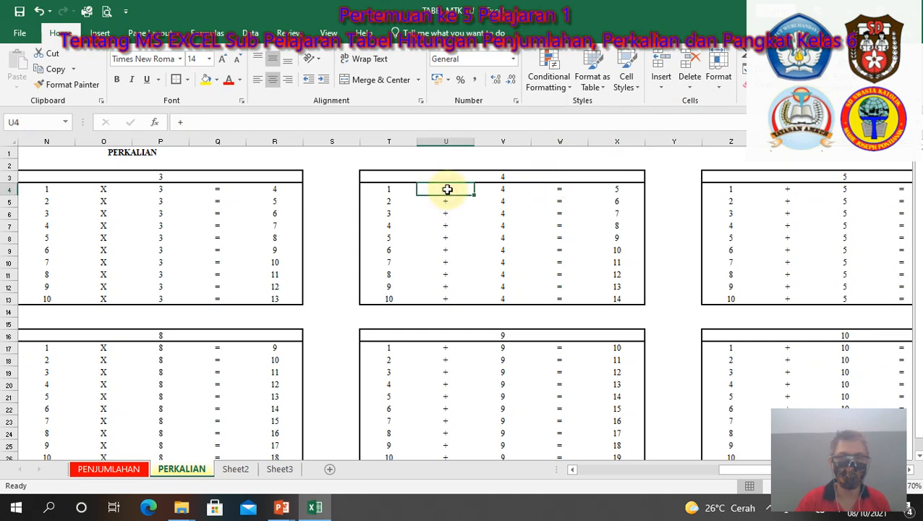
type("X")
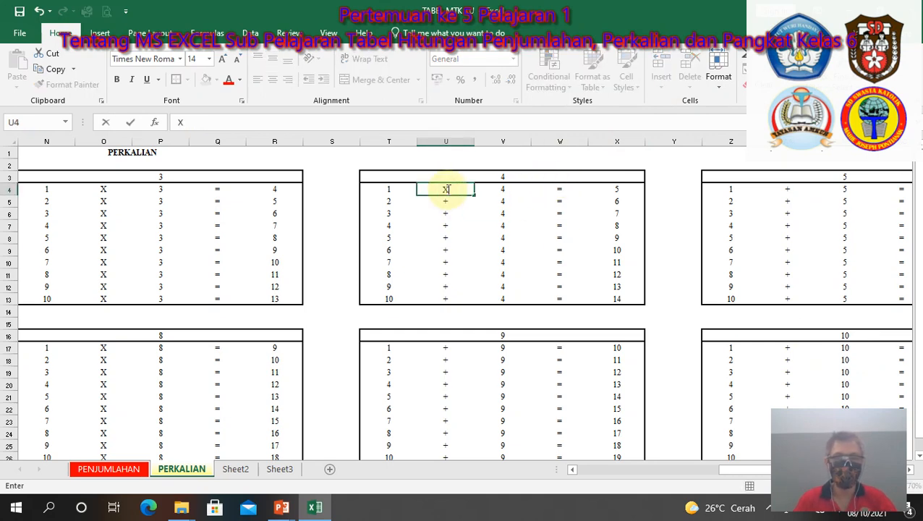
key("Return")
left_click(446, 350)
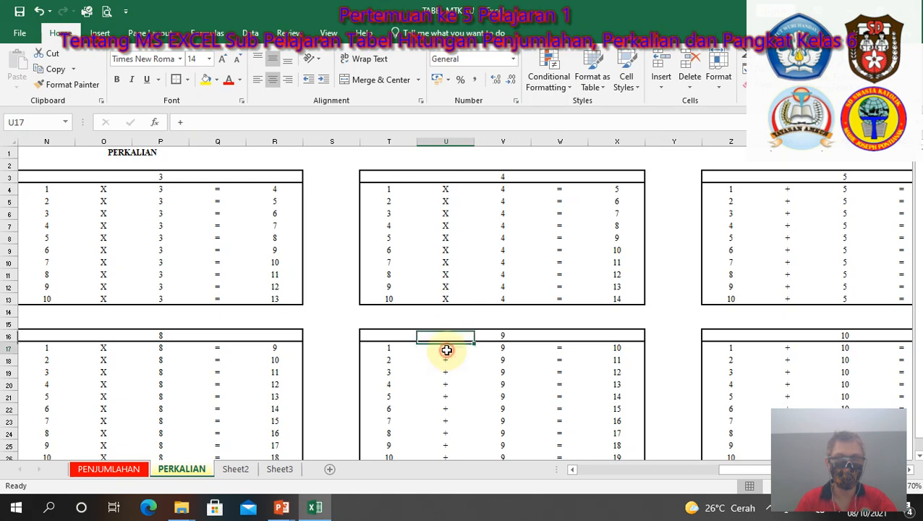
type("X")
key("Return")
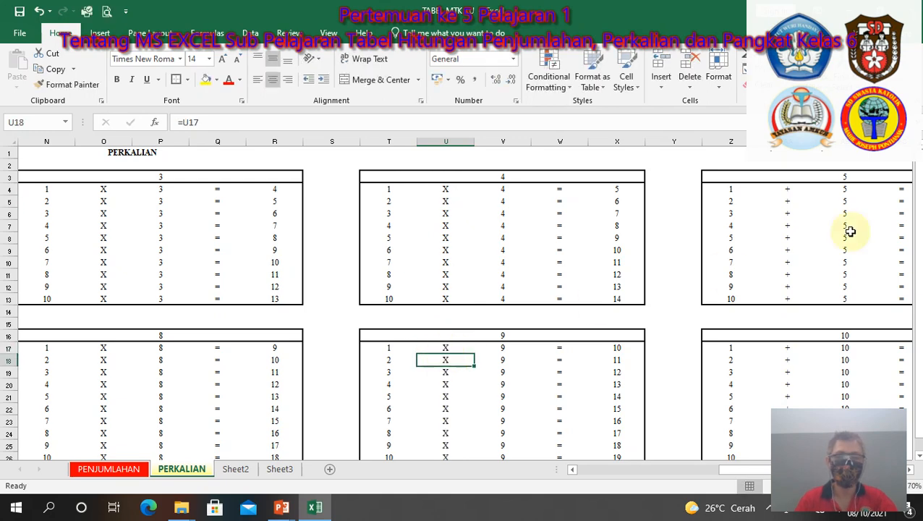
Step: Change the operator in the first row of tables 5 and 10 (AA4 and AA17) to X
left_click(788, 189)
type("X")
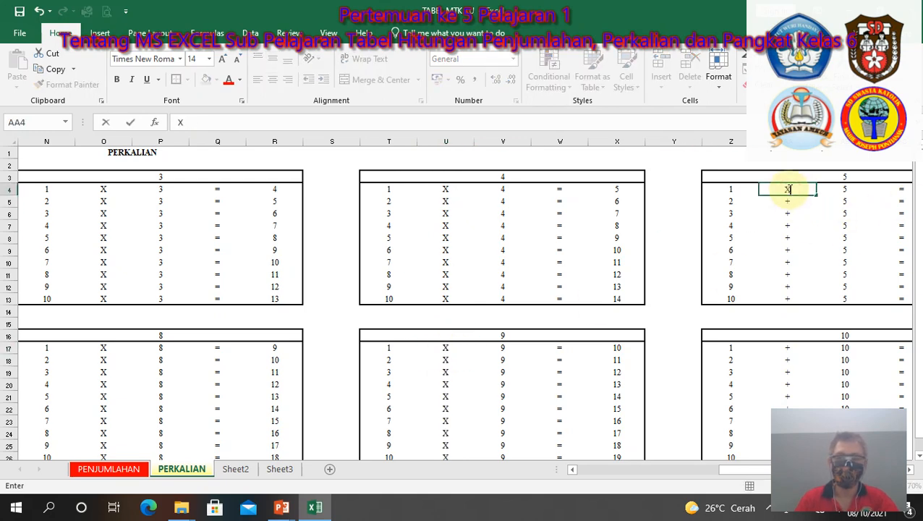
key("Return")
left_click(782, 349)
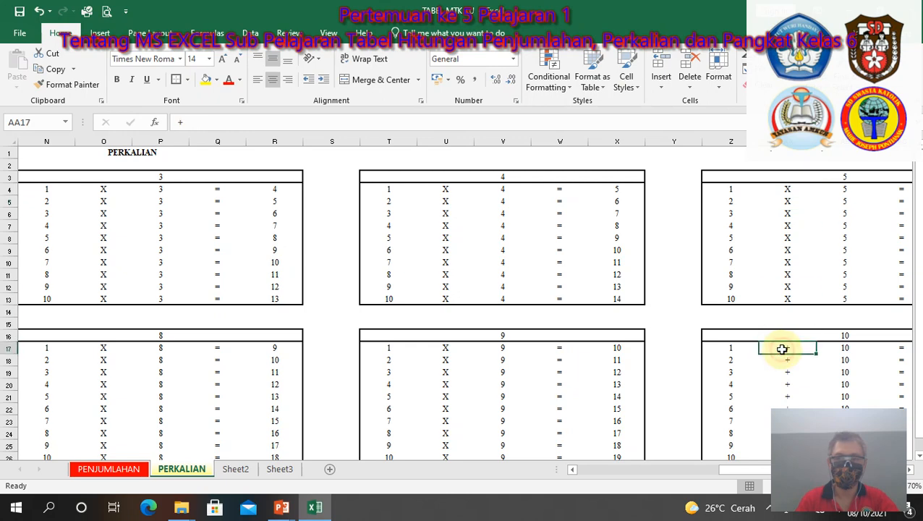
type("X")
key("Return")
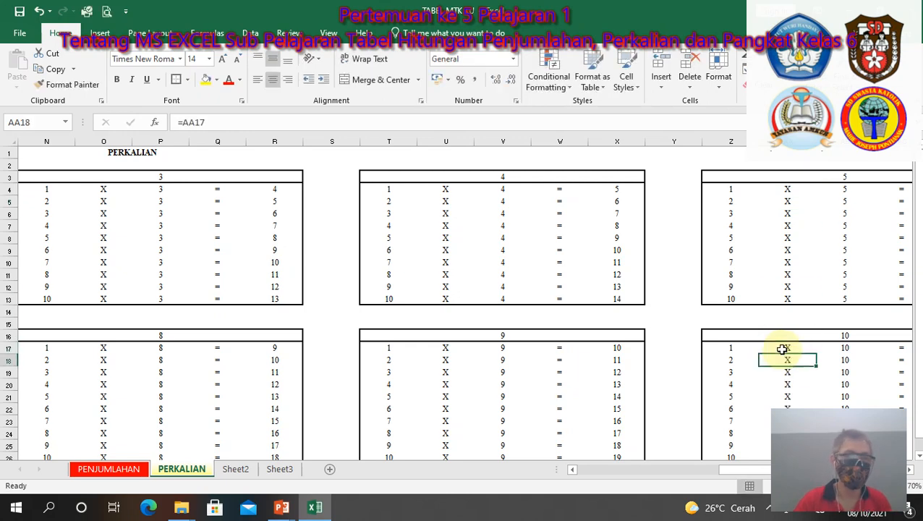
Step: Change the first result formula of table 1, in F4, to the multiplication =B4*D4
key("Left")
key("Left")
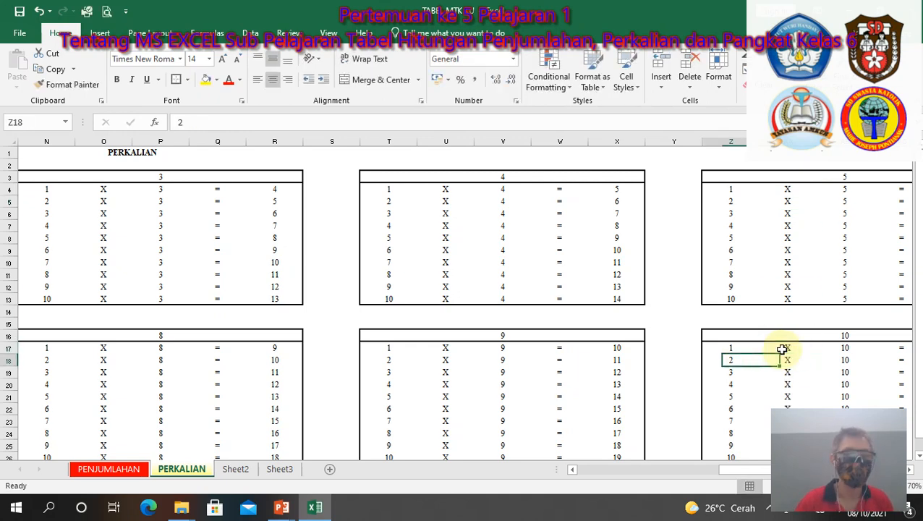
key("Home")
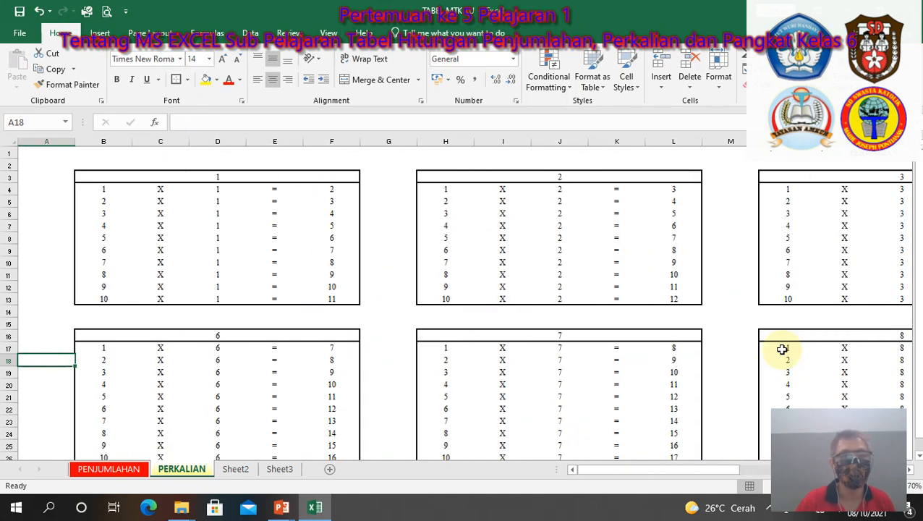
left_click(336, 189)
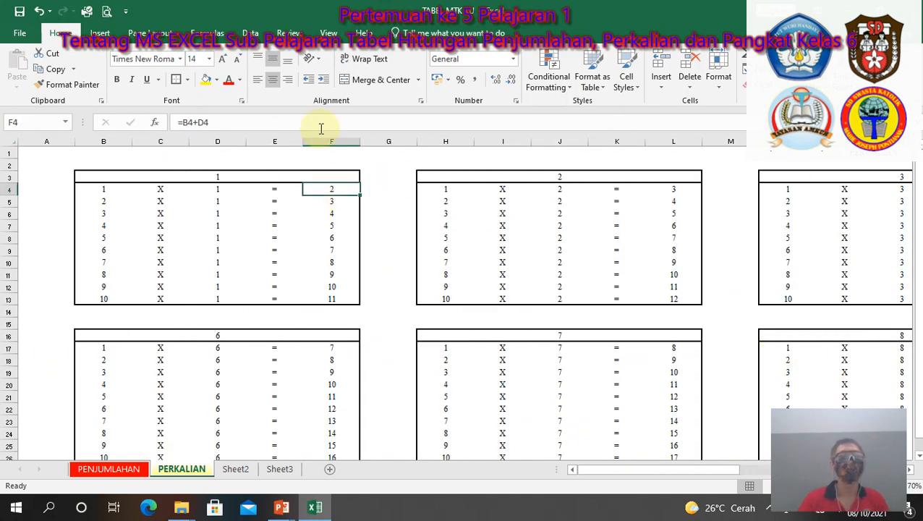
left_click(198, 123)
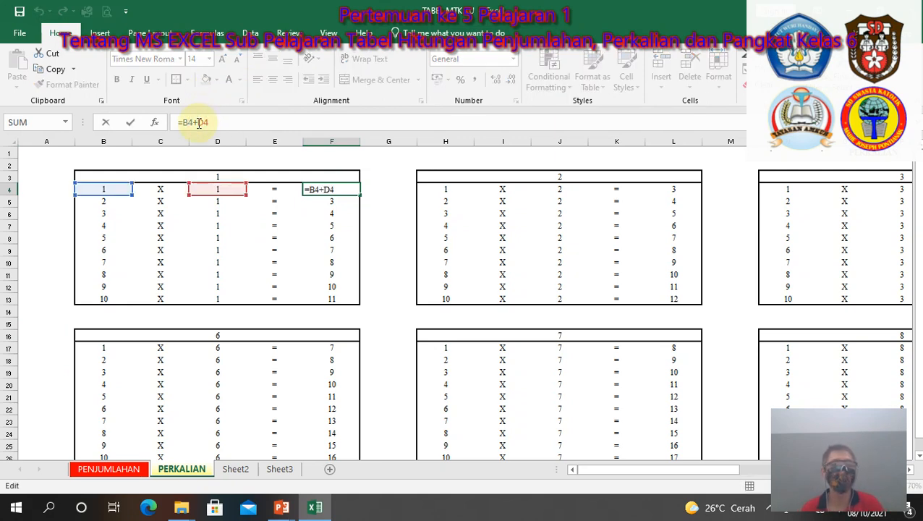
key("BackSpace")
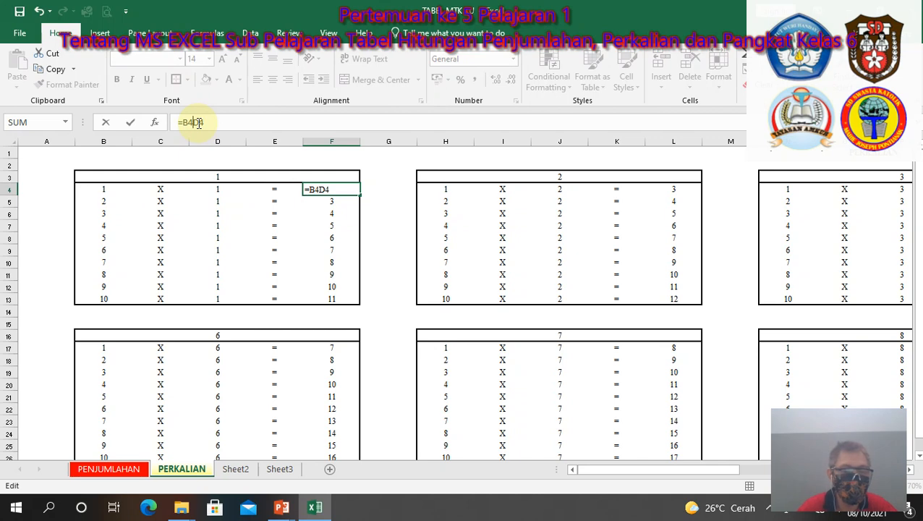
type("*")
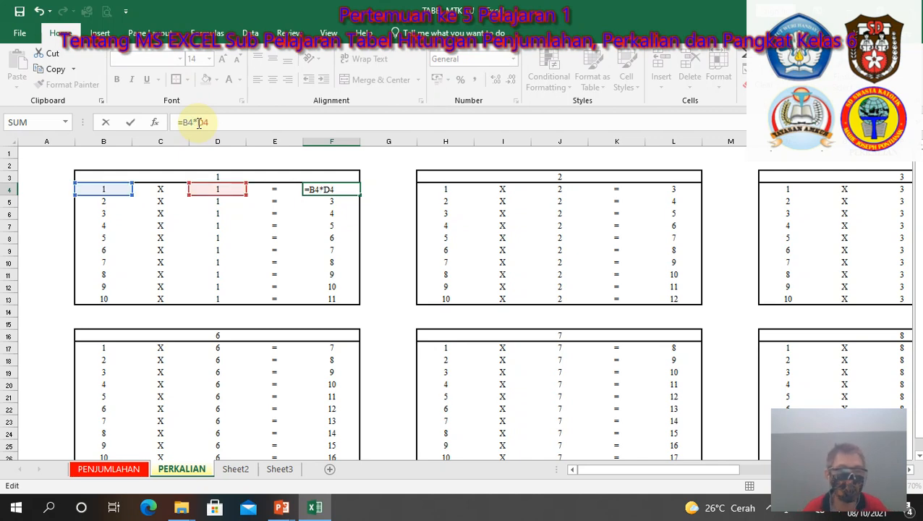
key("Return")
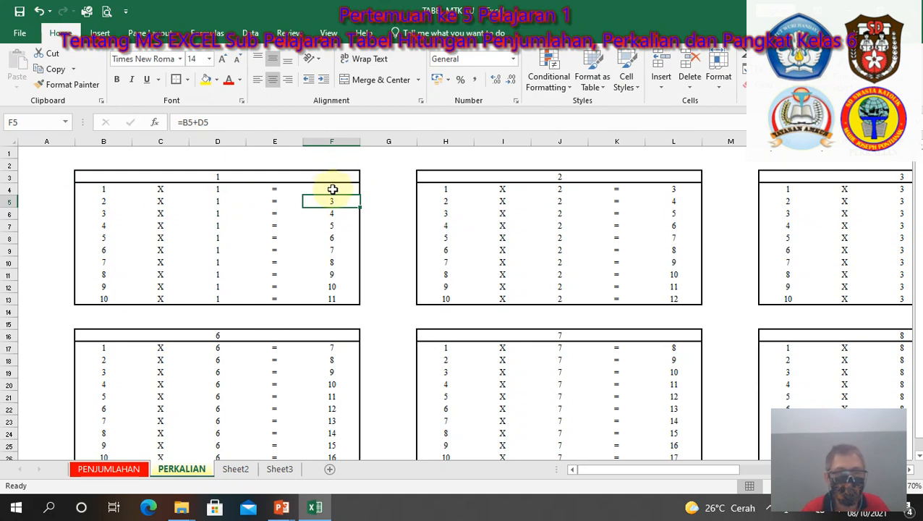
Step: Change the first result formula of table 2, in L4, to the multiplication =H4*J4
left_click(668, 189)
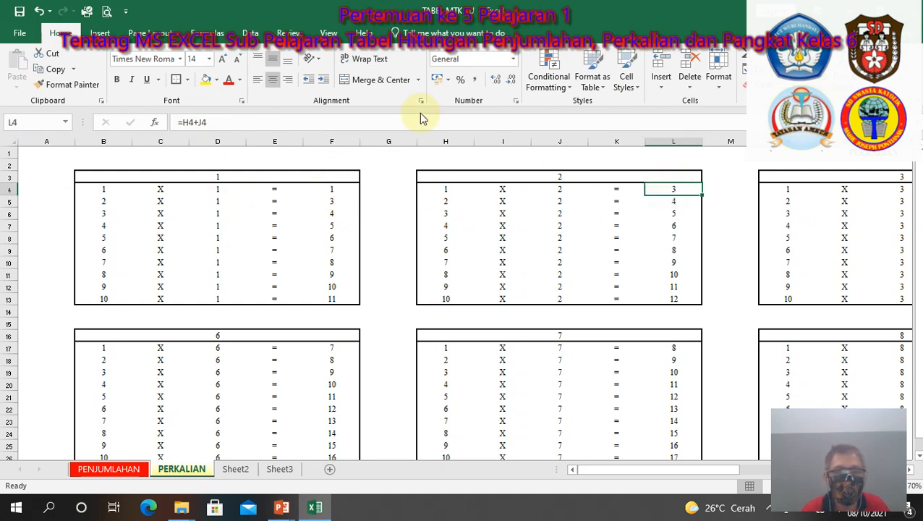
left_click(198, 122)
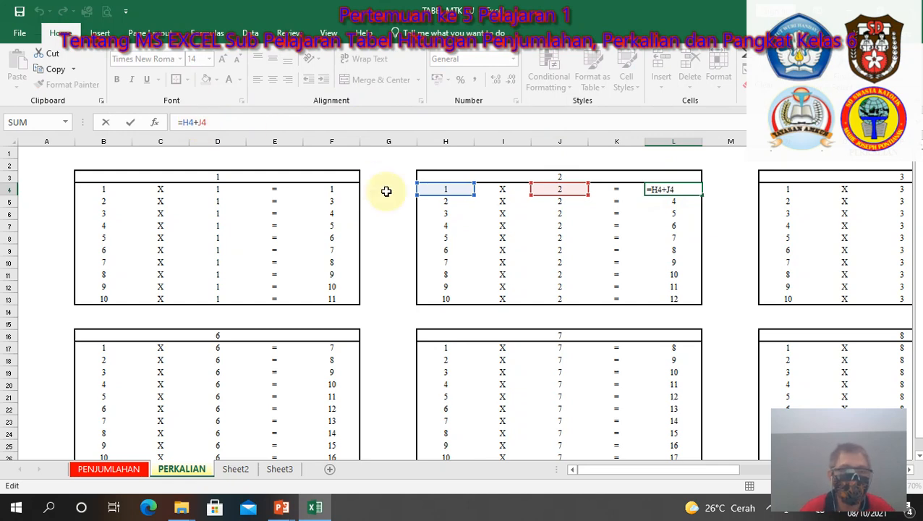
key("BackSpace")
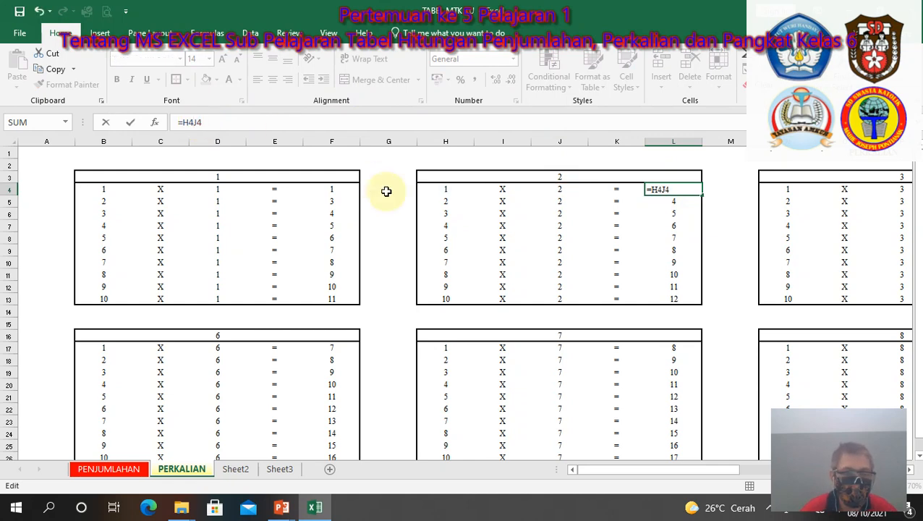
type("*")
key("Return")
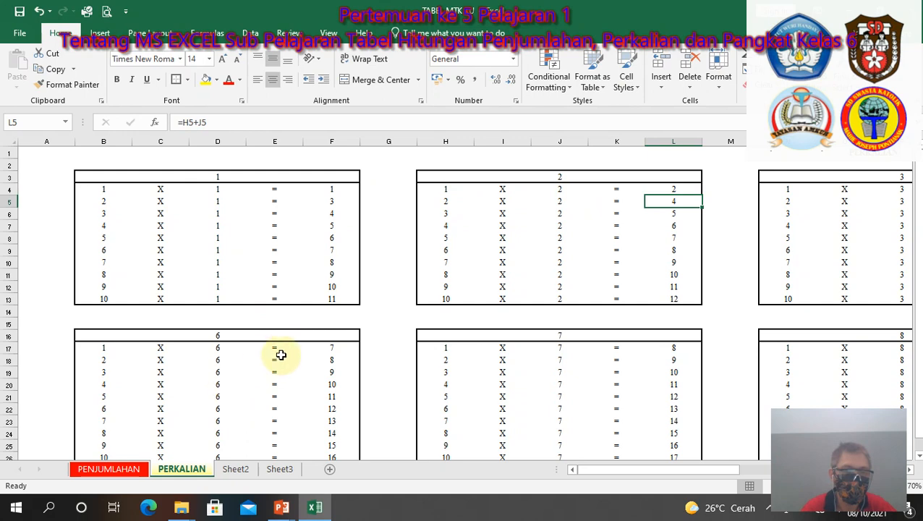
Step: Change the first result formula of table 6, in F17, to the multiplication =B17*D17
left_click(327, 348)
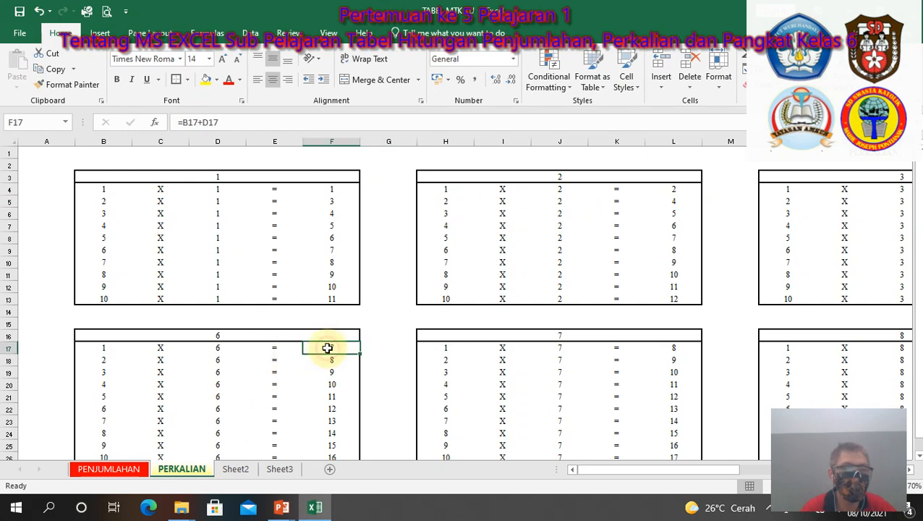
left_click(202, 123)
key("BackSpace")
type("*")
key("Return")
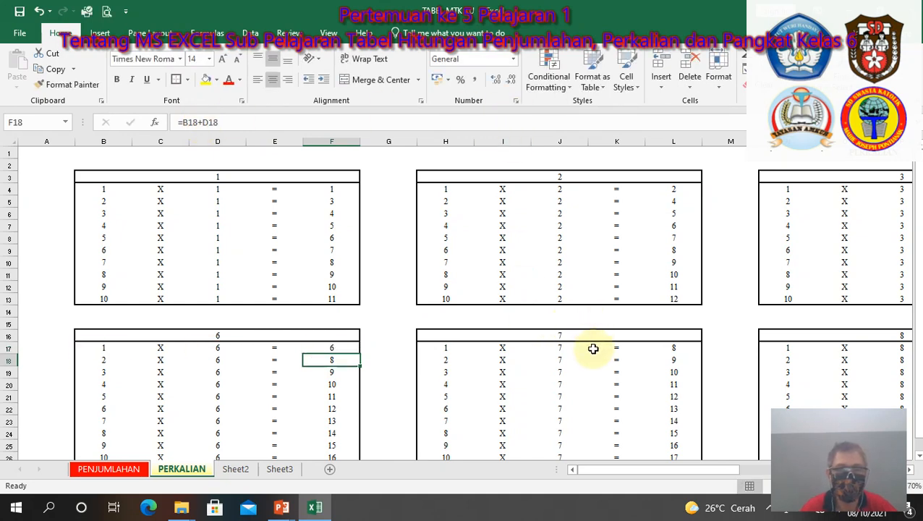
Step: Change the first result formula of table 7, in L17, to the multiplication =H17*J17
left_click(668, 350)
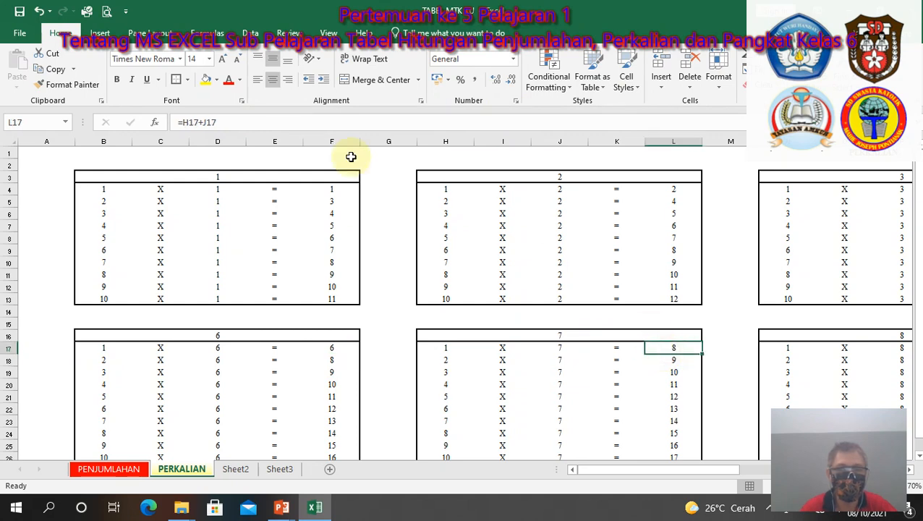
left_click(205, 121)
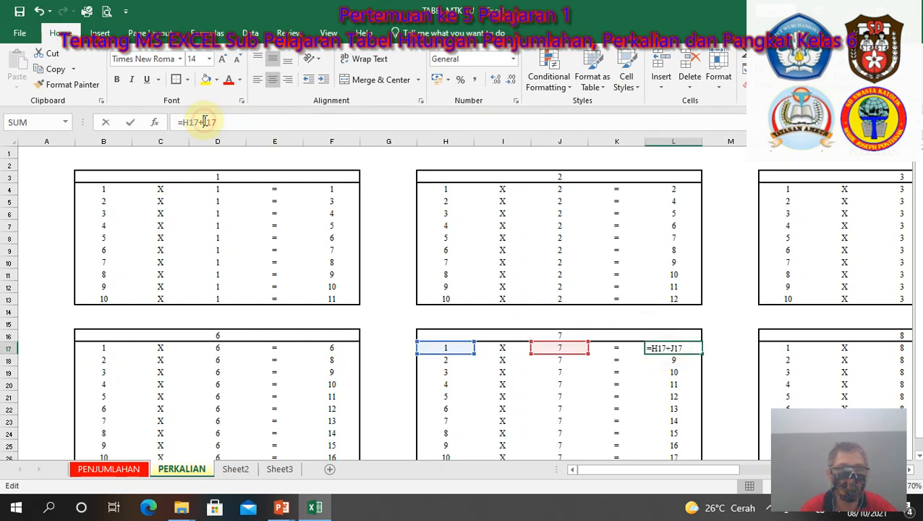
key("BackSpace")
type("*")
key("Return")
Step: Change the first result formula of table 3, in R4, to the multiplication =N4*P4
key("Right")
key("Right")
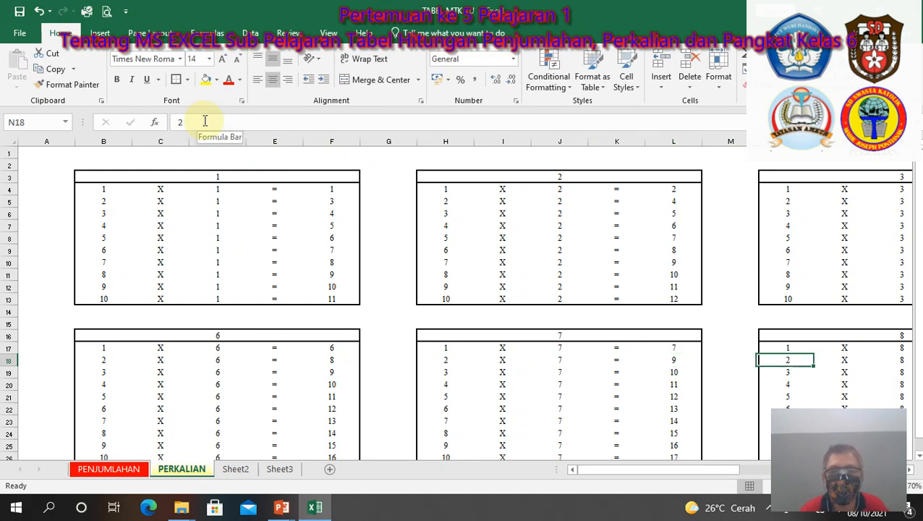
key("Right")
key("Right")
key("Right")
key("Right")
key("Right")
key("Left")
key("Up")
key("Up")
key("Up")
key("Up")
key("Up")
key("Up")
key("Up")
key("Up")
key("Up")
key("Up")
key("Up")
key("Up")
key("Up")
key("Up")
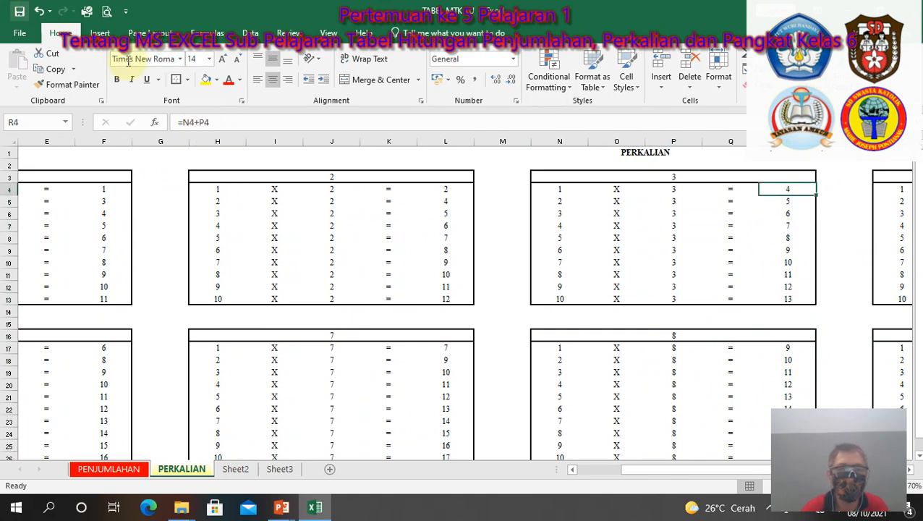
left_click(198, 122)
key("BackSpace")
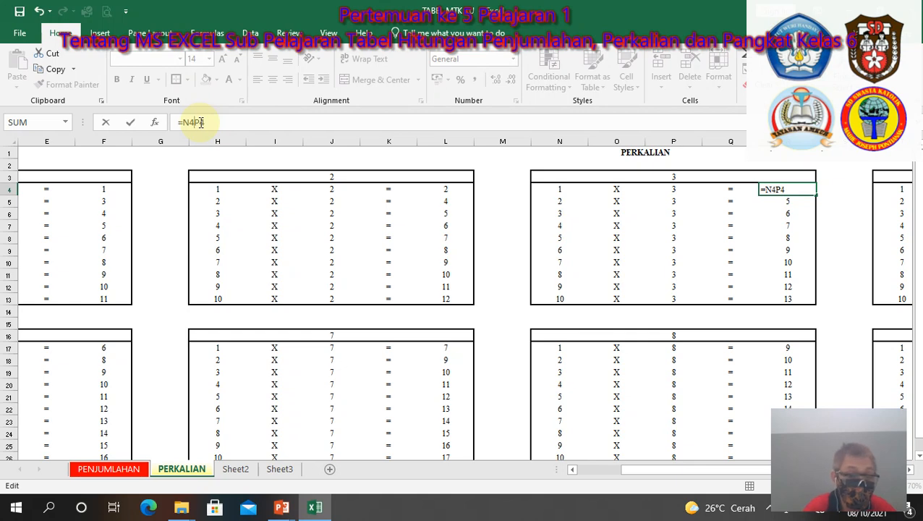
type("*")
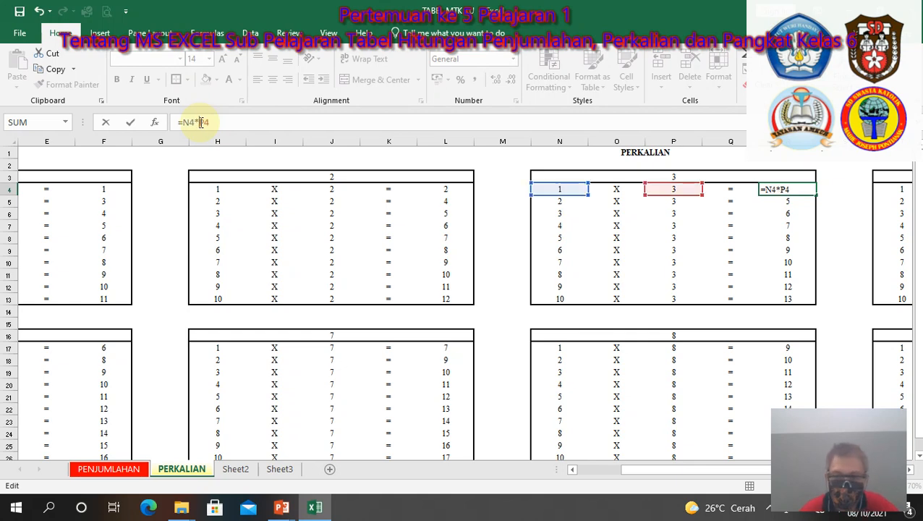
key("Return")
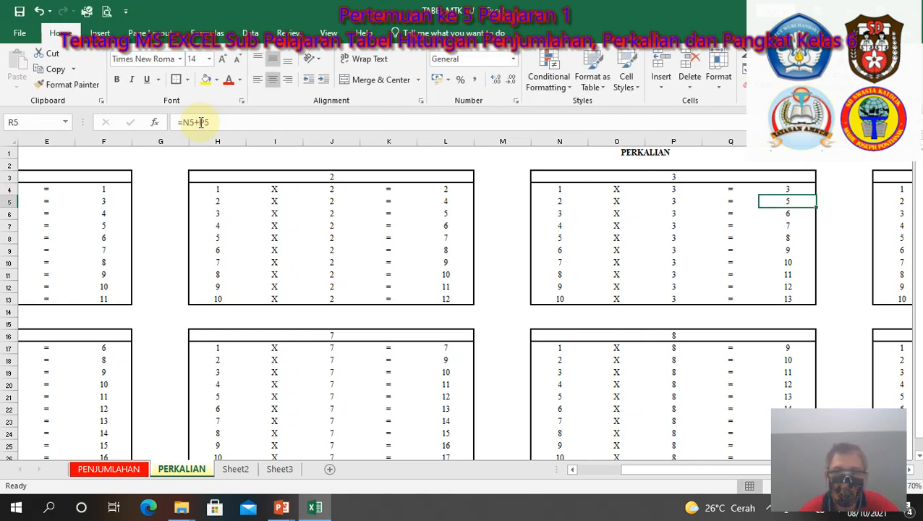
Step: Change the first result formula of table 8, in R17, to the multiplication =N17*P17
left_click(785, 349)
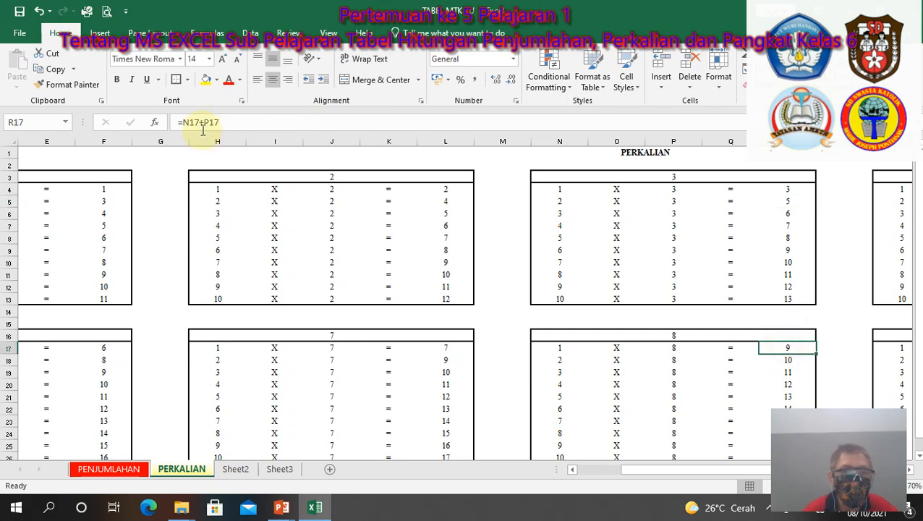
left_click(204, 123)
key("BackSpace")
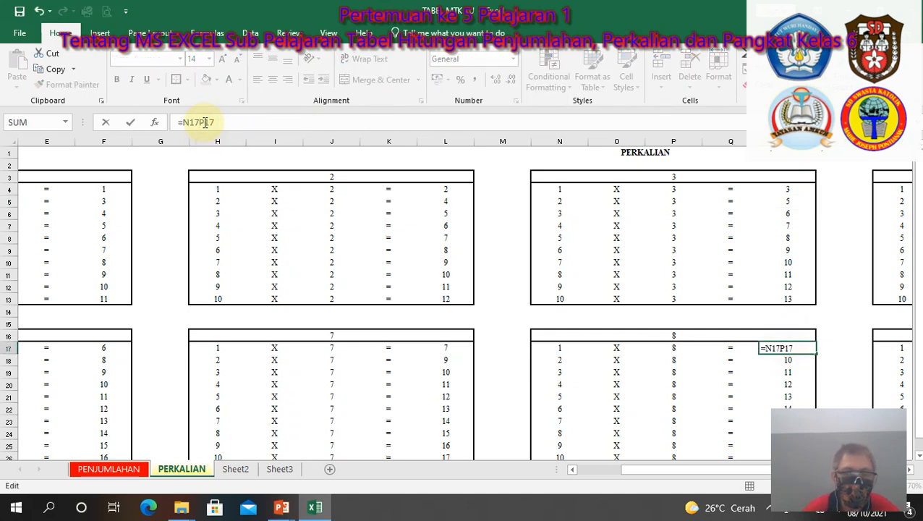
type("*")
key("Return")
key("Up")
key("Up")
key("Up")
key("Up")
key("Up")
key("Up")
key("Up")
key("Up")
key("Up")
key("Up")
key("Up")
key("Up")
key("Up")
key("Up")
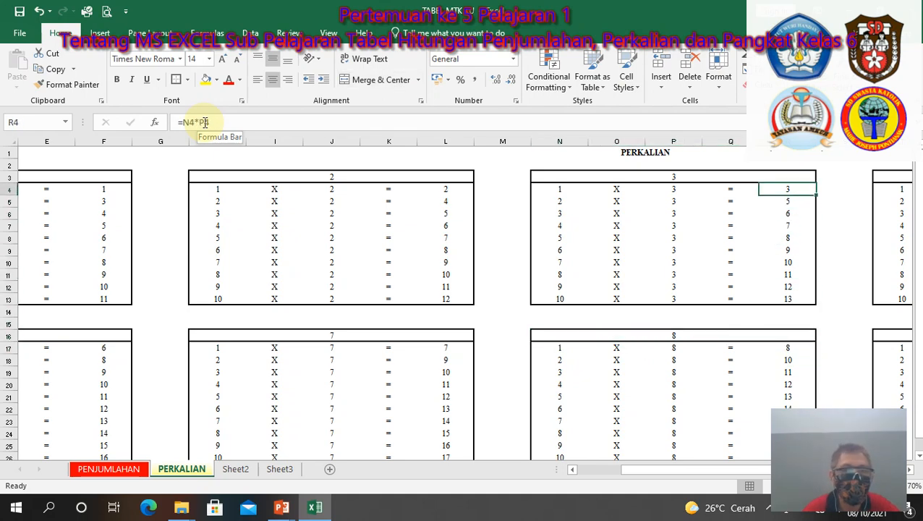
key("Down")
key("Down")
key("Down")
key("Down")
key("Down")
key("Down")
key("Down")
key("Down")
key("Down")
key("Down")
key("Down")
key("Down")
key("Down")
key("Down")
key("Down")
key("Up")
key("Up")
Step: Change the first result formula of table 4, in X4, to the multiplication =T4*V4
key("Right")
key("Right")
key("Right")
key("Right")
key("Right")
key("Right")
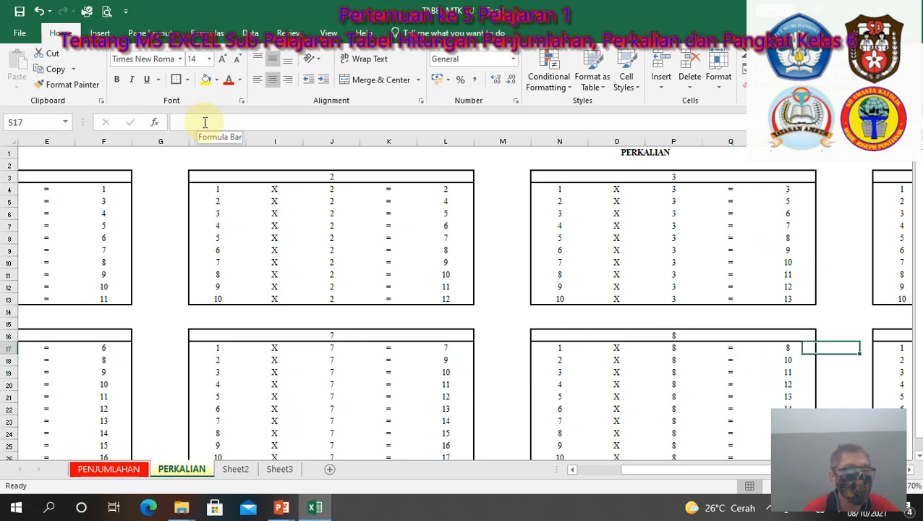
key("Right")
key("Up")
key("Up")
key("Up")
key("Up")
key("Up")
key("Up")
key("Up")
key("Up")
key("Up")
key("Up")
key("Up")
key("Up")
key("Left")
key("Up")
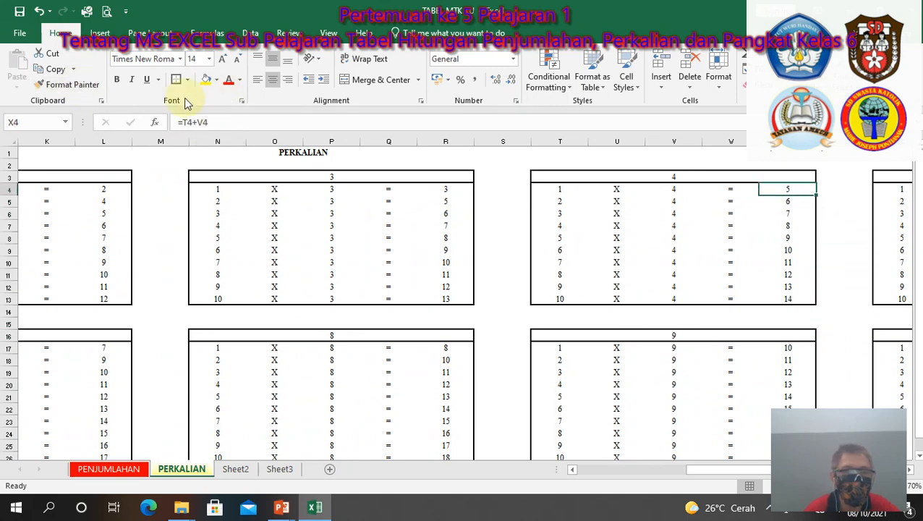
left_click(195, 121)
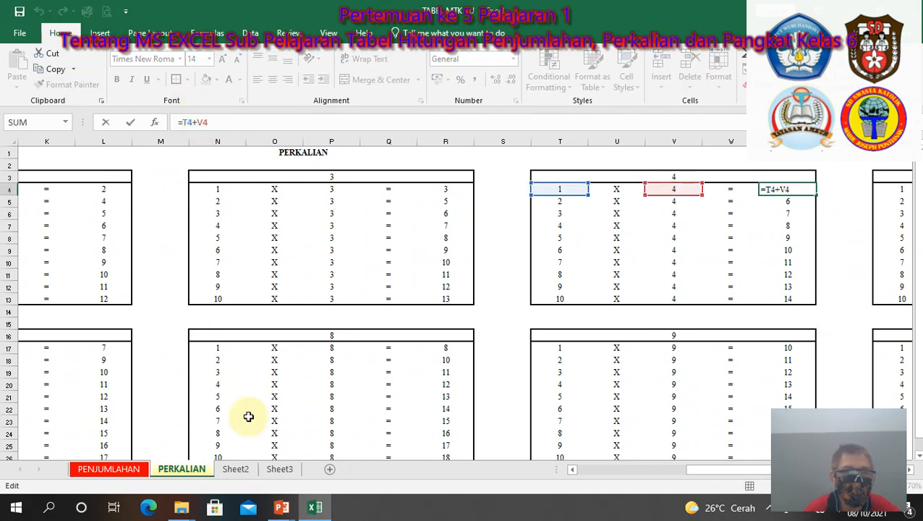
key("BackSpace")
type("*")
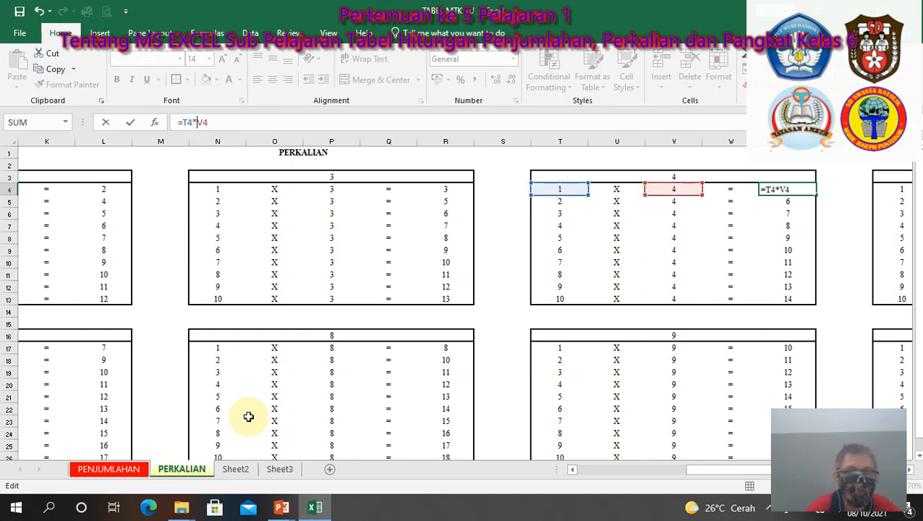
key("Return")
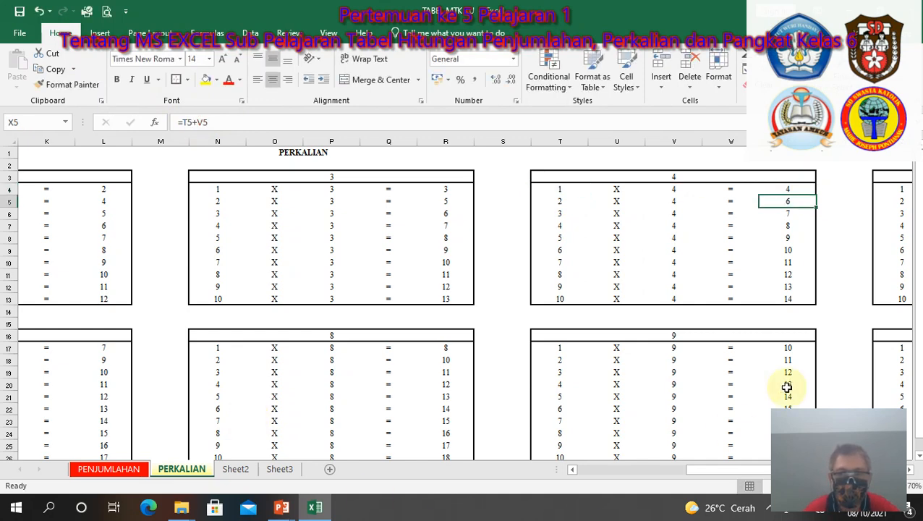
Step: Change the first result formula of table 9, in X17, to the multiplication =T17*V17
left_click(784, 348)
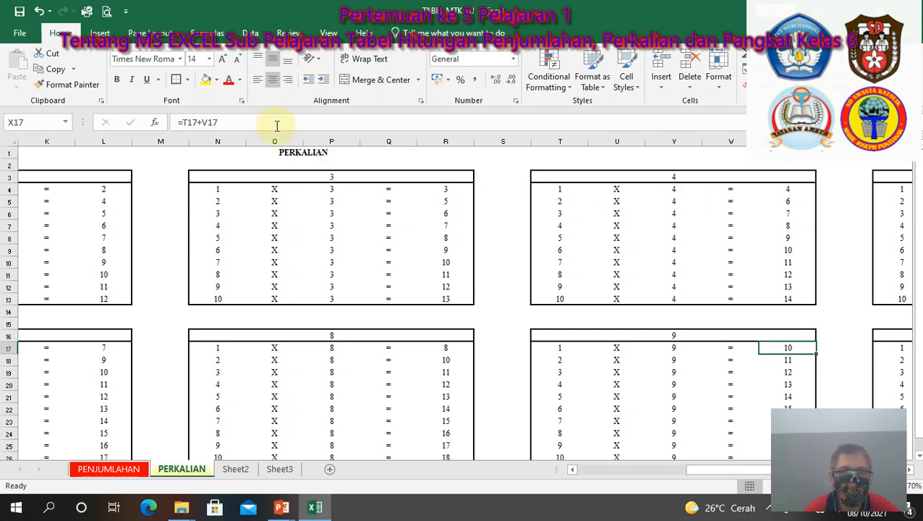
left_click(203, 122)
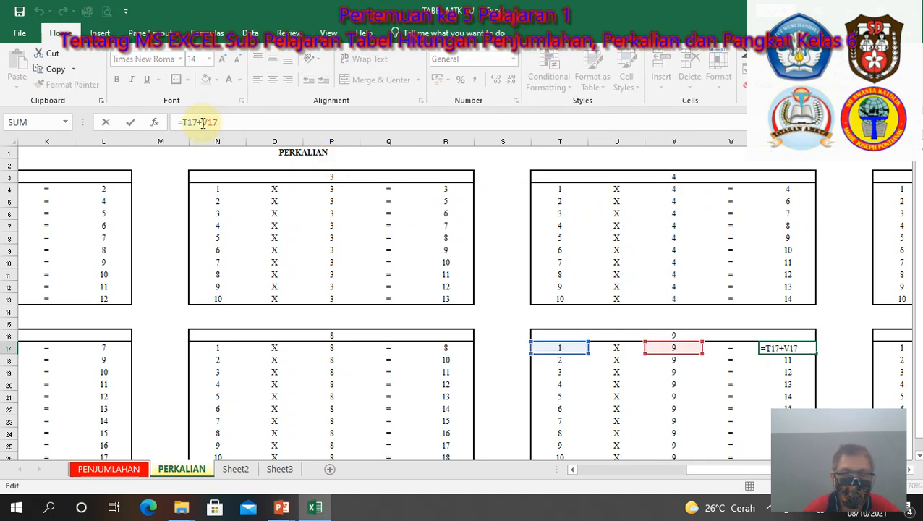
key("BackSpace")
type("*")
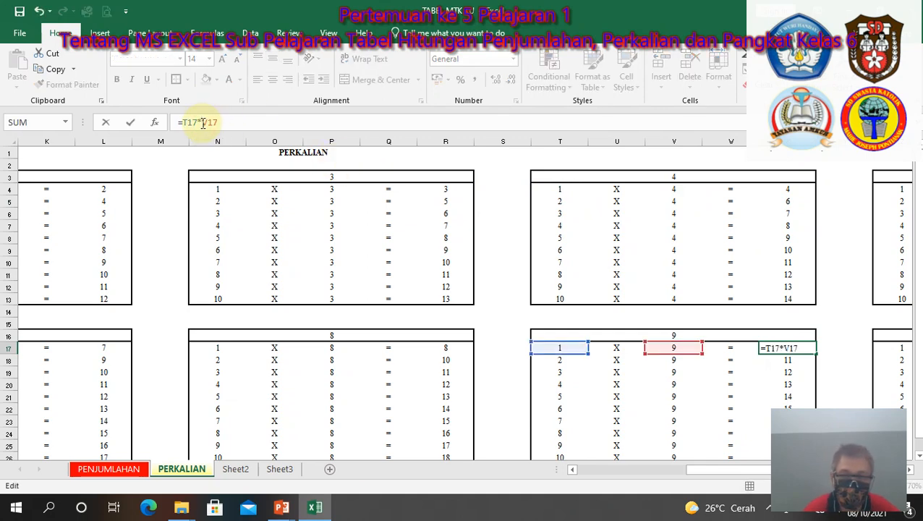
key("Return")
Step: Change the first result formula of table 5, in AD4, to the multiplication =Z4*AB4
key("Right")
key("Right")
key("Right")
key("Right")
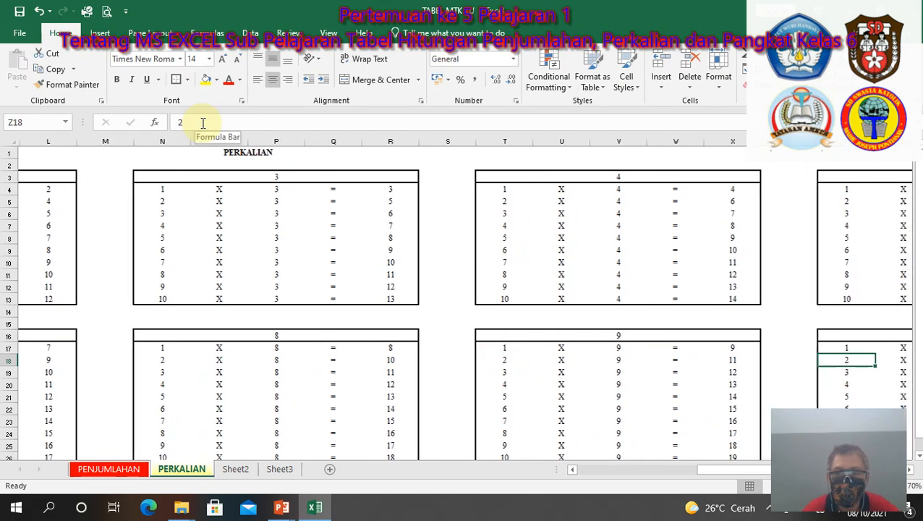
key("Right")
key("Right")
key("Right")
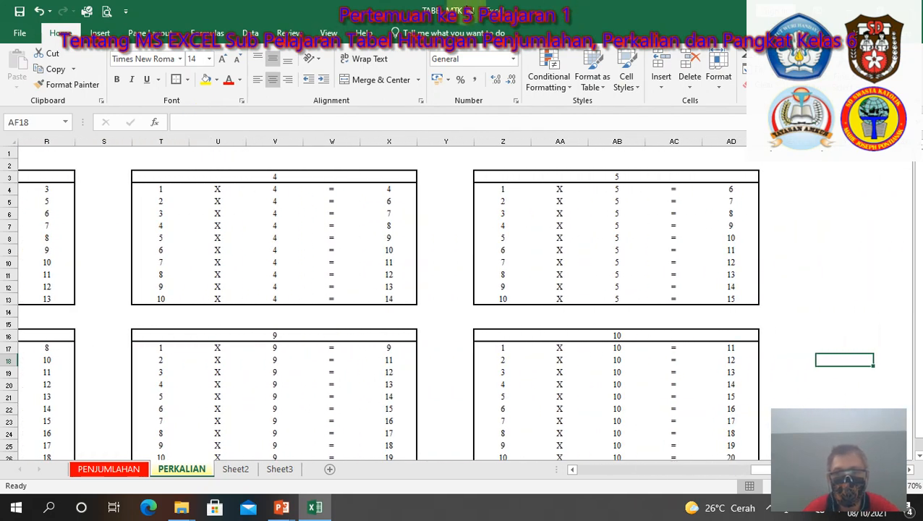
left_click(731, 188)
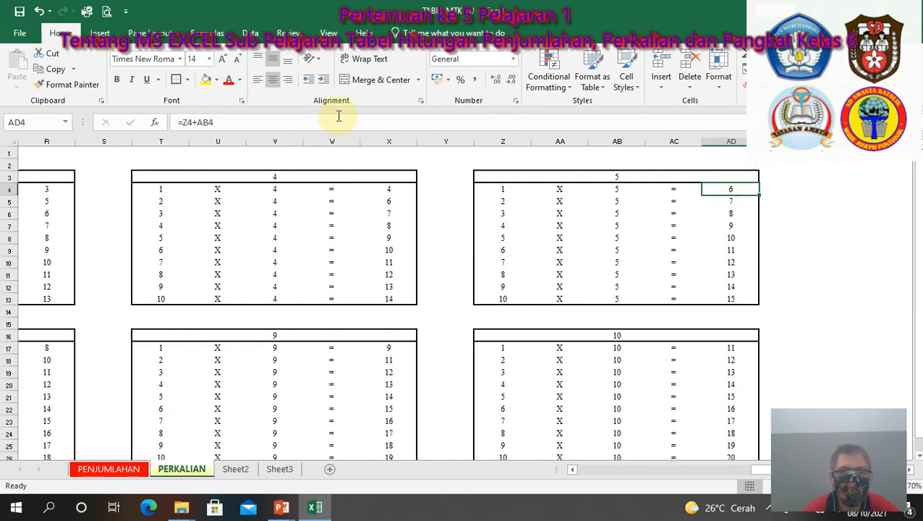
left_click(197, 123)
key("BackSpace")
type("*")
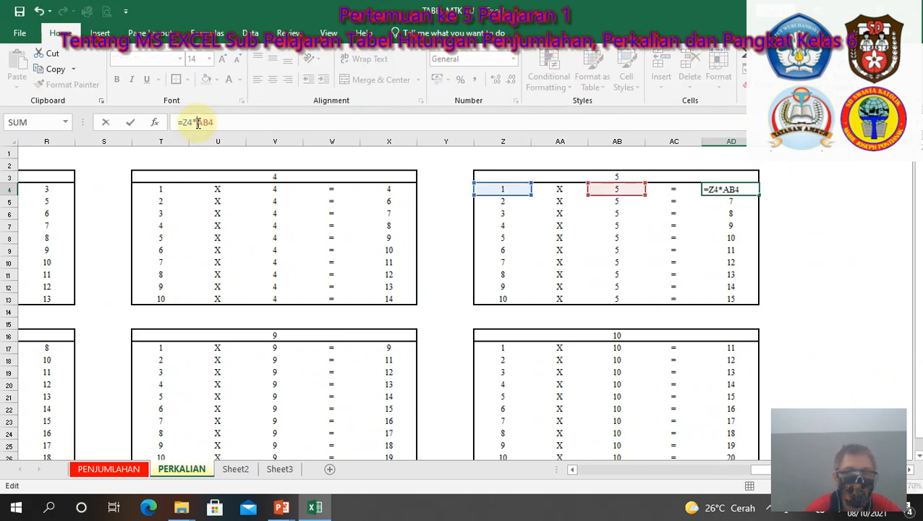
key("Return")
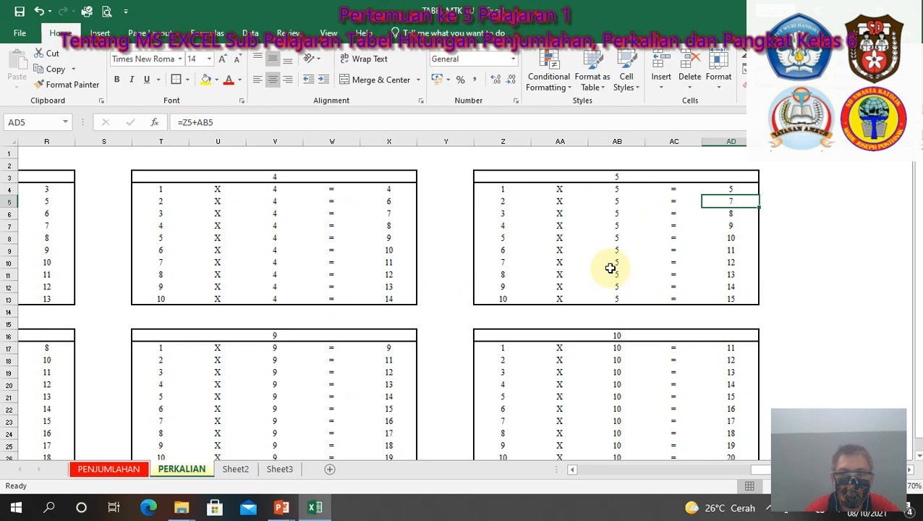
Step: Change the first result formula of table 10, in AD17, to the multiplication =Z17*AB17
left_click(732, 350)
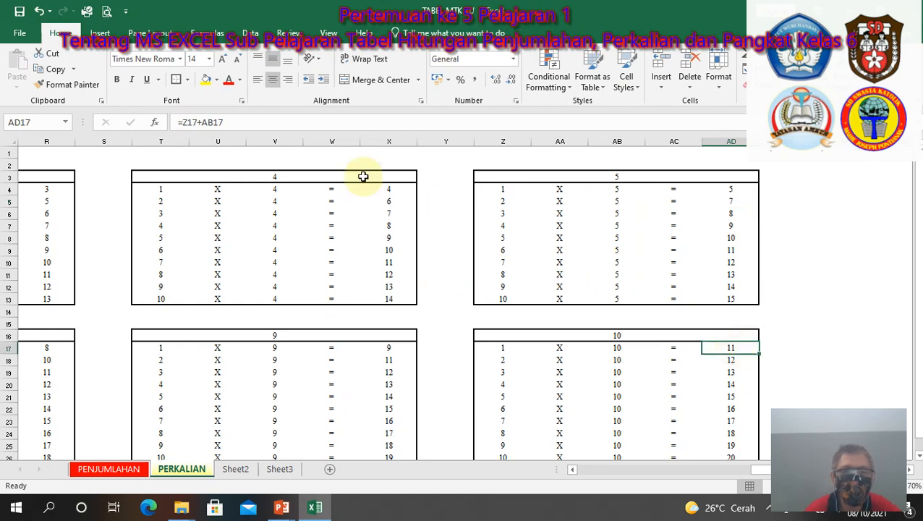
left_click(201, 122)
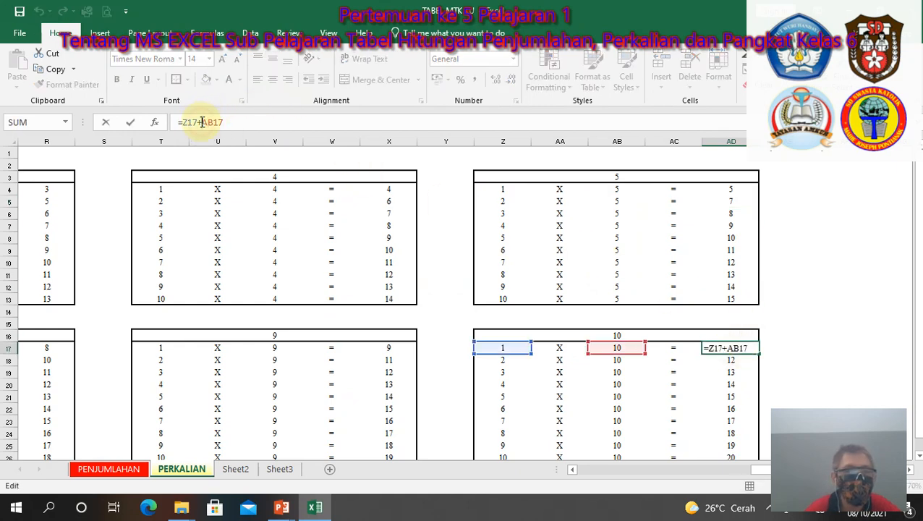
key("BackSpace")
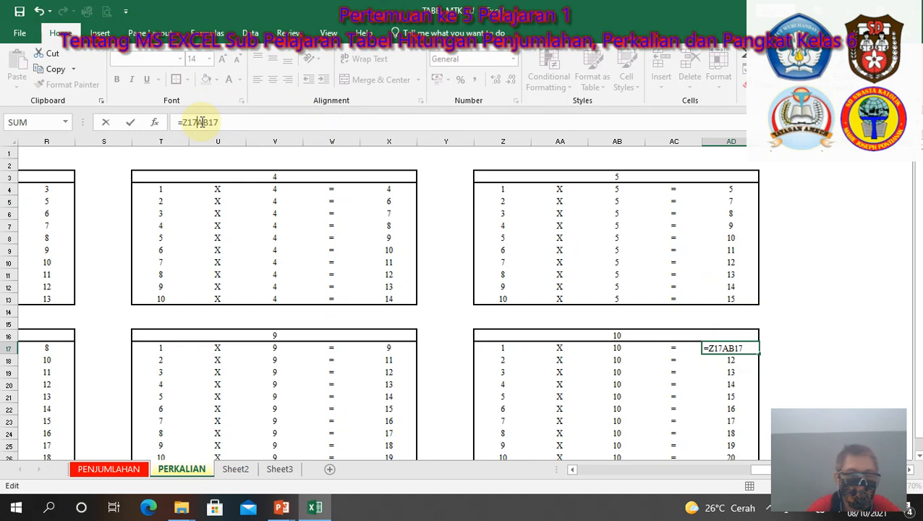
type("*")
key("Return")
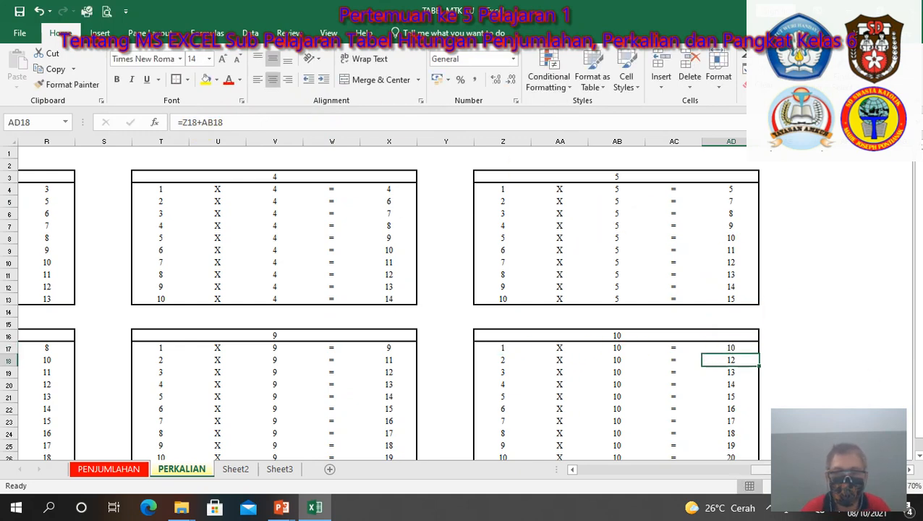
Step: Fill the multiplication formula in F4 down through F13 to update all results of table 1
left_click_drag(759, 468, 644, 467)
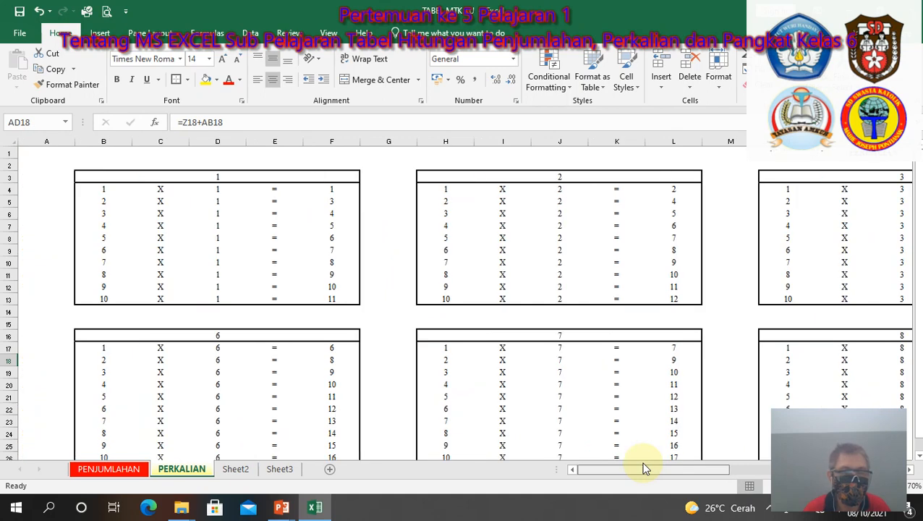
left_click(333, 198)
left_click(333, 192)
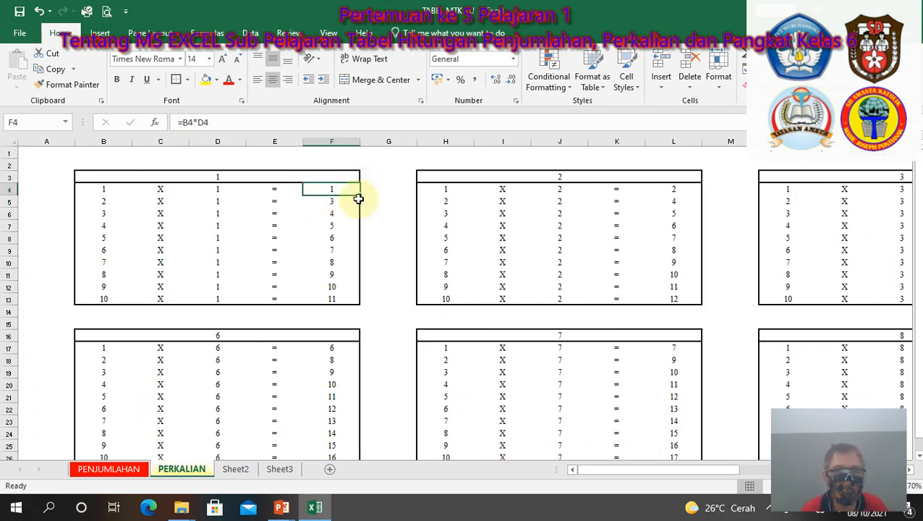
left_click_drag(359, 196, 338, 301)
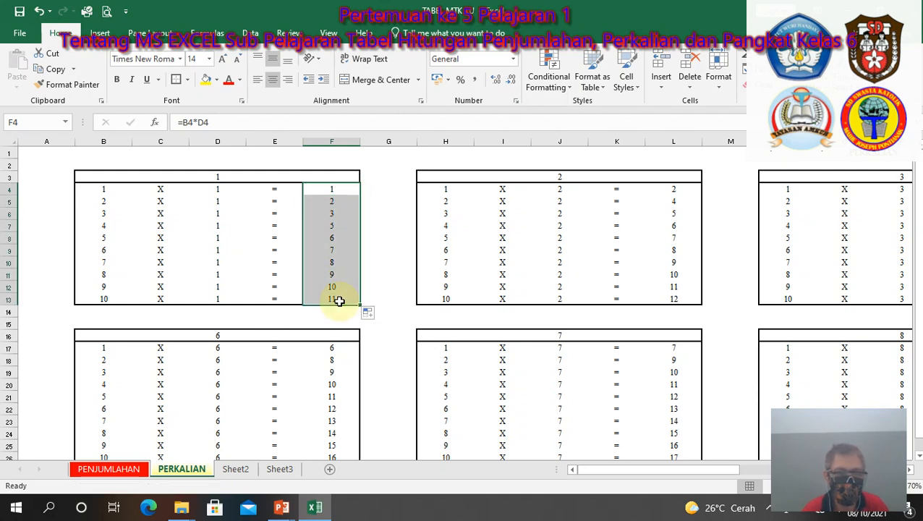
Step: Fill the multiplication formulas of tables 2 and 6 down their result columns, from L4 through L13 and from F17 through F26
left_click(684, 189)
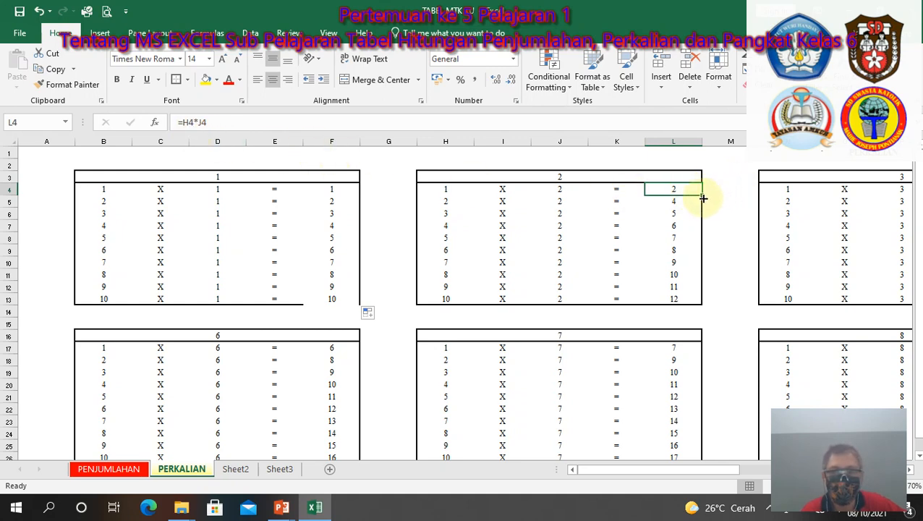
left_click_drag(702, 197, 693, 300)
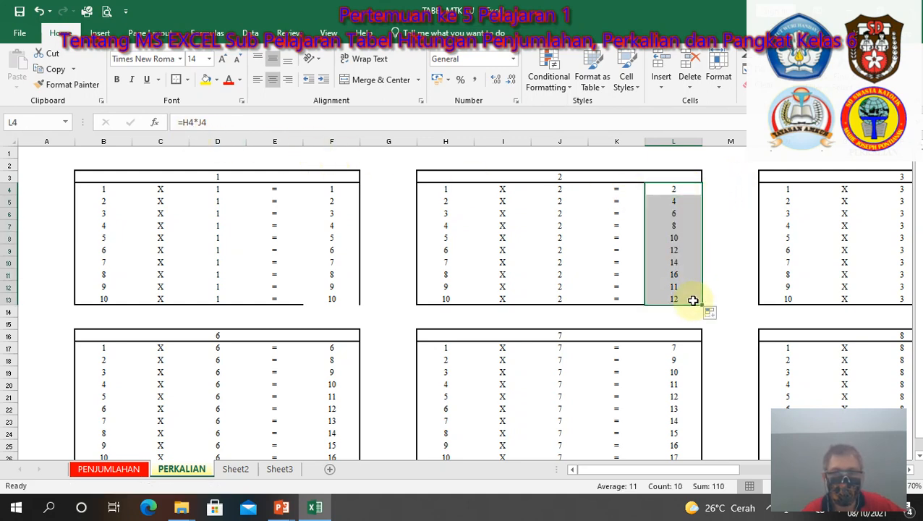
left_click(335, 346)
left_click_drag(360, 355, 350, 434)
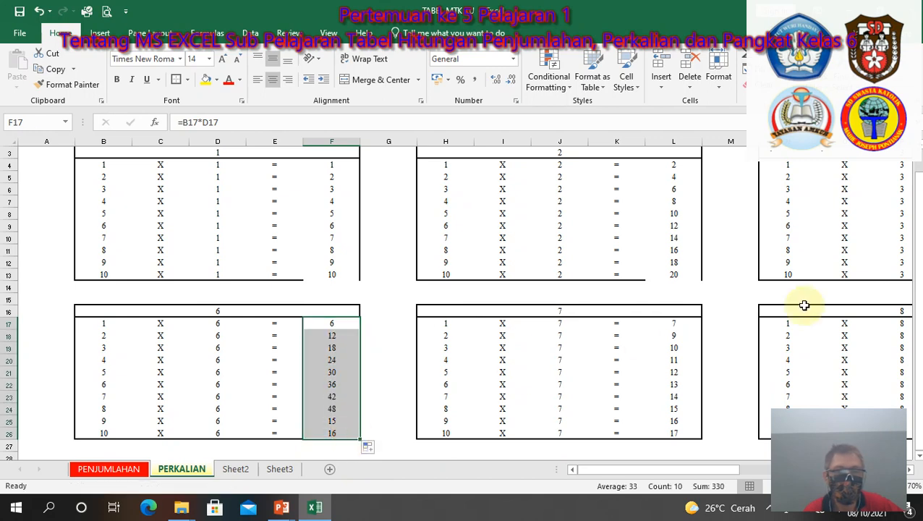
Step: Fill the multiplication formula of table 7 down its result column from L17 through L26
left_click(673, 323)
left_click_drag(701, 332, 696, 436)
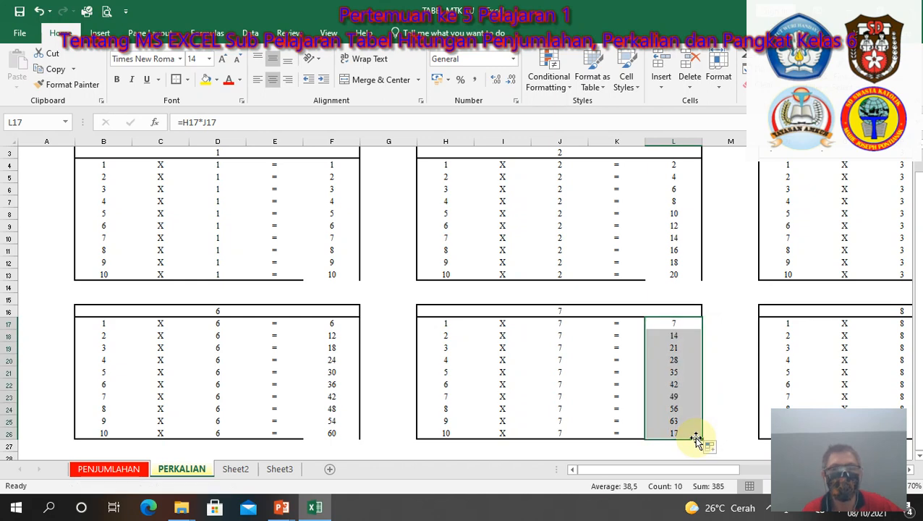
Step: Reapply the outside border around tables 1, 6, 2 and 7, covering B3:F13, B16:F26, H4:L13 and H17:L26
left_click(221, 153)
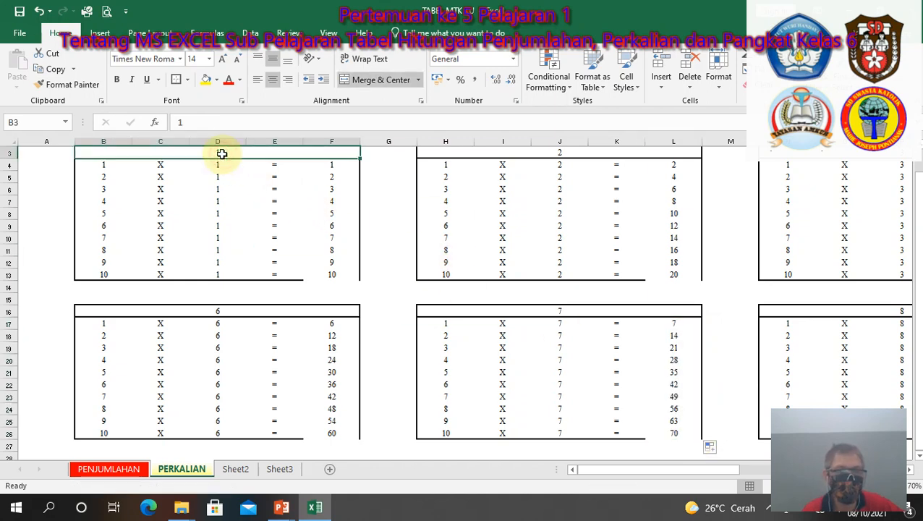
left_click_drag(221, 153, 219, 277)
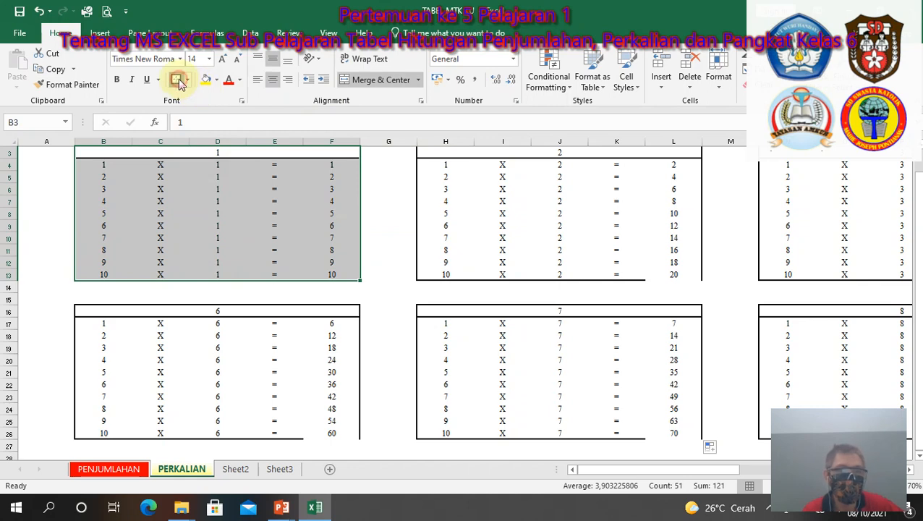
left_click_drag(160, 310, 160, 433)
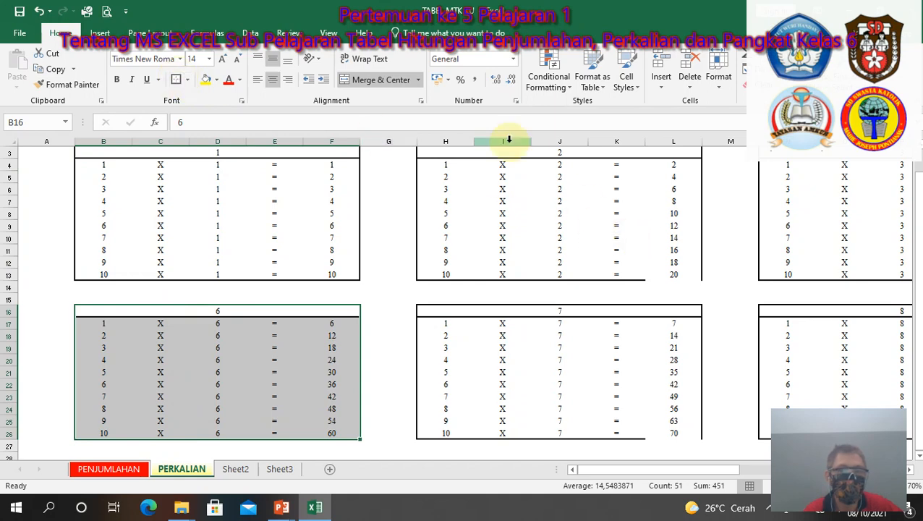
left_click_drag(438, 166, 663, 272)
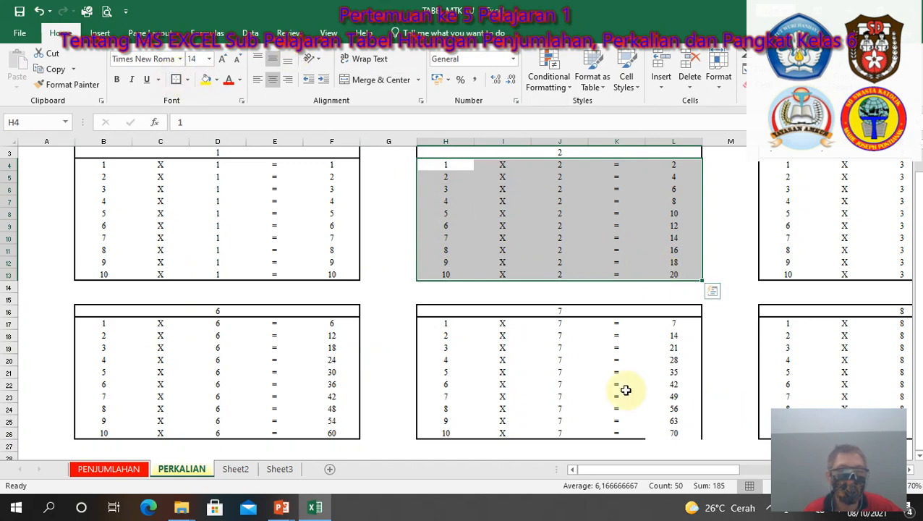
left_click_drag(434, 326, 674, 431)
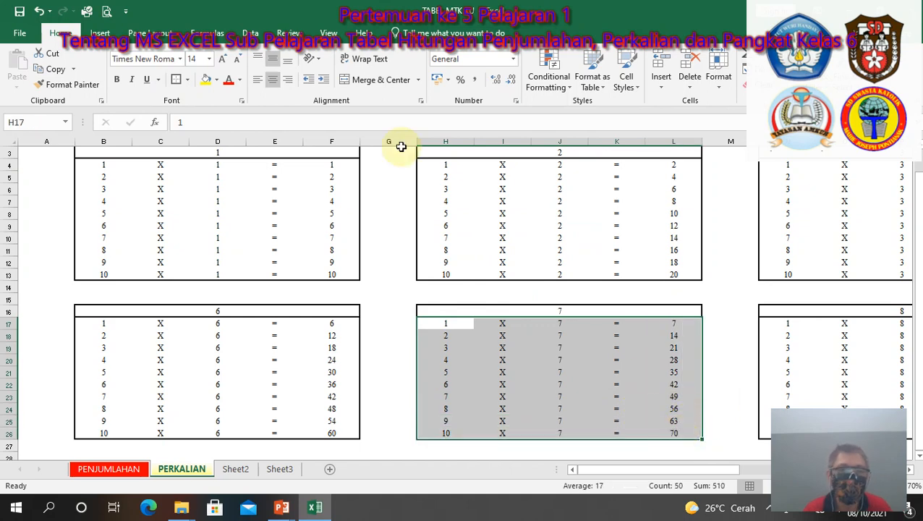
left_click(178, 81)
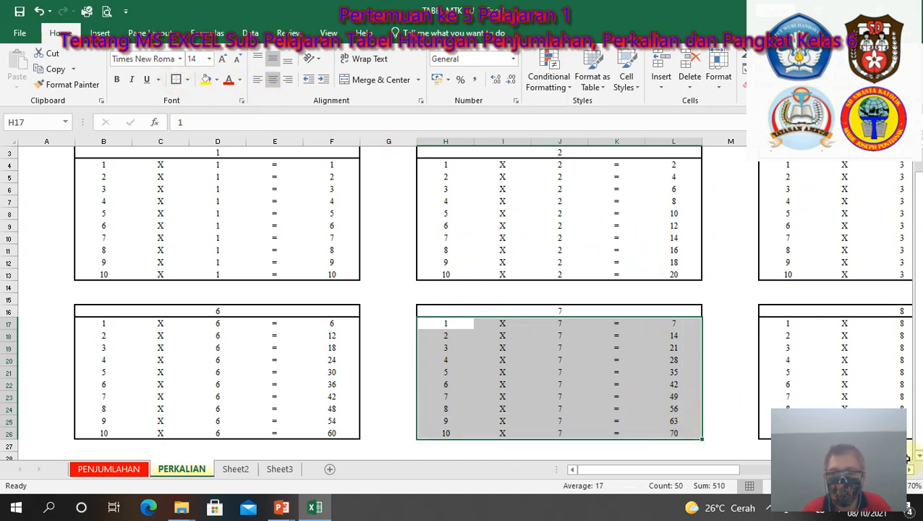
Step: Fill the multiplication formulas of tables 3 and 8 down their result columns, from R4 through R13 and from R17 through R26
left_click(912, 475)
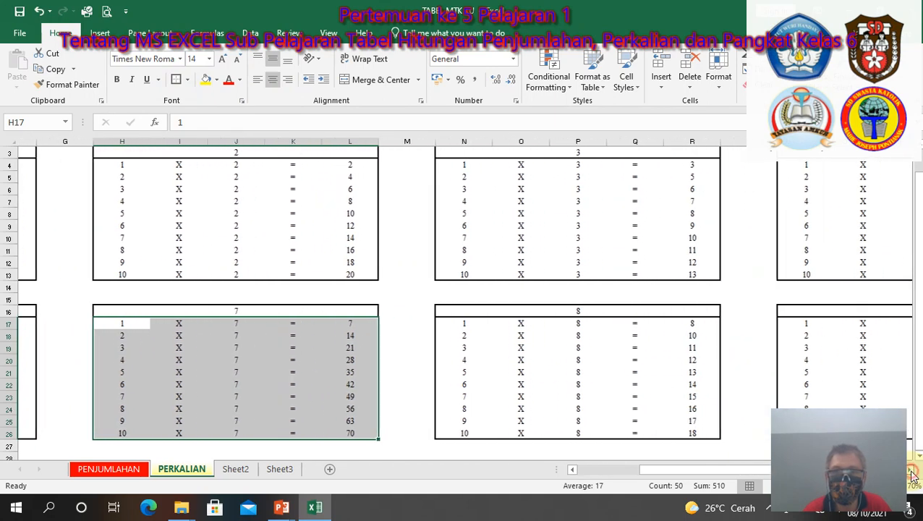
left_click(912, 475)
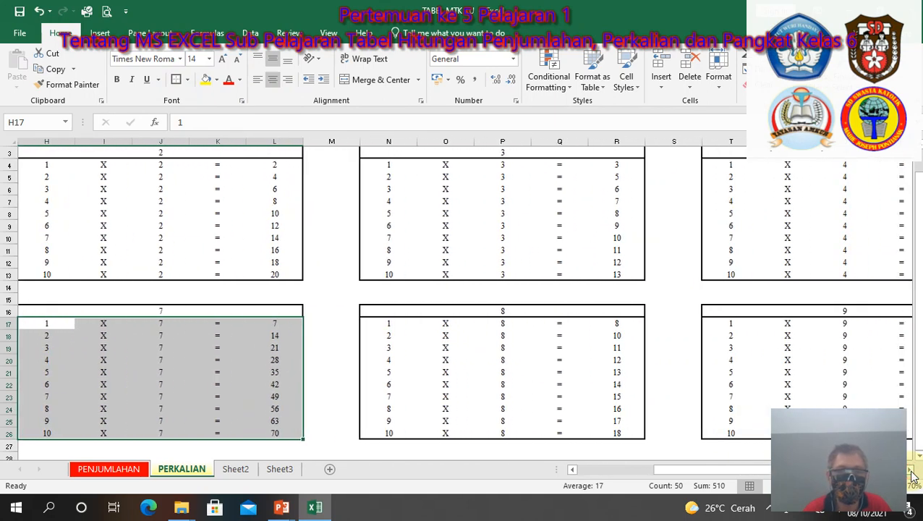
left_click(911, 475)
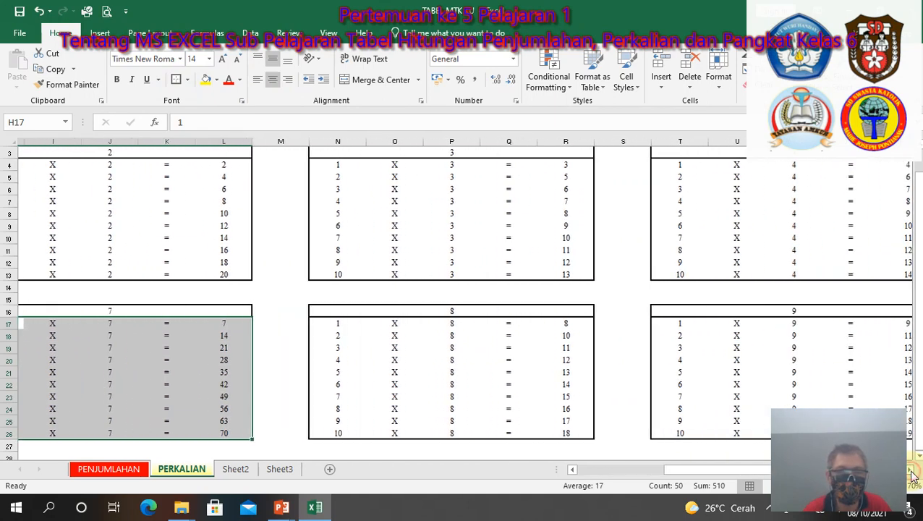
left_click(555, 166)
key("Down")
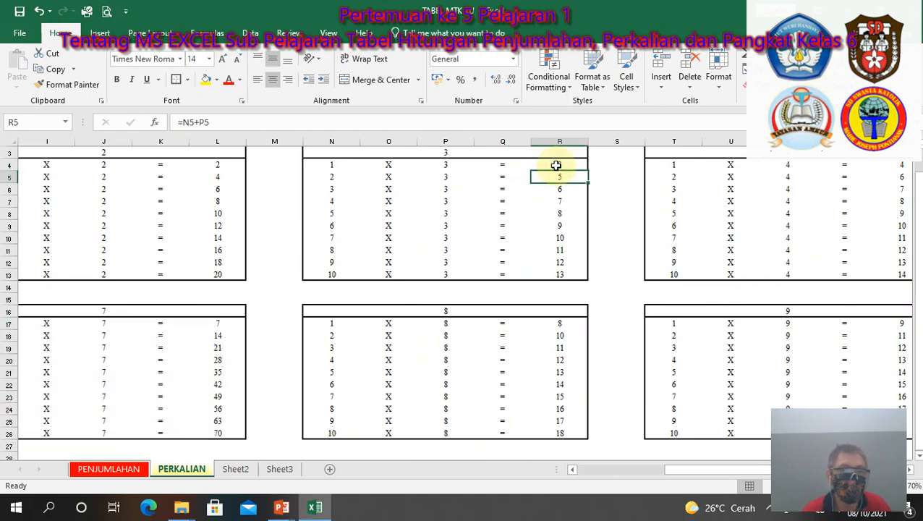
left_click(572, 166)
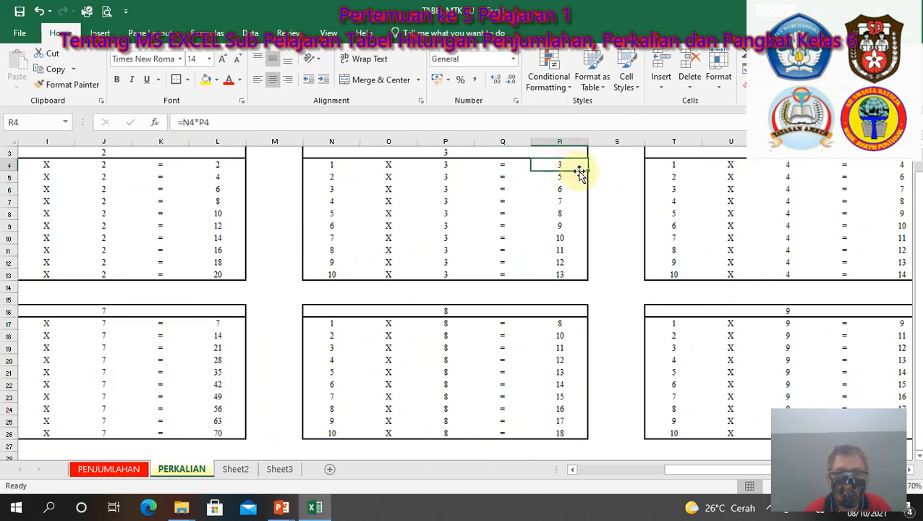
left_click_drag(588, 172, 568, 277)
left_click(556, 323)
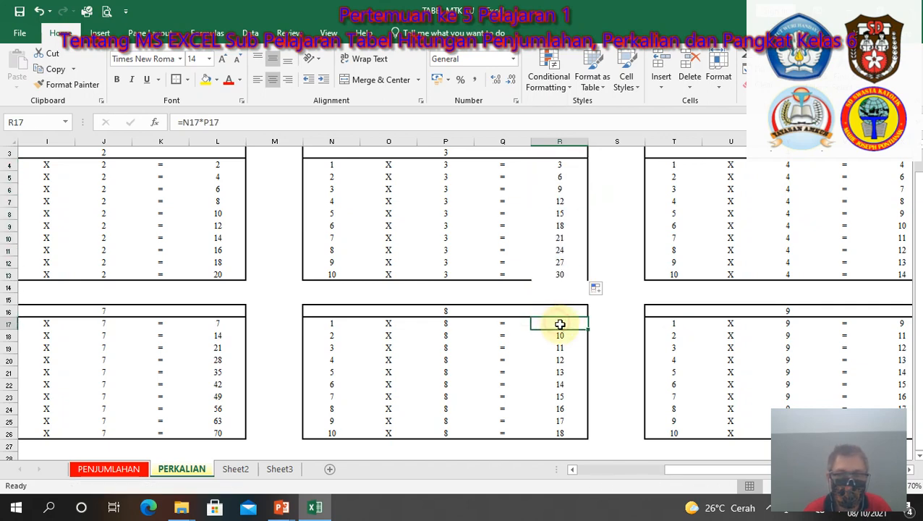
left_click_drag(588, 332, 569, 441)
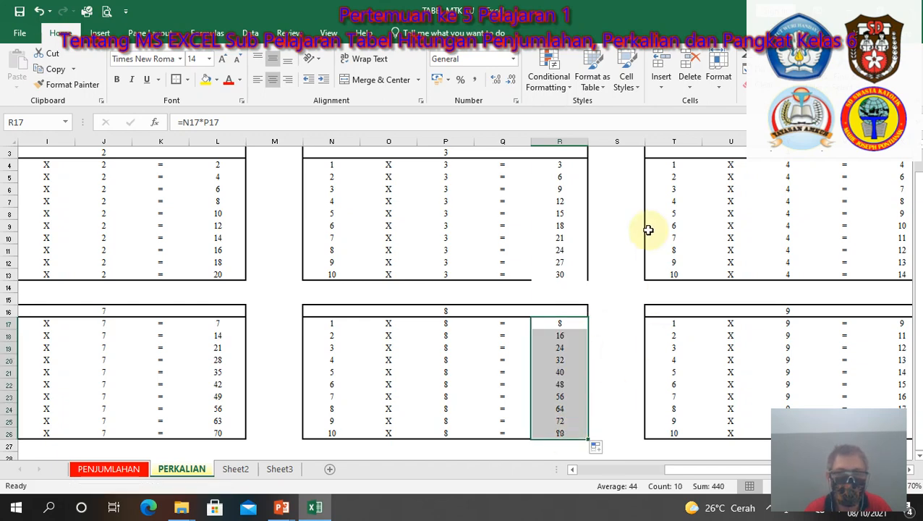
Step: Fill the multiplication formulas of tables 4 and 9 down their result columns, from X4 through X13 and from X17 through X26
left_click(745, 201)
key("Right")
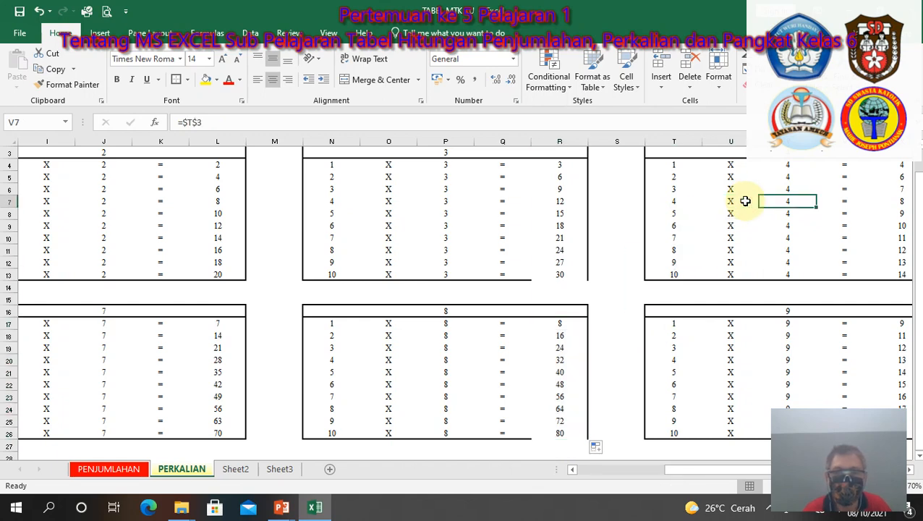
key("Right")
key("Right")
key("Right")
key("Right")
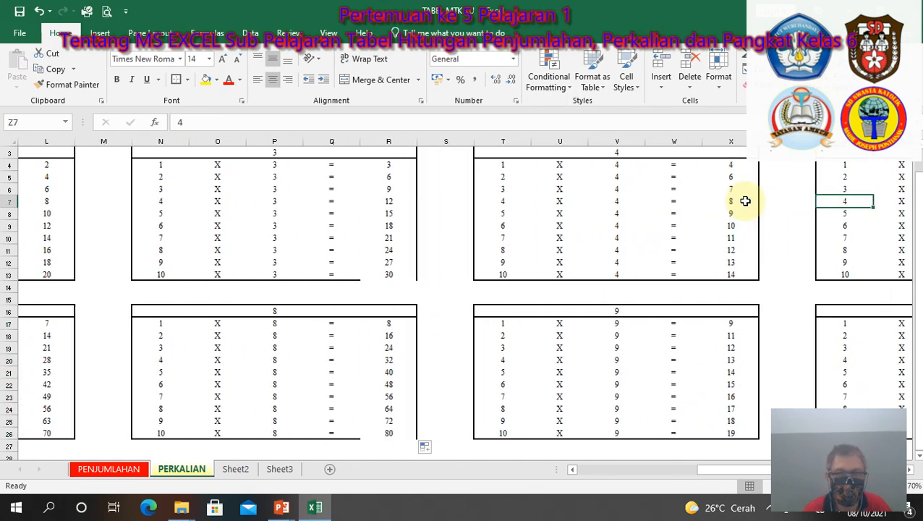
left_click(733, 163)
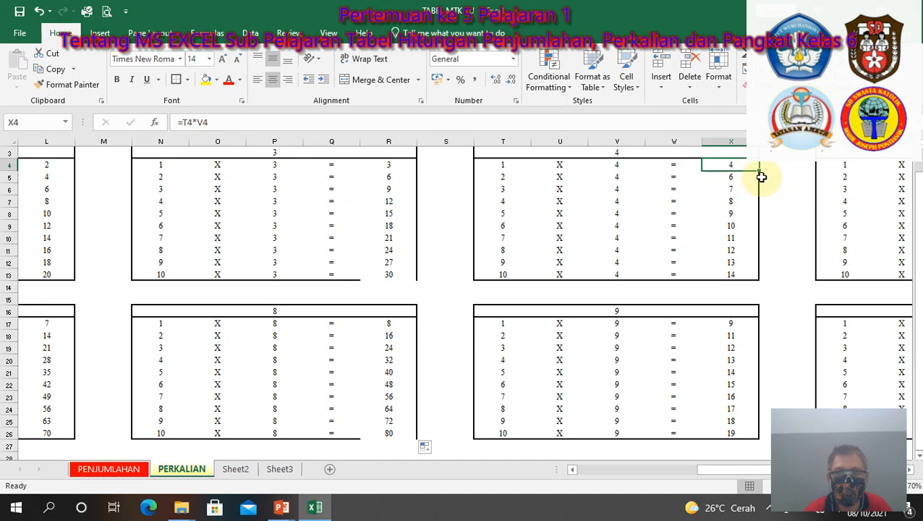
left_click_drag(759, 172, 744, 277)
left_click(727, 324)
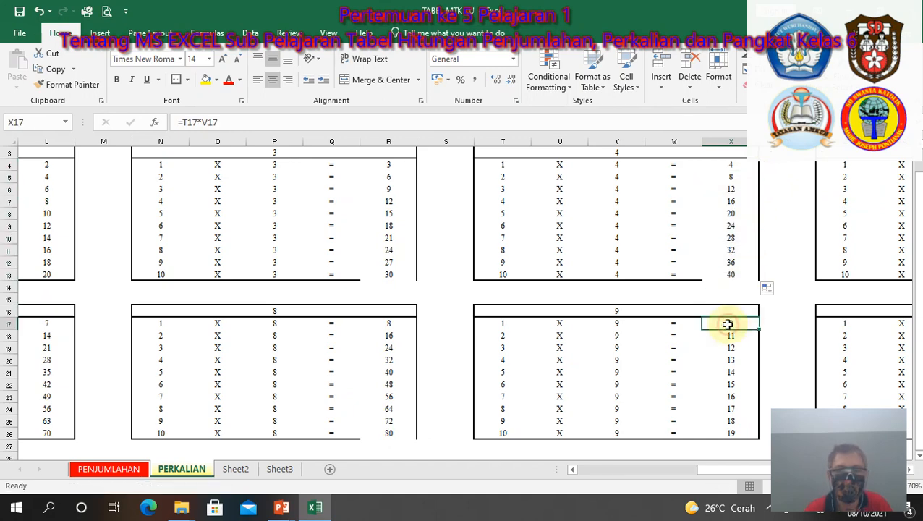
left_click_drag(759, 331, 762, 438)
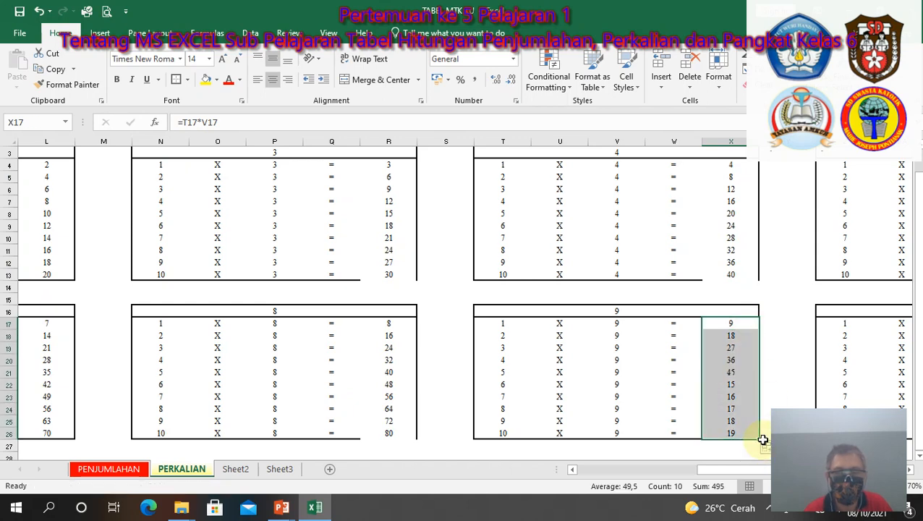
Step: Fill the multiplication formulas of tables 5 and 10 down their result columns, from AD4 through AD13 and from AD17 through AD26
left_click(910, 469)
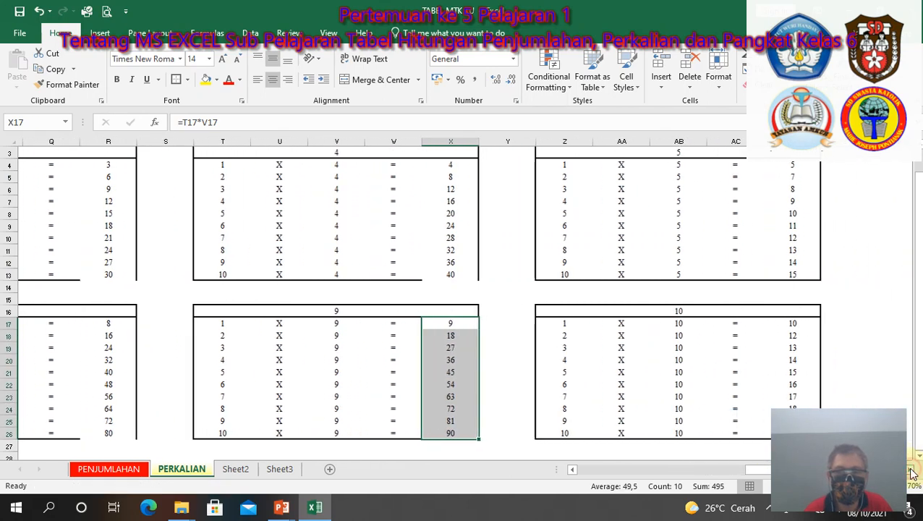
left_click(729, 165)
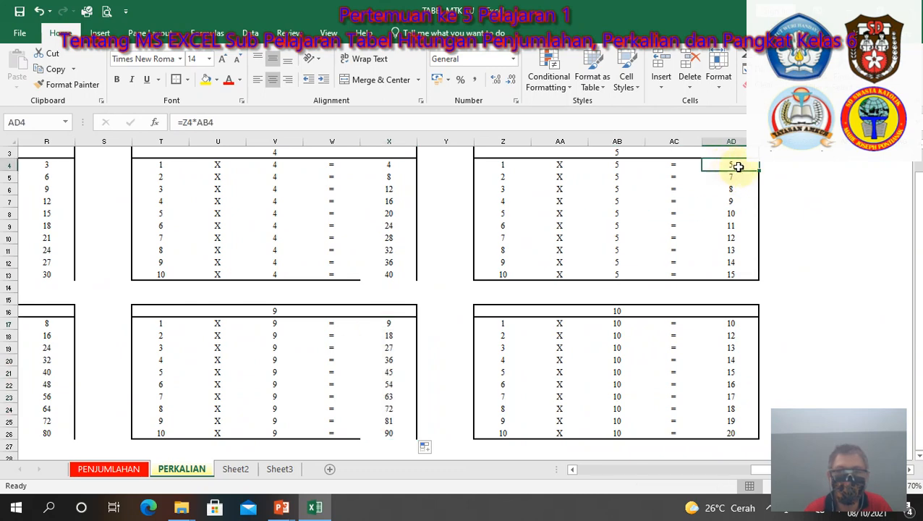
left_click_drag(759, 172, 736, 274)
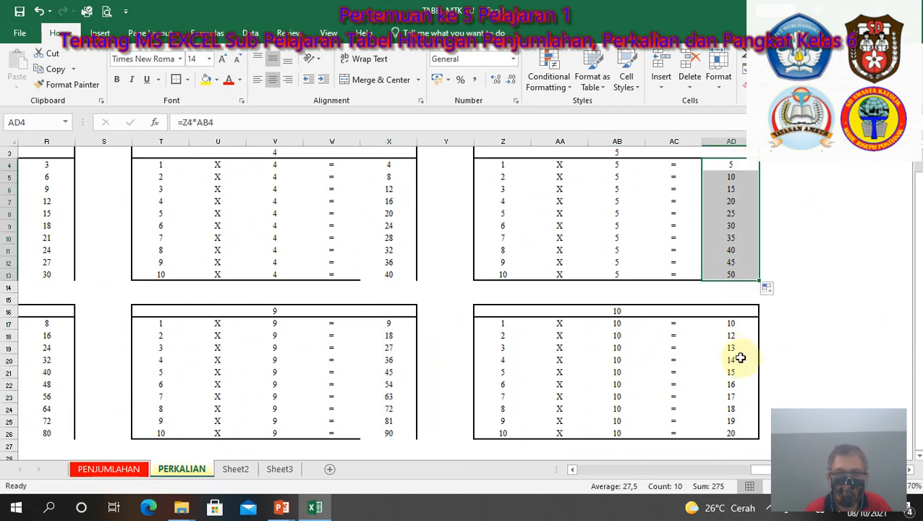
left_click(731, 324)
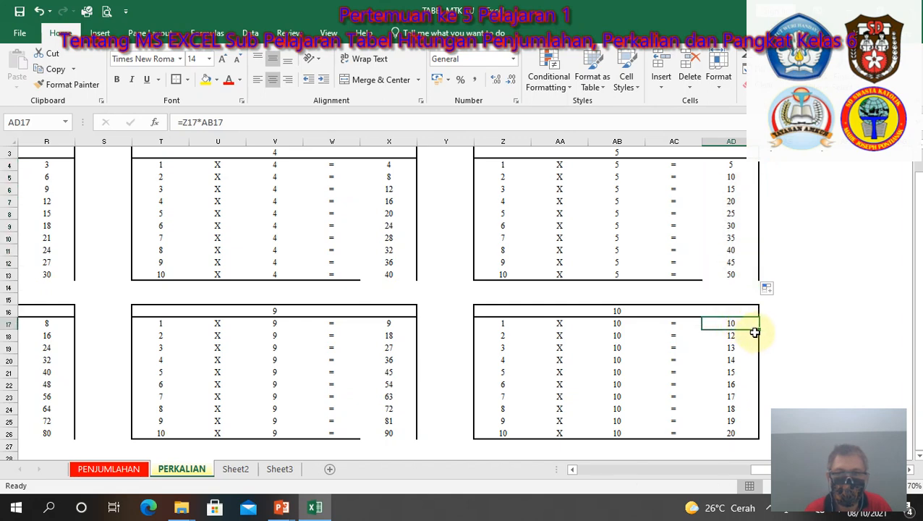
left_click_drag(759, 330, 753, 434)
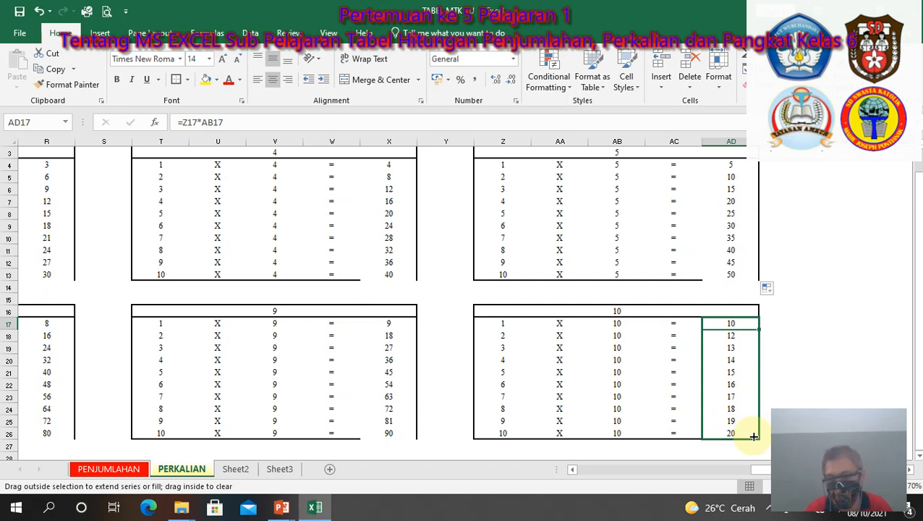
left_click_drag(753, 436, 753, 434)
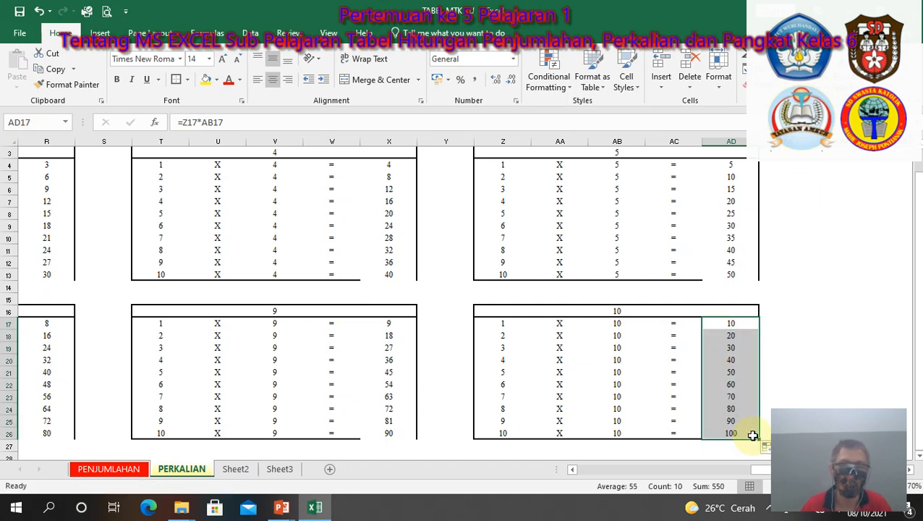
right_click(494, 164)
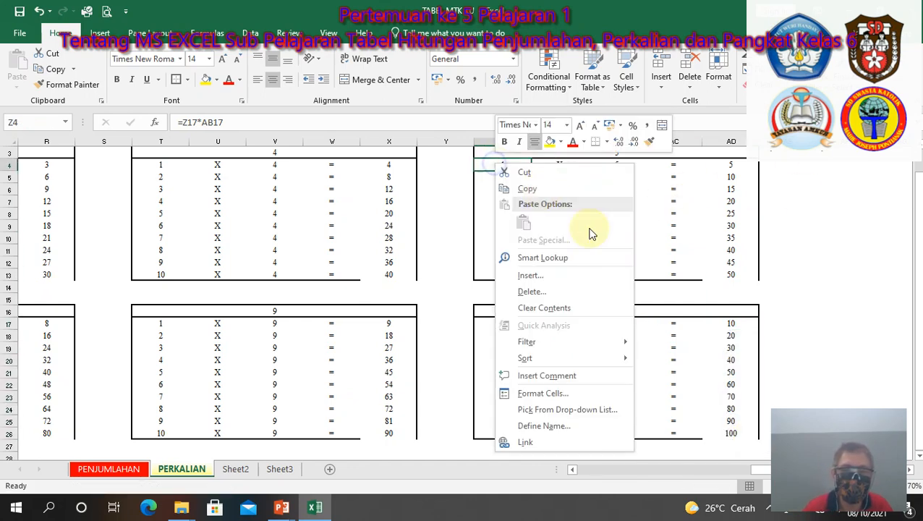
left_click(831, 186)
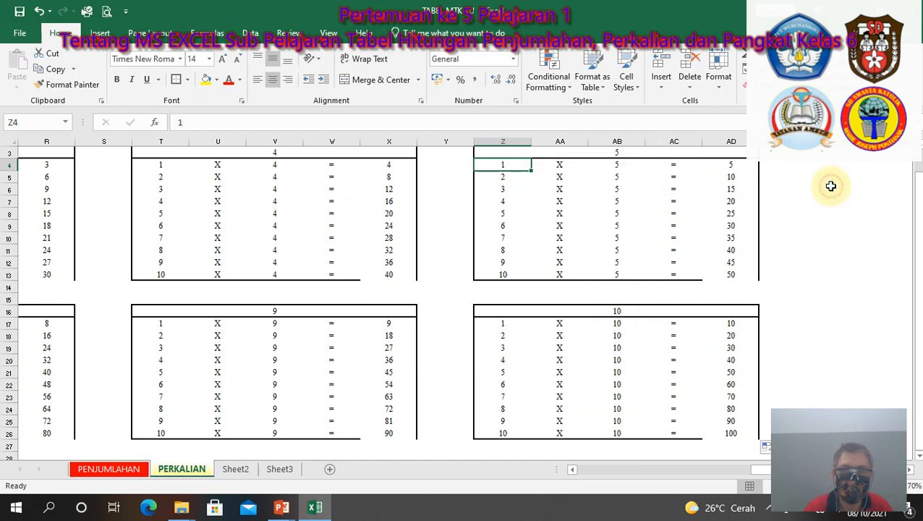
right_click(518, 164)
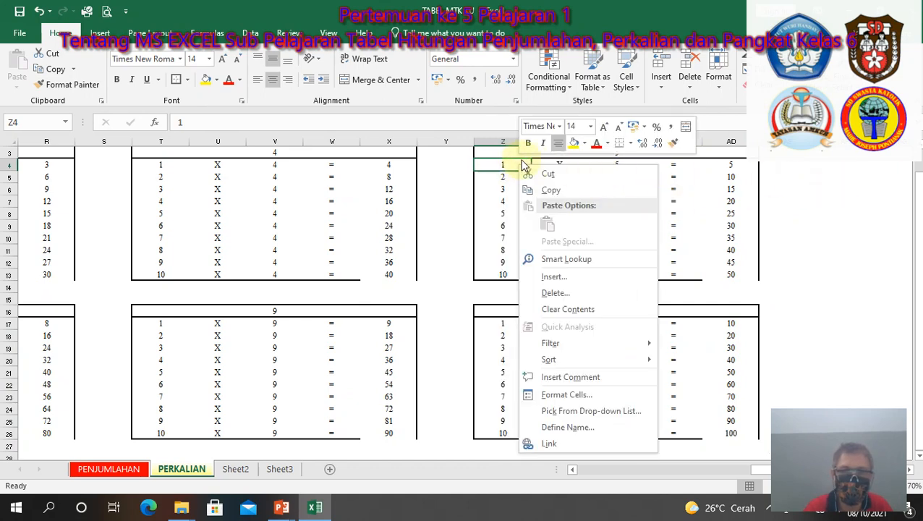
left_click(499, 163)
Step: Reapply the outside border around the bodies of tables 5, 10, 4 and 9, covering Z4:AD13, Z17:AD26, T4:X13 and T17:X26
left_click_drag(498, 164, 718, 275)
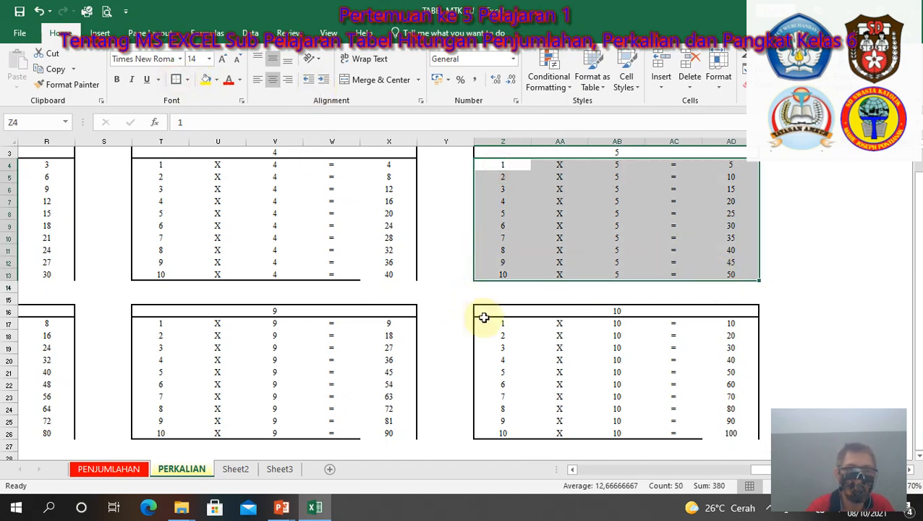
left_click_drag(484, 323, 712, 428)
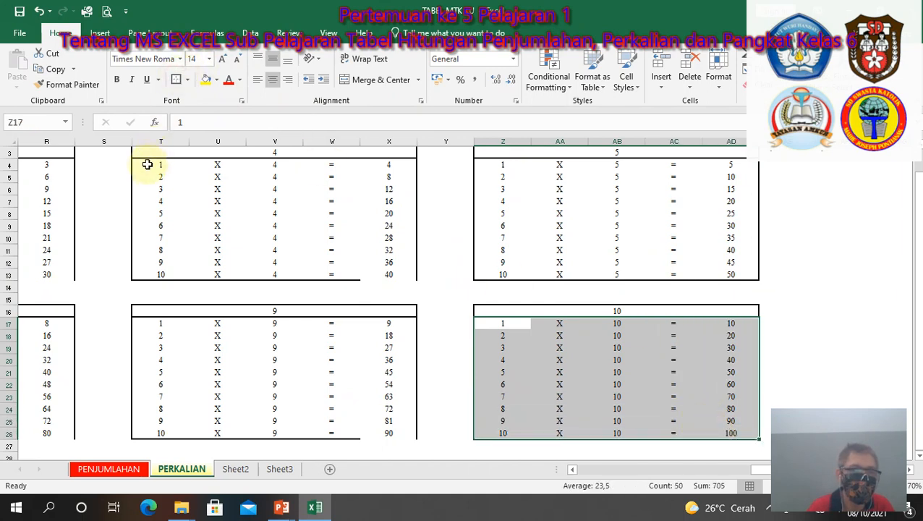
left_click_drag(146, 165, 372, 272)
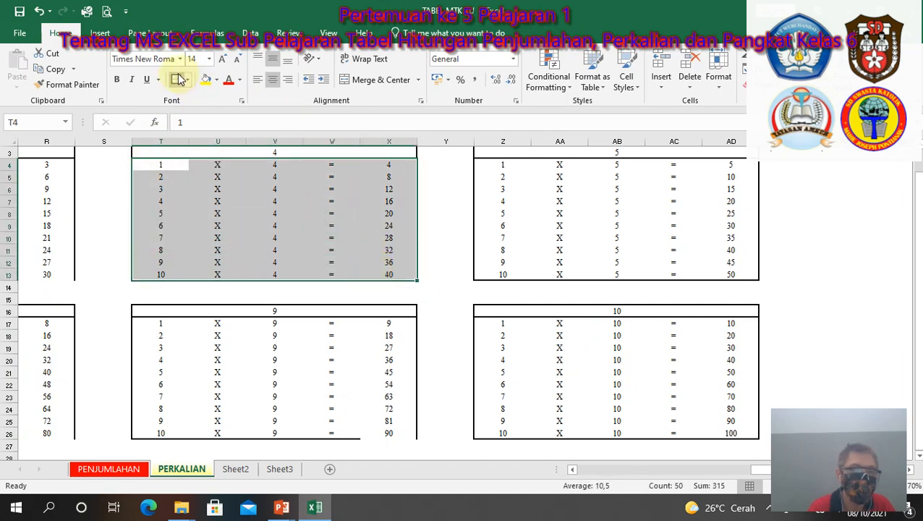
left_click_drag(149, 326, 374, 433)
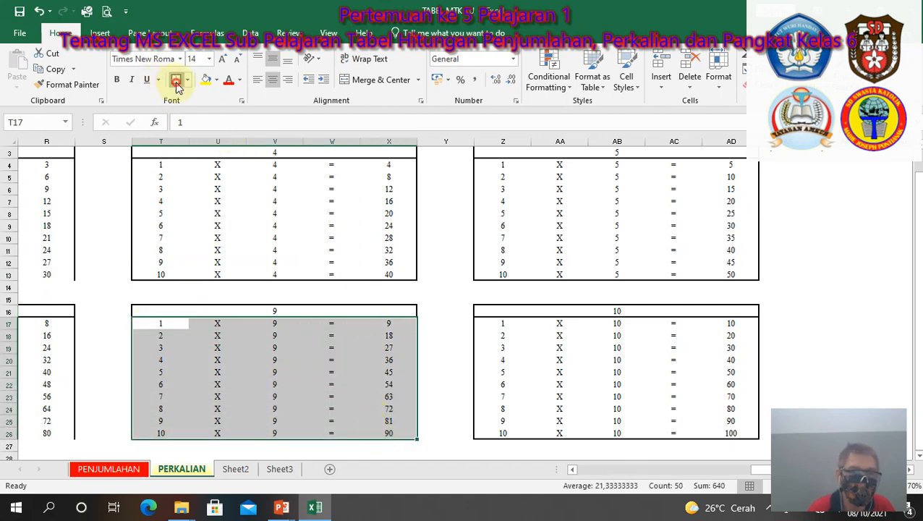
Step: Reapply the outside border around the bodies of tables 3 and 8, covering N4:R13 and N17:R26
left_click_drag(571, 472, 571, 472)
left_click_drag(430, 164, 656, 271)
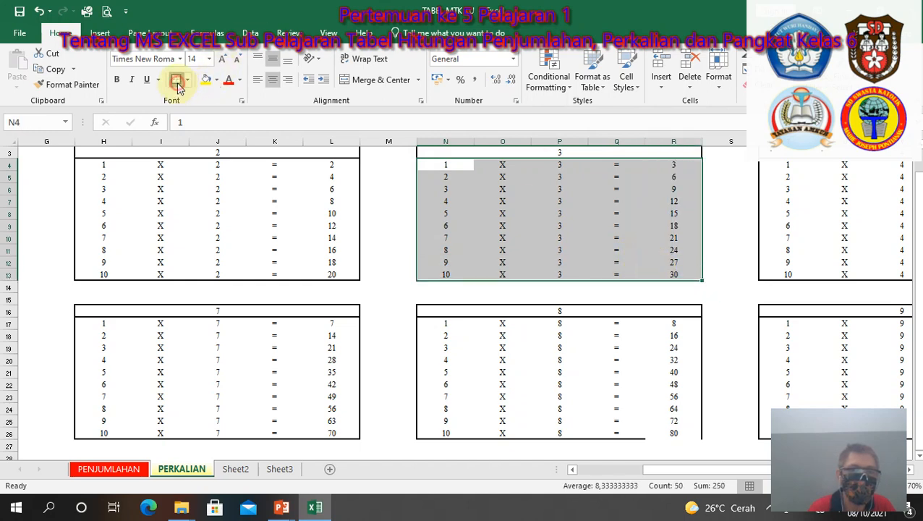
left_click_drag(443, 324, 658, 430)
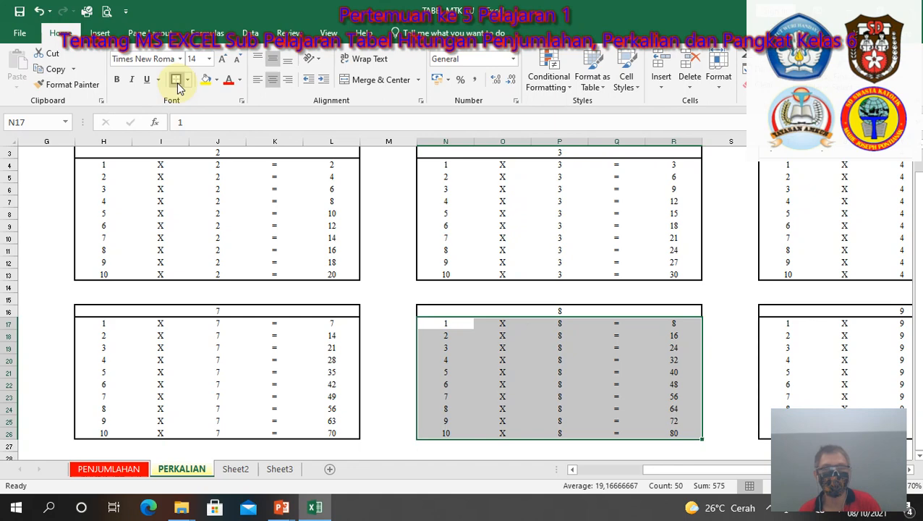
left_click(401, 409)
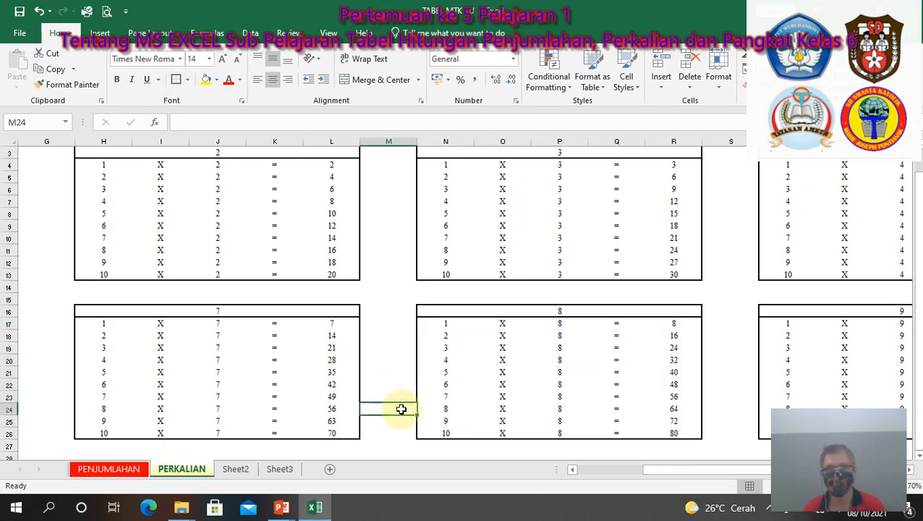
Step: Save the workbook and create a copy of the PERKALIAN sheet, placed before the original
left_click(20, 11)
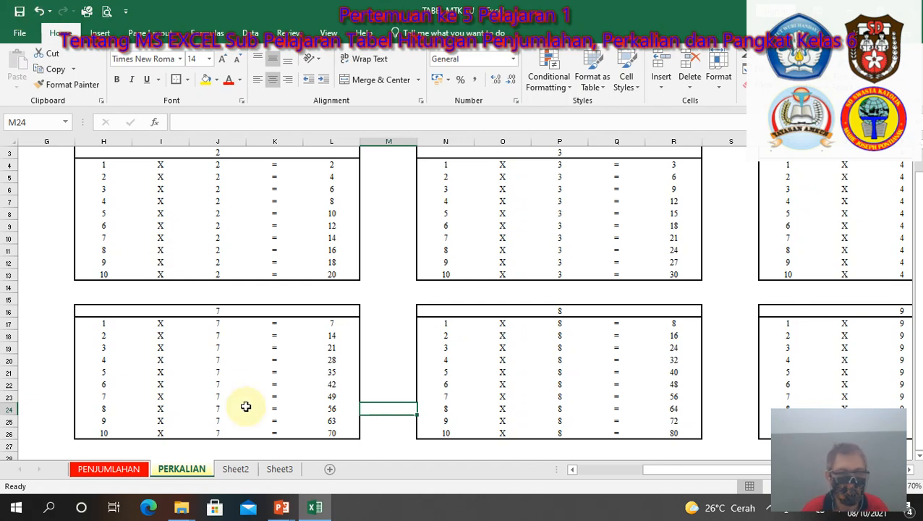
right_click(197, 473)
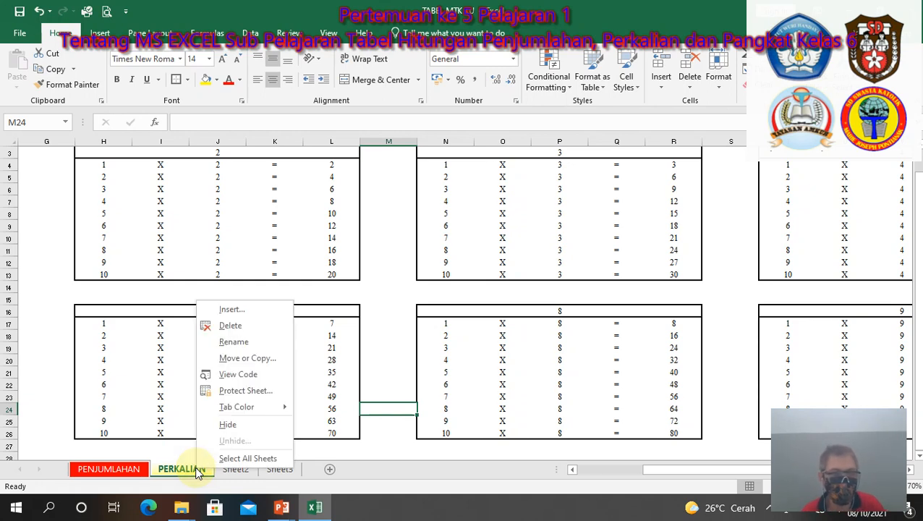
left_click(256, 358)
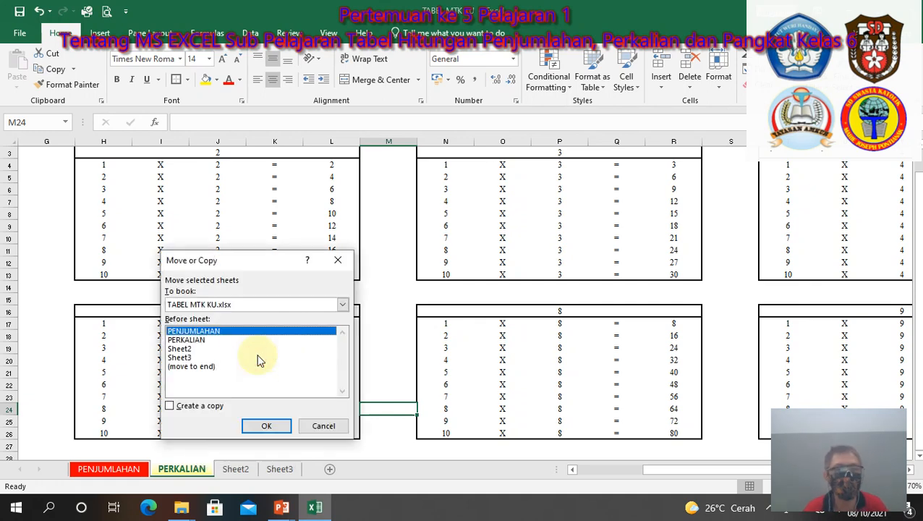
left_click(214, 342)
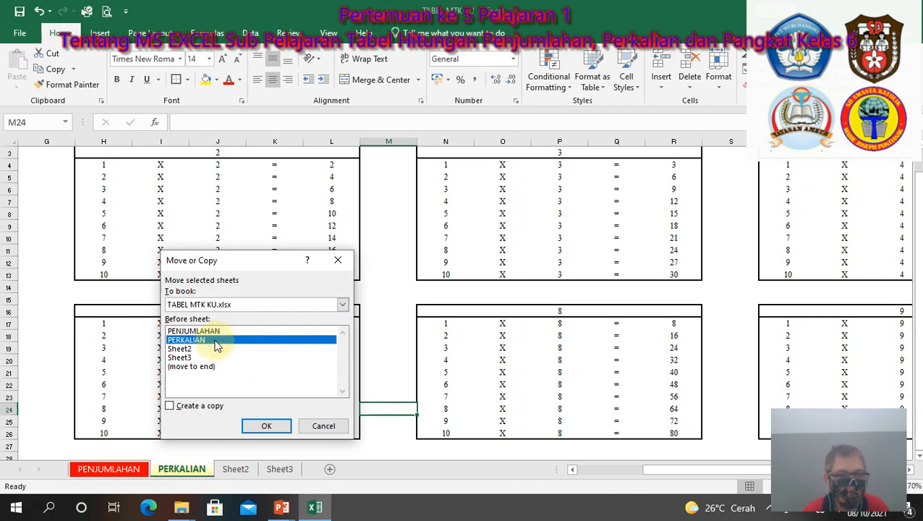
left_click(204, 410)
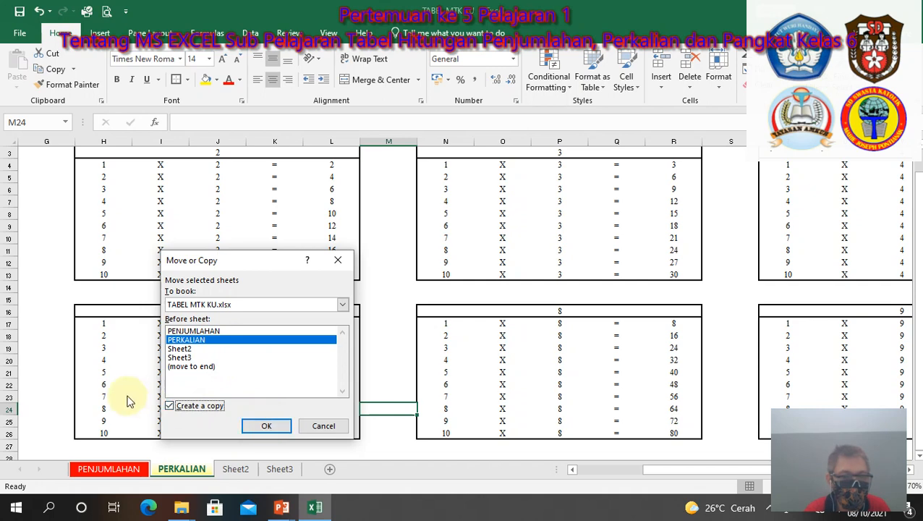
left_click(266, 426)
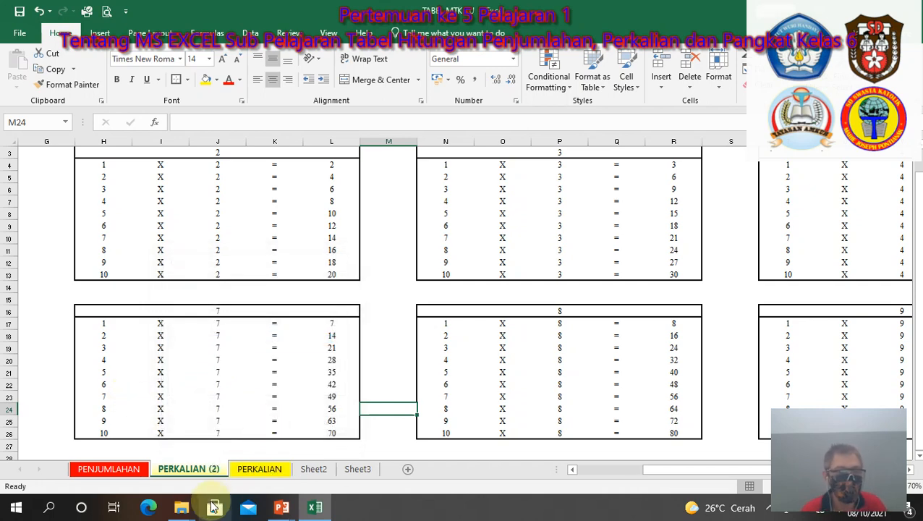
Step: Move the copied sheet directly after PERKALIAN and change its tab color to dark blue
left_click_drag(197, 468, 198, 472)
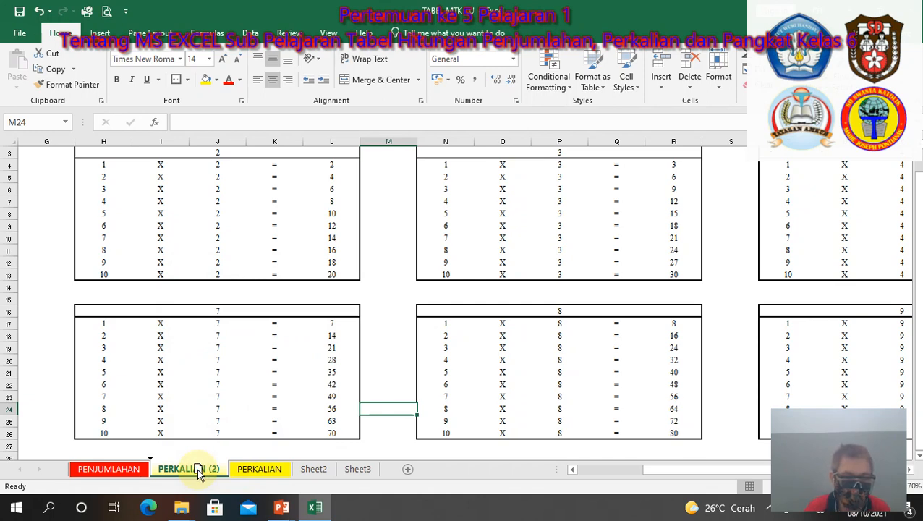
left_click_drag(196, 470, 300, 470)
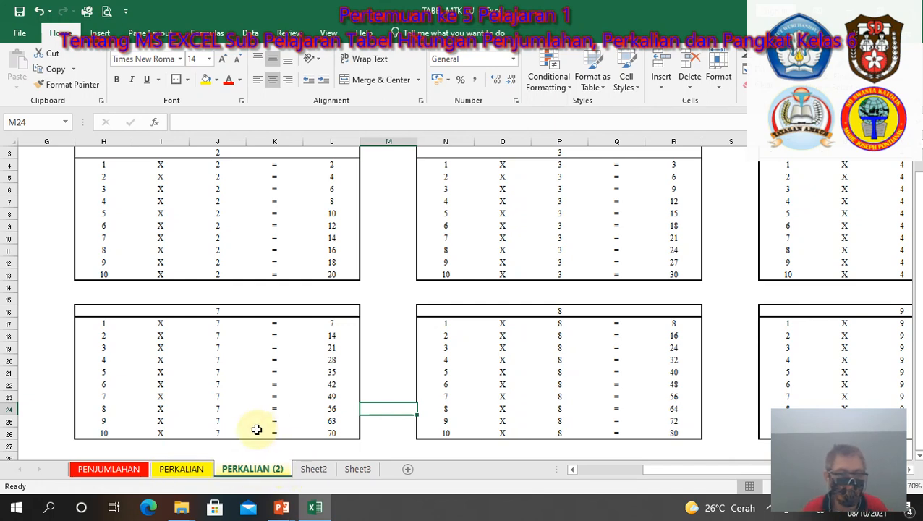
right_click(256, 474)
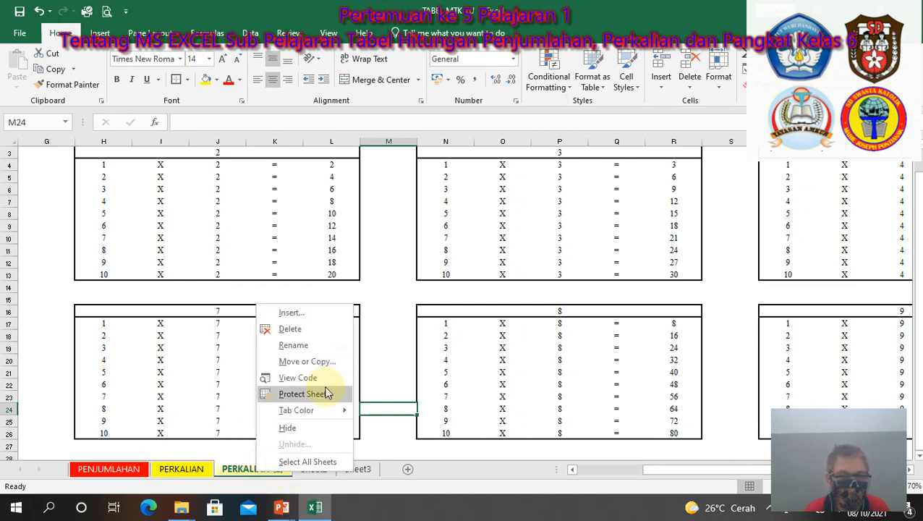
mouse_move(319, 409)
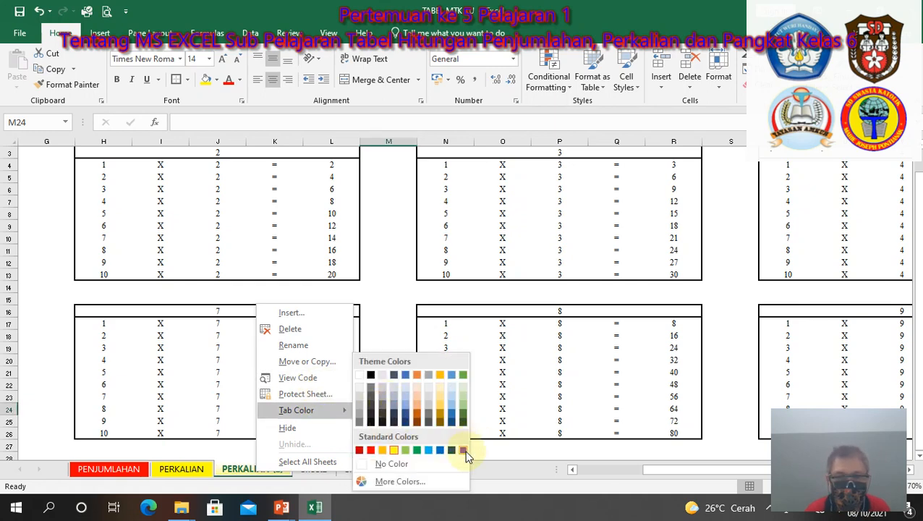
left_click(458, 423)
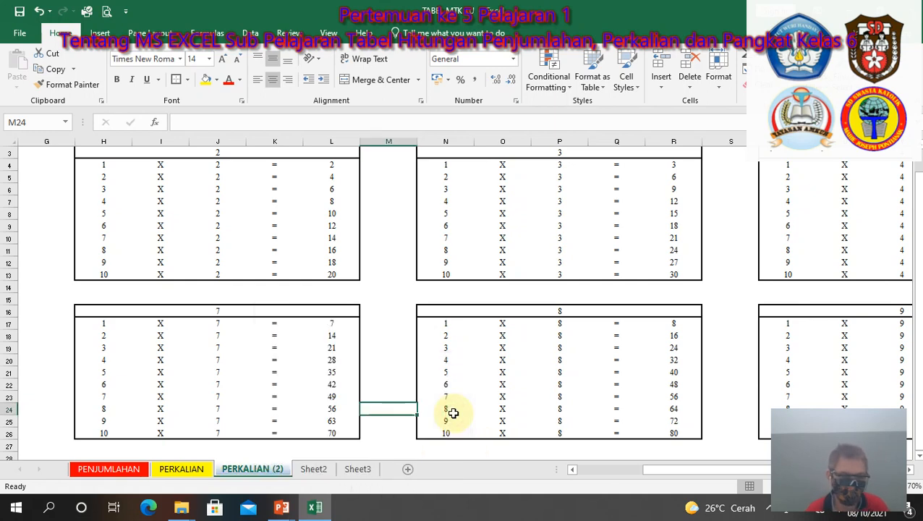
Step: Rename the copied sheet PERKALIAN (2) as PANGKAT
right_click(260, 469)
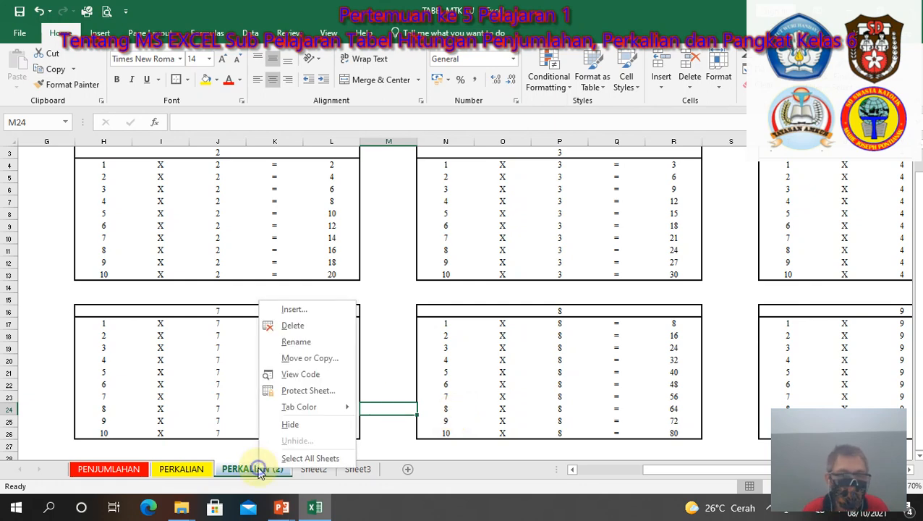
left_click(293, 342)
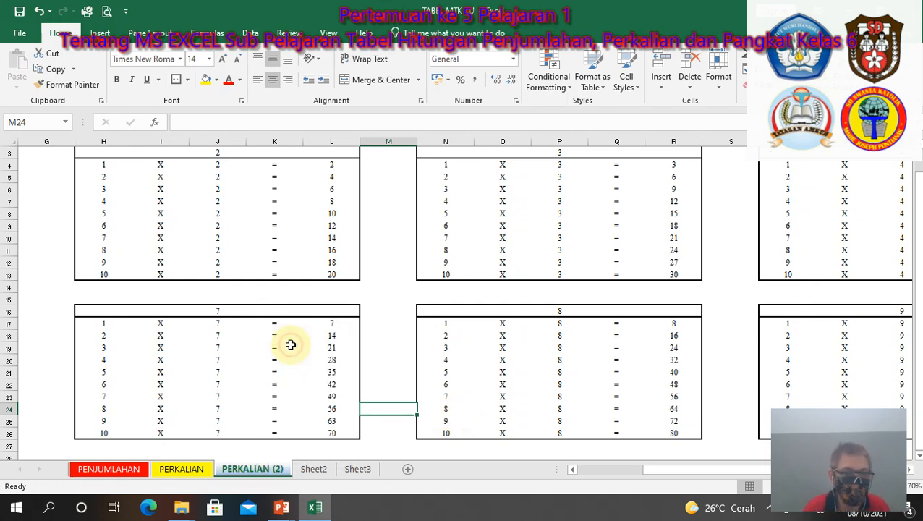
type("PANG")
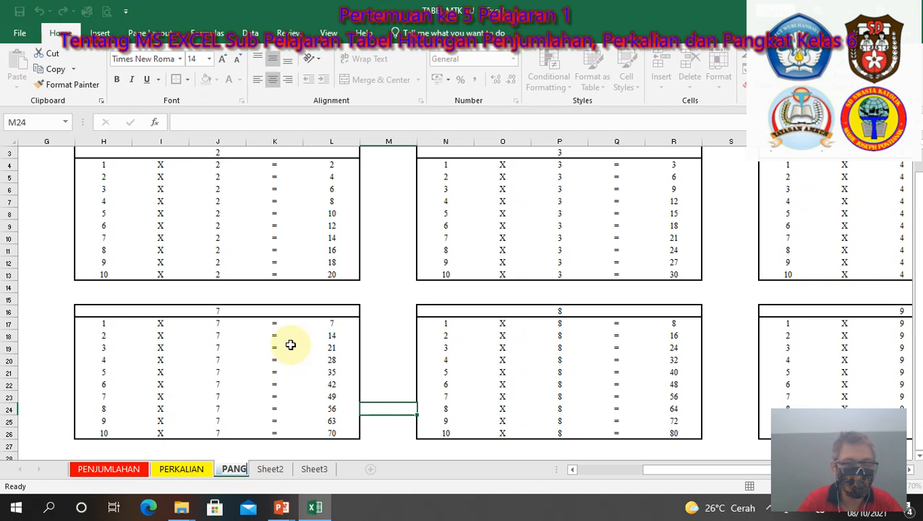
type("KAT")
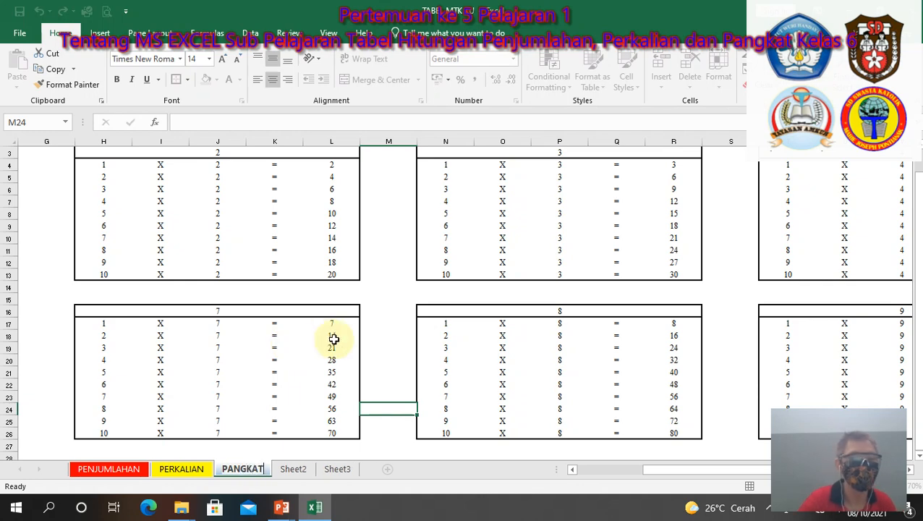
left_click(326, 449)
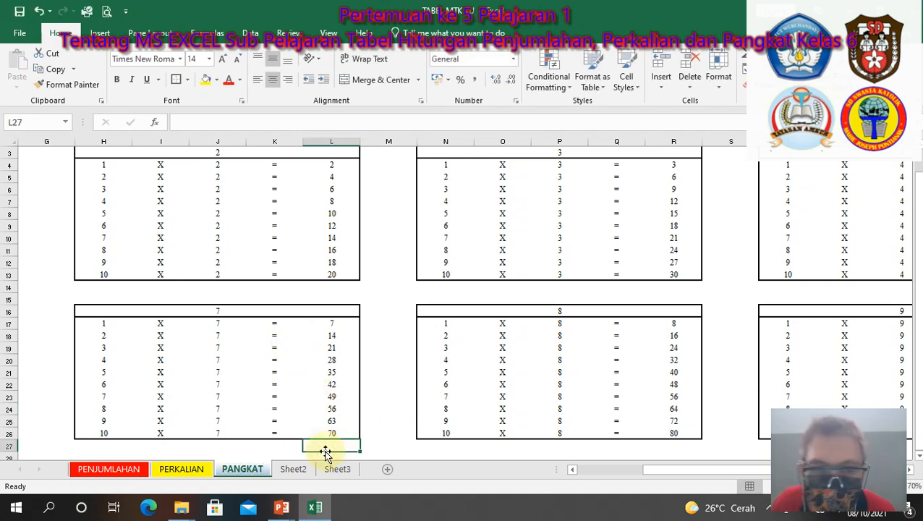
Step: Replace the sheet title in merged cell A1 with PANGKAT
key("Up")
key("Up")
key("Up")
key("Up")
key("Up")
key("Up")
key("Up")
key("Up")
key("Up")
key("Up")
key("Up")
key("Up")
key("Up")
key("Up")
key("Up")
key("Up")
key("Up")
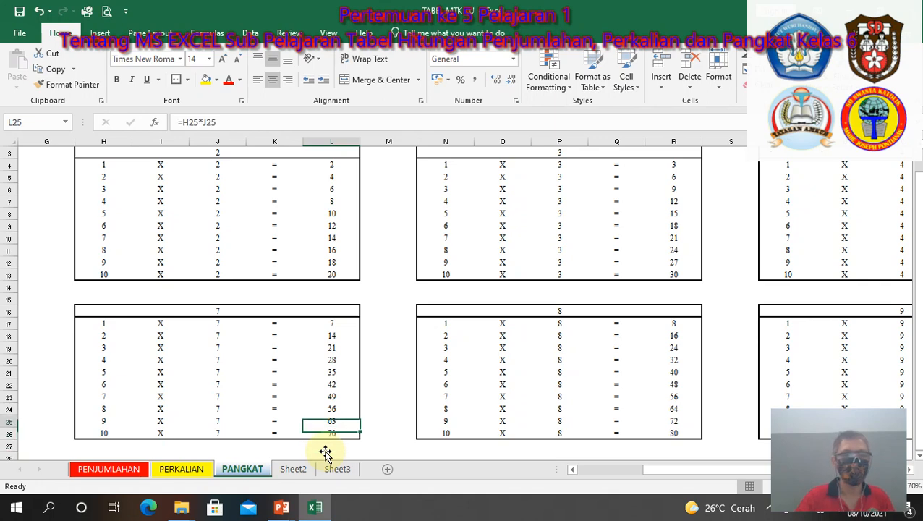
key("ctrl+Home")
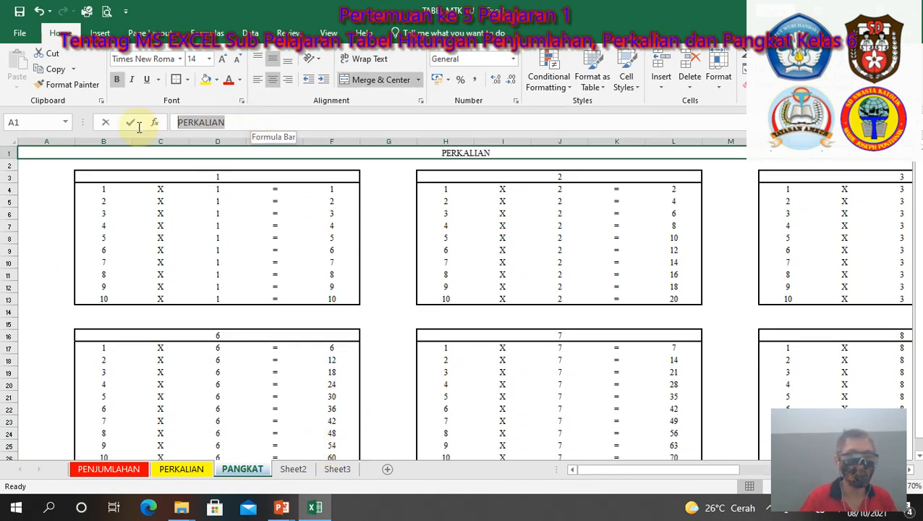
type("PANG")
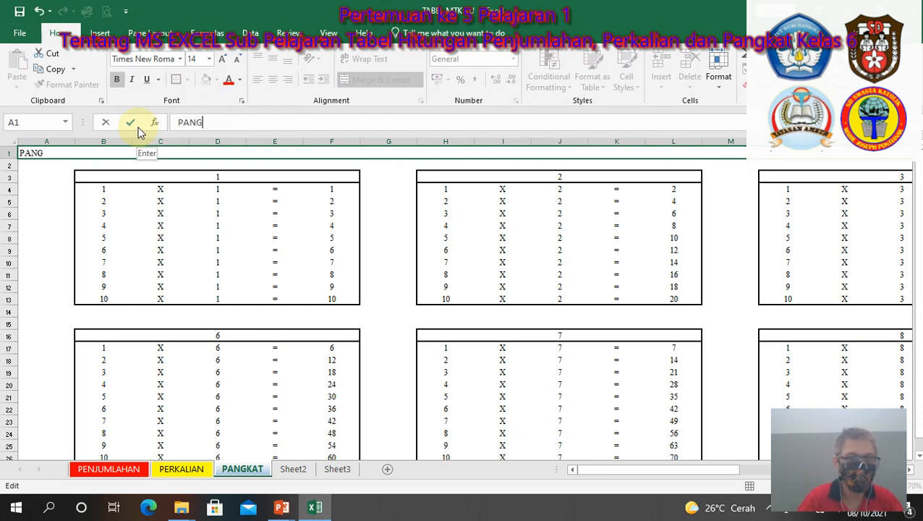
type("KAT")
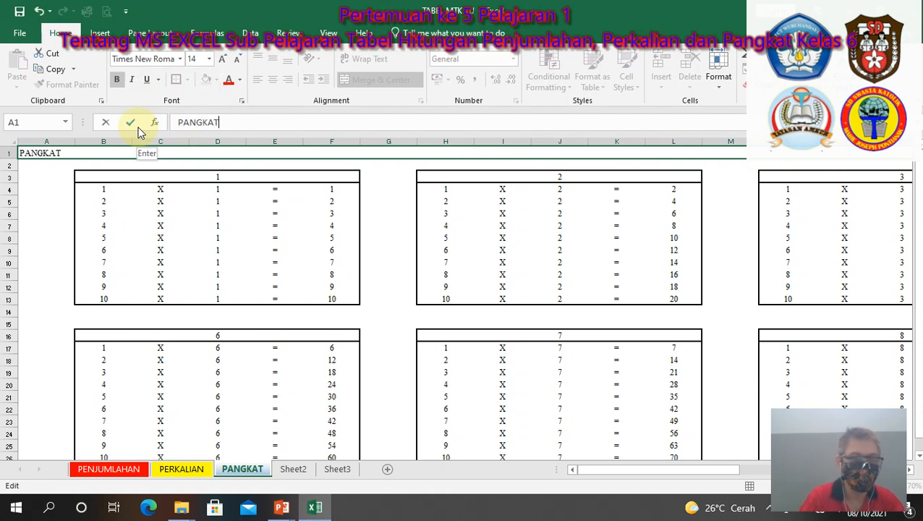
left_click(384, 236)
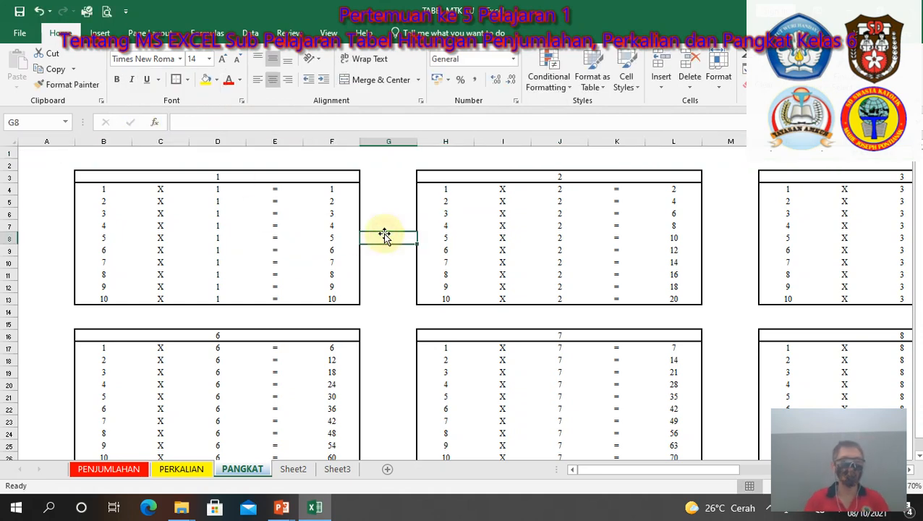
Step: Change the operator of table 1 to ^ in C4 and link the operator of table 2 to it with =C4 in I4
left_click(158, 190)
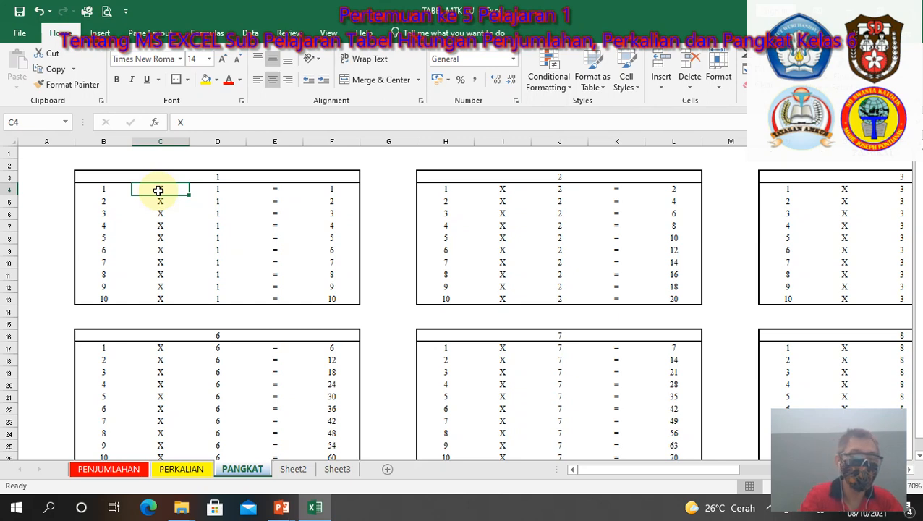
type("^")
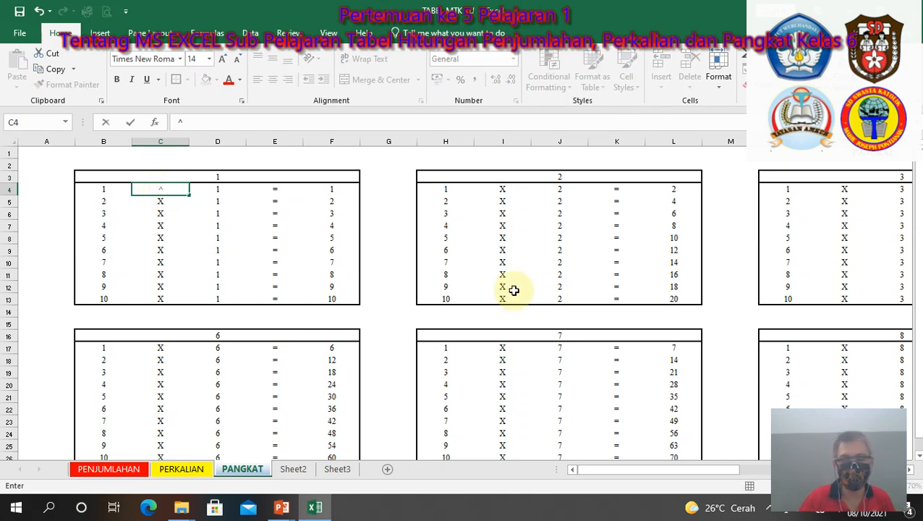
key("Return")
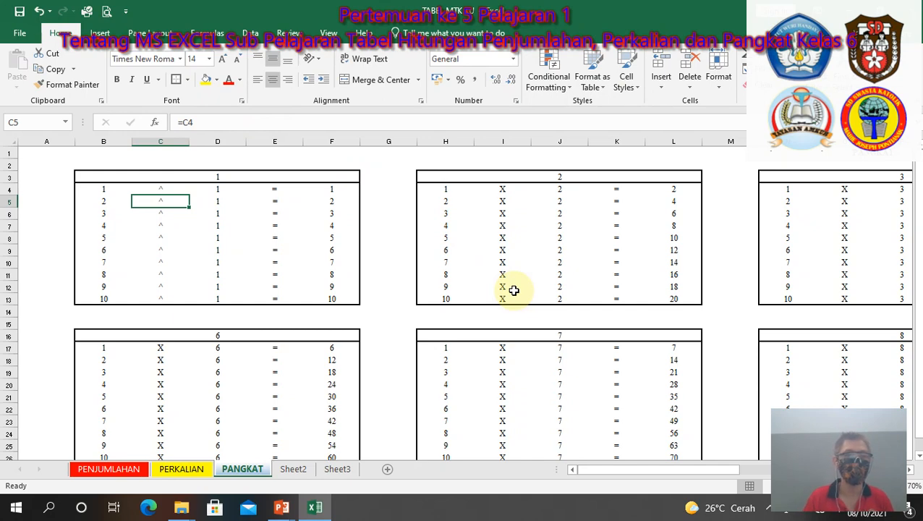
left_click(509, 190)
type("=")
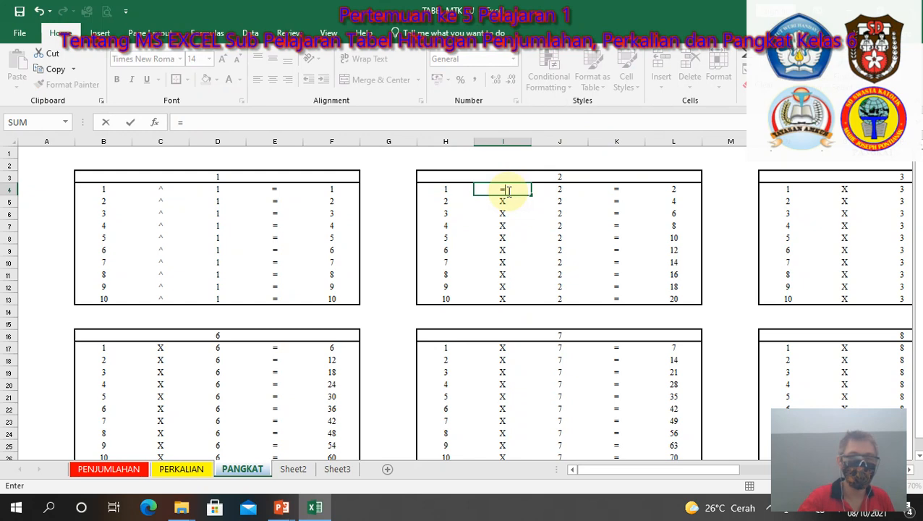
left_click(160, 190)
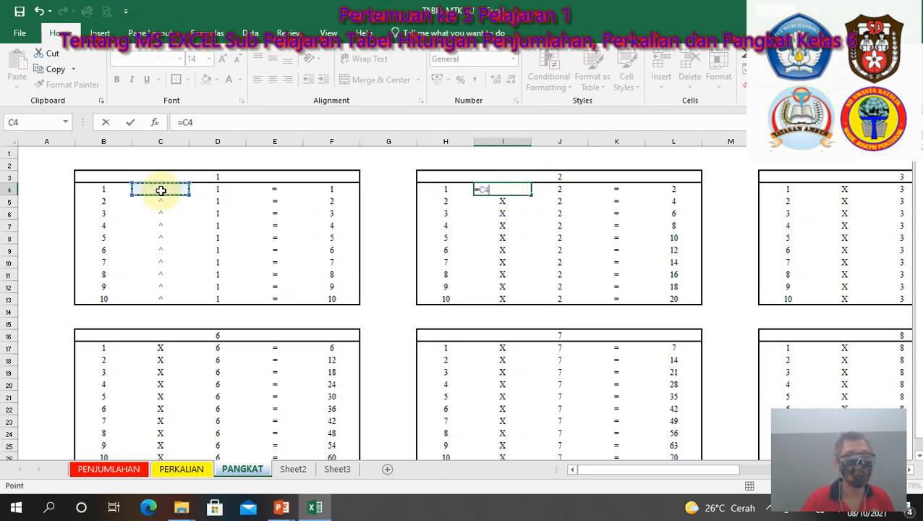
key("Return")
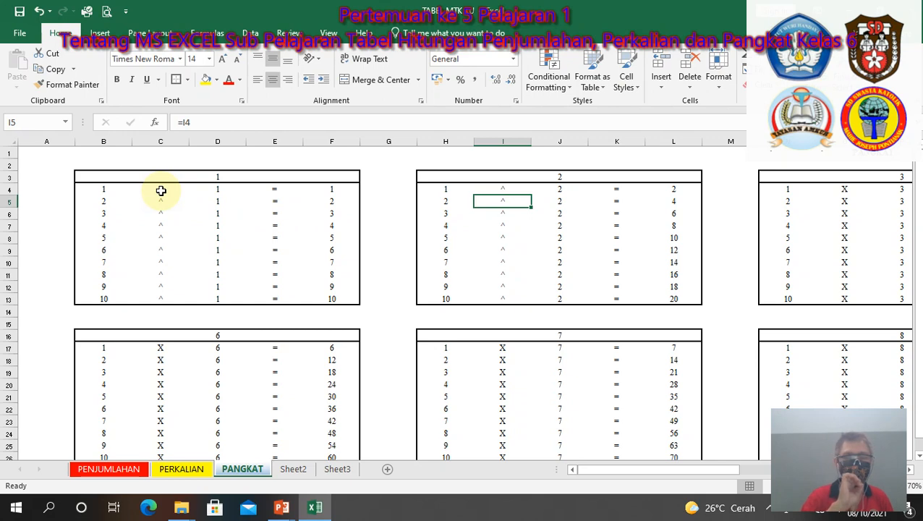
Step: Change the operators of tables 6 and 7 to ^ in C17 and I17
left_click(164, 351)
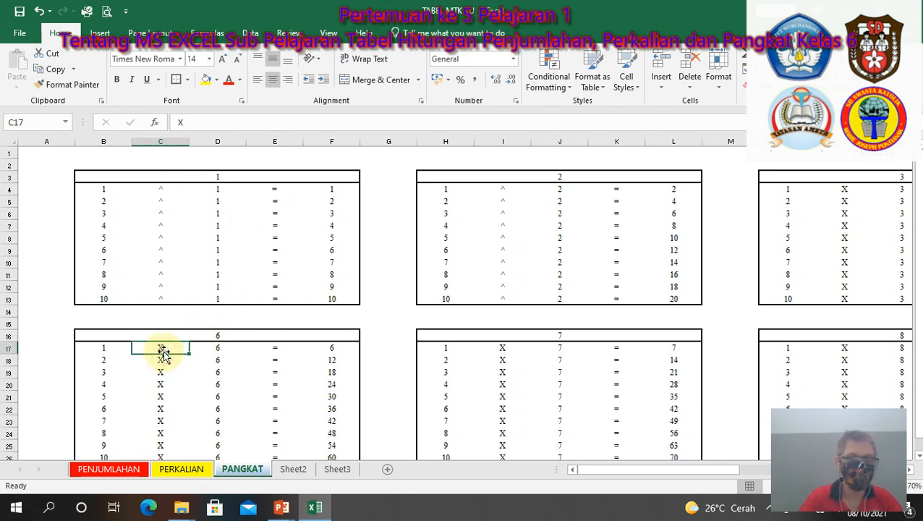
type("^")
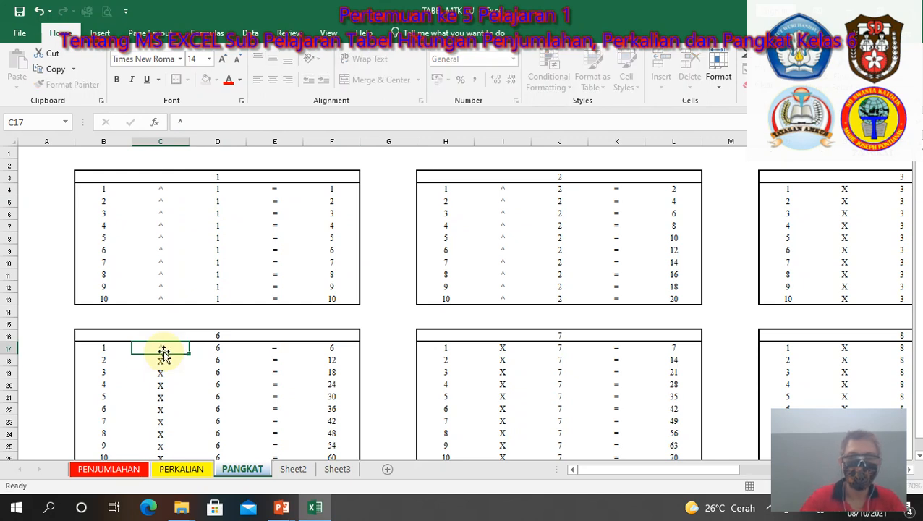
key("Return")
left_click(498, 347)
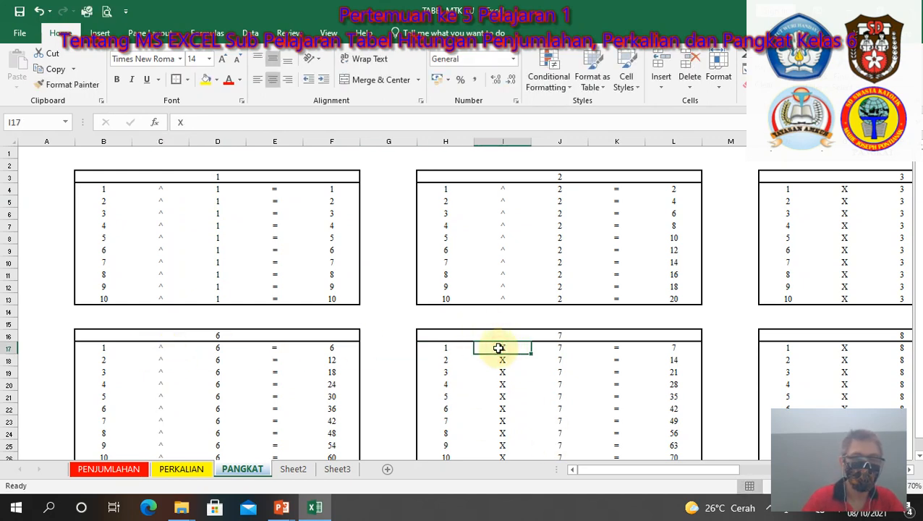
type("^")
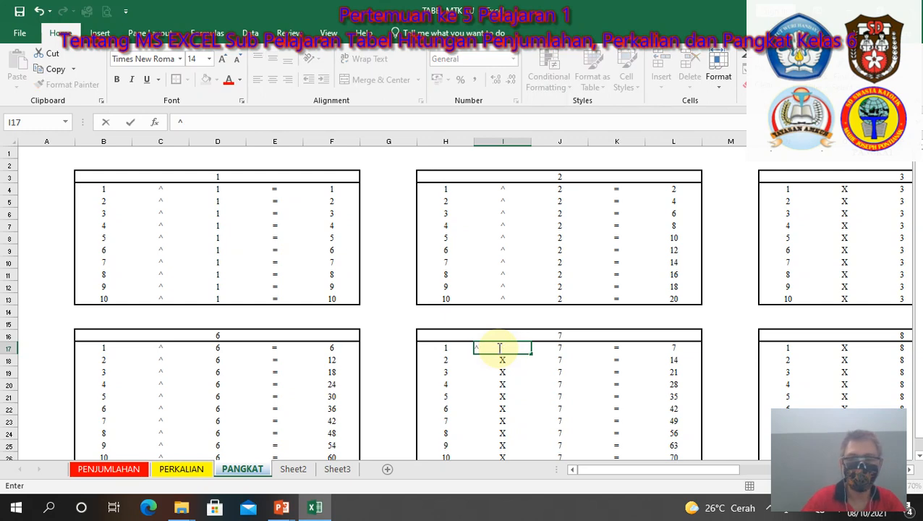
key("Return")
Step: Change the operators of tables 3 and 8 to ^ in O4 and O17
key("Right")
key("Right")
key("Right")
key("Right")
key("Right")
key("Right")
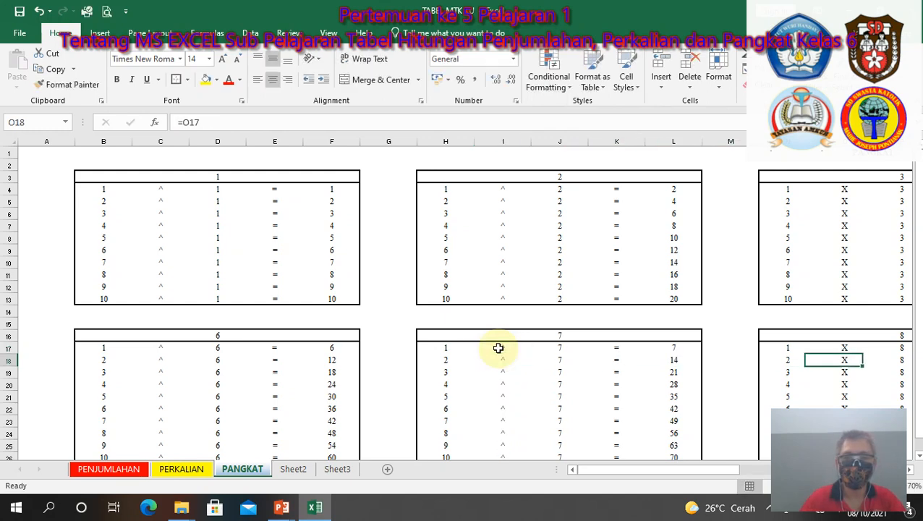
key("Right")
key("Right")
key("Right")
key("Right")
key("Right")
key("Right")
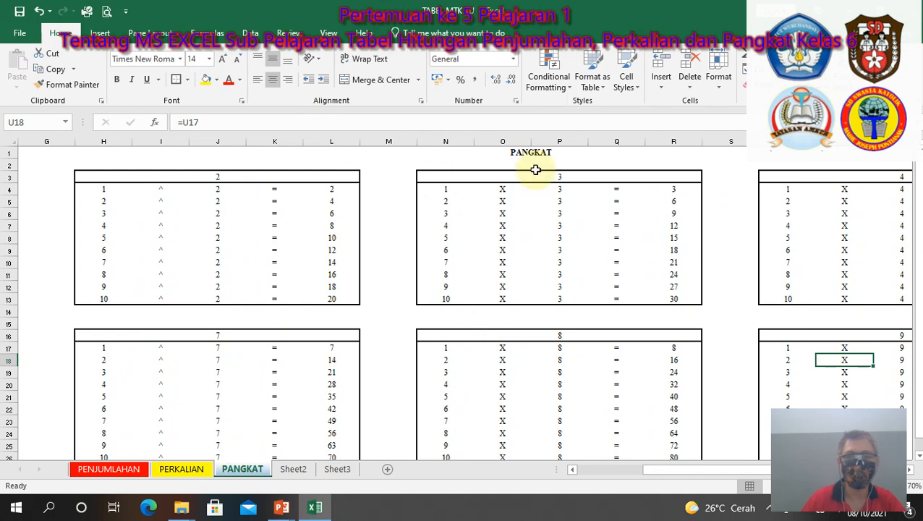
left_click(505, 188)
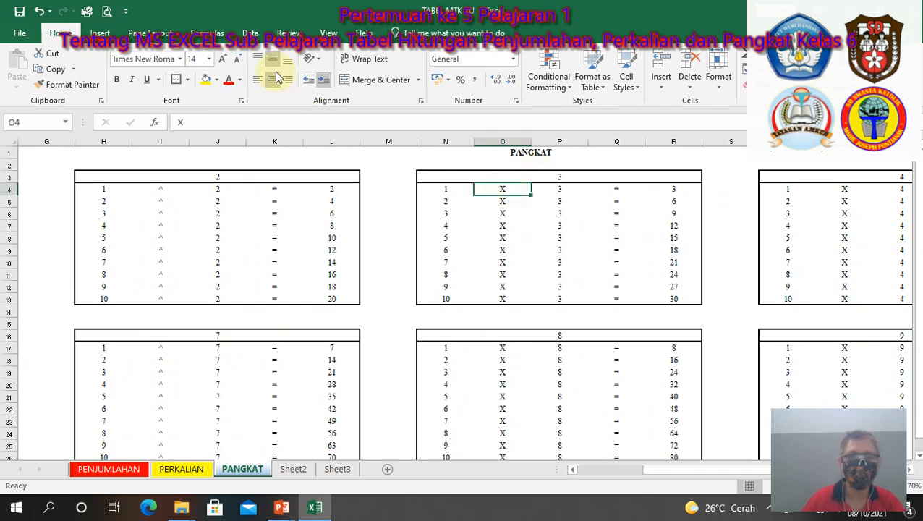
left_click(184, 123)
key("BackSpace")
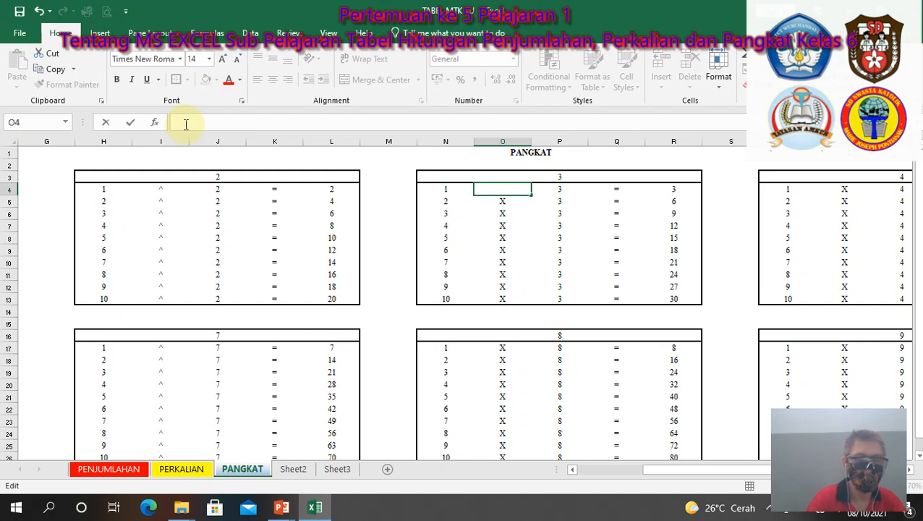
key("Return")
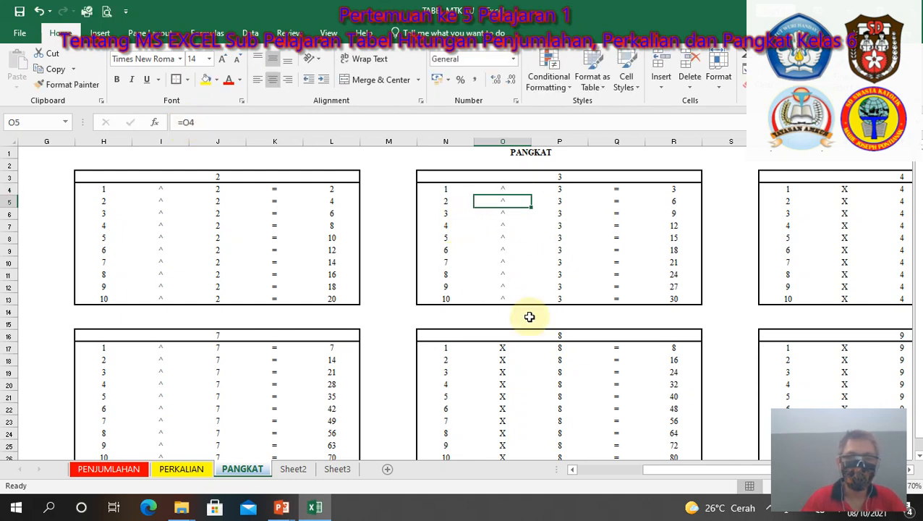
left_click(501, 353)
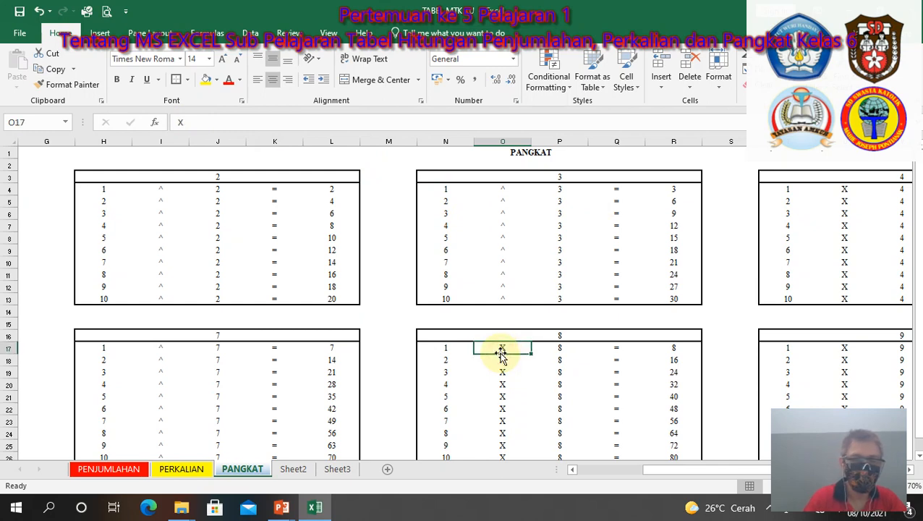
type("^")
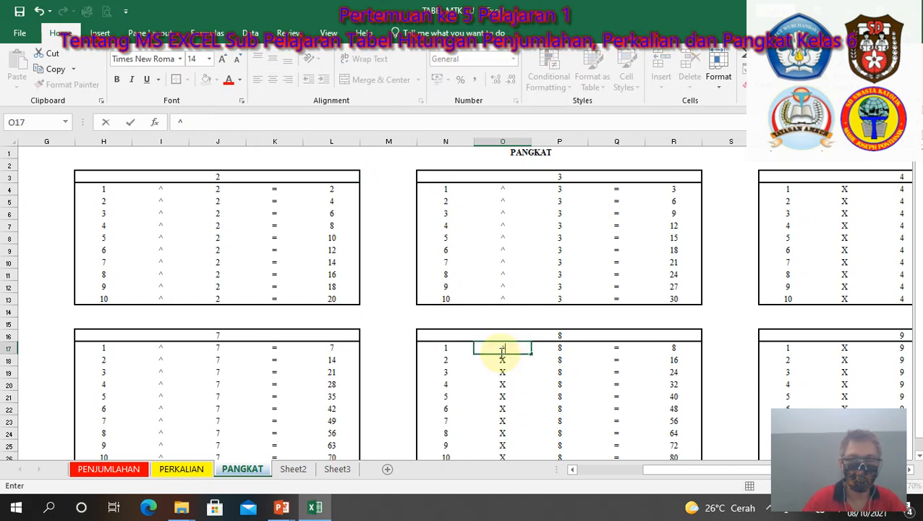
key("Return")
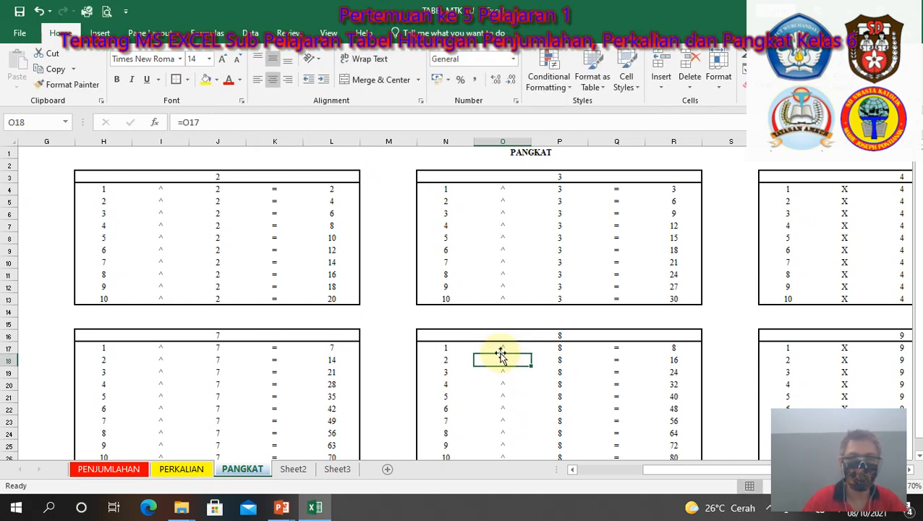
Step: Change the operators of tables 4 and 9 to ^ in U4 and U17
left_click(843, 188)
type("^")
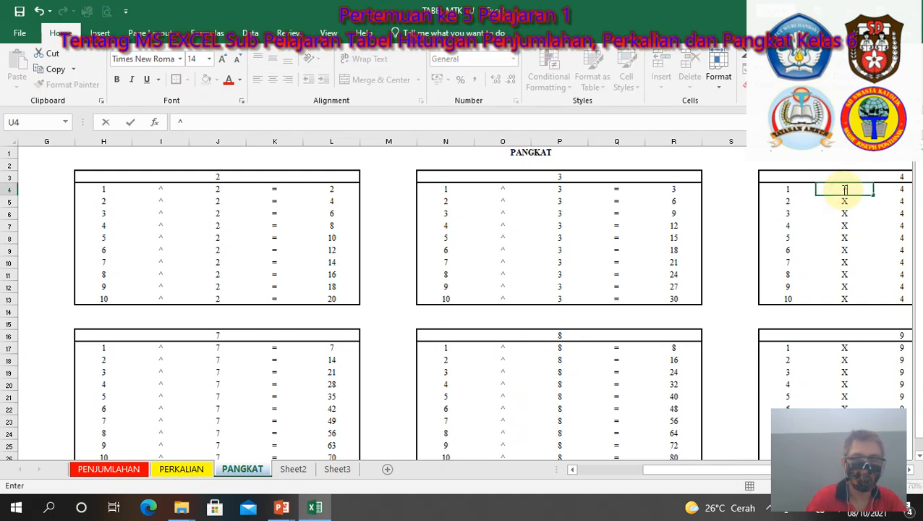
key("Return")
key("Down")
key("Down")
key("Down")
left_click(853, 347)
type("^")
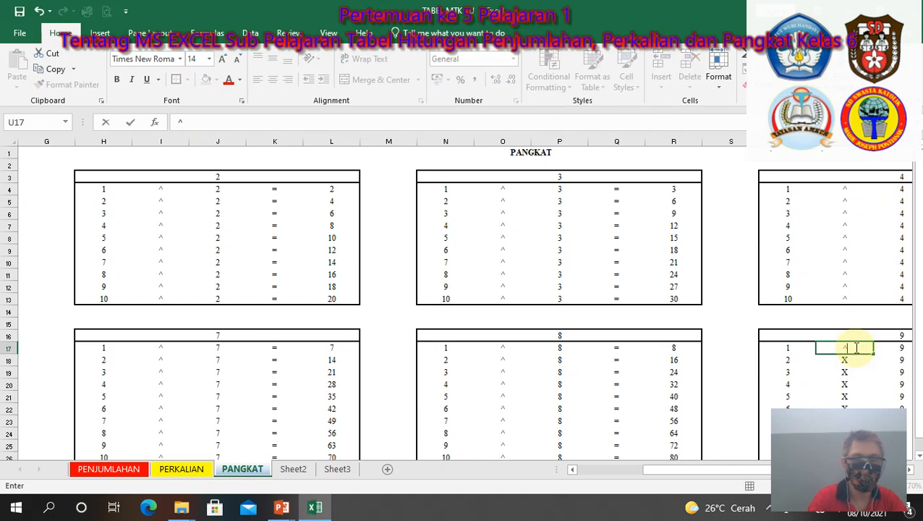
key("Return")
Step: Change the operators of tables 5 and 10 to ^ in AA4 and AA17
key("Right")
key("Right")
key("Right")
key("Right")
key("Right")
key("Right")
key("Right")
key("Right")
key("Right")
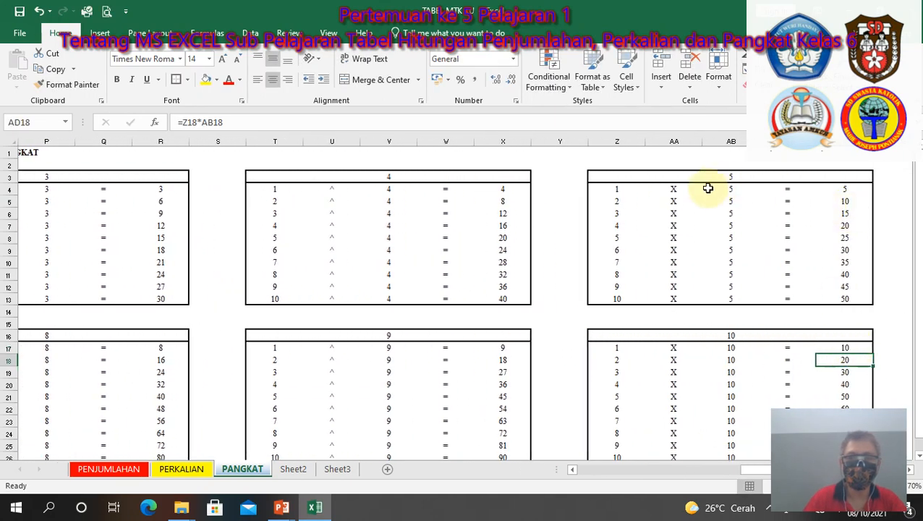
left_click(675, 190)
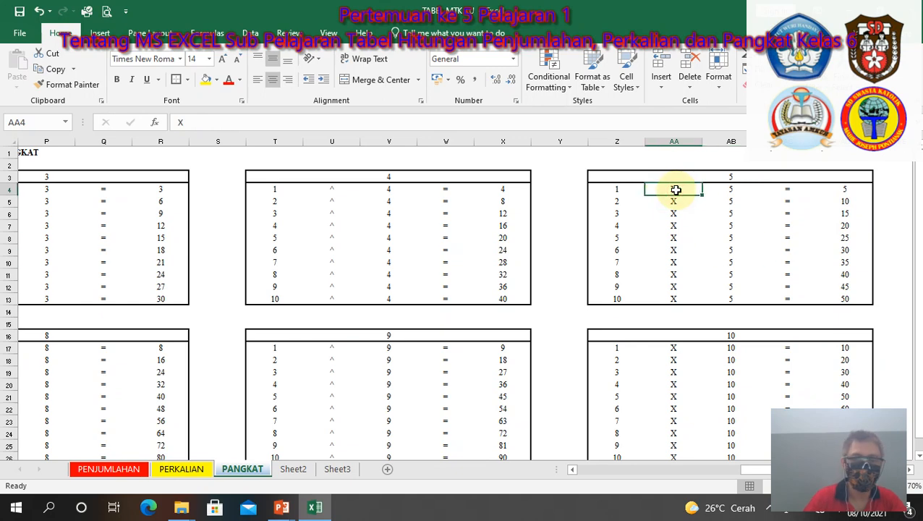
type("^")
key("Return")
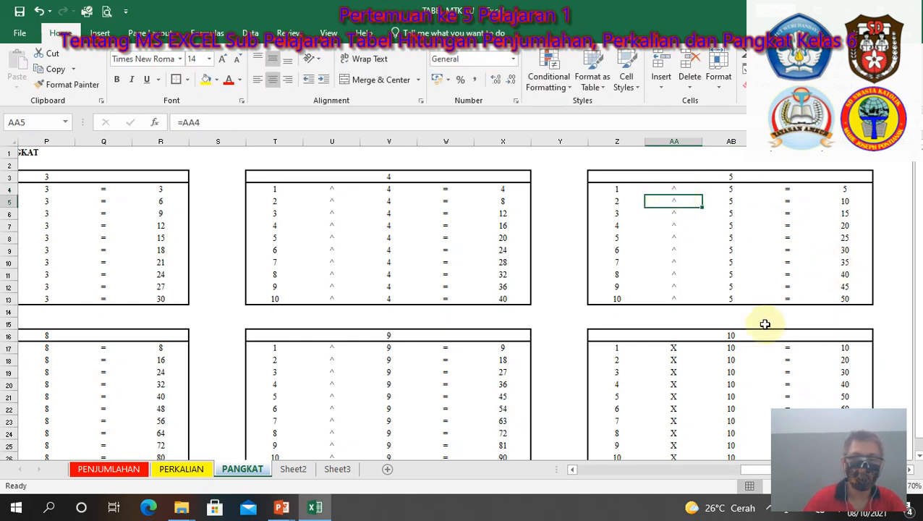
left_click(671, 347)
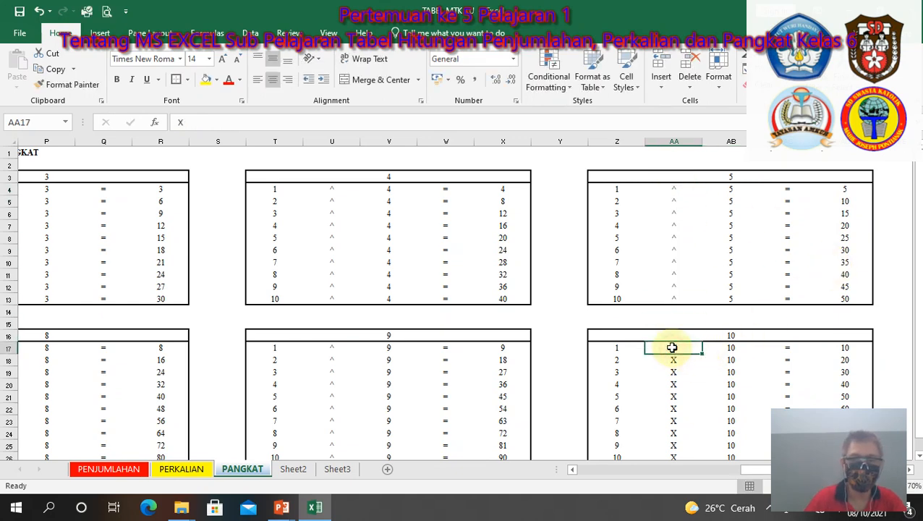
type("^")
key("Return")
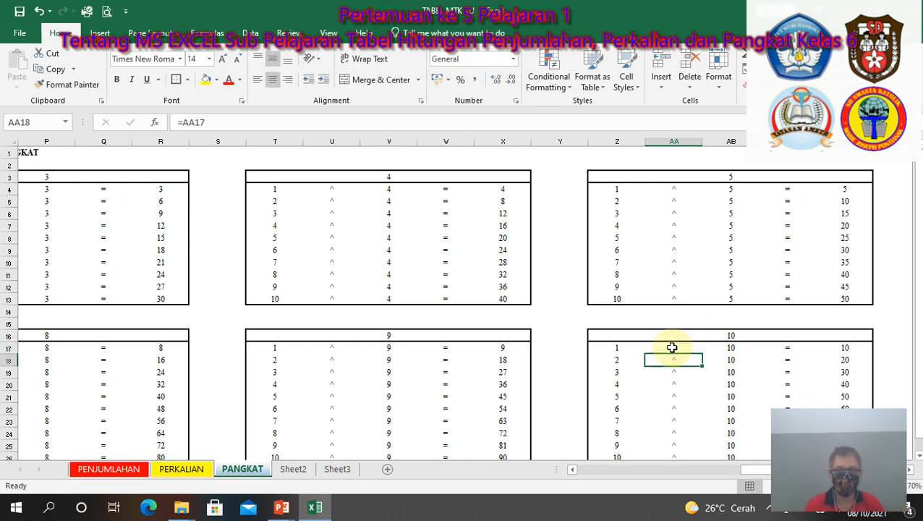
Step: Change the first result formula of table 1 in F4 to the exponent formula =B4^D4
key("Home")
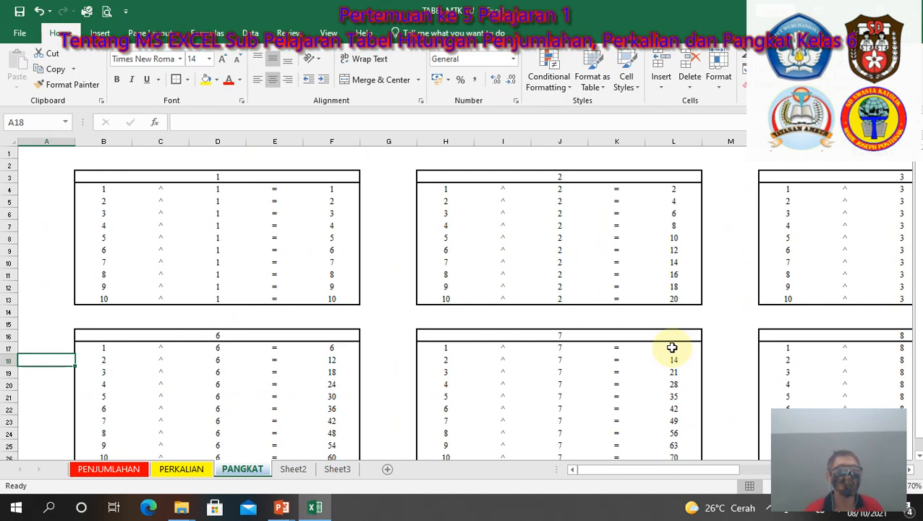
left_click(335, 187)
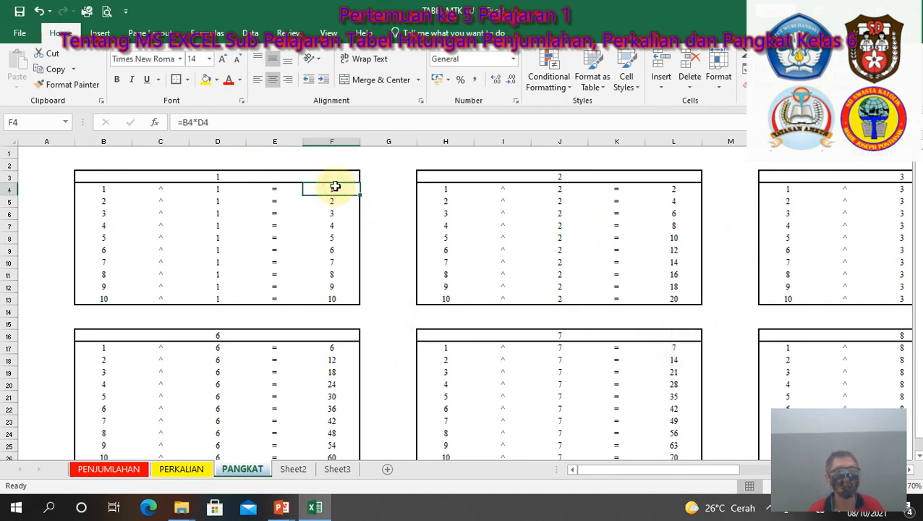
left_click(196, 123)
key("BackSpace")
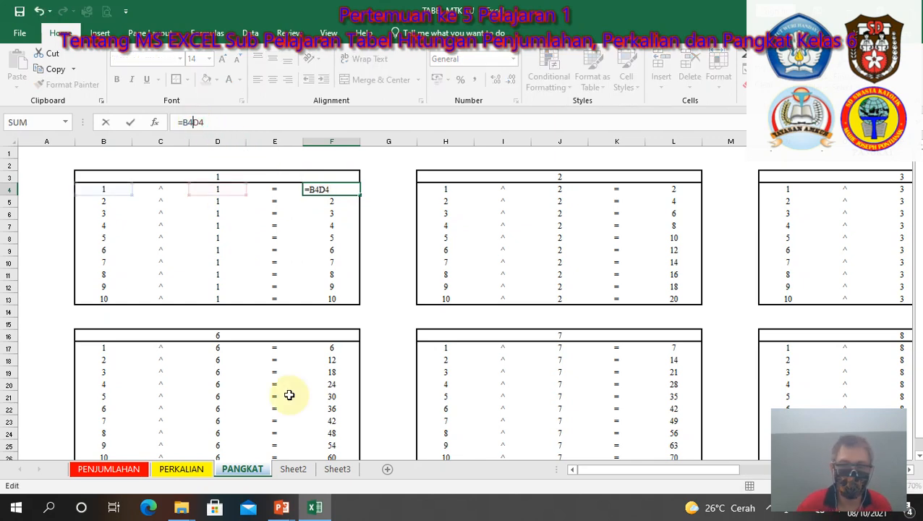
type("^")
key("Return")
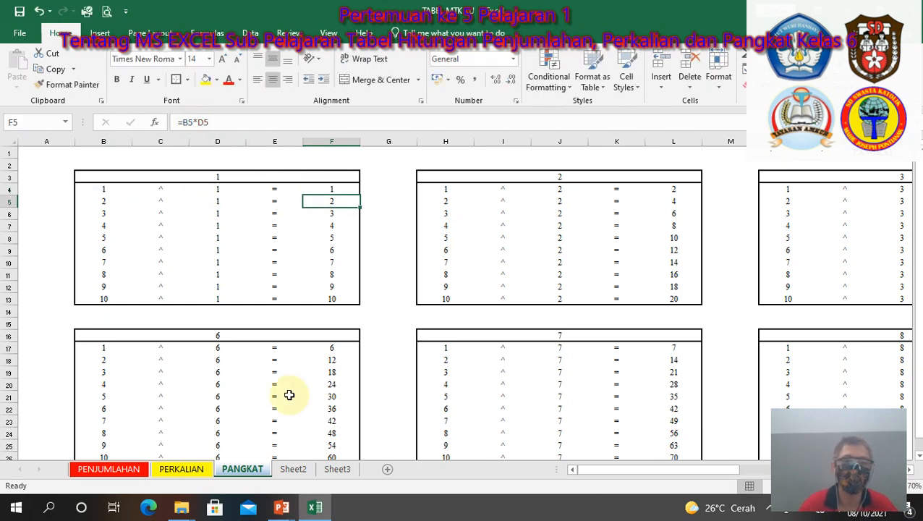
Step: Change the first result formula of table 2 in L4 to =H4^J4
left_click_drag(622, 394, 667, 235)
left_click(673, 188)
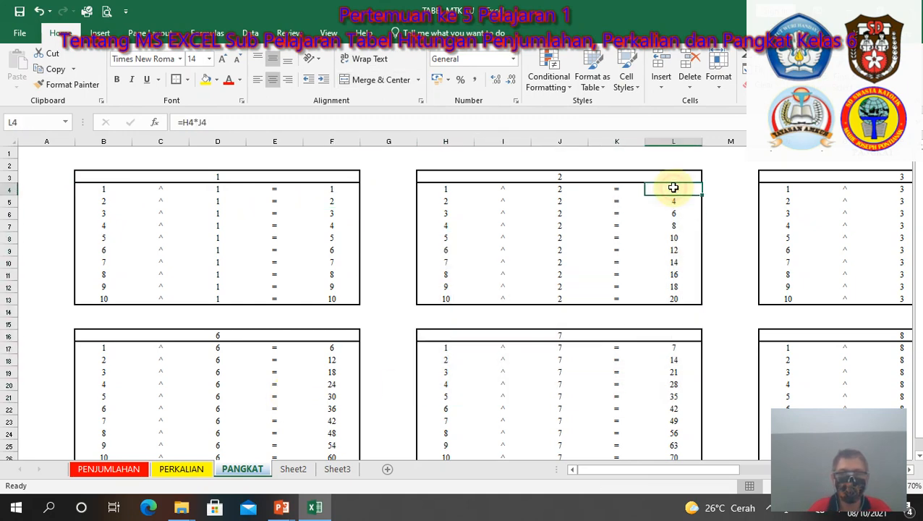
left_click(201, 122)
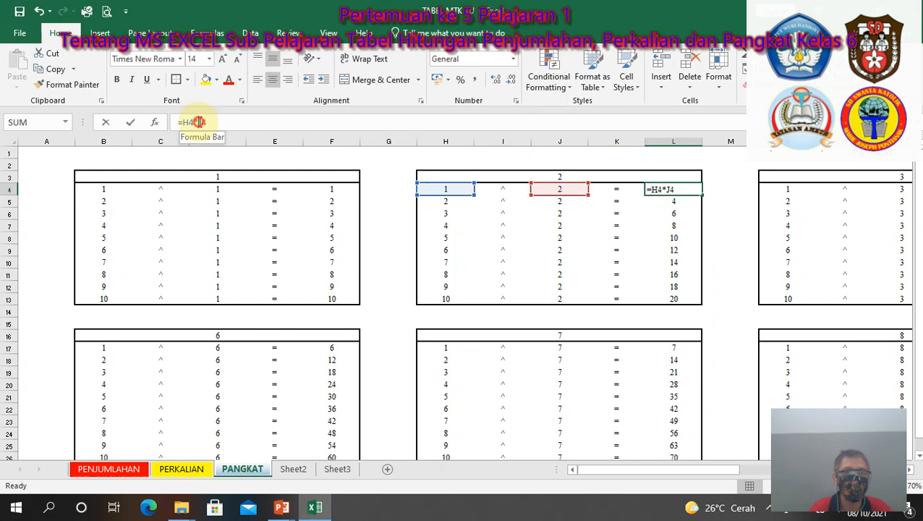
key("BackSpace")
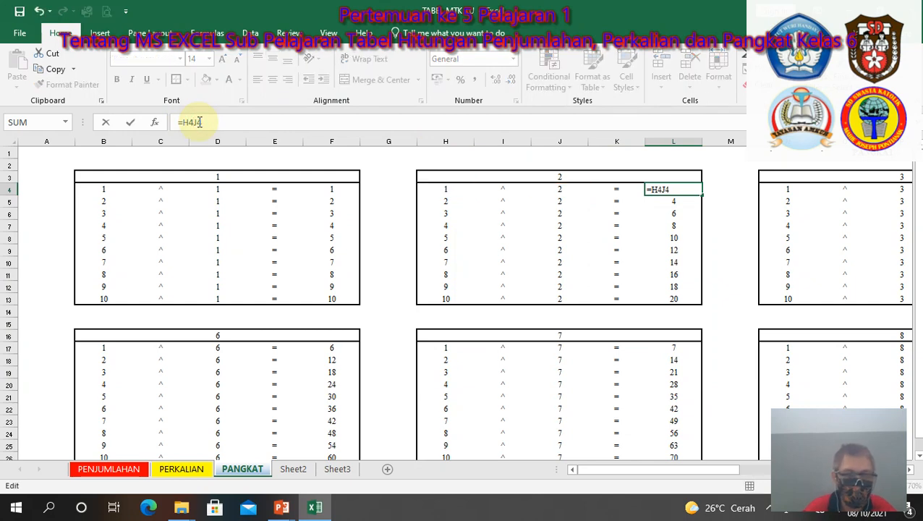
type("^")
key("Return")
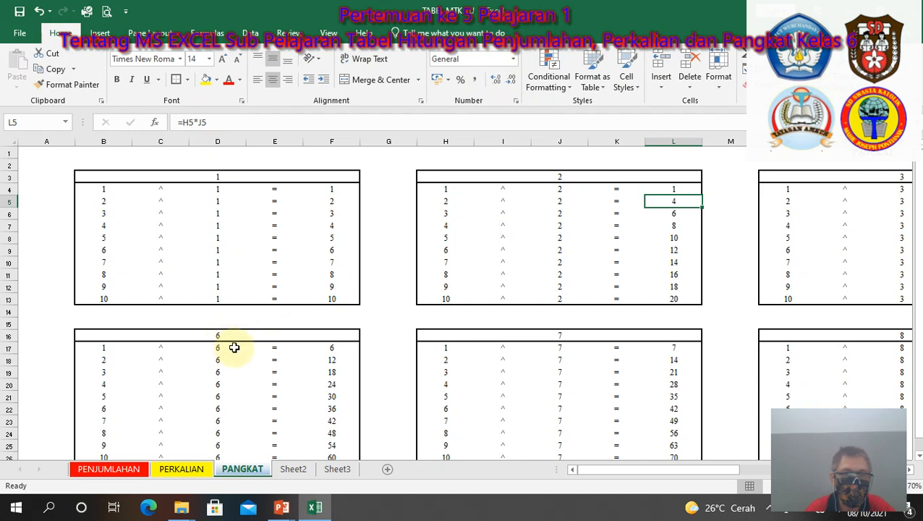
Step: Change the first result formula of table 6 in F17 to =B17^D17
left_click(329, 347)
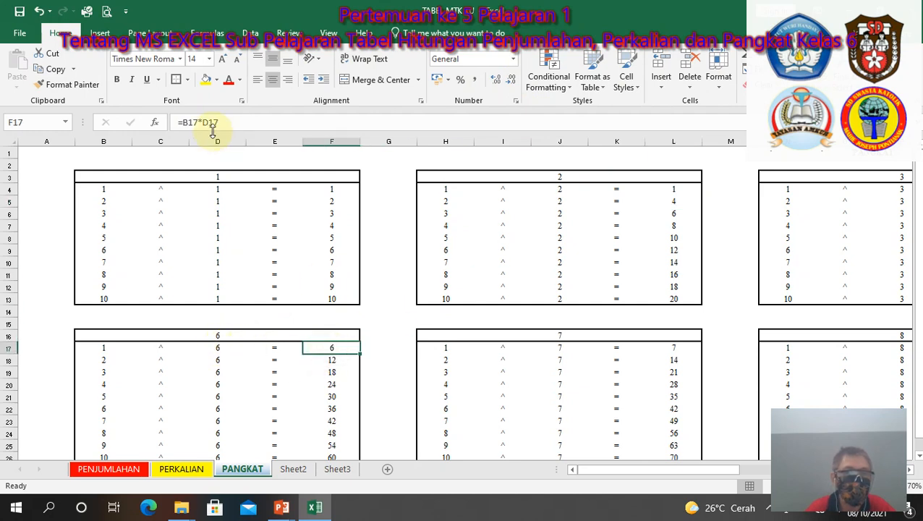
left_click(203, 121)
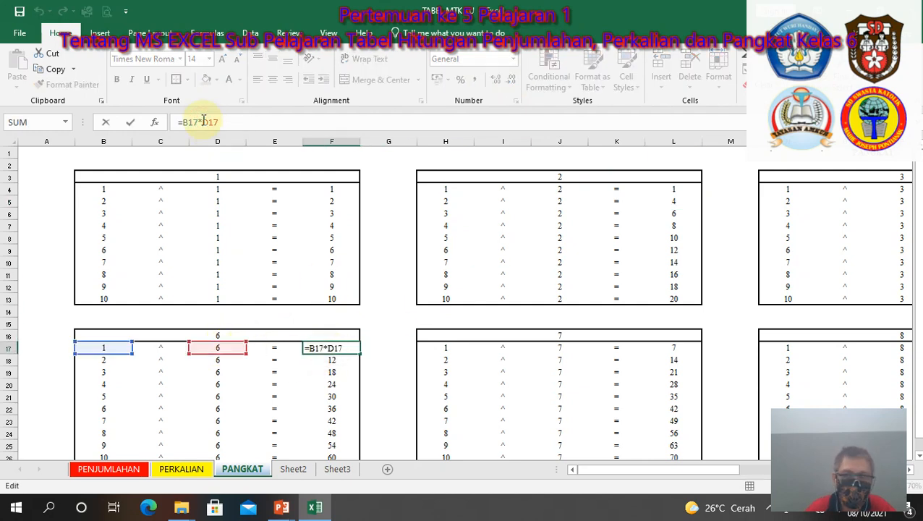
key("BackSpace")
type("^")
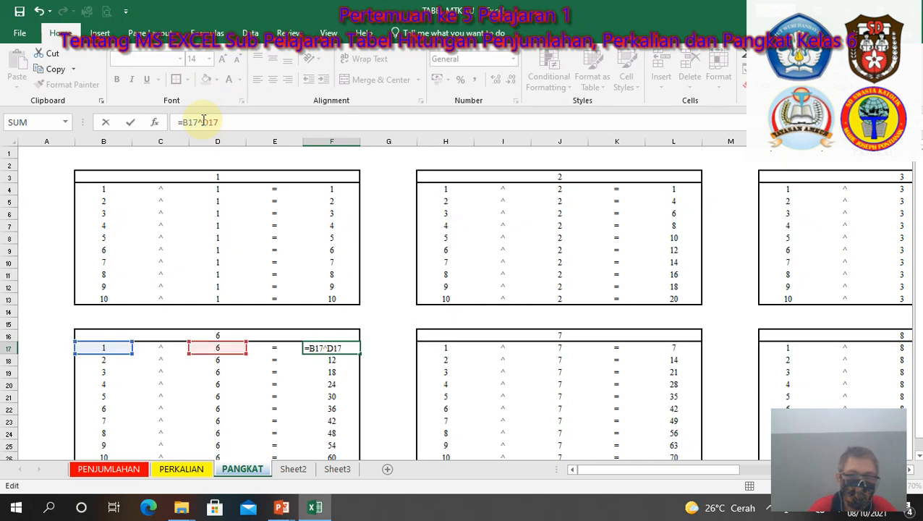
key("Return")
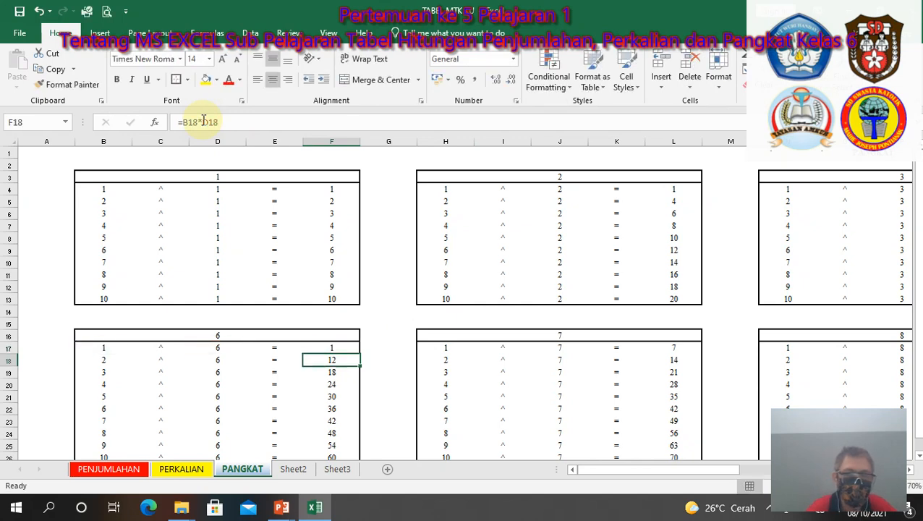
Step: Change the first result formula of table 7 in L17 to =H17^J17
left_click(673, 348)
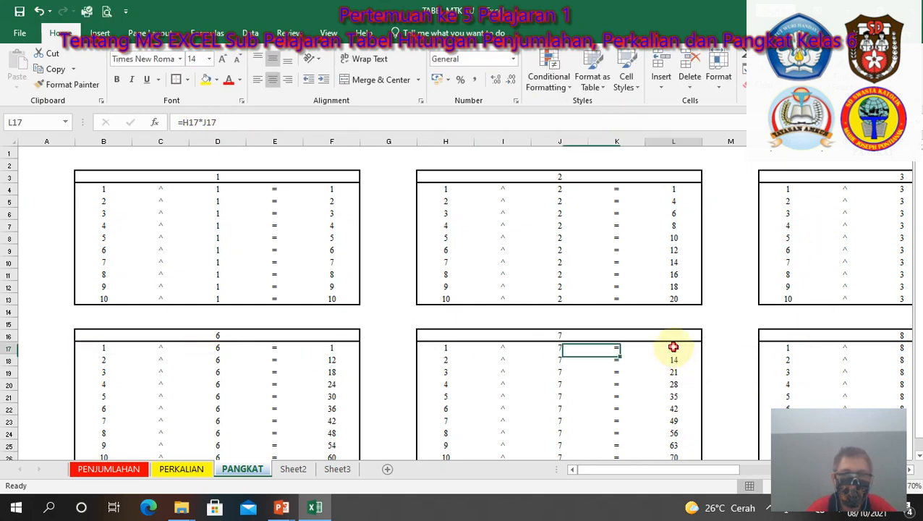
left_click(203, 122)
key("BackSpace")
type("^")
key("Return")
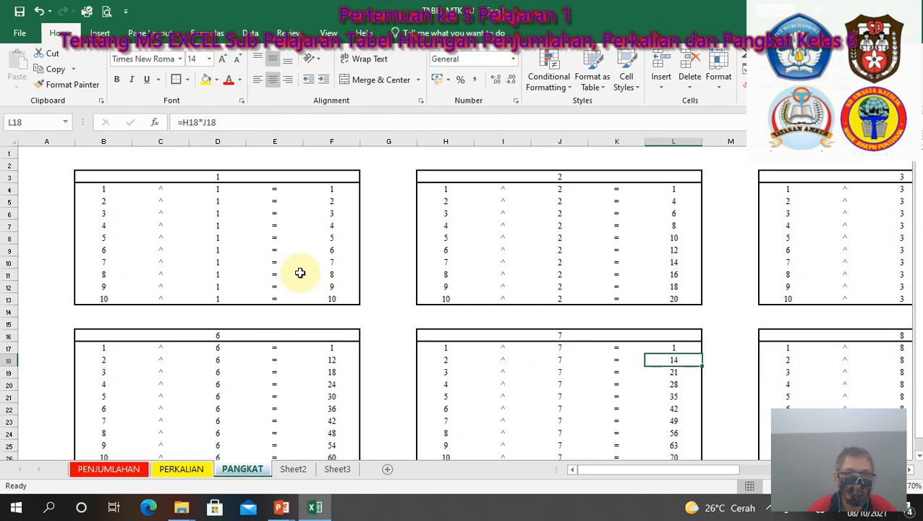
Step: Change the first result formula of table 3 in R4 to =N4^P4
key("Right")
key("Right")
key("Right")
key("Right")
key("Right")
key("Right")
key("Right")
key("Right")
key("Right")
key("Right")
key("Right")
key("Right")
key("Right")
key("Right")
key("Right")
key("Right")
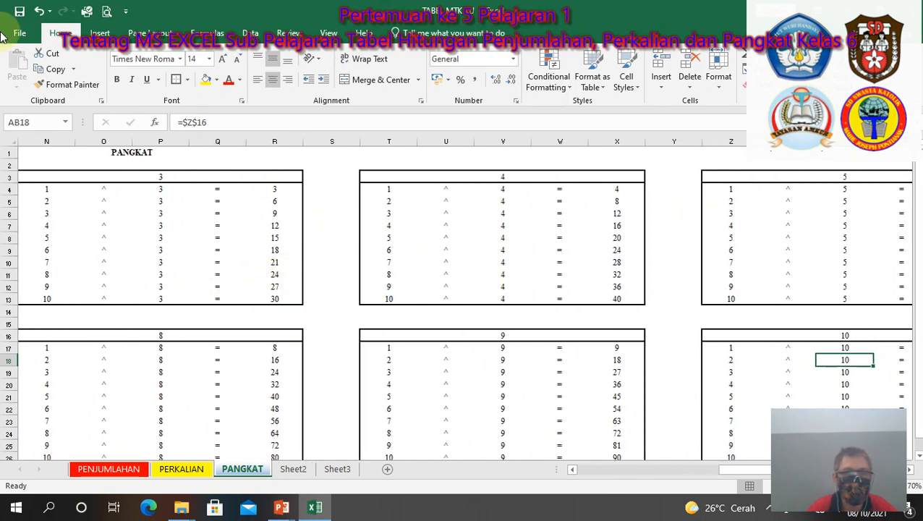
left_click(269, 188)
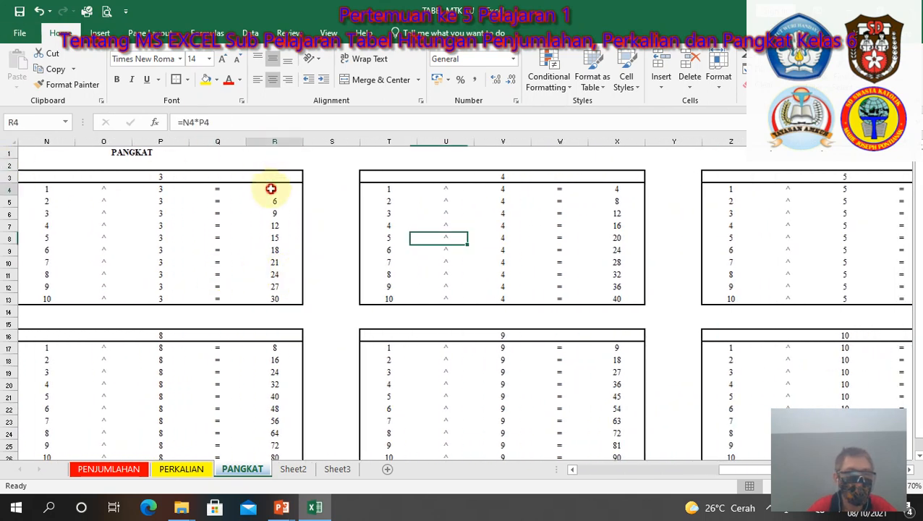
left_click(198, 122)
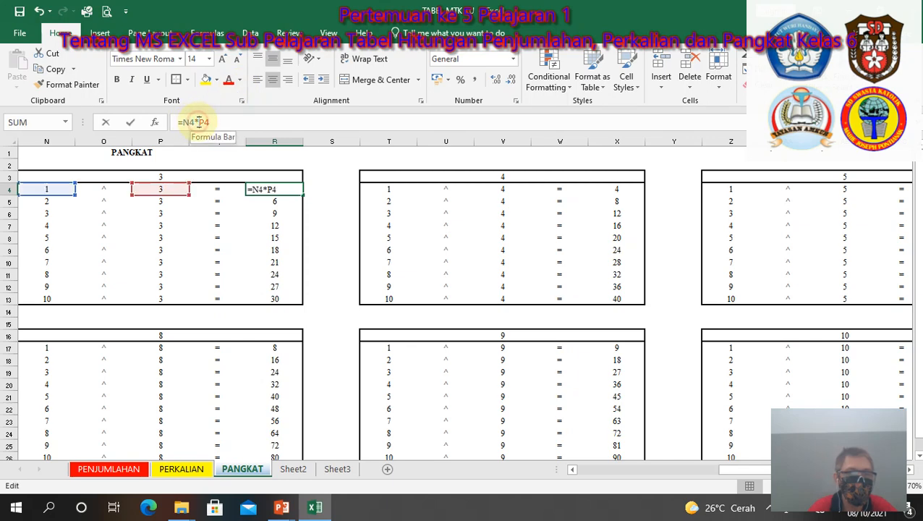
key("BackSpace")
type("^")
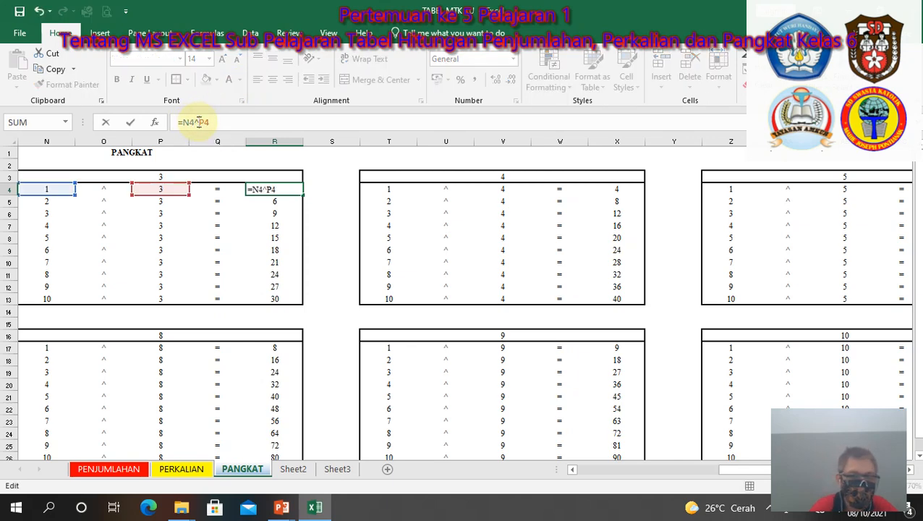
key("Return")
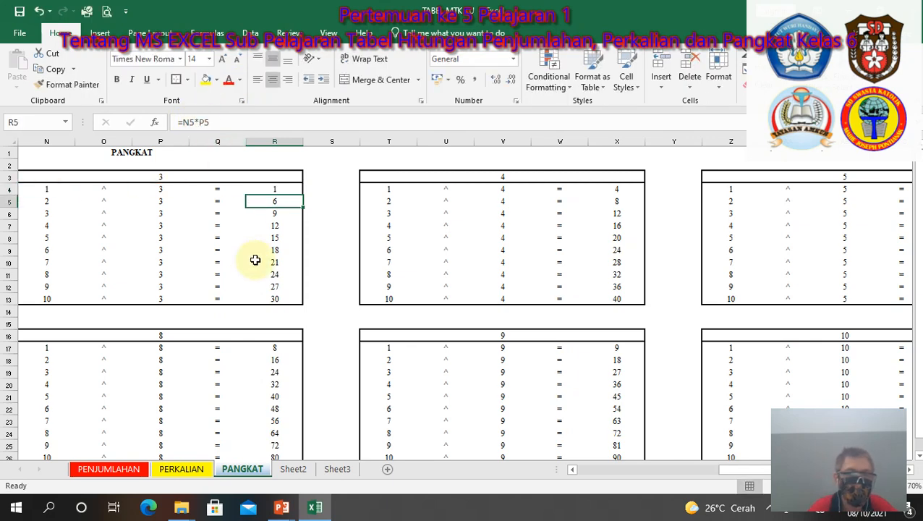
Step: Change the first result formula of table 4 in X4 to =T4^V4
left_click(615, 188)
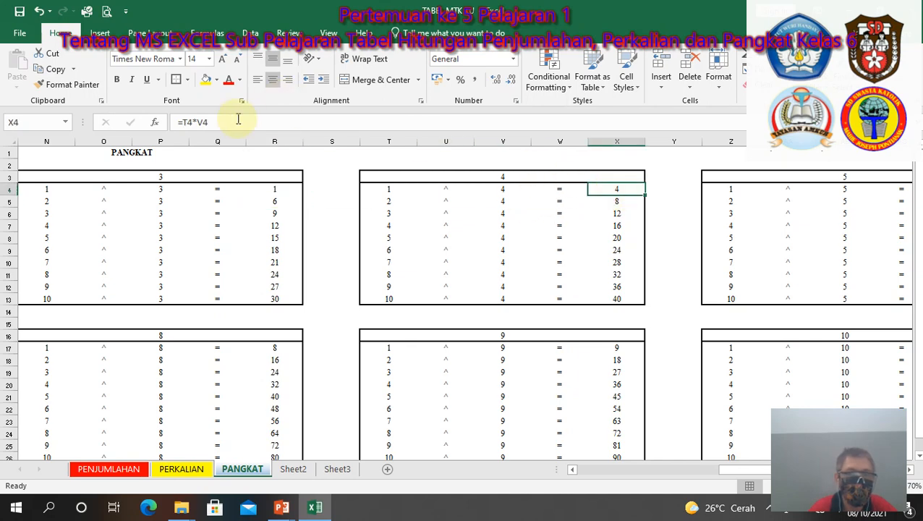
left_click(195, 122)
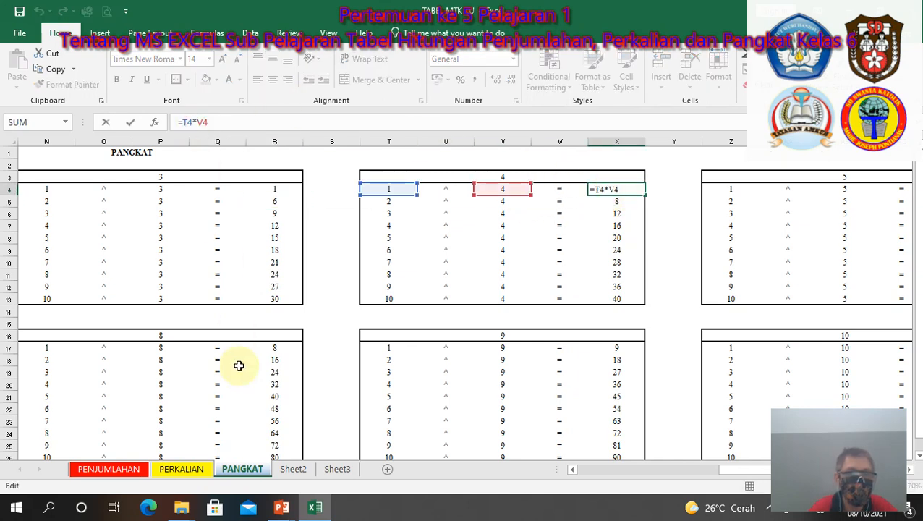
key("BackSpace")
type("^")
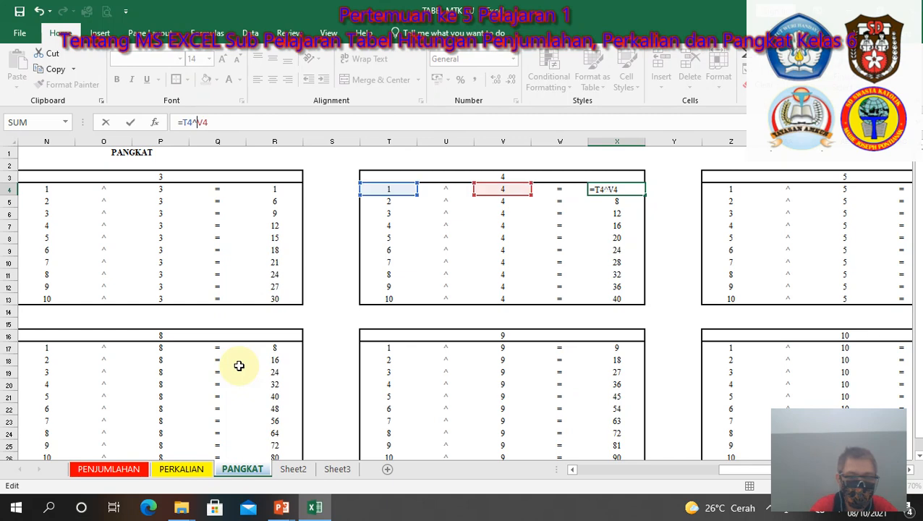
key("Return")
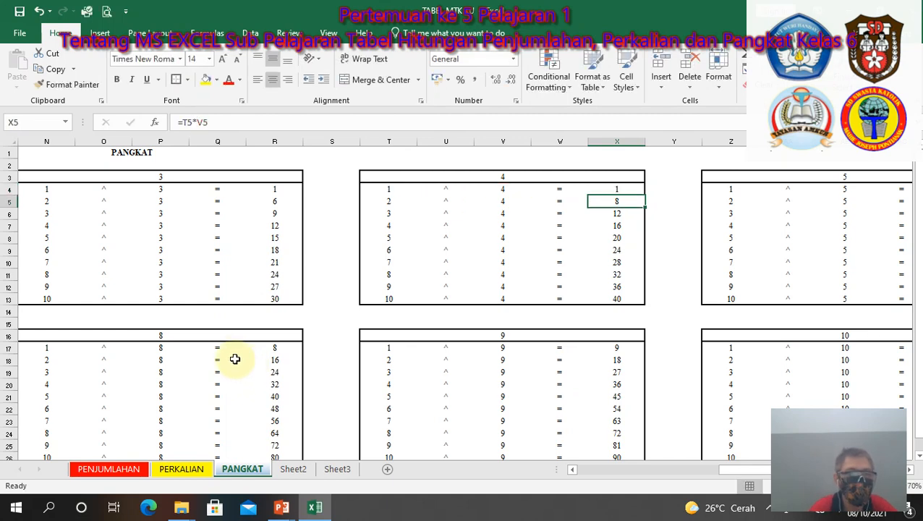
Step: Change the first result formula of table 8 in R17 to =N17^P17
left_click(270, 349)
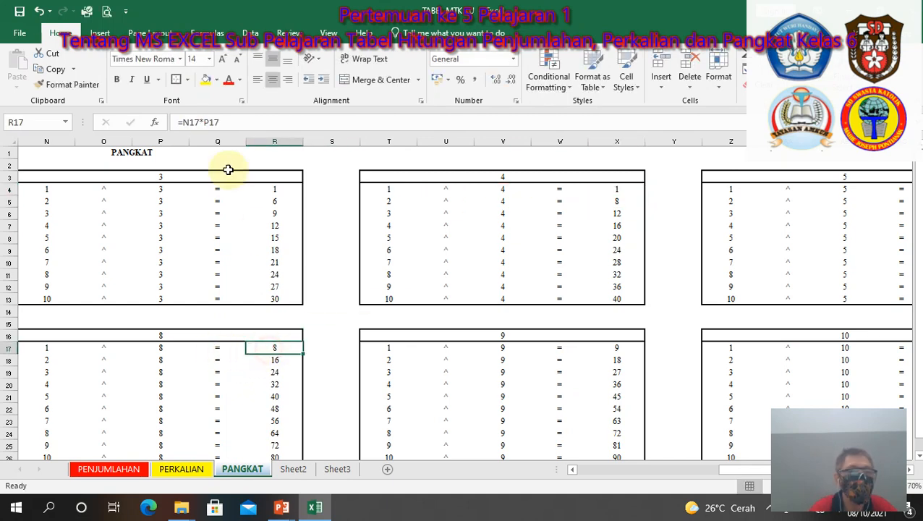
left_click(205, 122)
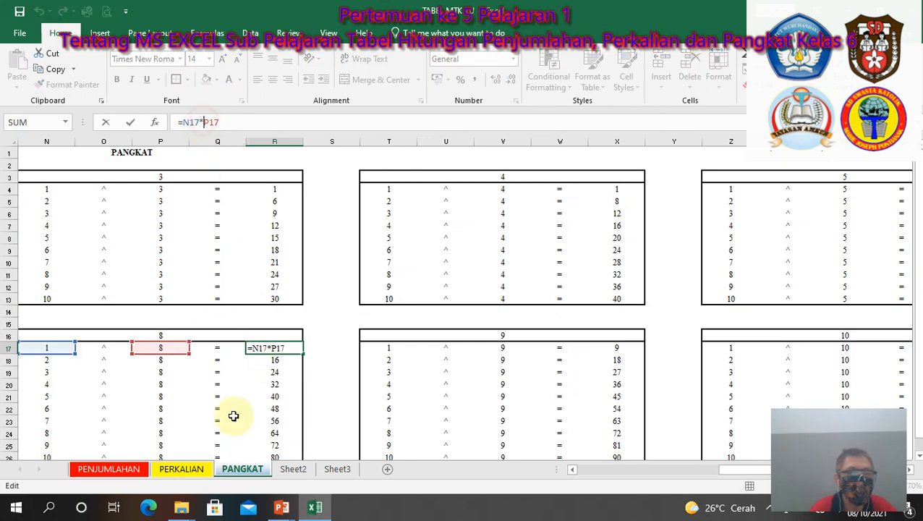
key("BackSpace")
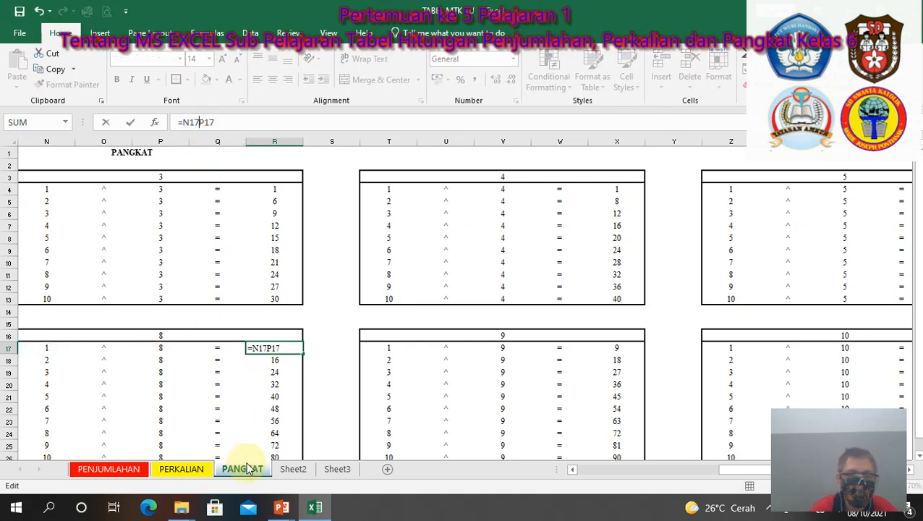
type("^")
key("Return")
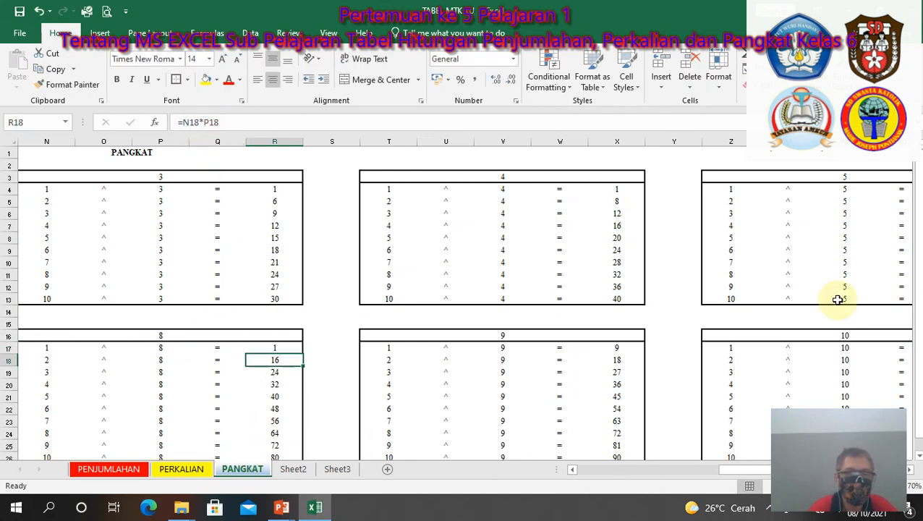
Step: Change the first result formula of table 9 in X17 to =T17^V17
left_click(619, 348)
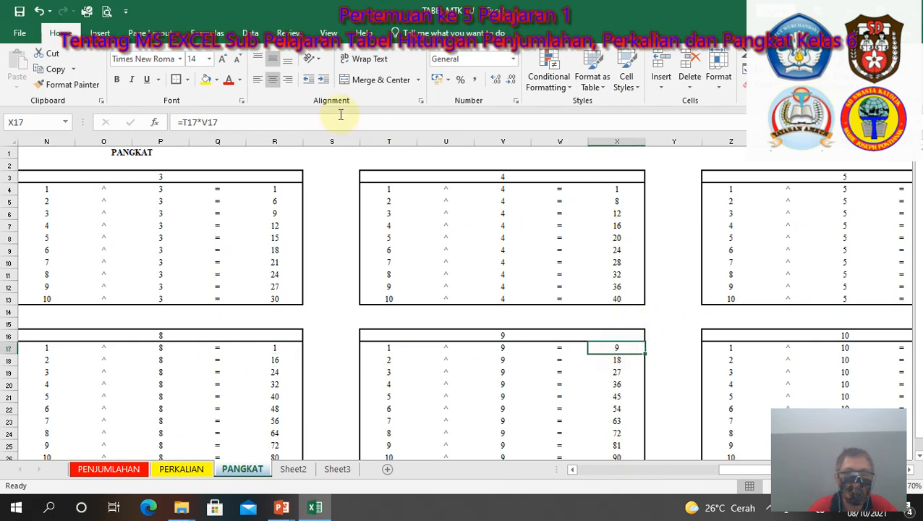
left_click(203, 121)
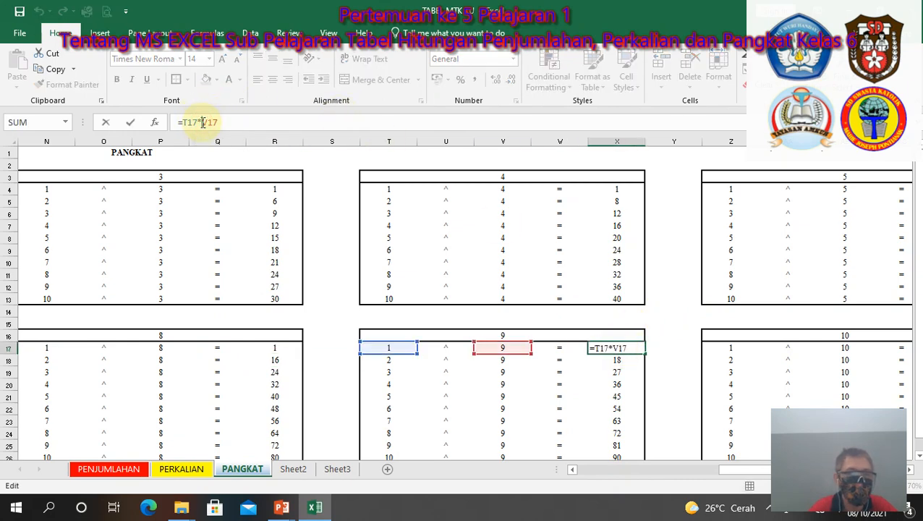
key("BackSpace")
type("^")
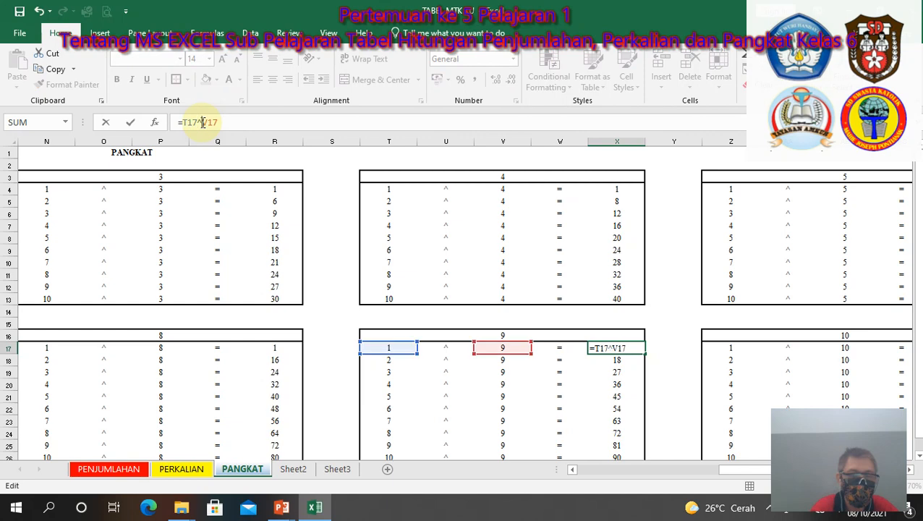
key("Return")
Step: Change the first result formula of table 5 in AD4 to =Z4^AB4
key("Right")
key("Right")
key("Right")
key("Right")
key("Right")
key("Right")
key("Right")
key("Right")
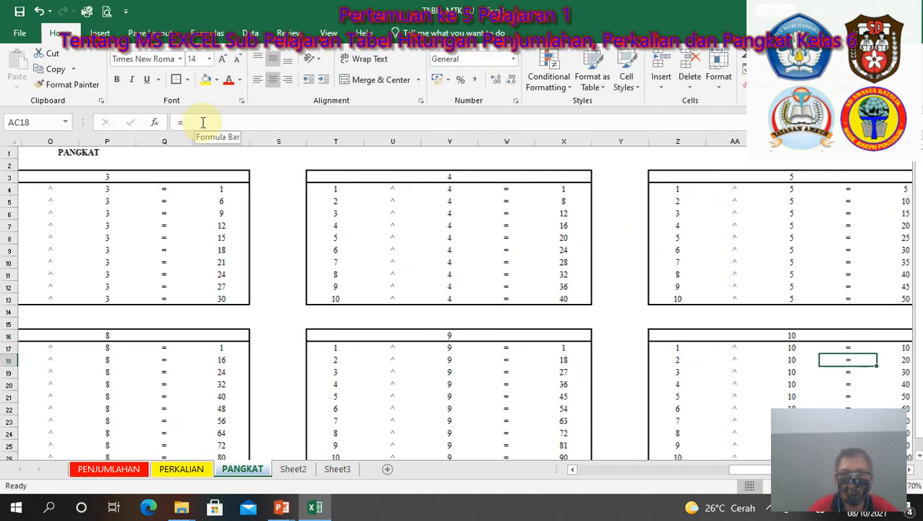
key("Right")
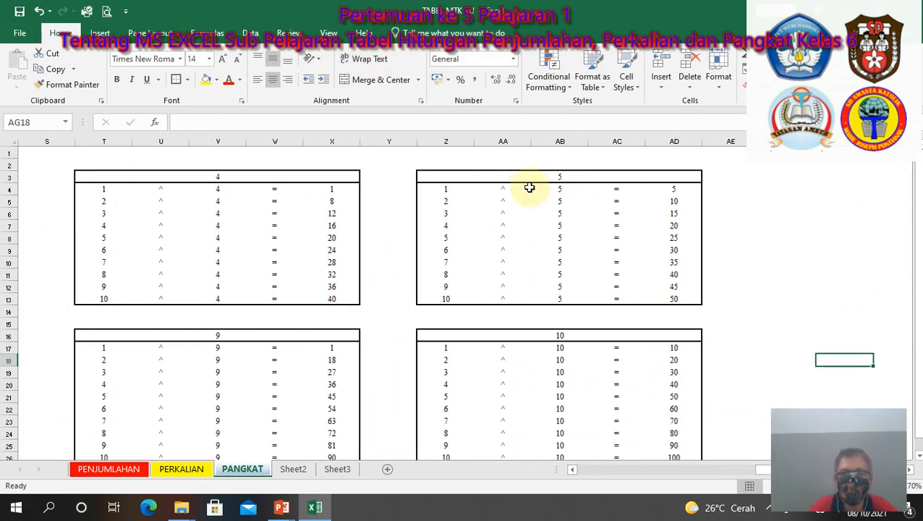
left_click(674, 189)
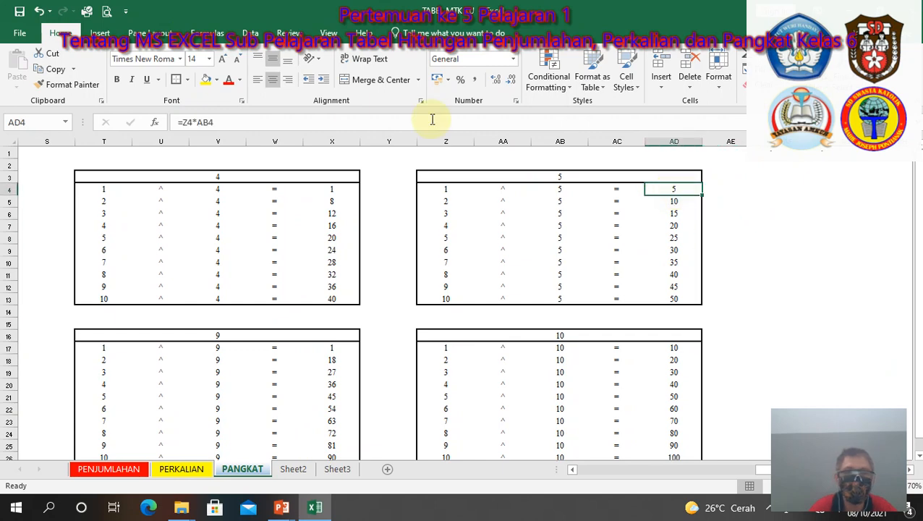
left_click(198, 121)
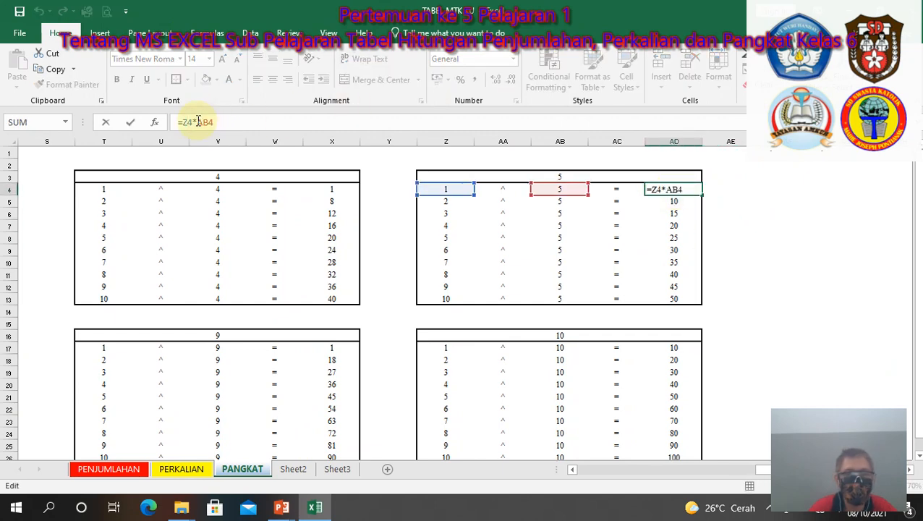
key("BackSpace")
type("*")
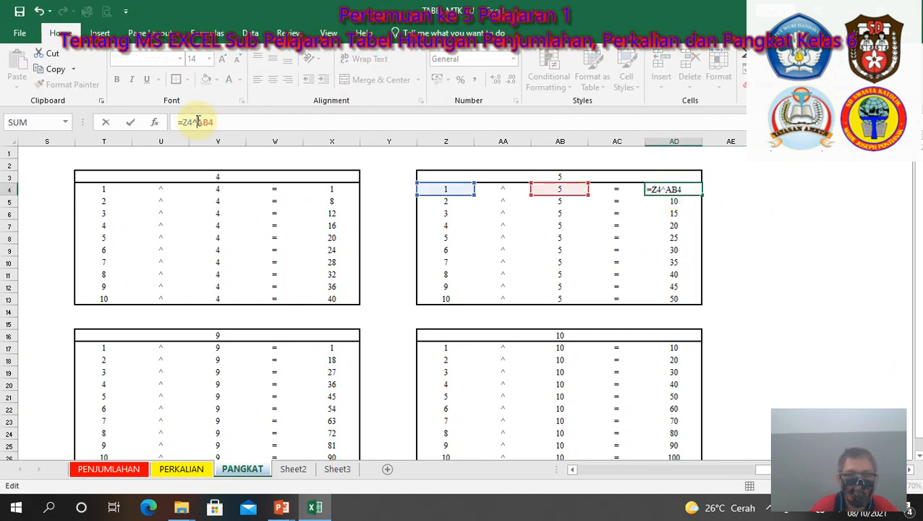
key("Return")
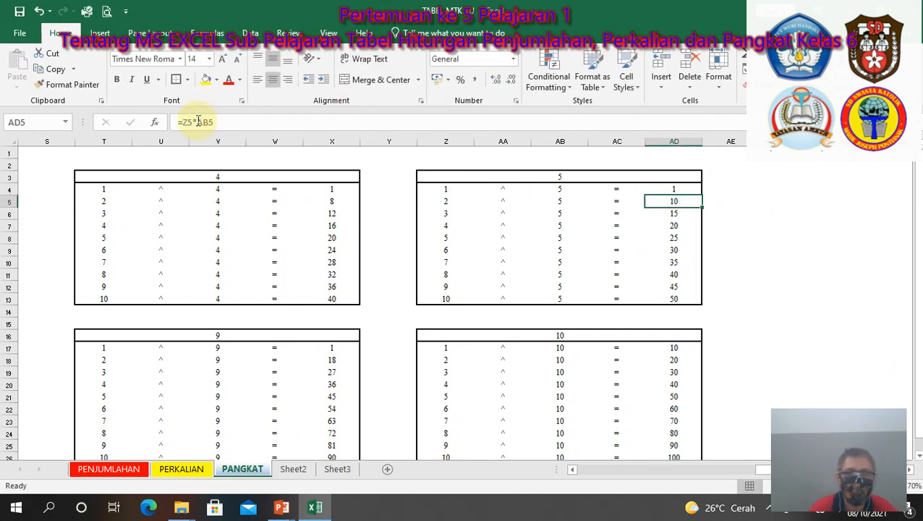
Step: Change the first result formula of table 10 in AD17 to =Z17^AB17
left_click(673, 349)
key("ctrl+v")
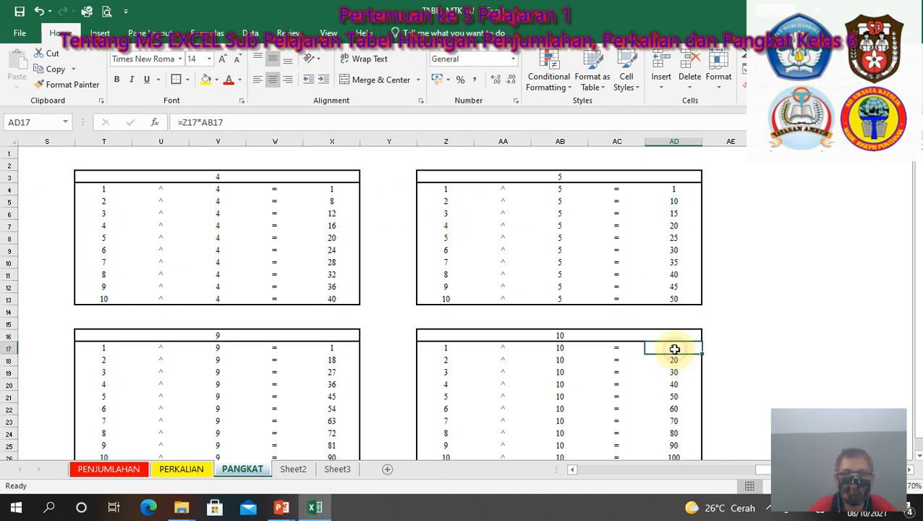
left_click(202, 121)
key("BackSpace")
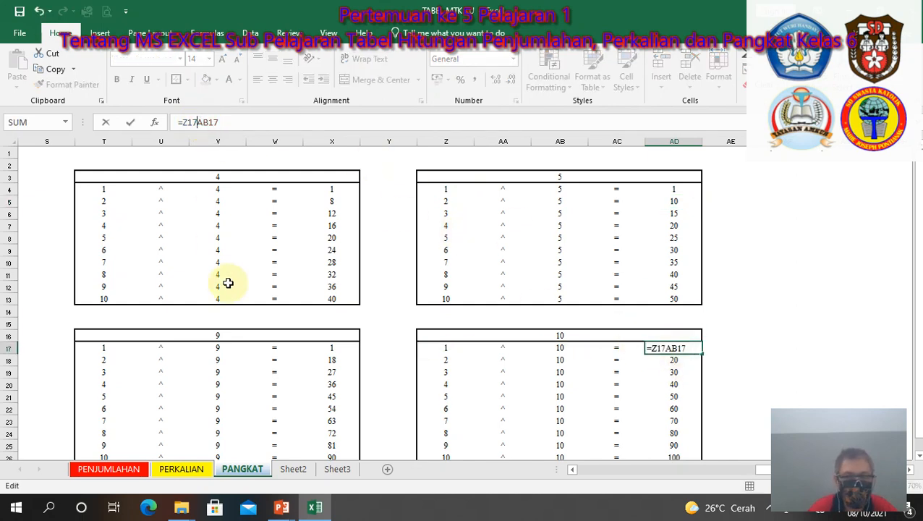
type("^")
key("Return")
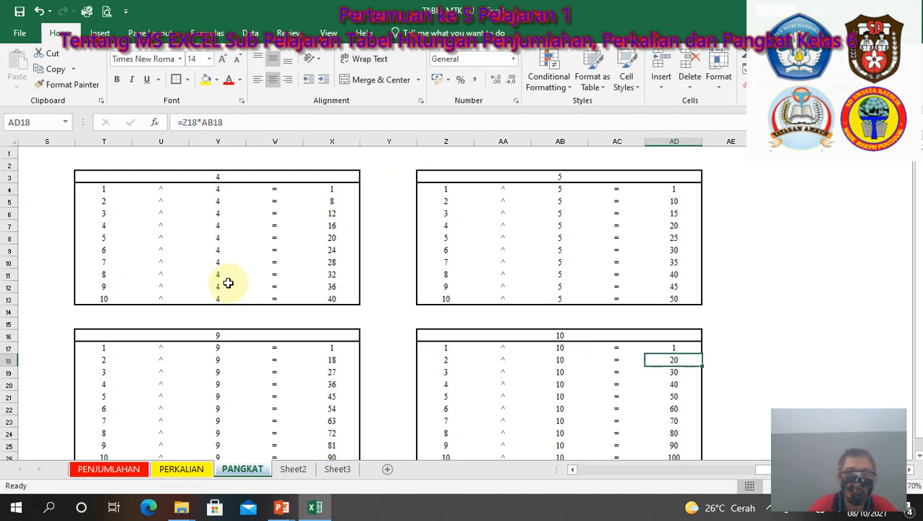
Step: Check the first result formulas of tables 1, 6, 2 and 7 in F4, F17, L4 and L17
key("Left")
key("Left")
key("Left")
key("Left")
key("Left")
key("Left")
key("Left")
key("Left")
key("Left")
key("Left")
key("Left")
key("Left")
key("Left")
key("Left")
key("Left")
key("Left")
key("Left")
key("Left")
key("Left")
key("Left")
key("Left")
key("Left")
key("Left")
key("Left")
key("Left")
key("Left")
key("Left")
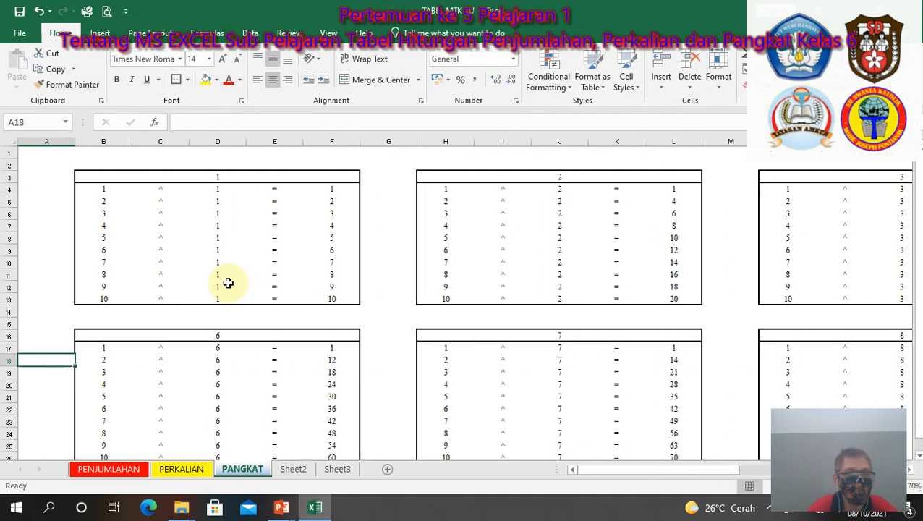
left_click(323, 189)
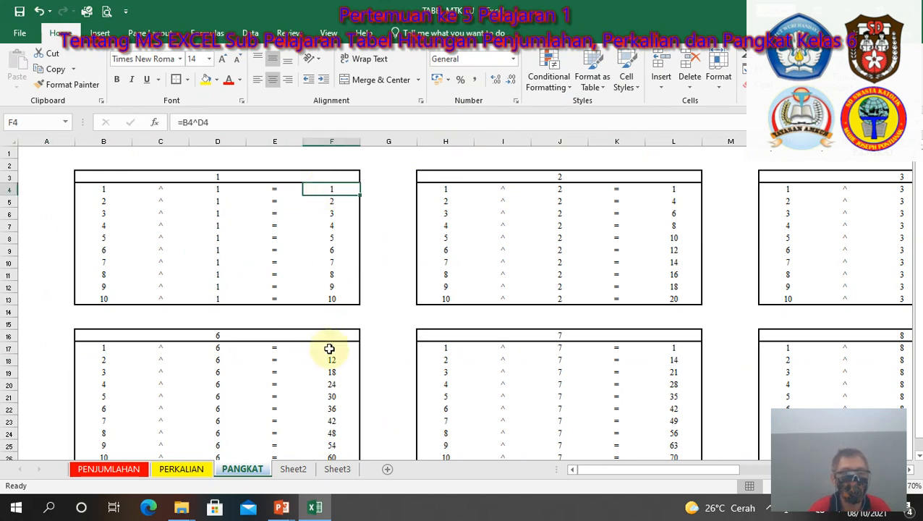
left_click(329, 349)
left_click(666, 187)
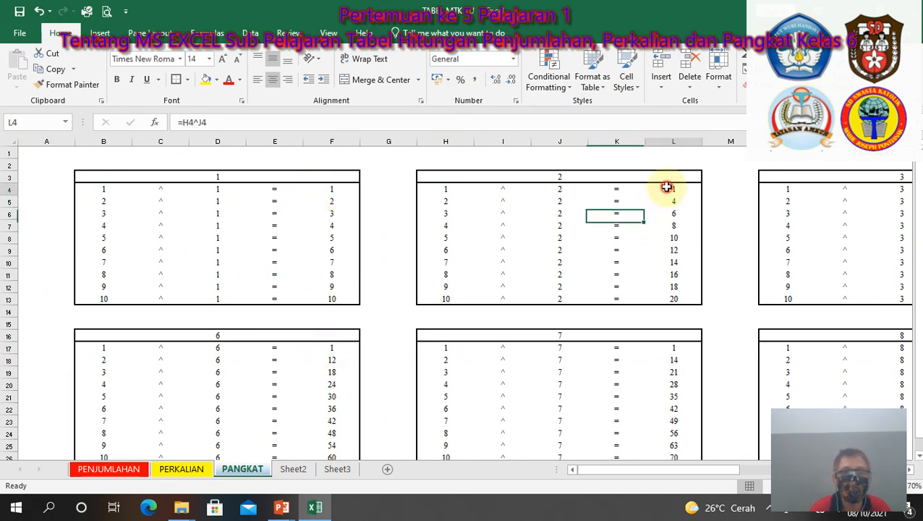
left_click(675, 349)
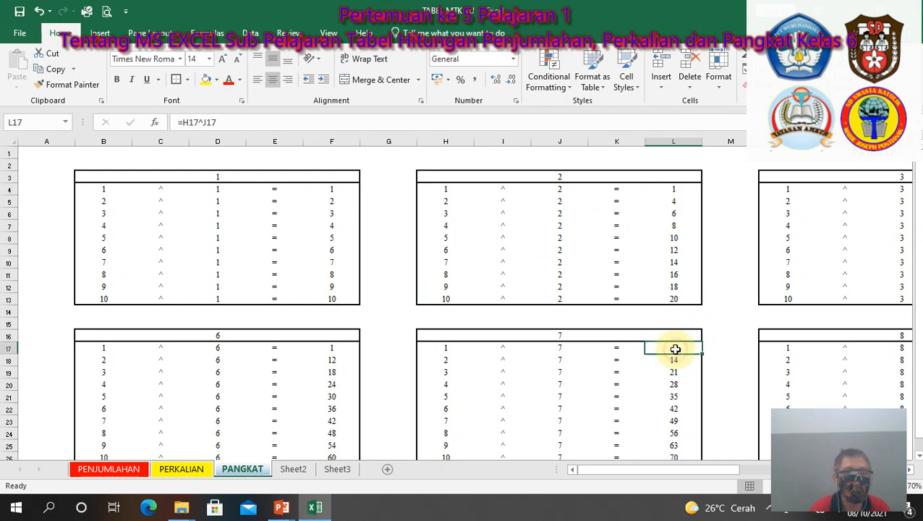
Step: Fill the power formula in F4 down to F13 in table 1
left_click(335, 185)
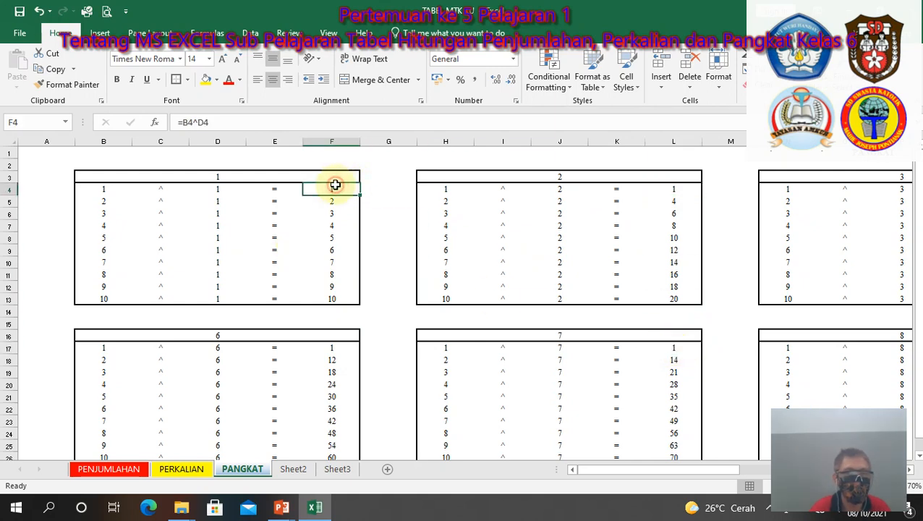
left_click_drag(360, 197, 347, 301)
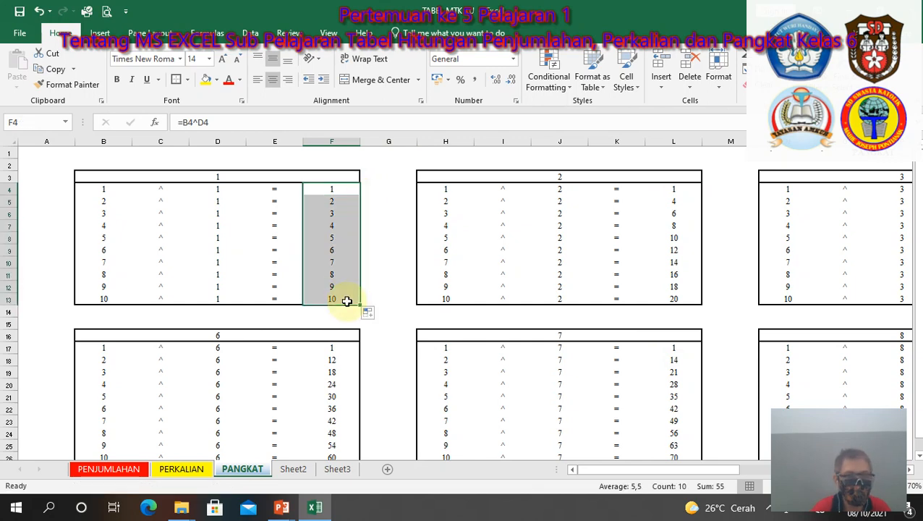
left_click(395, 241)
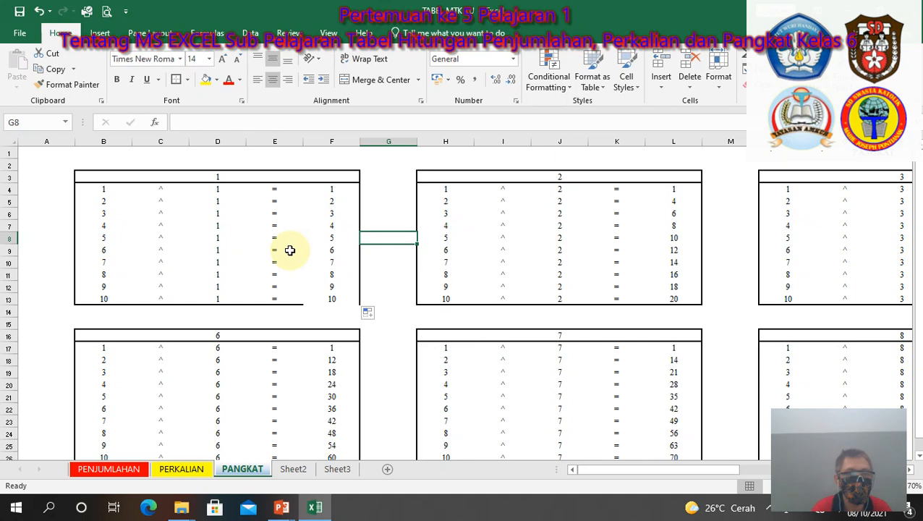
Step: Reapply the thick outside border around table 1's range B4:F13
left_click_drag(335, 191, 331, 297)
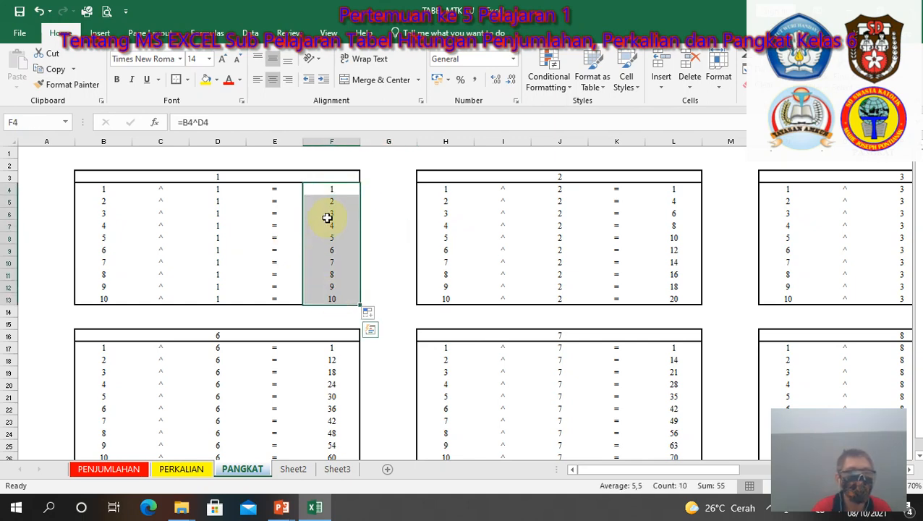
left_click(96, 189)
left_click_drag(89, 190, 307, 300)
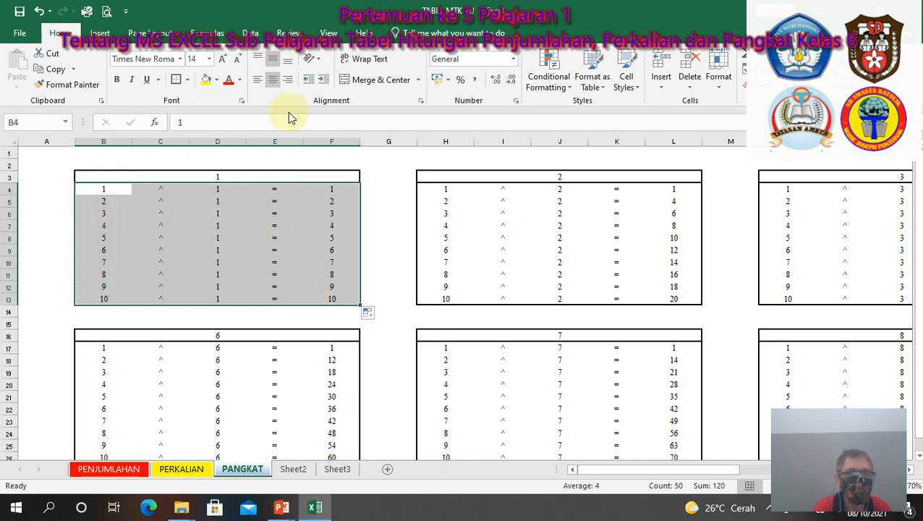
left_click(178, 84)
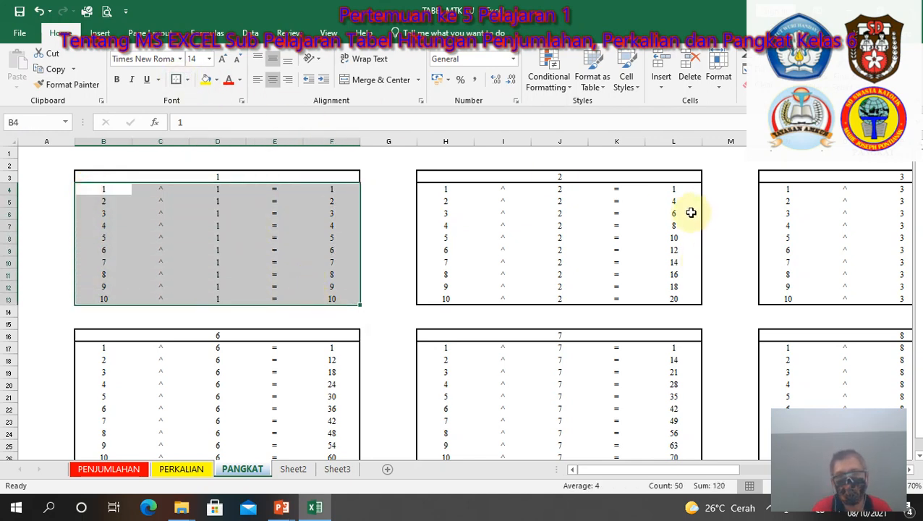
Step: Try to fill the power formula from L4 down to L13 in table 2
left_click(674, 189)
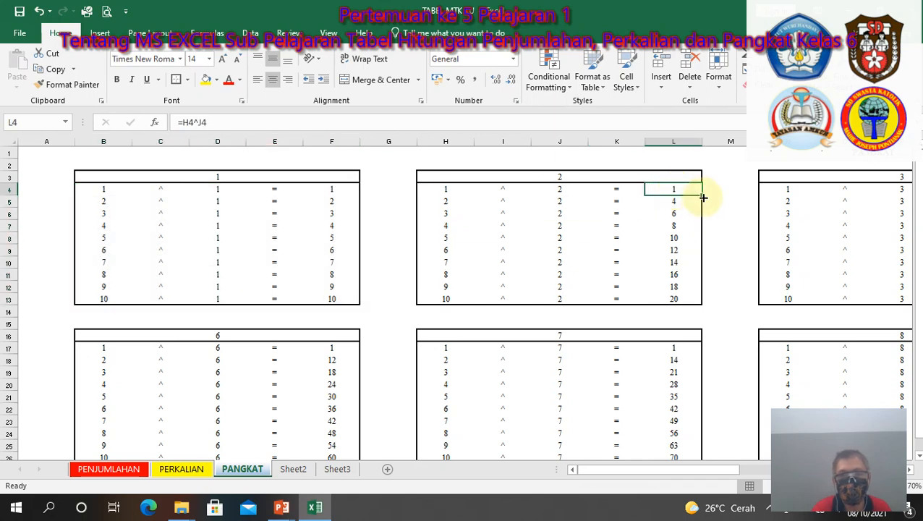
left_click_drag(703, 197, 695, 301)
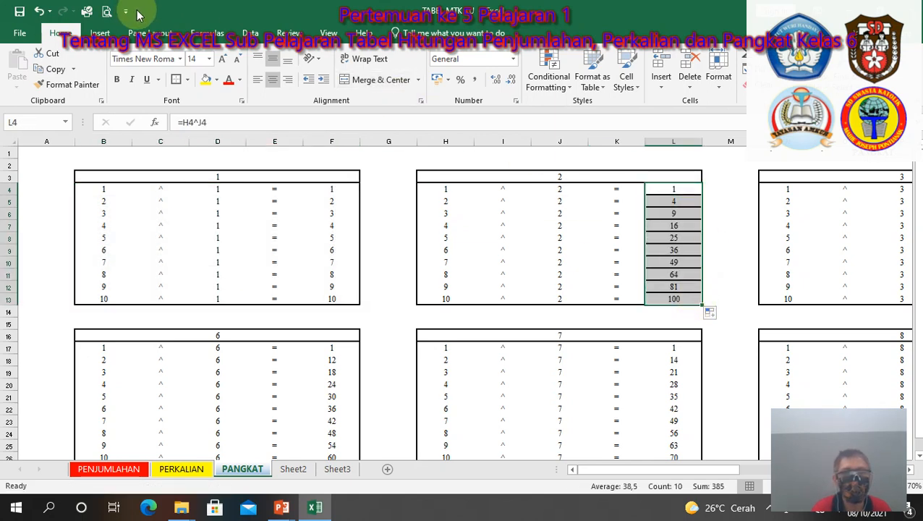
left_click(39, 11)
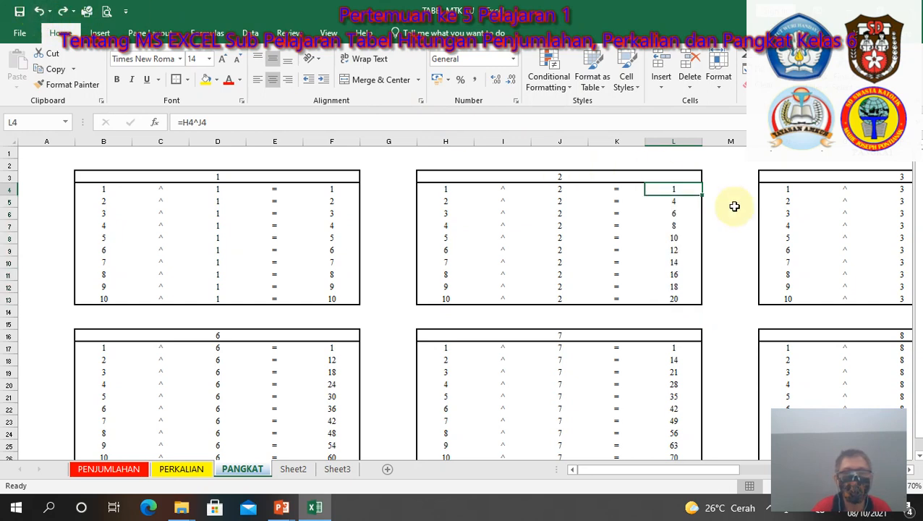
Step: Fill the power formula in L4 down to L13 in table 2
left_click(637, 212)
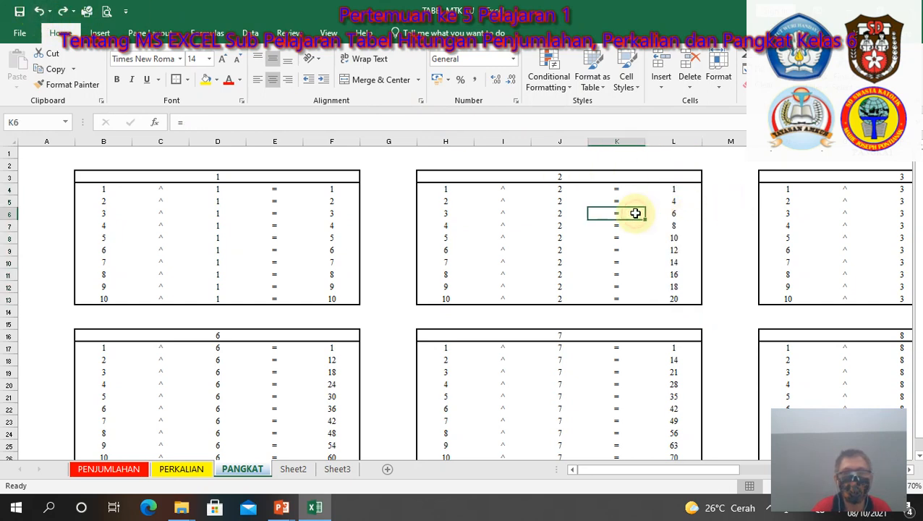
left_click(675, 187)
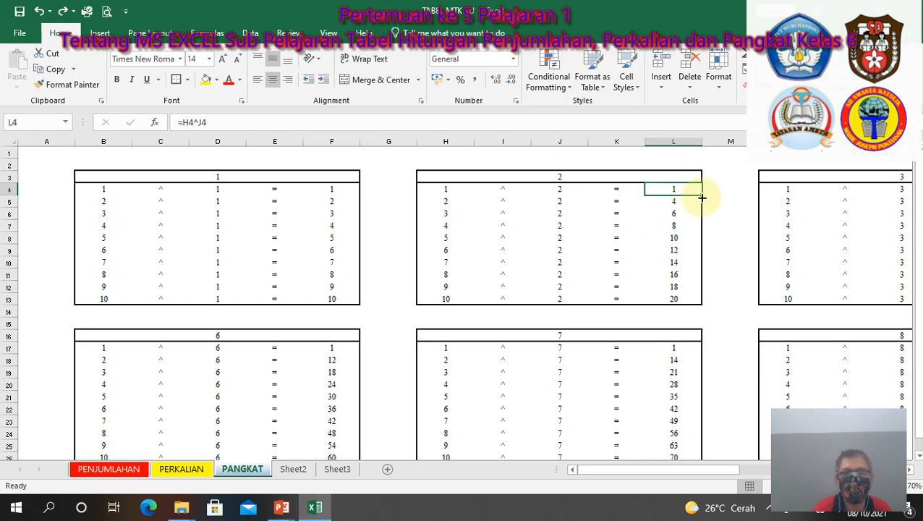
left_click_drag(701, 196, 694, 299)
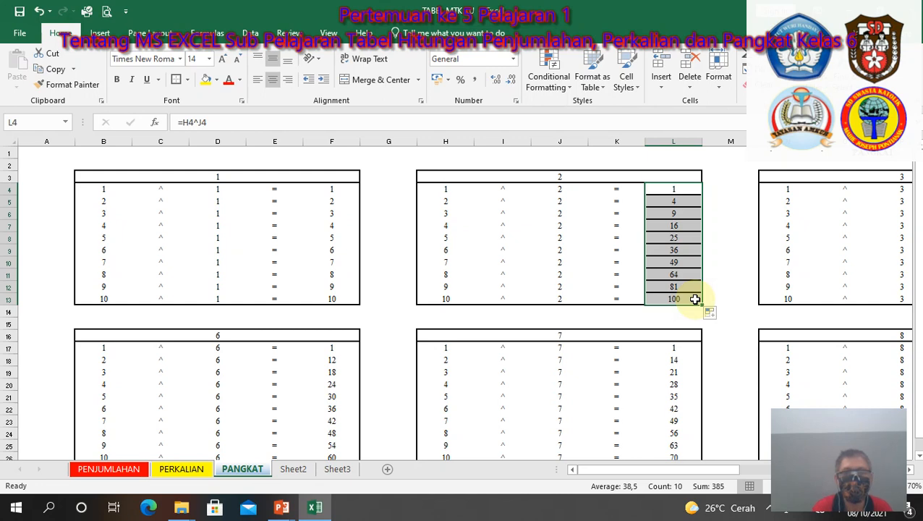
left_click(725, 233)
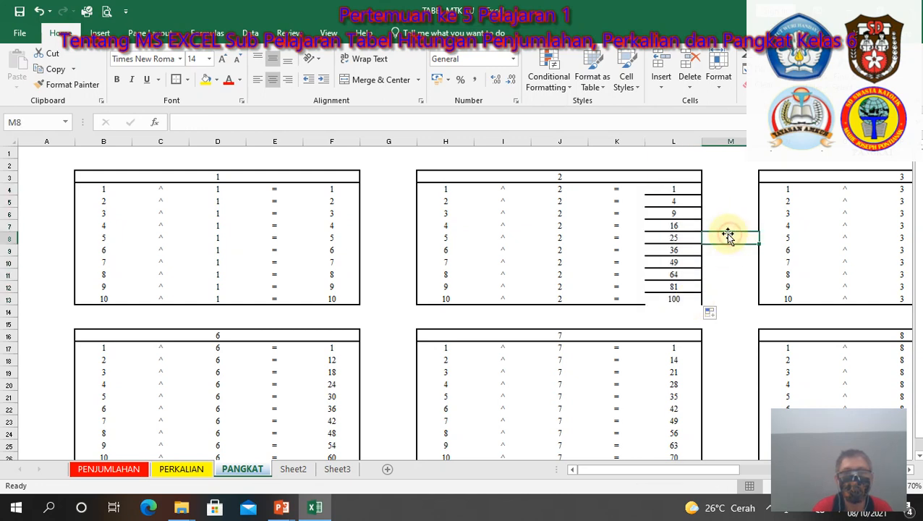
Step: Clear all borders from table 2's range H4:L13 and apply a thick outside border to it
left_click(670, 189)
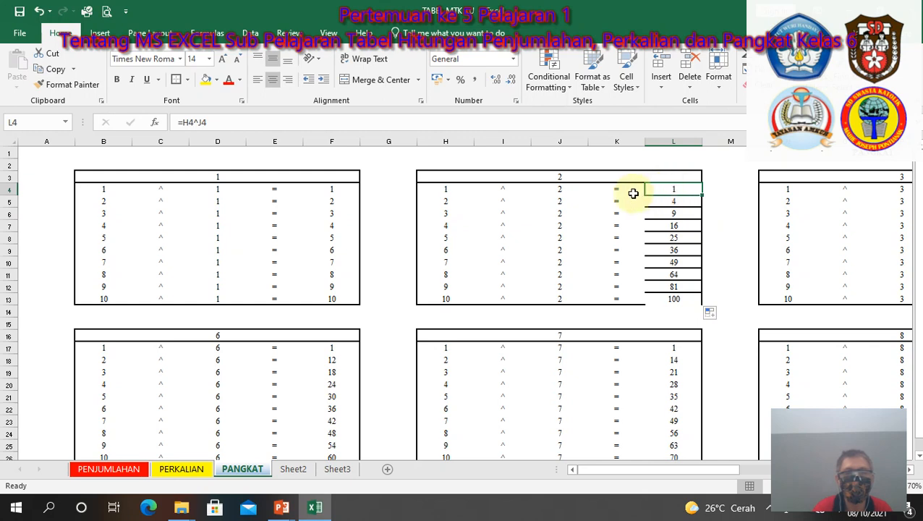
left_click_drag(441, 189, 658, 298)
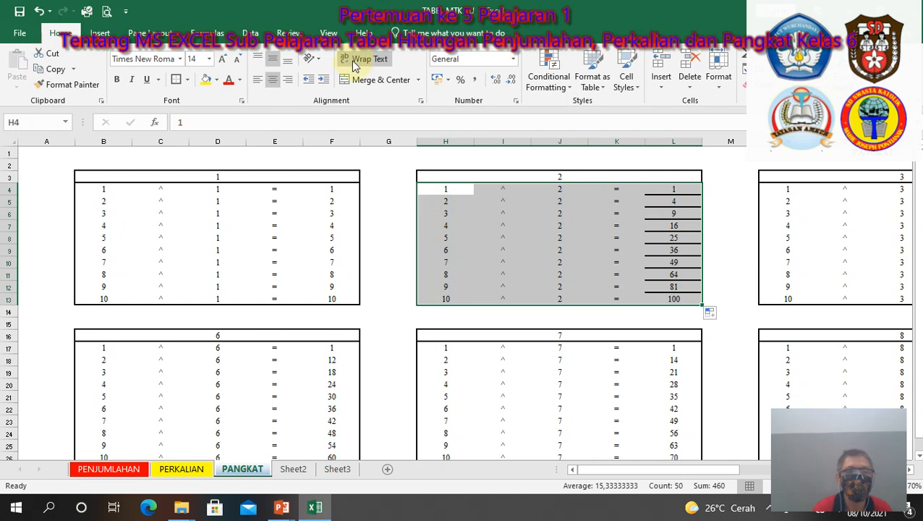
left_click(189, 81)
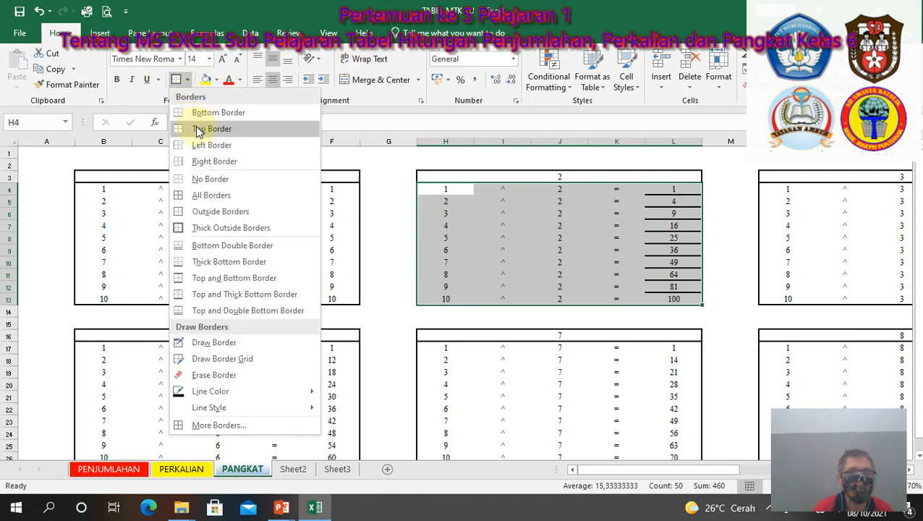
left_click(205, 181)
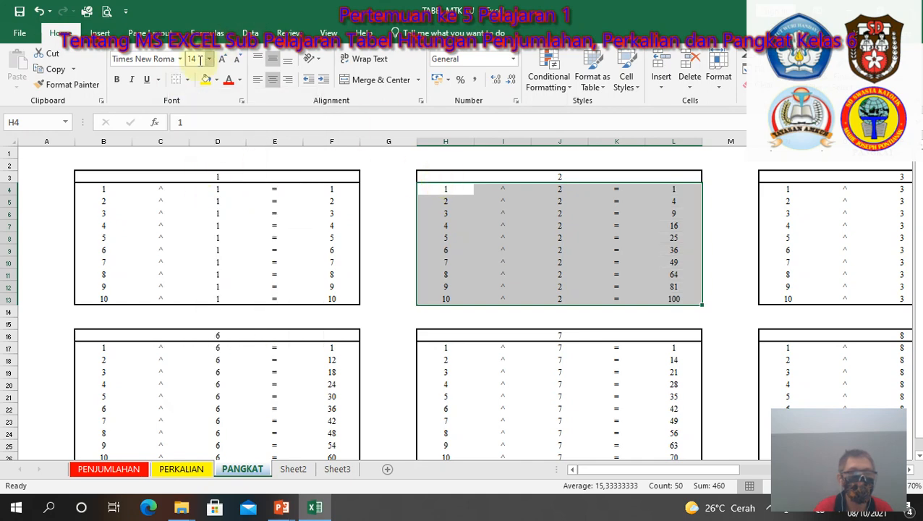
left_click(190, 81)
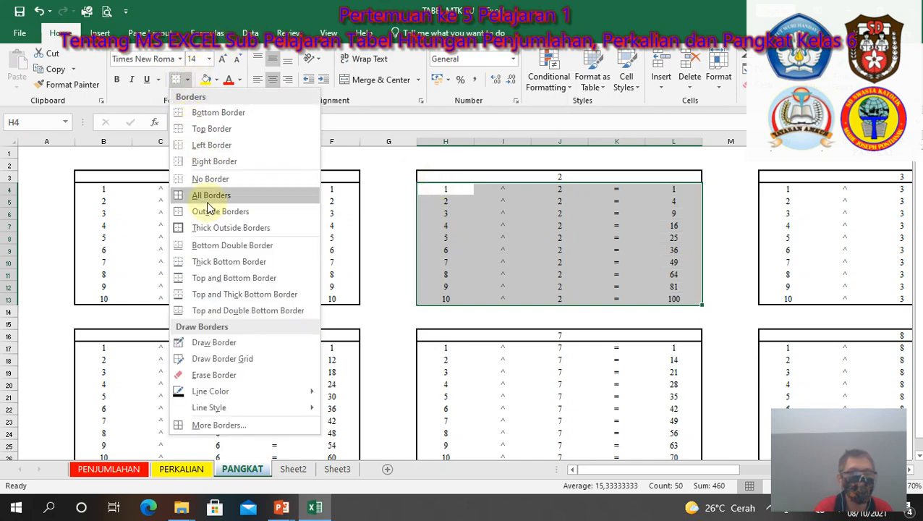
left_click(203, 229)
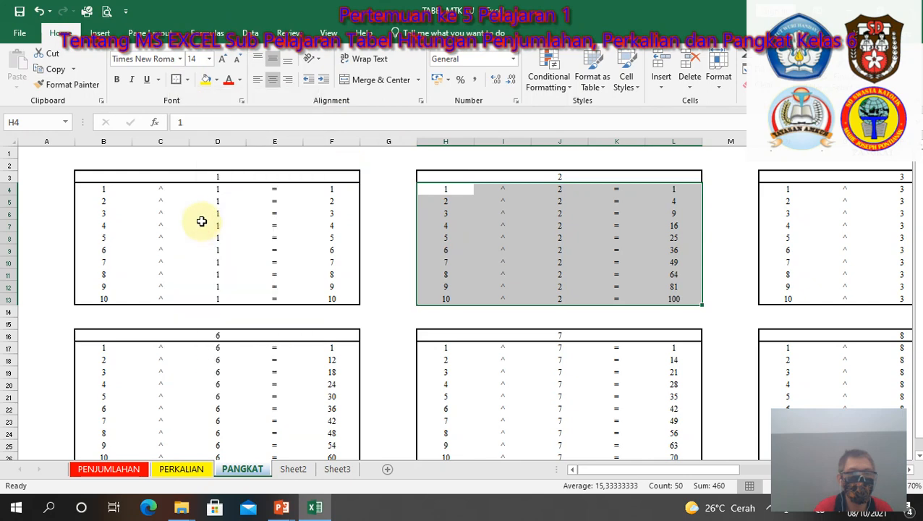
left_click(707, 248)
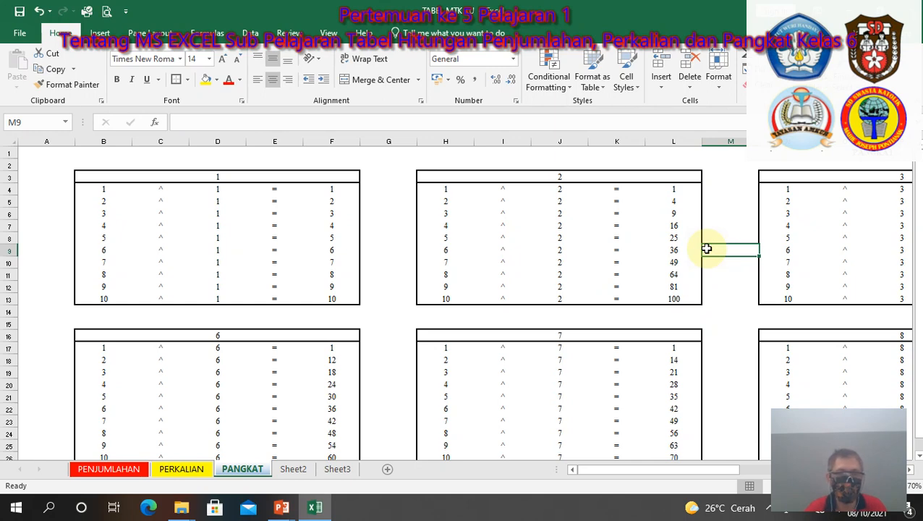
Step: Check the result formulas at the start of tables 7 and 6, in L18 and F17
key("Left")
key("Left")
key("Left")
key("Left")
key("Left")
key("Left")
key("Left")
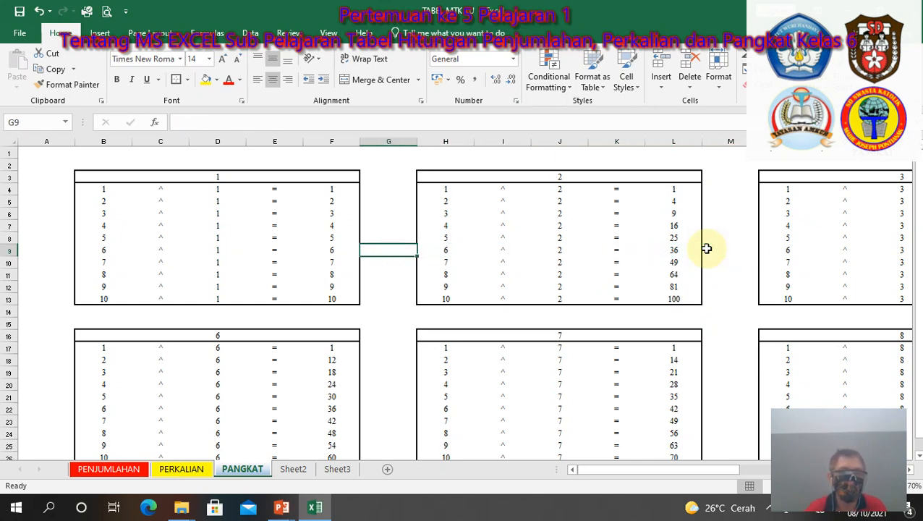
key("Right")
key("Right")
key("Right")
key("Right")
key("Right")
key("Right")
key("Down")
key("Down")
key("Down")
key("Down")
key("Down")
key("Down")
key("Down")
key("Down")
key("Down")
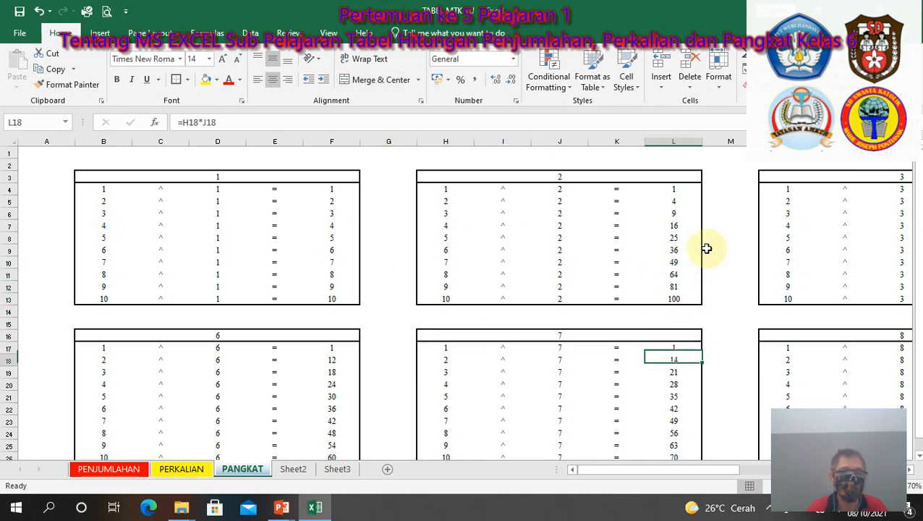
key("Up")
key("Left")
key("Left")
key("Left")
key("Left")
key("Left")
key("Left")
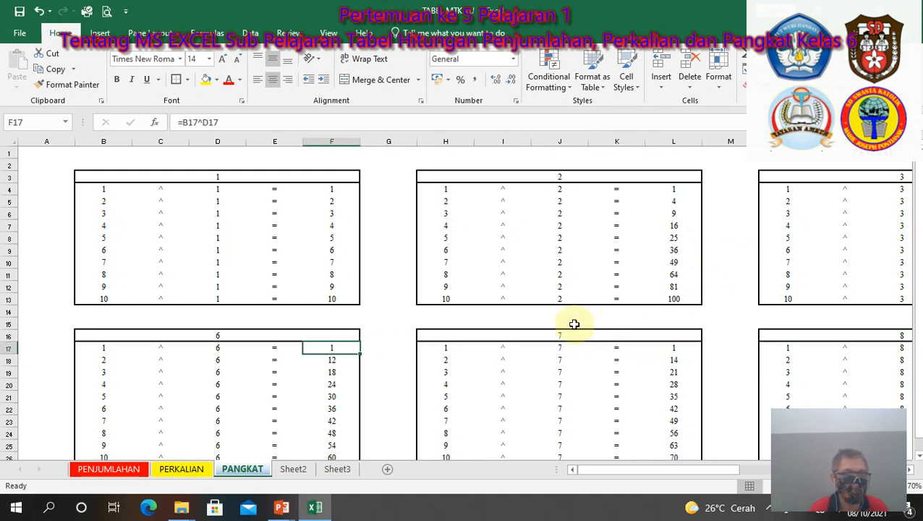
Step: Fill the power formulas in F17 down to F26 in table 6 and in L17 down to L26 in table 7
left_click_drag(337, 350, 355, 358)
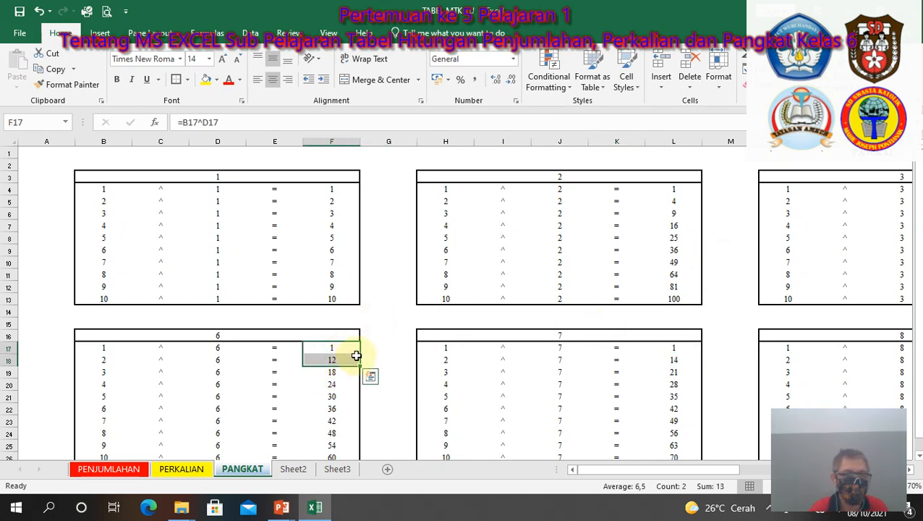
left_click(348, 350)
left_click_drag(362, 354, 347, 438)
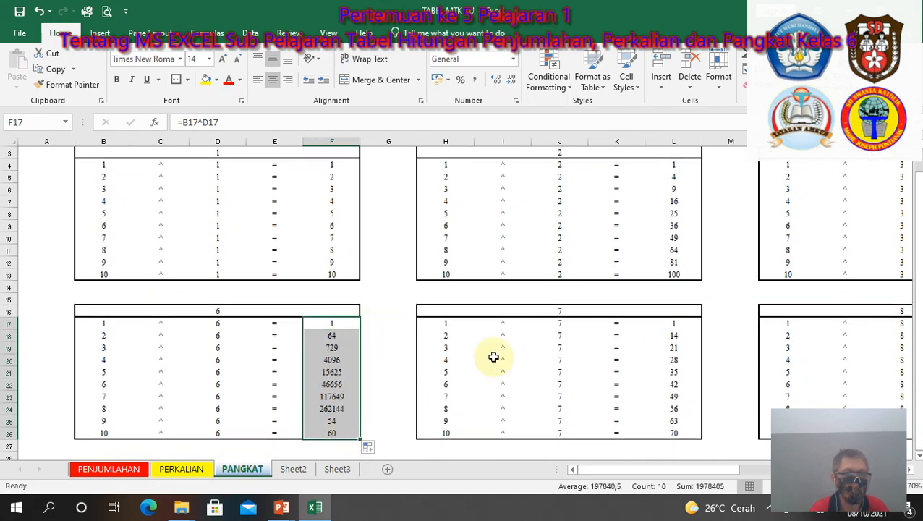
left_click(673, 326)
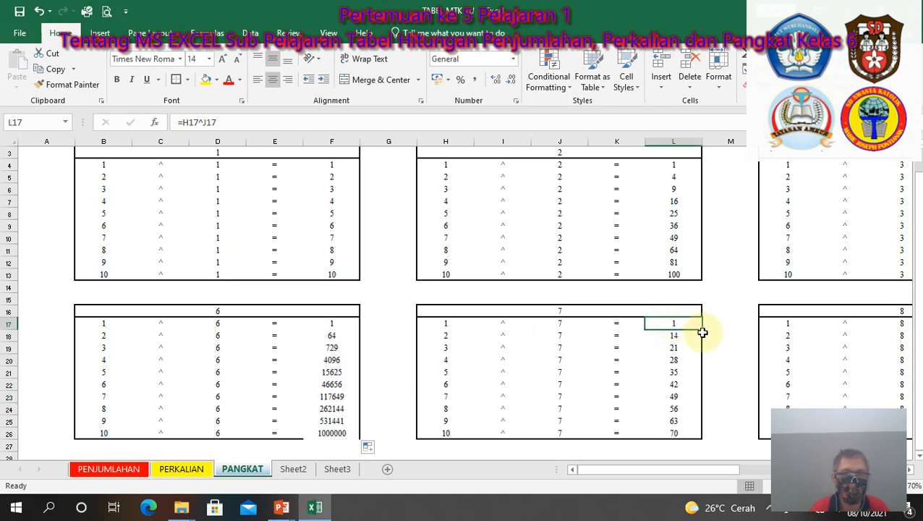
left_click_drag(701, 331, 698, 434)
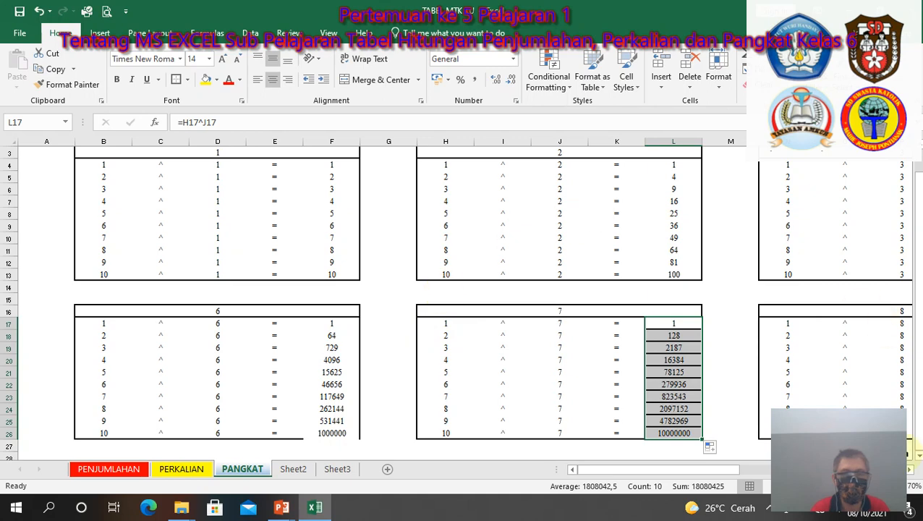
Step: Fill the power formulas in R4 down to R13 in table 3 and in R17 down to R26 in table 8
scroll(910, 473, "right", 6)
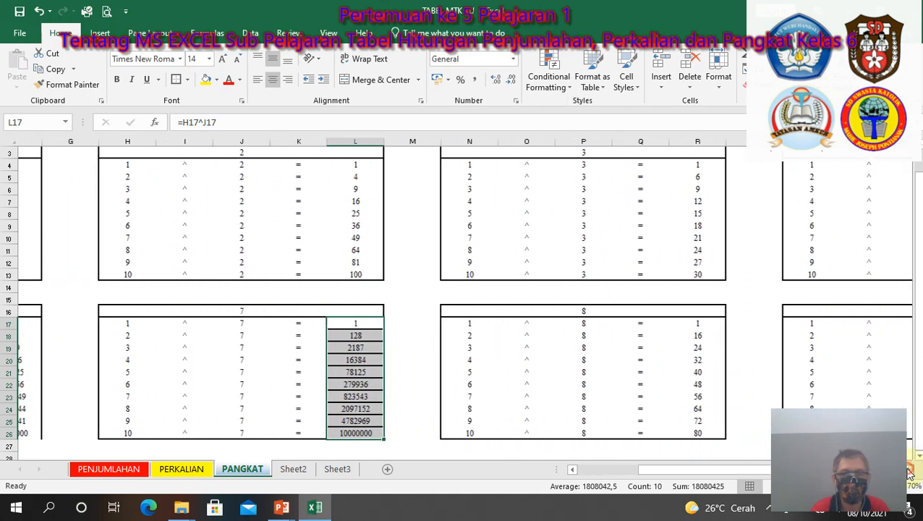
left_click(678, 162)
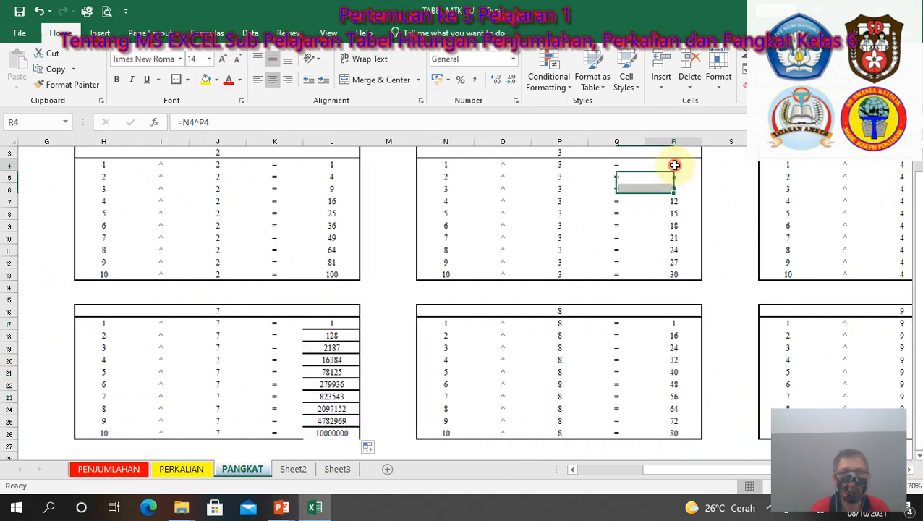
left_click_drag(703, 173, 684, 276)
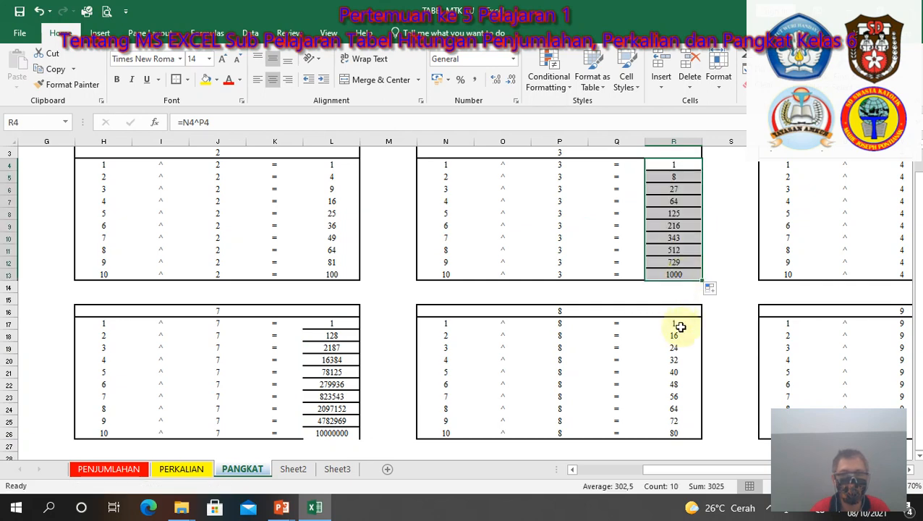
left_click(680, 324)
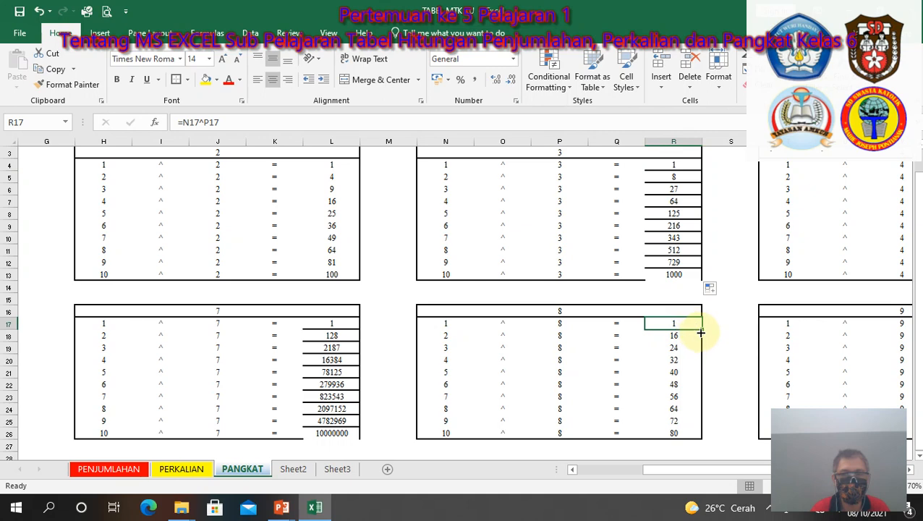
left_click_drag(701, 331, 698, 434)
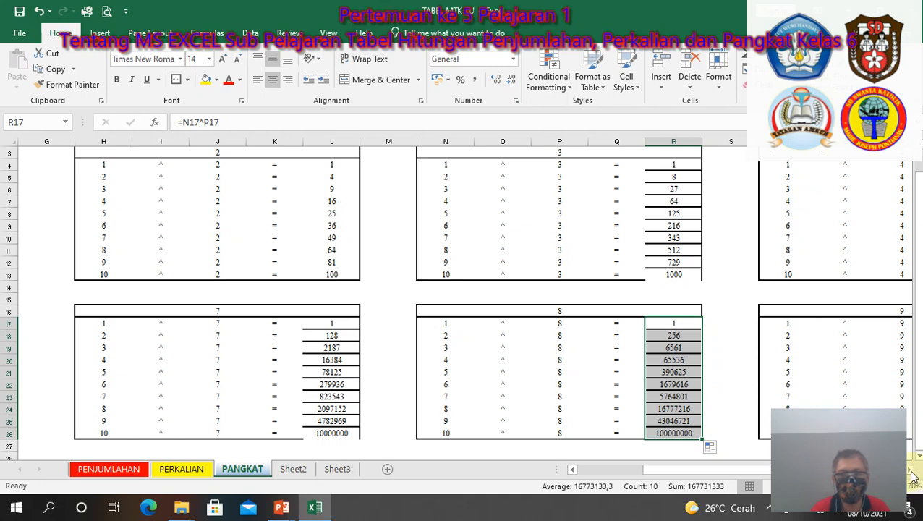
Step: Fill the power formulas in X4 down to X13 in table 4 and in X17 down to X26 in table 9
scroll(911, 473, "right", 5)
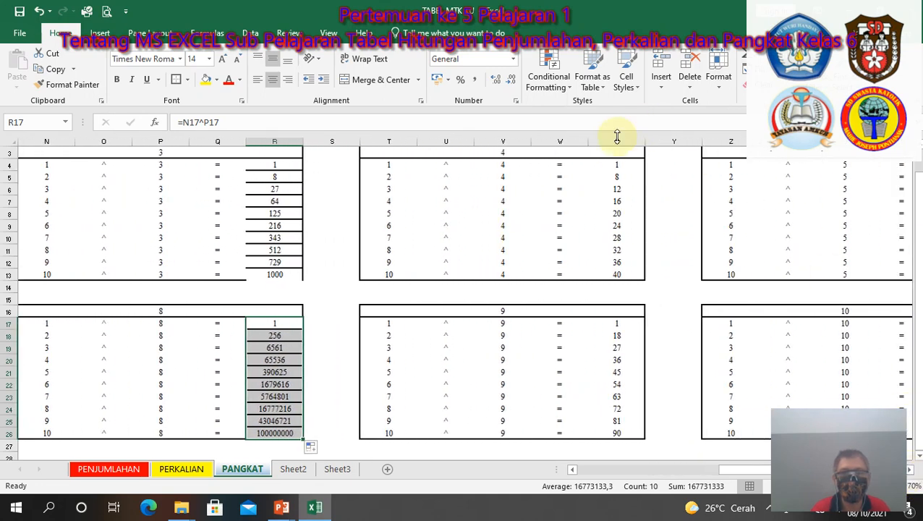
left_click(616, 163)
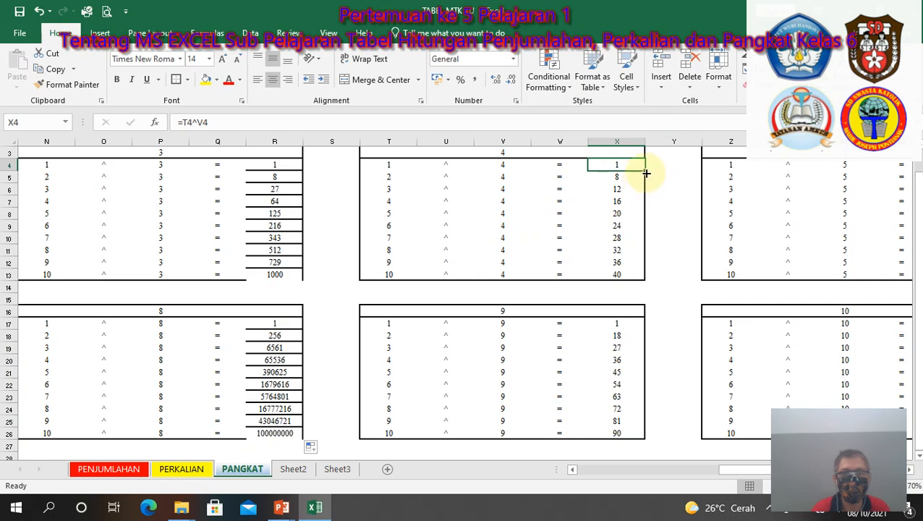
left_click_drag(646, 173, 636, 275)
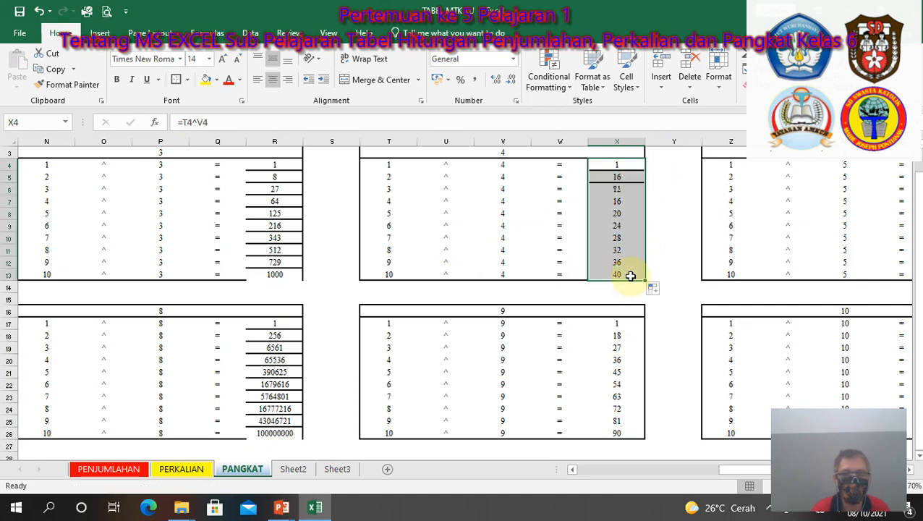
left_click(613, 320)
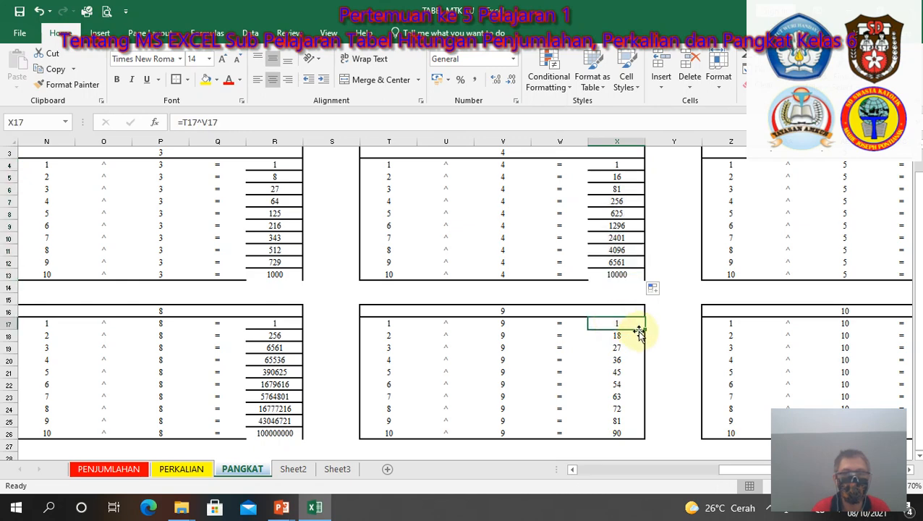
left_click_drag(643, 332, 643, 437)
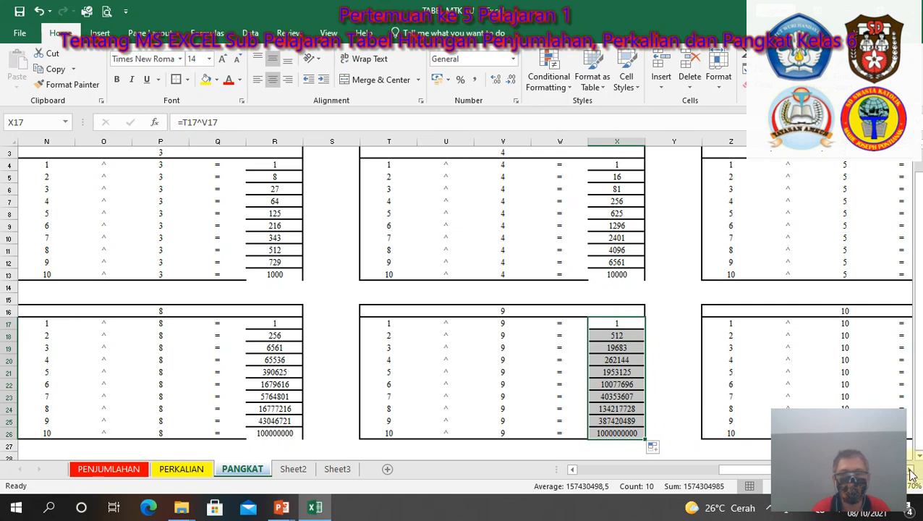
Step: Fill the power formulas in AD4 down to AD13 in table 5 and in AD17 down to AD26 in table 10
scroll(910, 474, "right", 5)
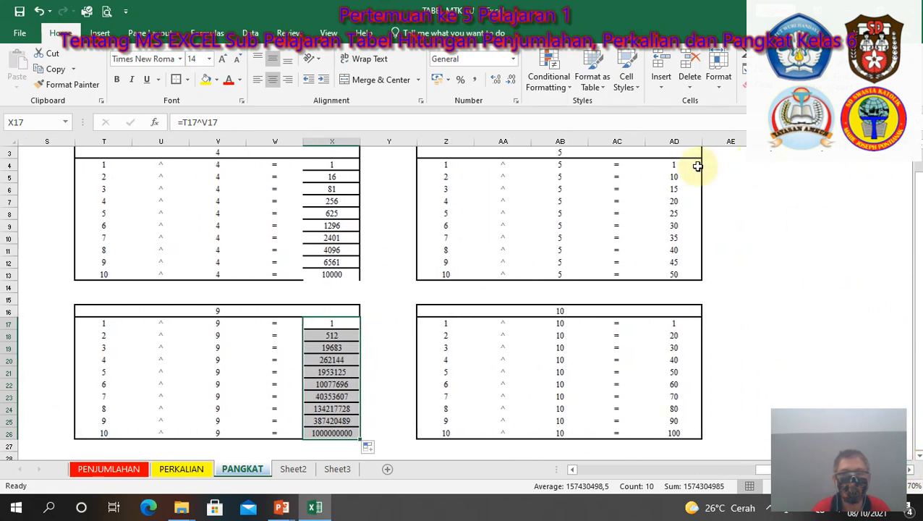
left_click(693, 167)
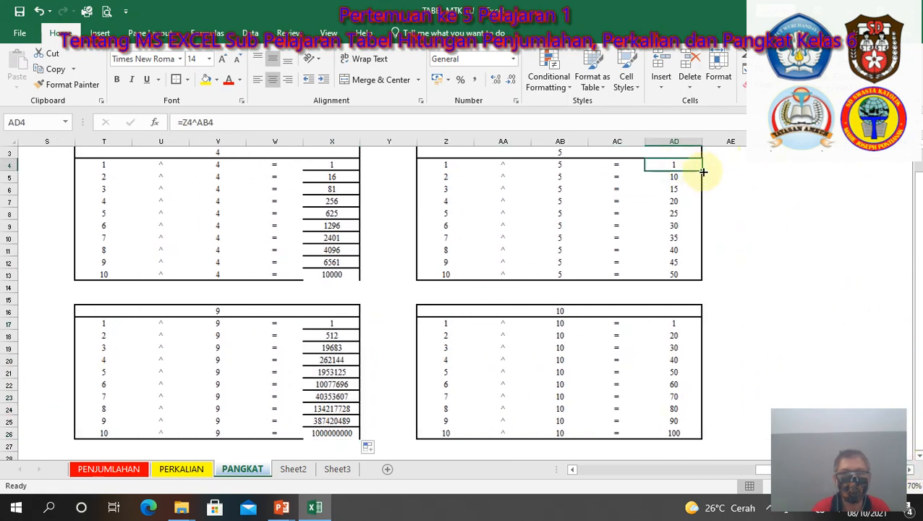
left_click_drag(703, 171, 696, 283)
left_click(670, 325)
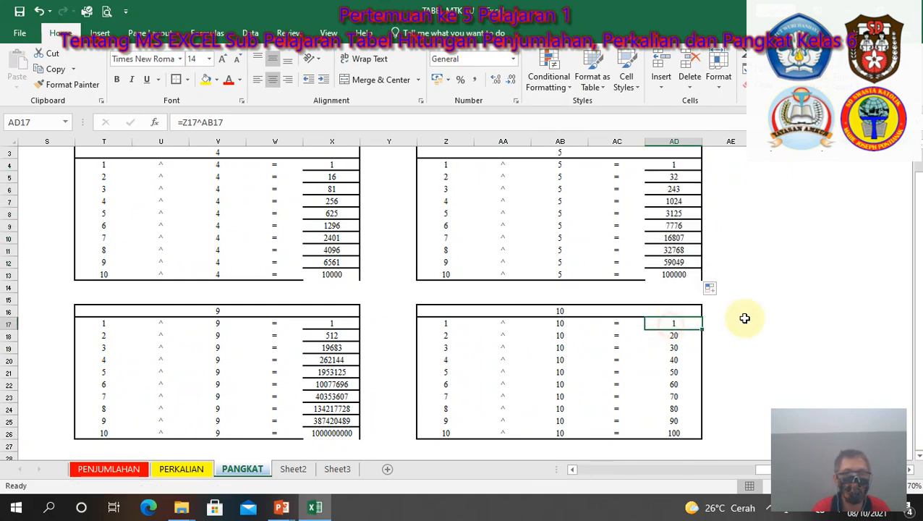
left_click_drag(701, 329, 711, 432)
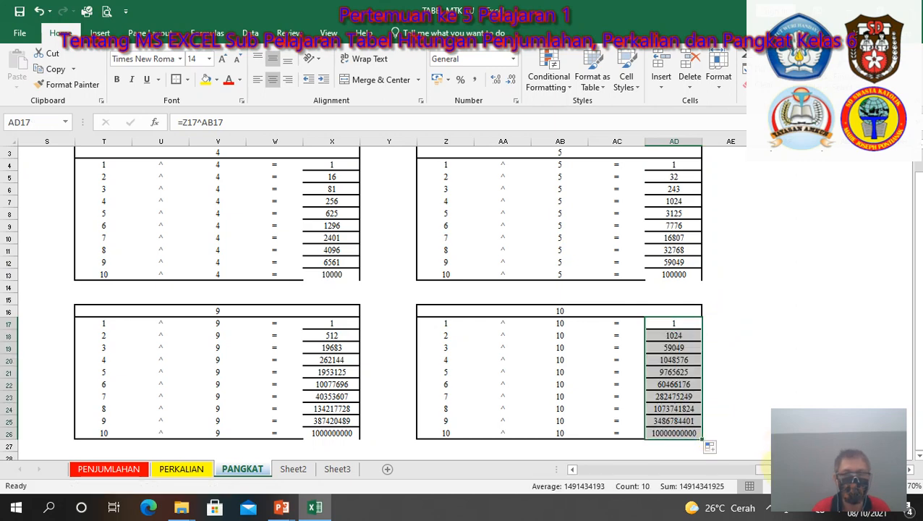
Step: Copy the formatting of table 1 (B3:F13) onto tables 6, 2 and 7 with Format Painter
left_click_drag(759, 469, 486, 475)
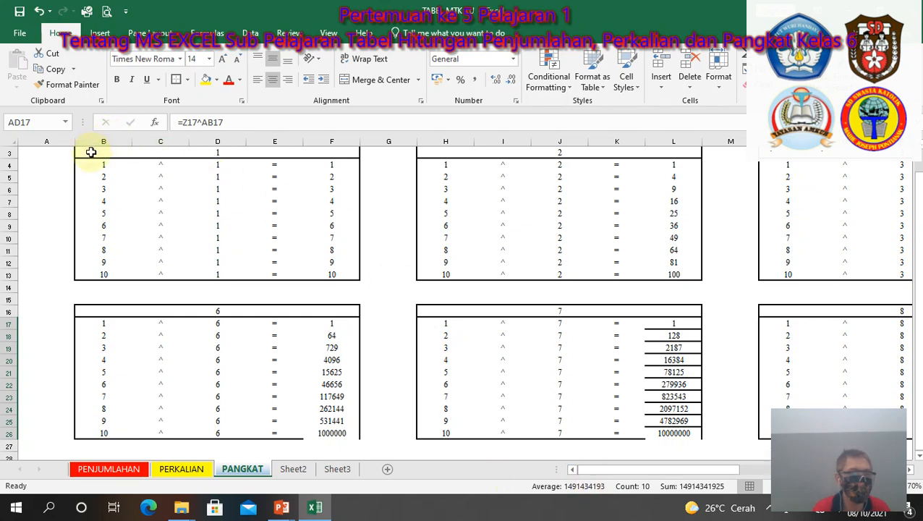
left_click_drag(91, 153, 113, 273)
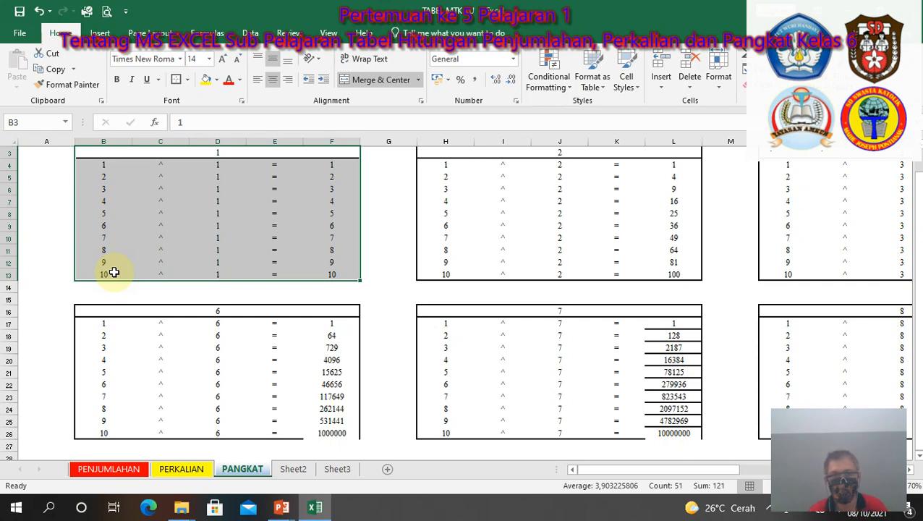
left_click(62, 87)
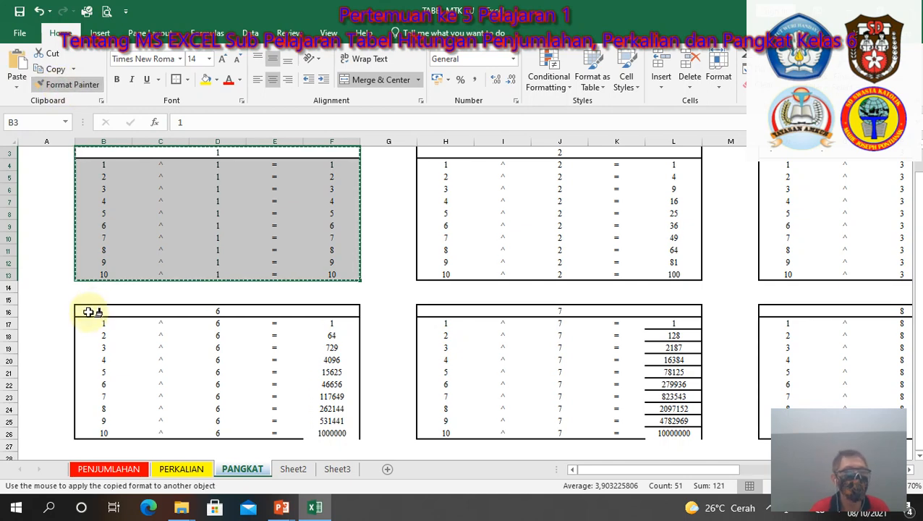
mouse_move(86, 312)
left_mouse_down()
mouse_move(274, 406)
mouse_move(274, 429)
left_mouse_up()
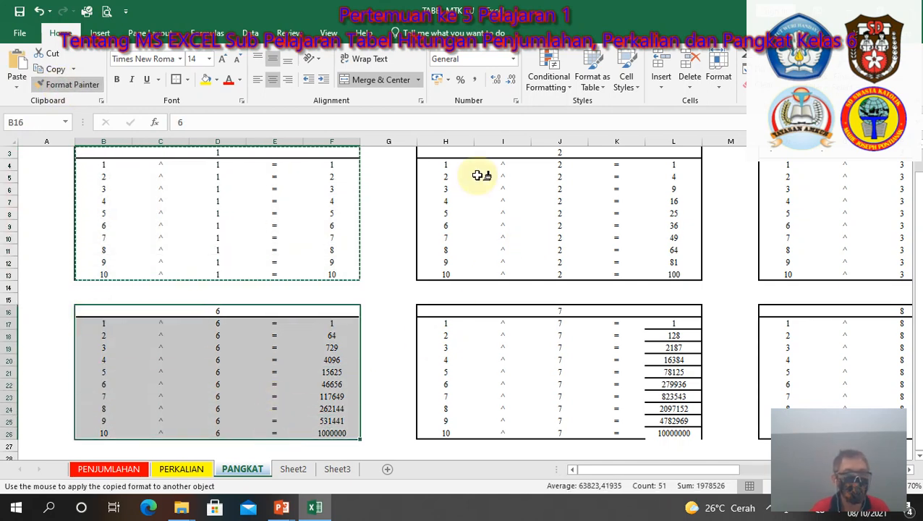
mouse_move(436, 152)
left_mouse_down()
mouse_move(491, 199)
mouse_move(582, 241)
mouse_move(581, 271)
left_mouse_up()
mouse_move(436, 310)
left_mouse_down()
mouse_move(532, 371)
mouse_move(532, 432)
left_mouse_up()
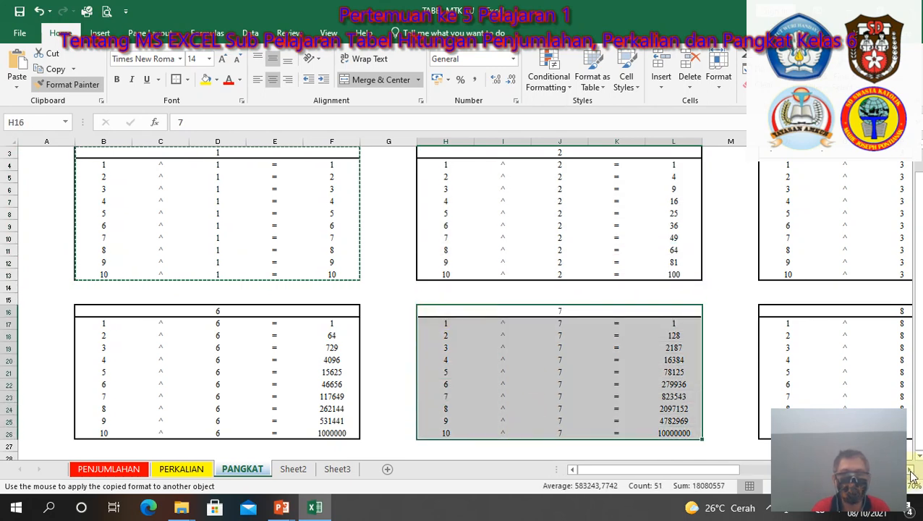
Step: Apply the copied table 1 formatting to tables 3 and 8, and to tables 4 and 9
scroll(911, 474, "right", 7)
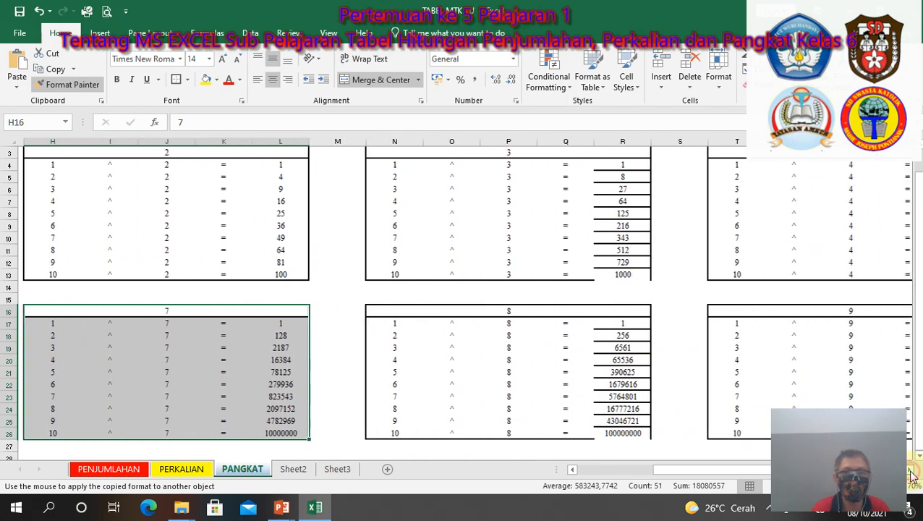
scroll(911, 475, "right", 3)
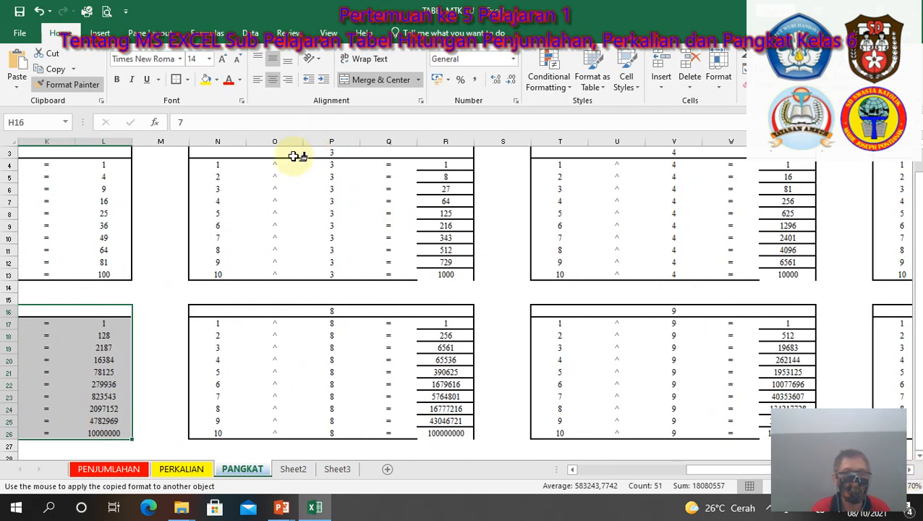
left_click_drag(293, 152, 286, 275)
left_click_drag(263, 310, 260, 434)
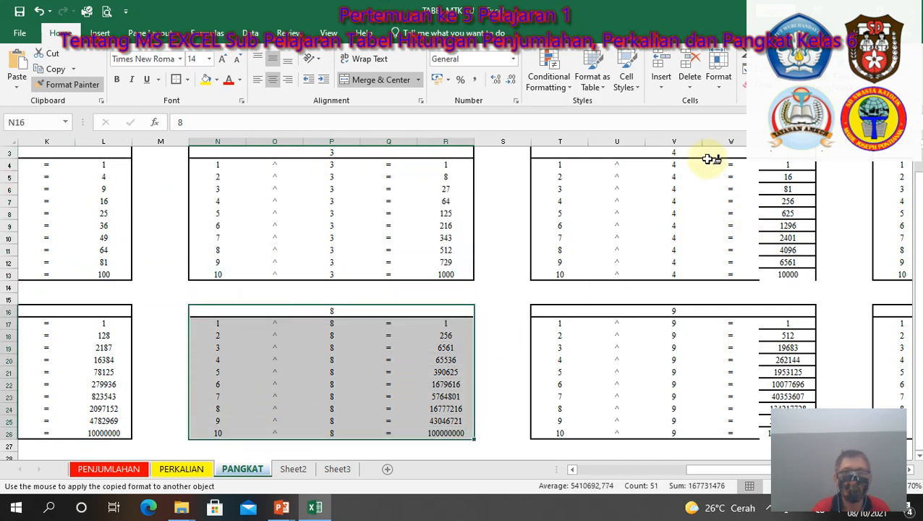
left_click_drag(703, 150, 683, 275)
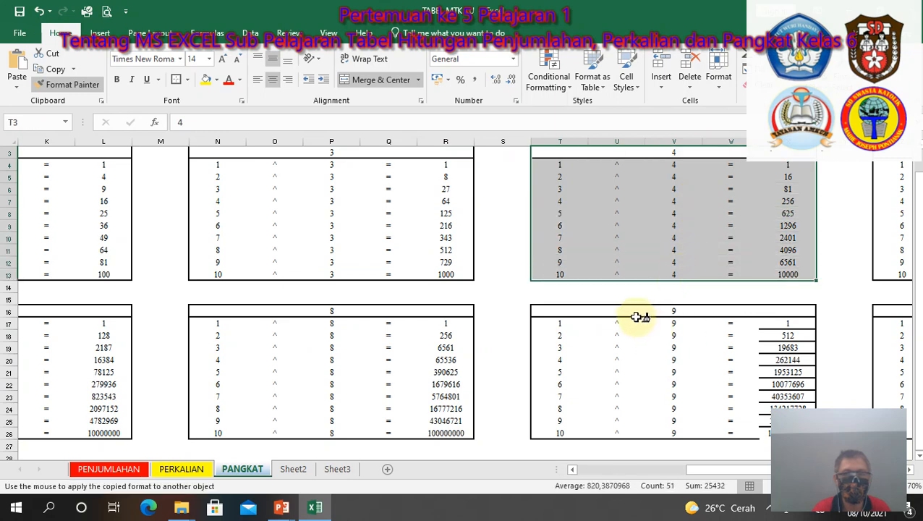
left_click_drag(631, 310, 618, 433)
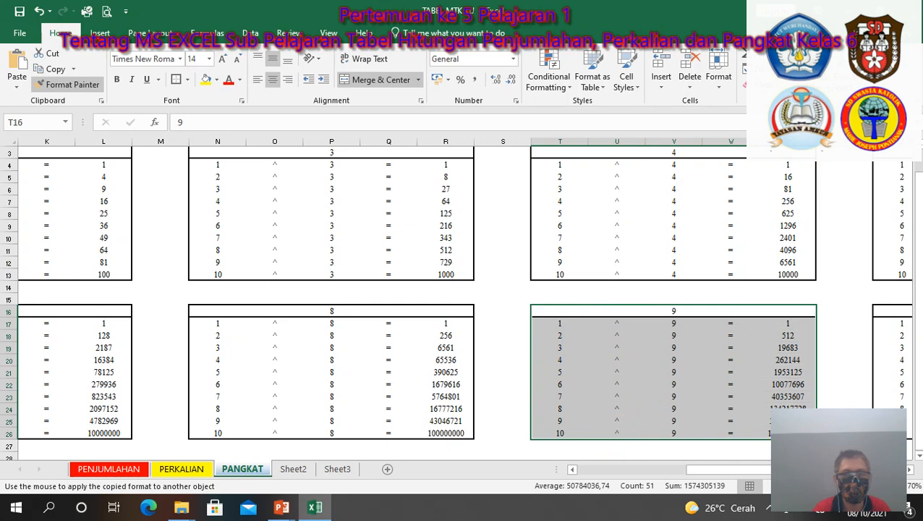
Step: Apply the copied table 1 formatting to tables 5 and 10, and turn off Format Painter
scroll(462, 303, "right", 5)
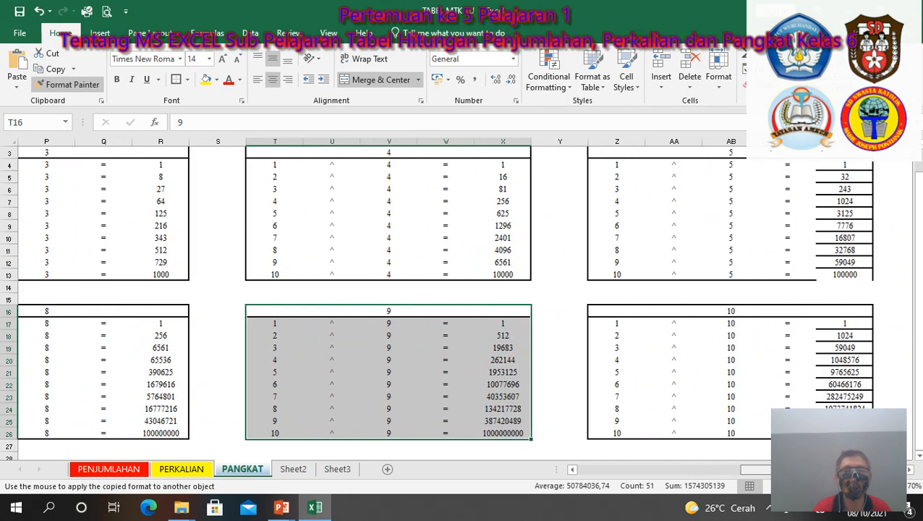
left_click_drag(769, 153, 731, 274)
left_click_drag(694, 309, 688, 431)
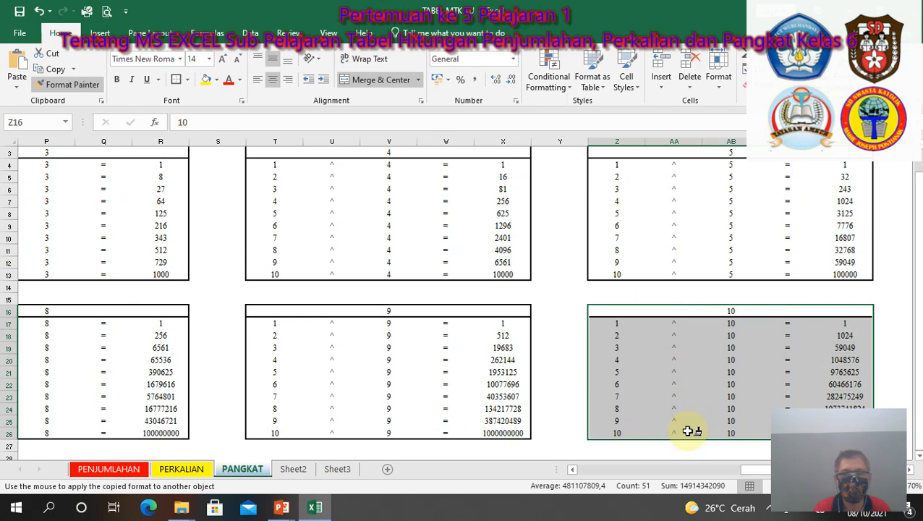
left_click(76, 87)
left_click(231, 199)
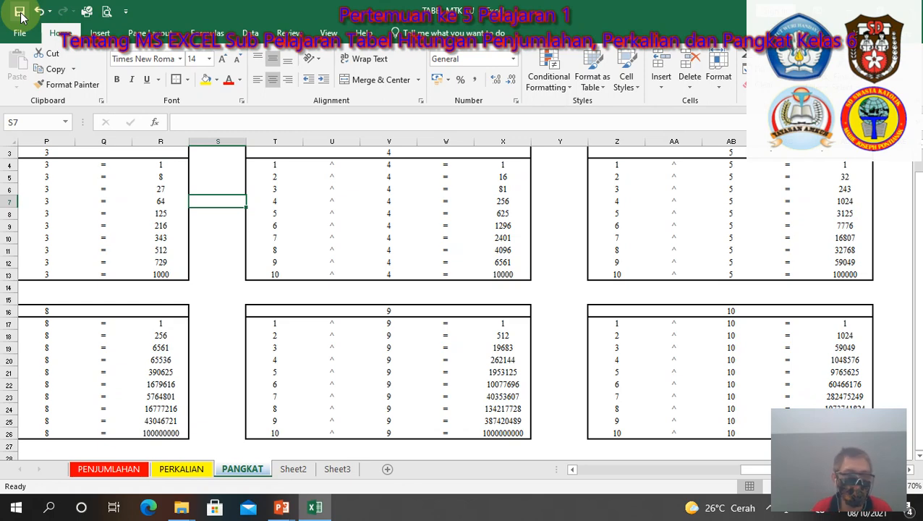
Step: Review the tables on the PENJUMLAHAN and PERKALIAN sheets and return to the PANGKAT sheet
left_click(116, 469)
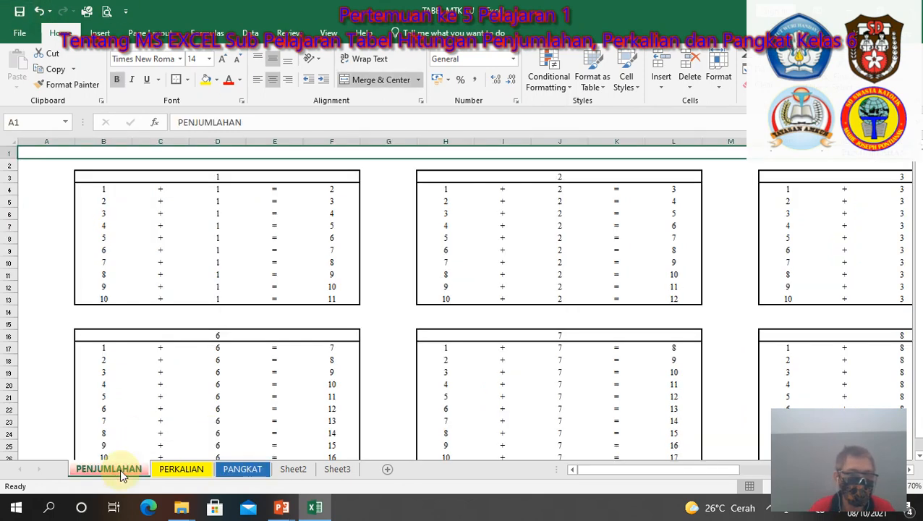
left_click(182, 470)
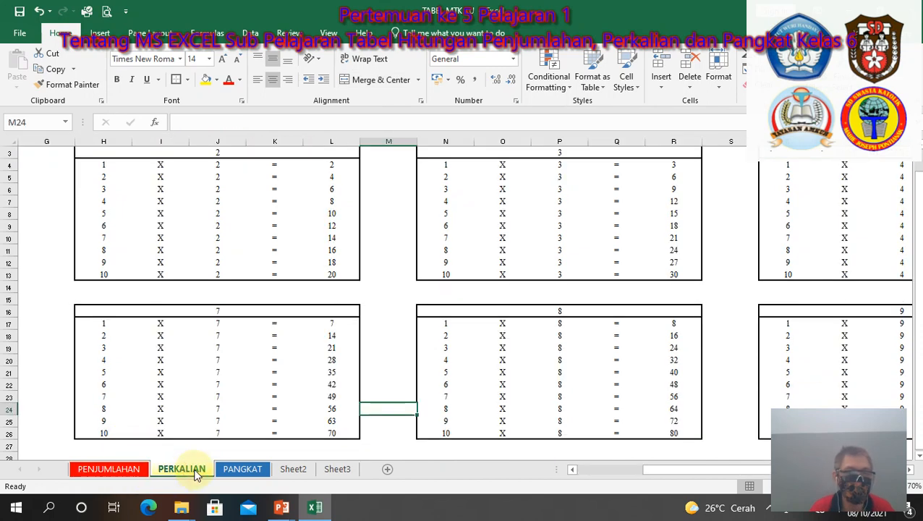
left_click(239, 470)
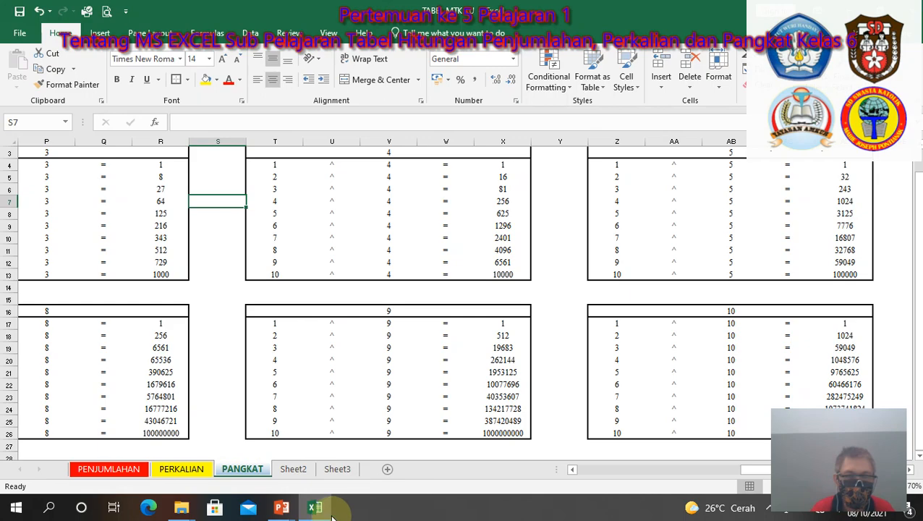
mouse_move(289, 510)
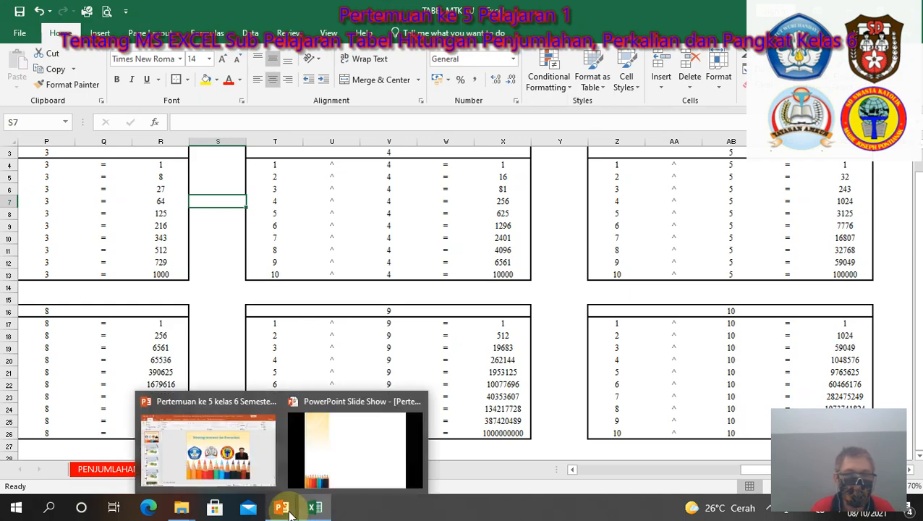